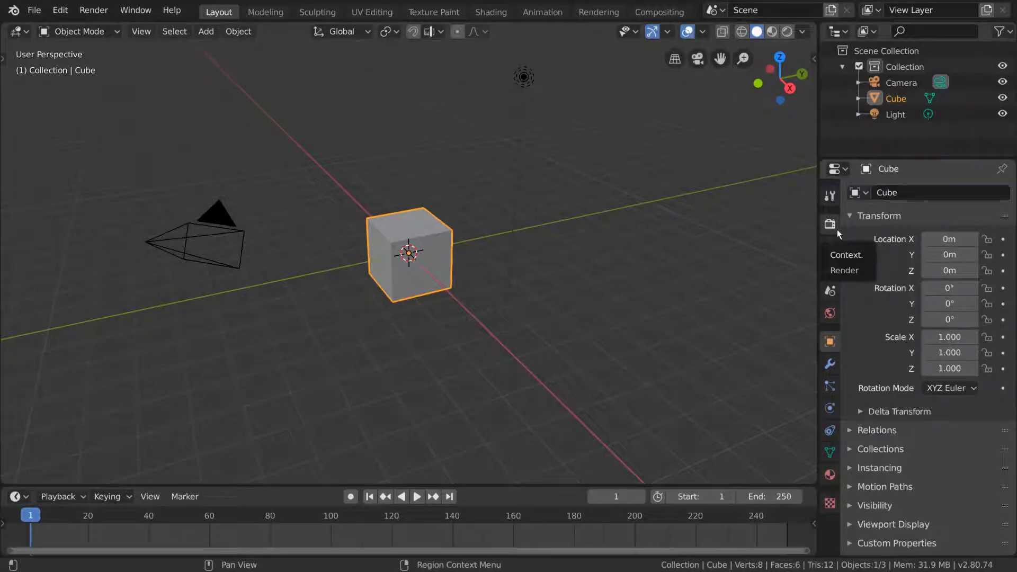
Step: Open the scene's render properties and choose Eevee as the render engine
click(829, 225)
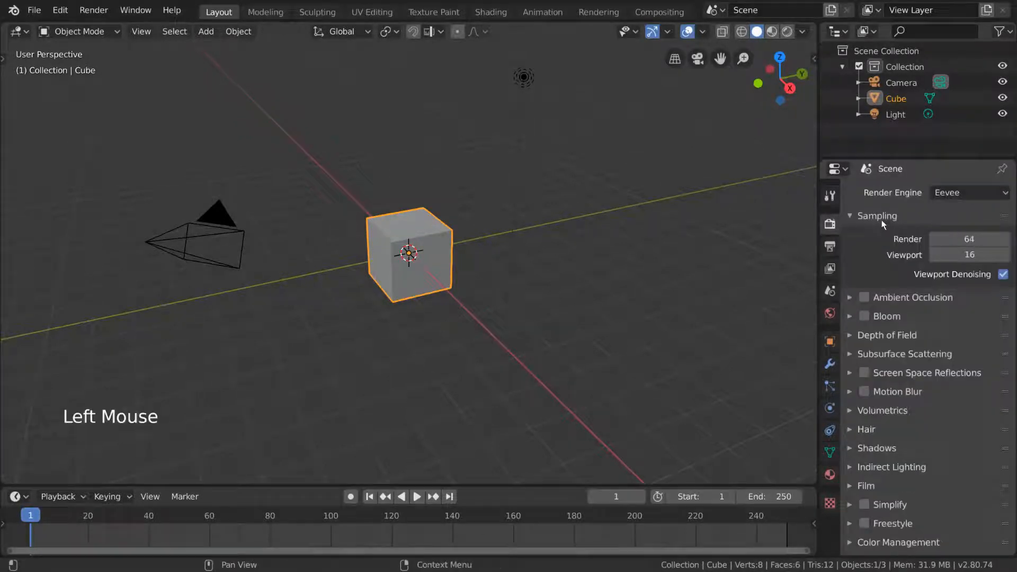
click(988, 195)
click(961, 212)
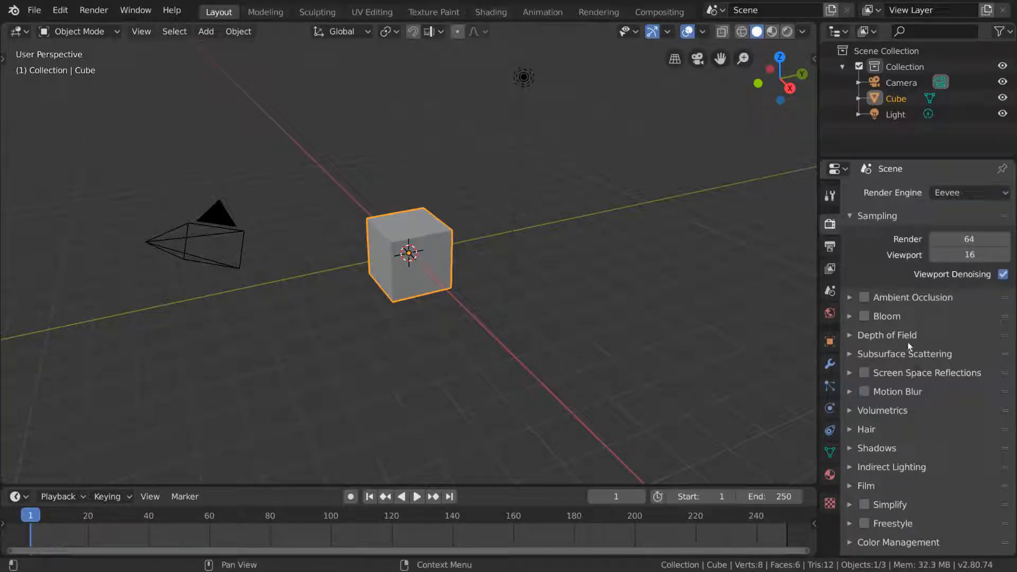
Step: Look through the Ambient Occlusion, Bloom, Depth of Field, Screen Space Reflections and Motion Blur settings, collapsing each again
click(907, 297)
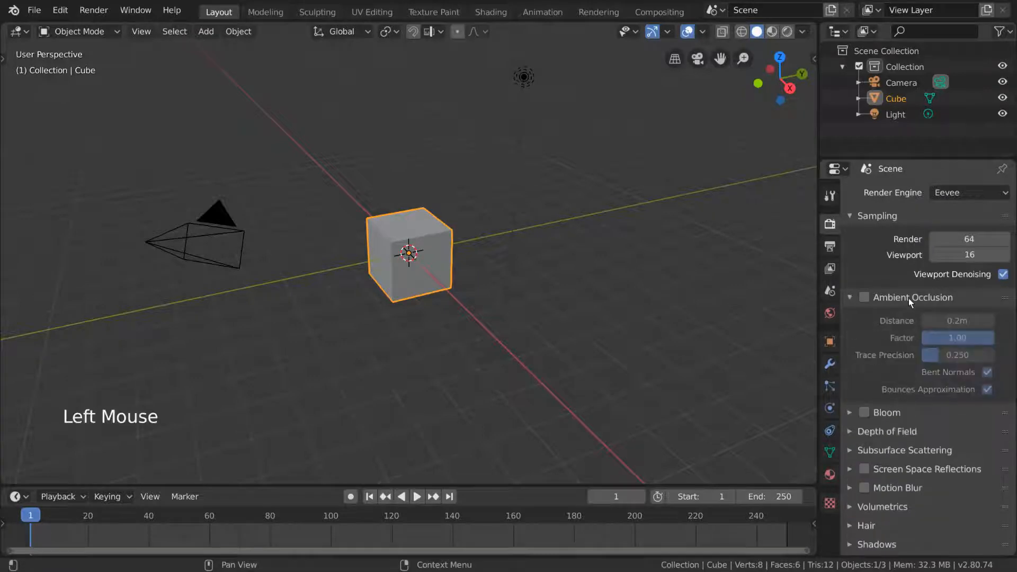
click(907, 298)
click(888, 315)
click(889, 315)
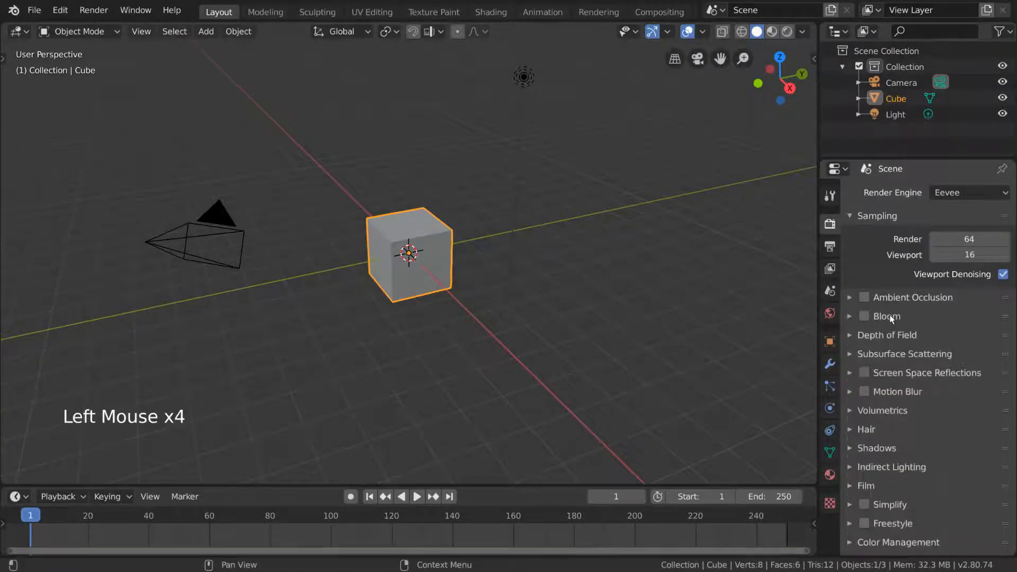
click(894, 335)
click(894, 335)
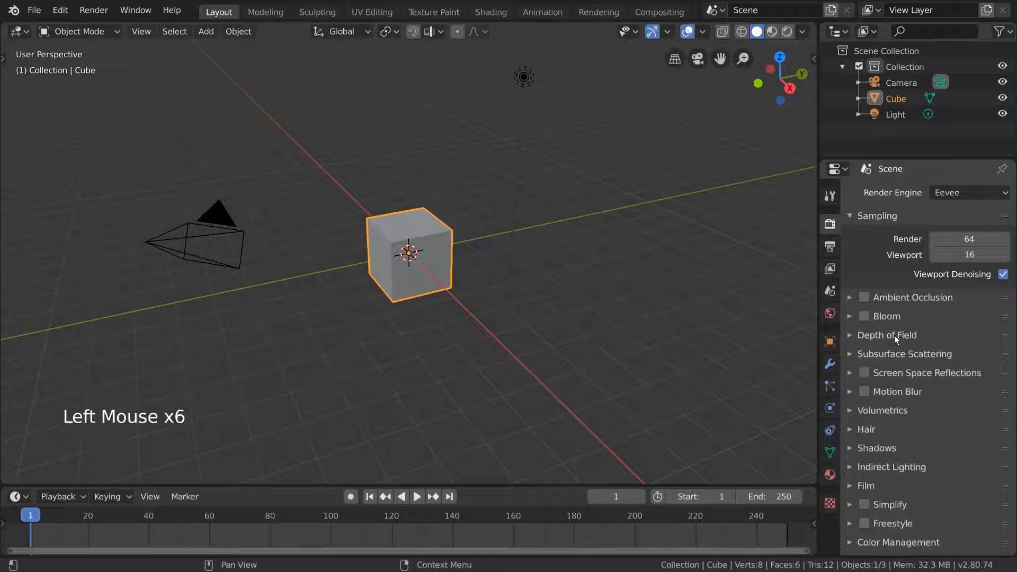
click(897, 372)
click(897, 373)
click(897, 392)
click(897, 392)
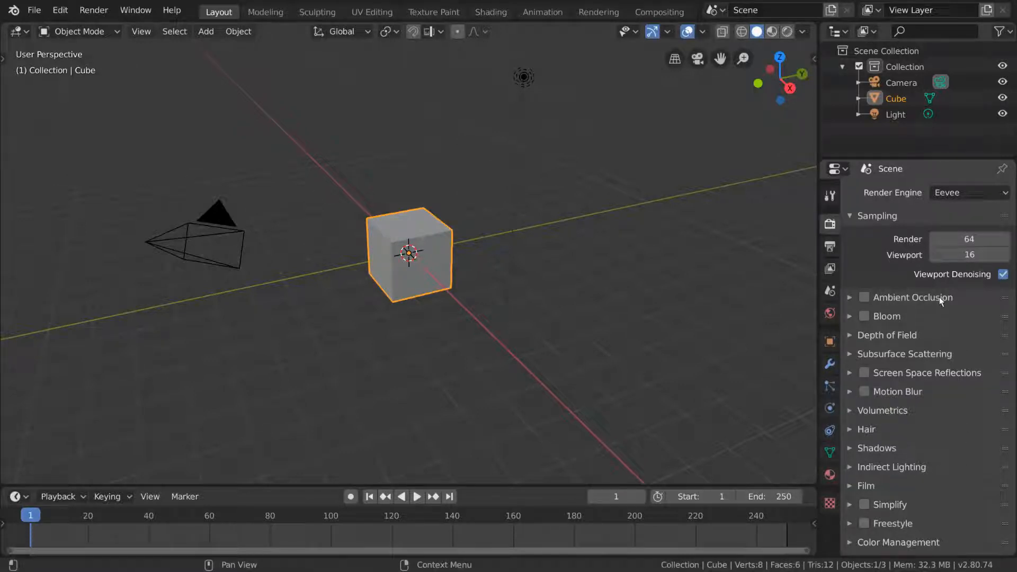
Step: Enable Ambient Occlusion and preview the cube in Rendered shading with the effect toggled off and on
click(864, 298)
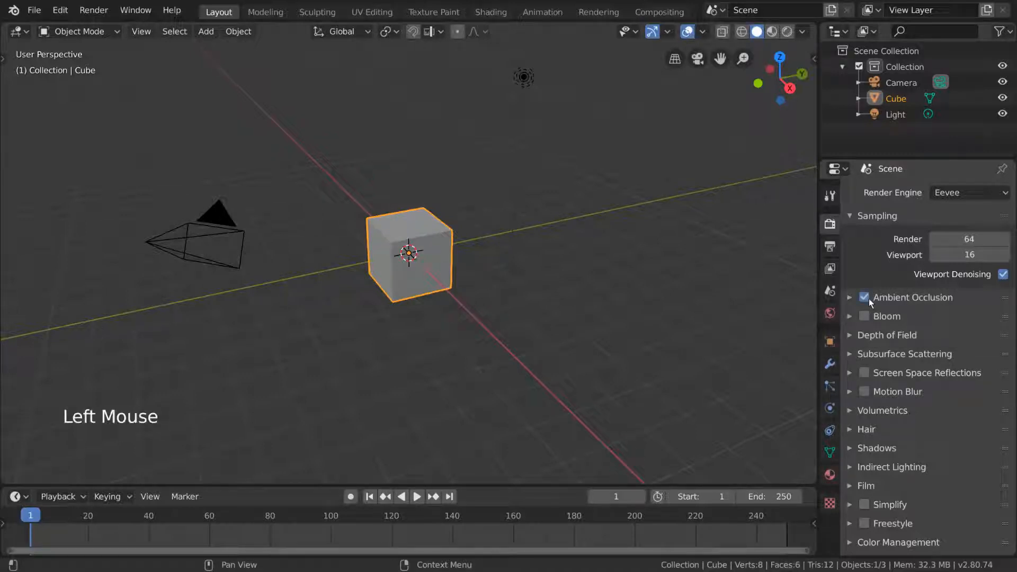
click(850, 298)
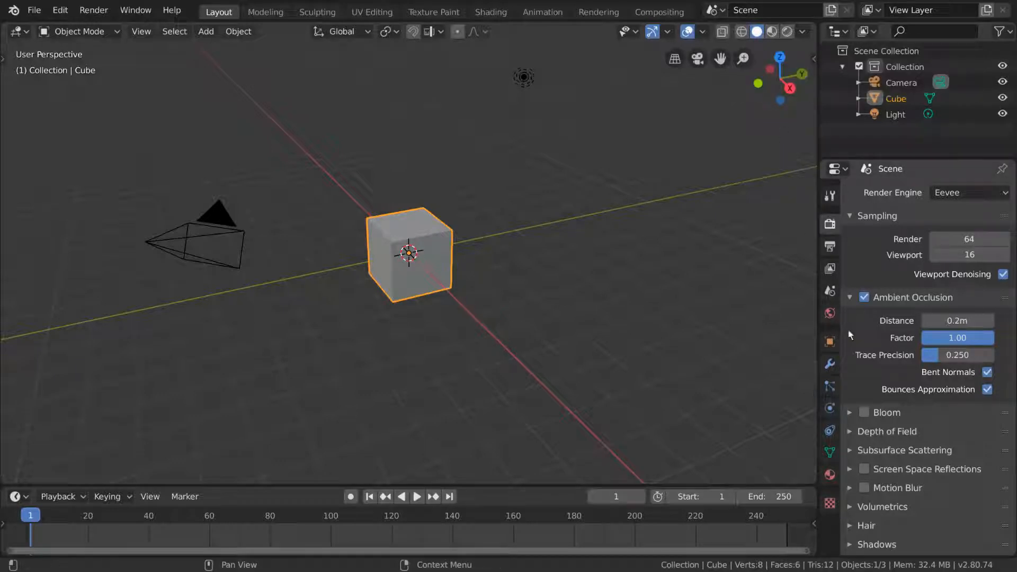
click(788, 33)
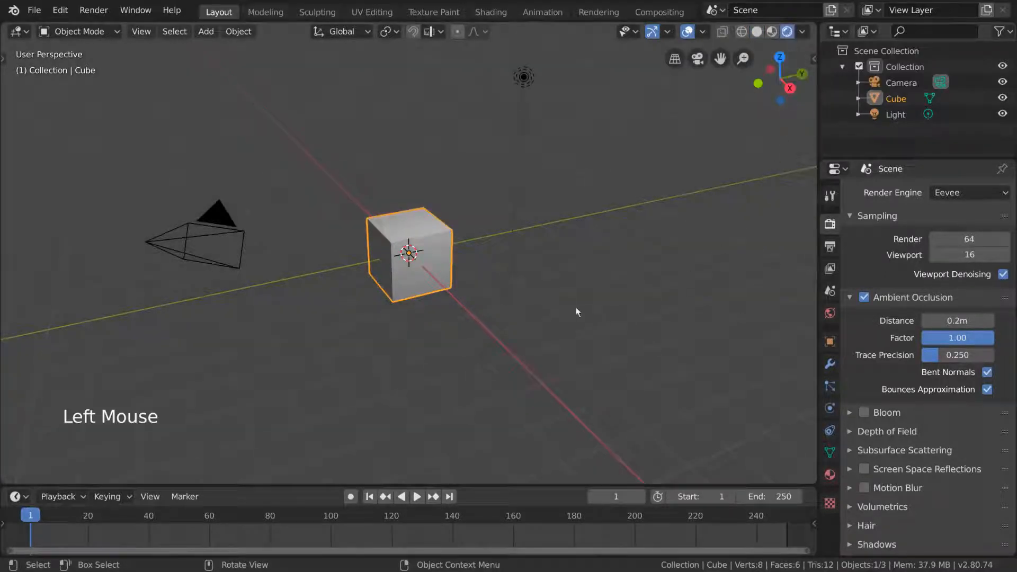
key(z)
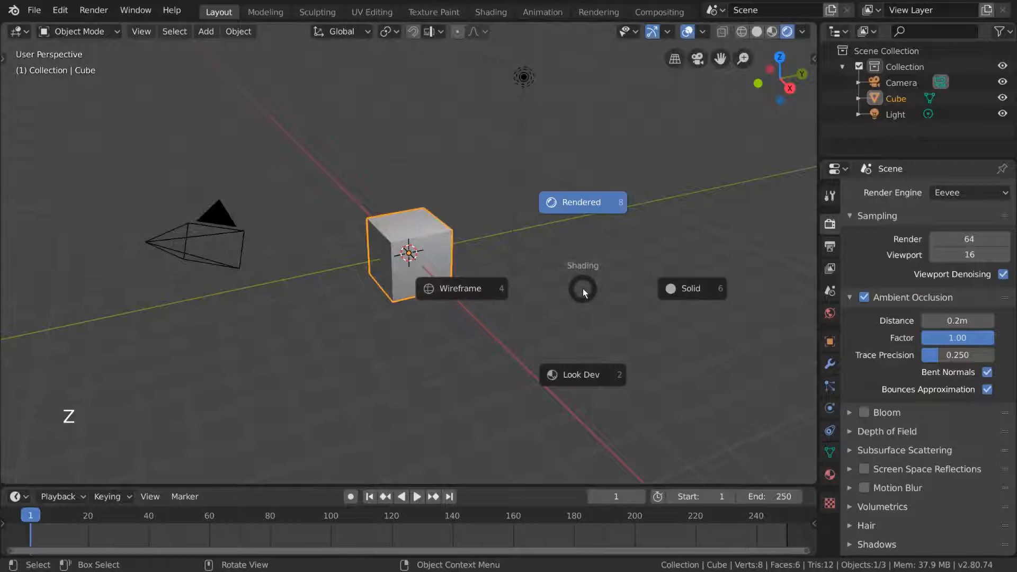
click(582, 193)
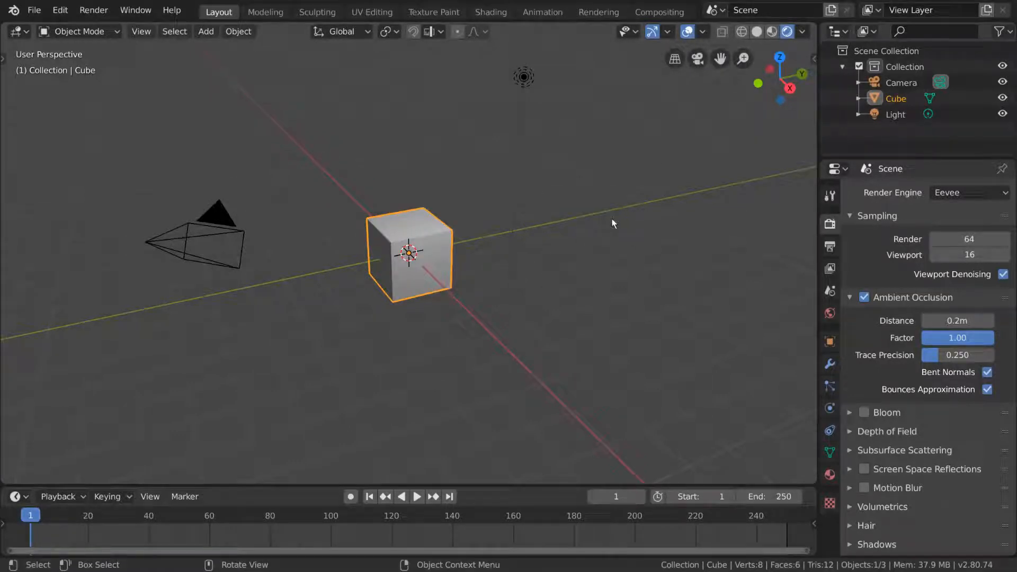
click(864, 297)
click(864, 297)
Step: Add a plane mesh at the cube and scale it up in Edit Mode into a floor extending around the cube
key(shift+a)
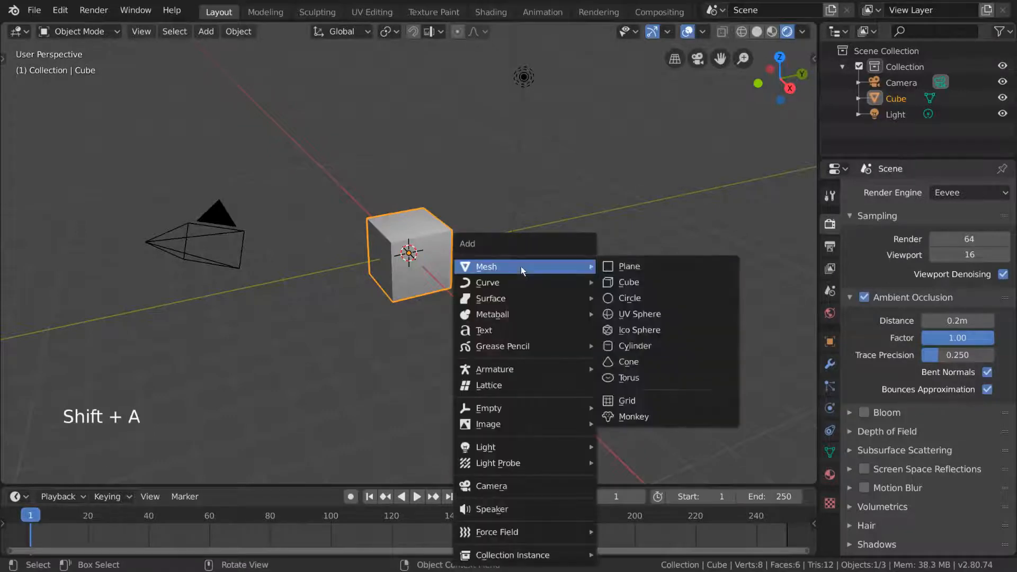
click(640, 268)
key(Tab)
key(s)
key(Tab)
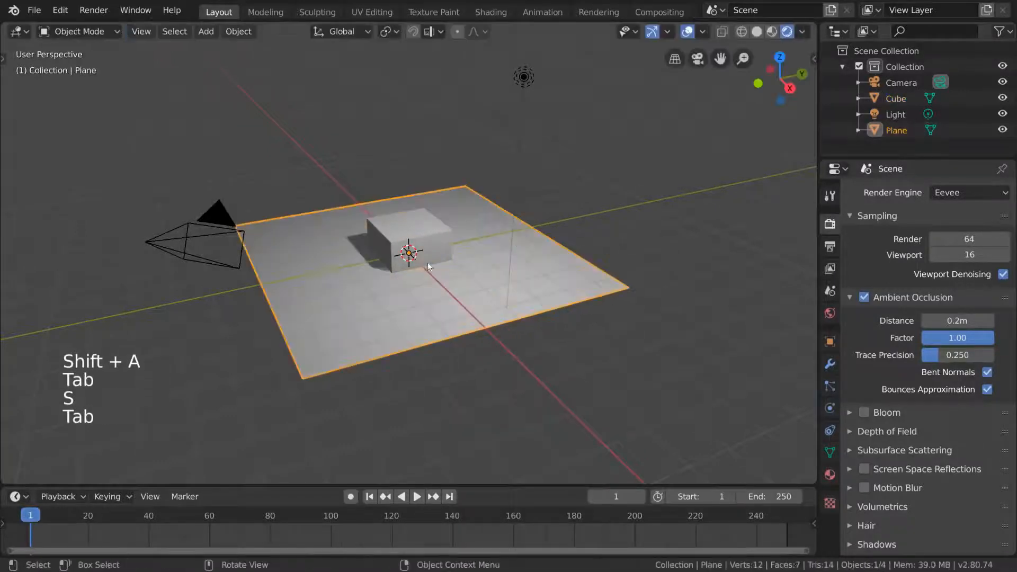
Step: Compare the shading where the cube meets the plane with Ambient Occlusion off and on, from two viewing angles
scroll(413, 262, up, 6)
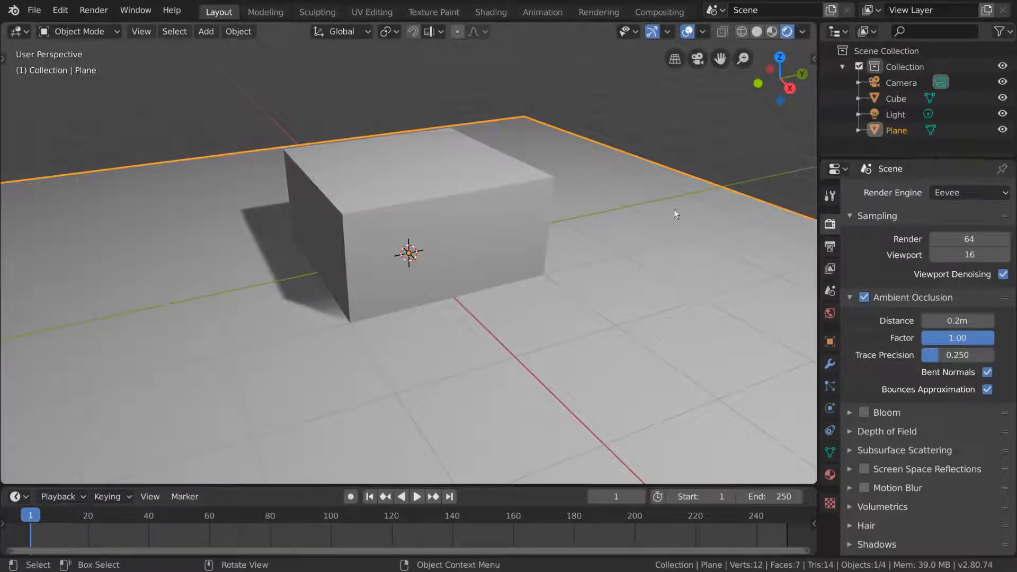
click(864, 295)
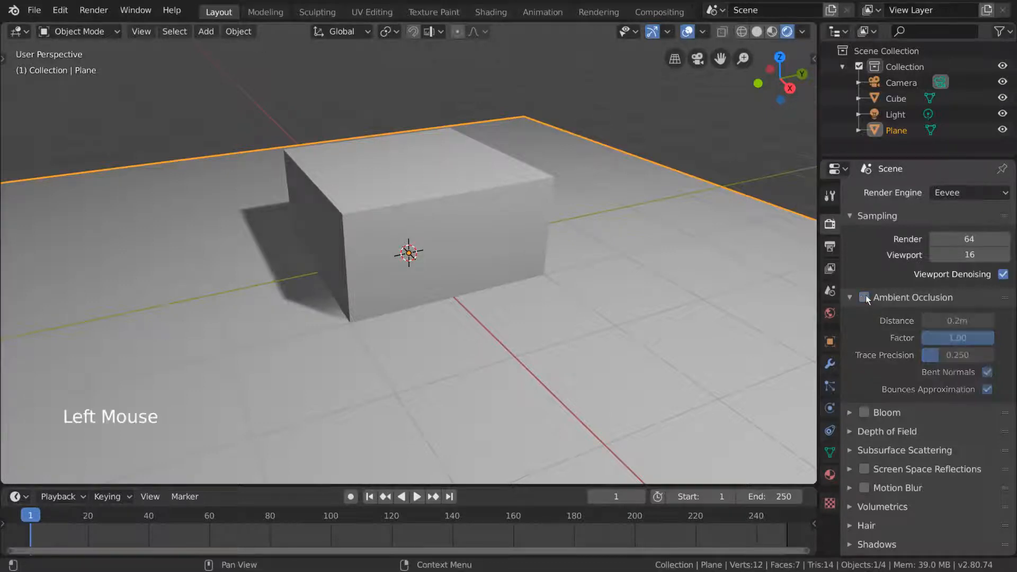
click(865, 295)
middle_drag(365, 316, 440, 301)
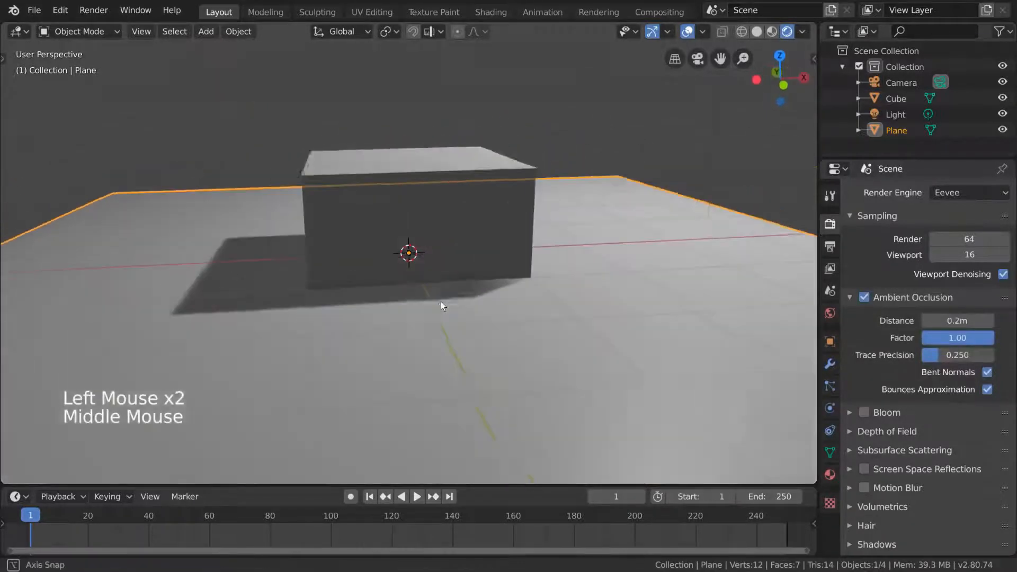
scroll(439, 307, up, 2)
click(864, 297)
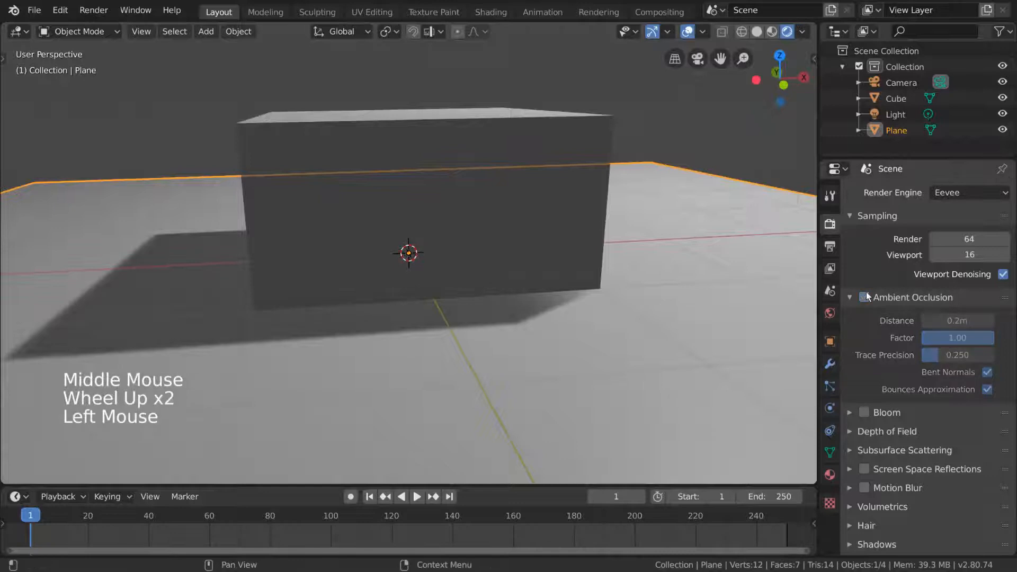
click(864, 297)
middle_drag(485, 289, 415, 309)
scroll(510, 303, down, 2)
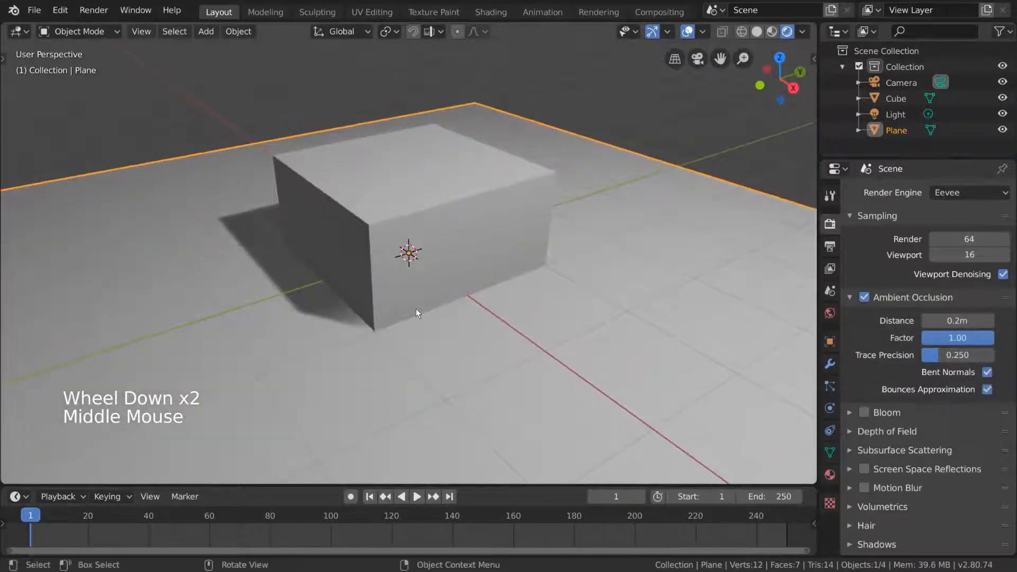
scroll(411, 294, down, 1)
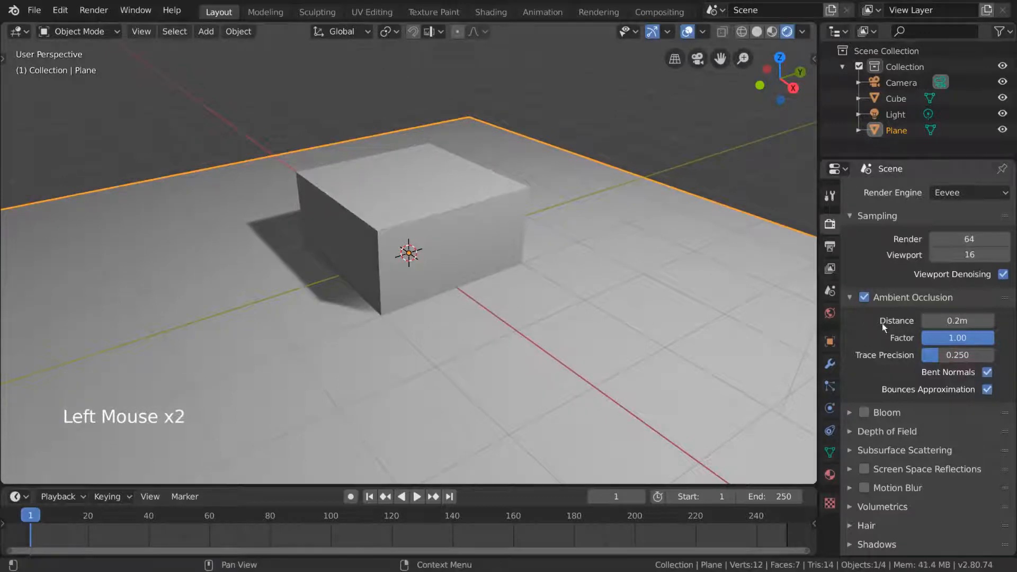
Step: Try Ambient Occlusion distances of 0.84 m and 0.34 m while viewing the cube's shaded side up close
drag(964, 321, 986, 322)
scroll(328, 252, up, 3)
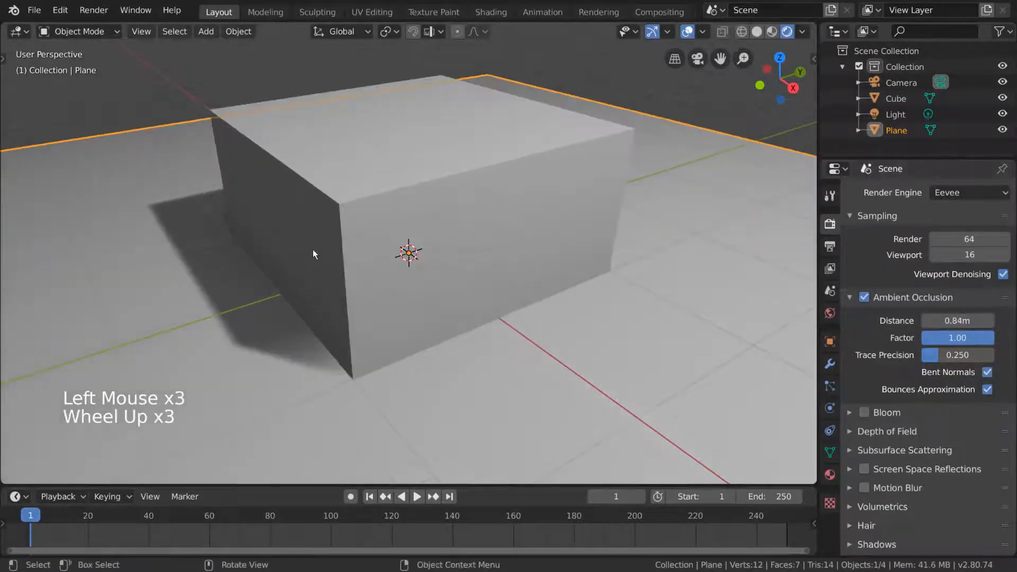
shift+middle_drag(313, 248, 455, 260)
drag(953, 320, 920, 320)
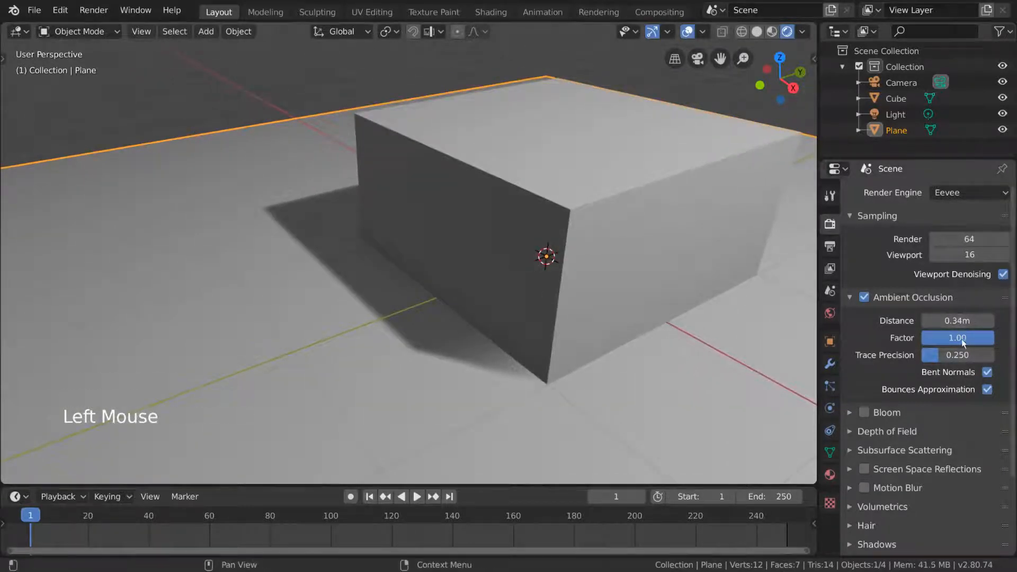
Step: Set the Ambient Occlusion factor to 10 and its distance to 0.54 m
click(962, 343)
click(955, 336)
text(10)
key(Return)
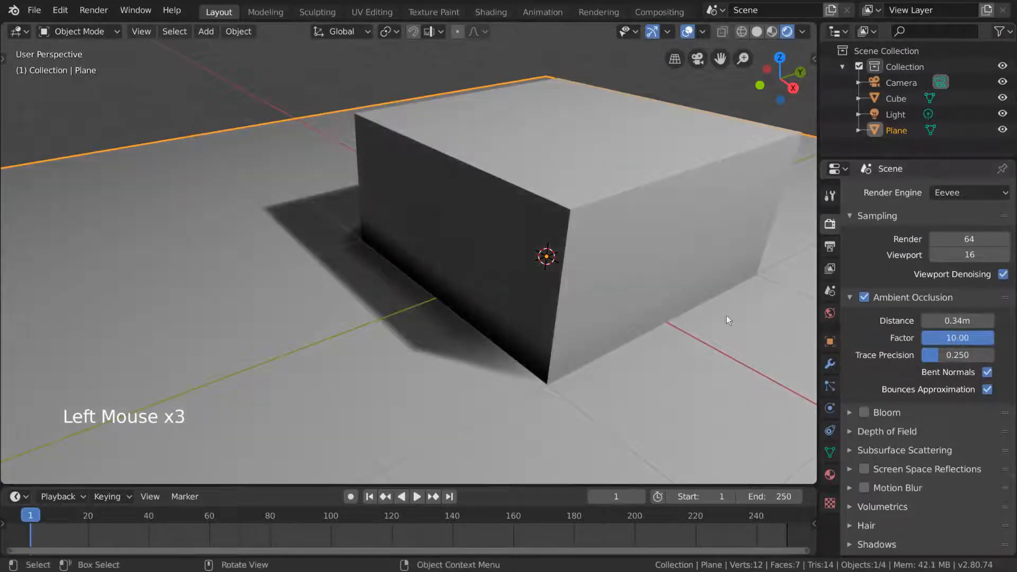
drag(970, 321, 979, 320)
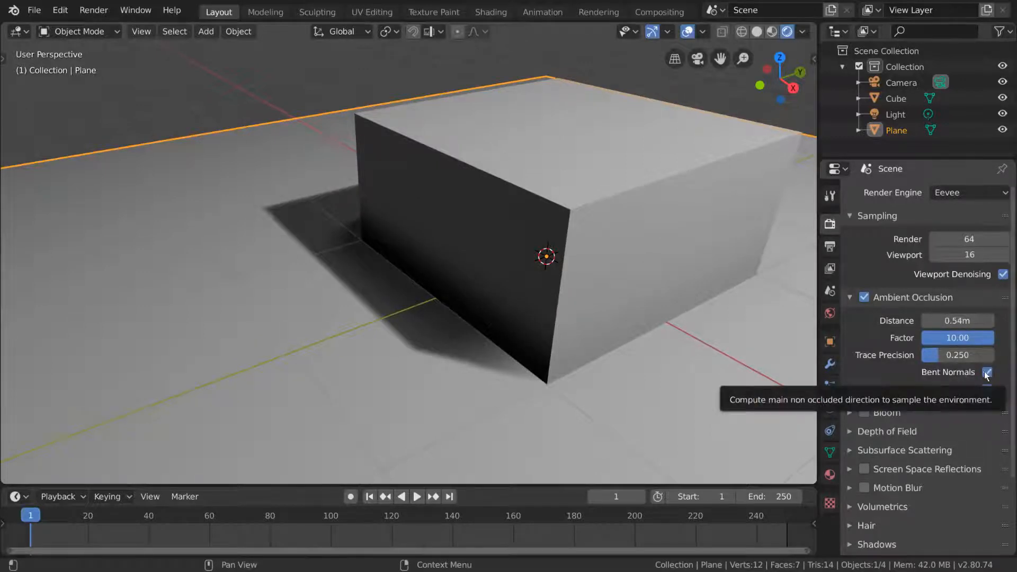
Step: Turn off Ambient Occlusion and enable Bloom with its settings expanded, keeping the whole cube in view
click(864, 298)
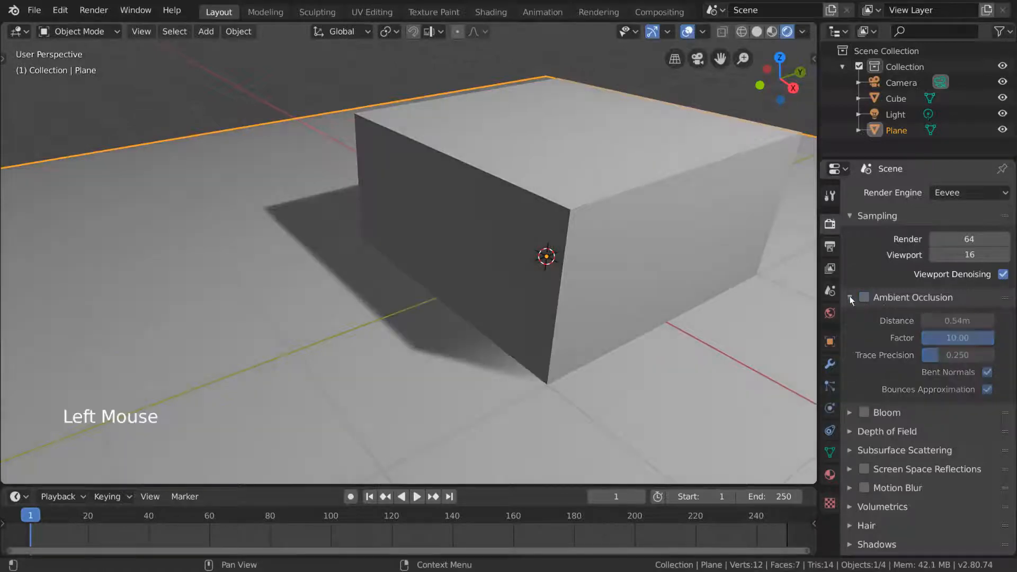
click(851, 298)
click(851, 316)
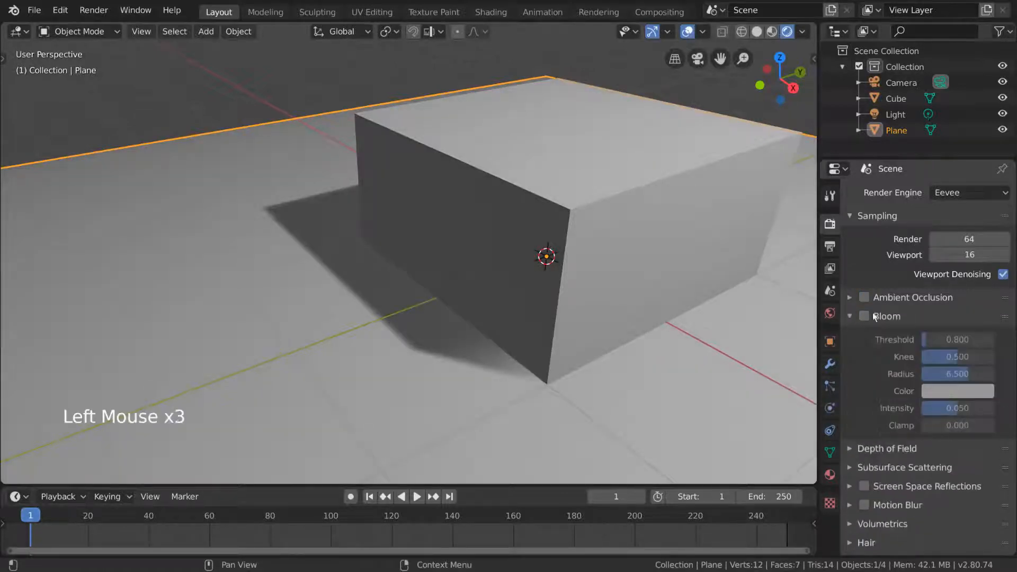
click(866, 315)
scroll(549, 267, down, 5)
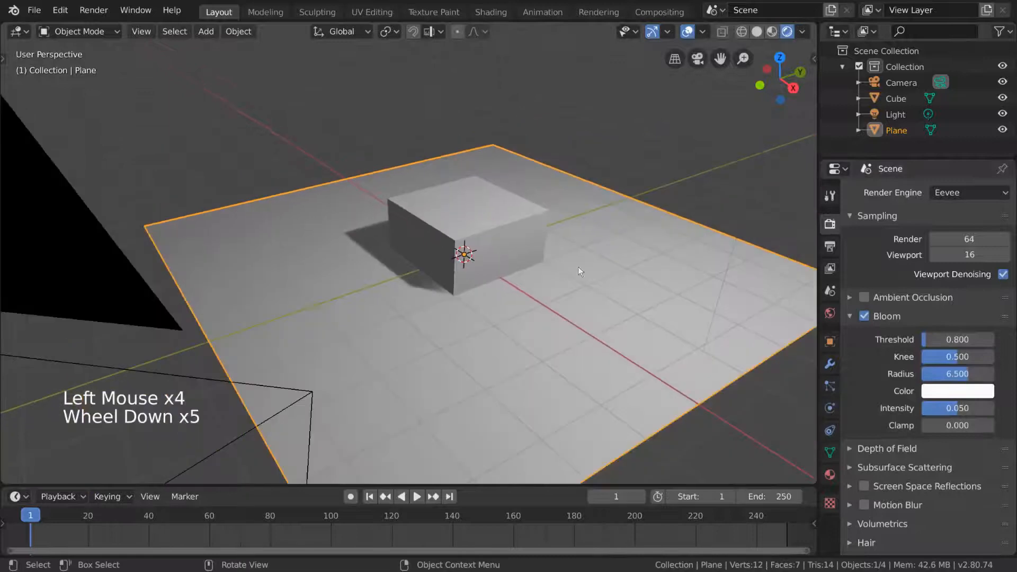
shift+middle_drag(659, 245, 602, 229)
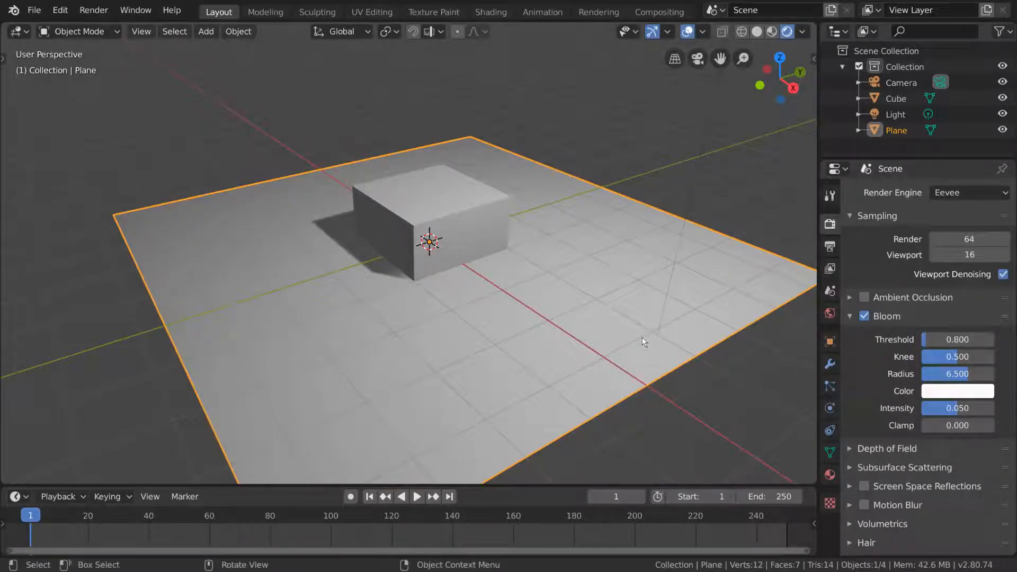
Step: Set the emission color of the cube's material to white and return to the Bloom render settings
click(488, 212)
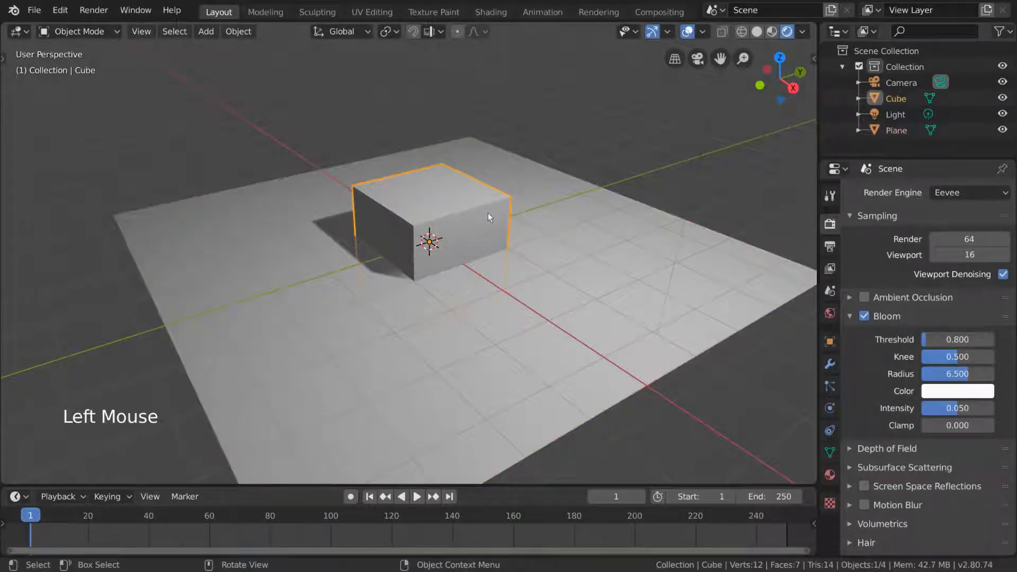
click(830, 475)
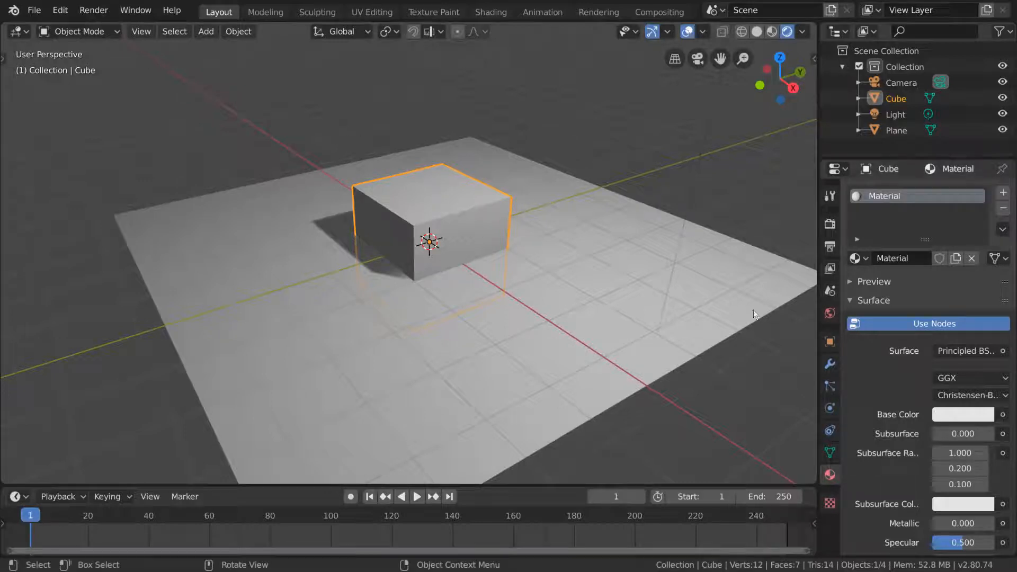
scroll(884, 352, down, 15)
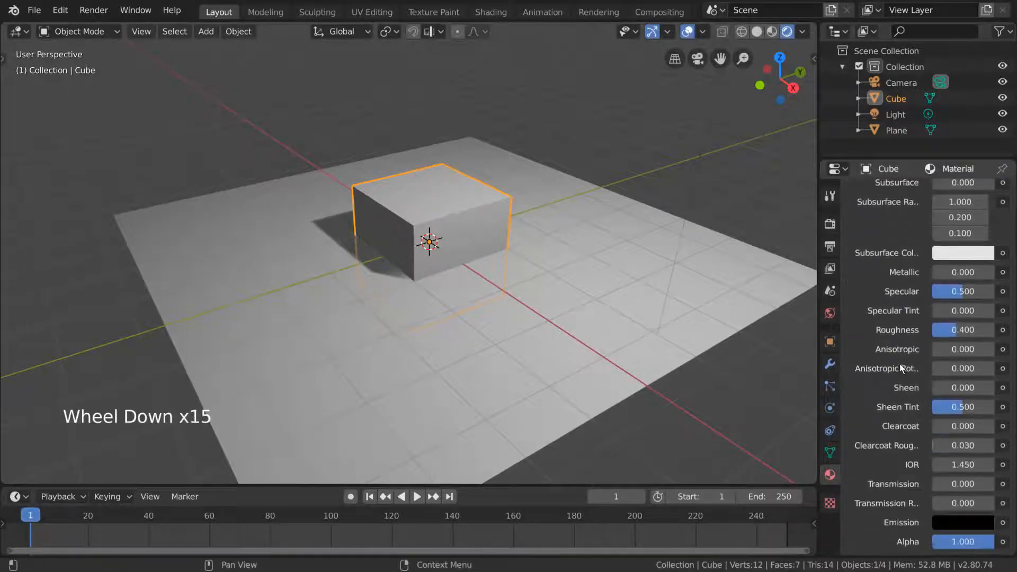
scroll(900, 367, down, 7)
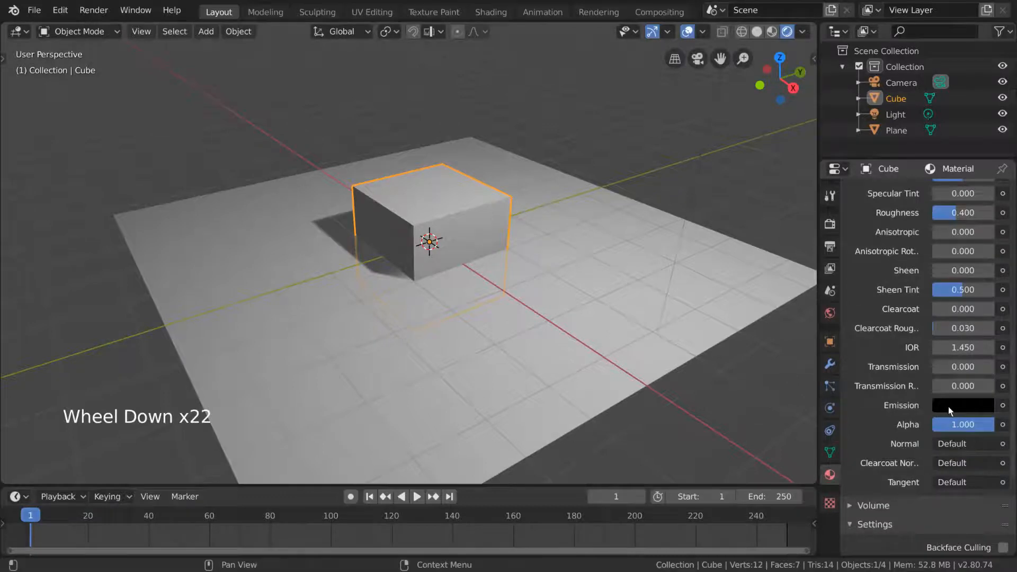
click(948, 405)
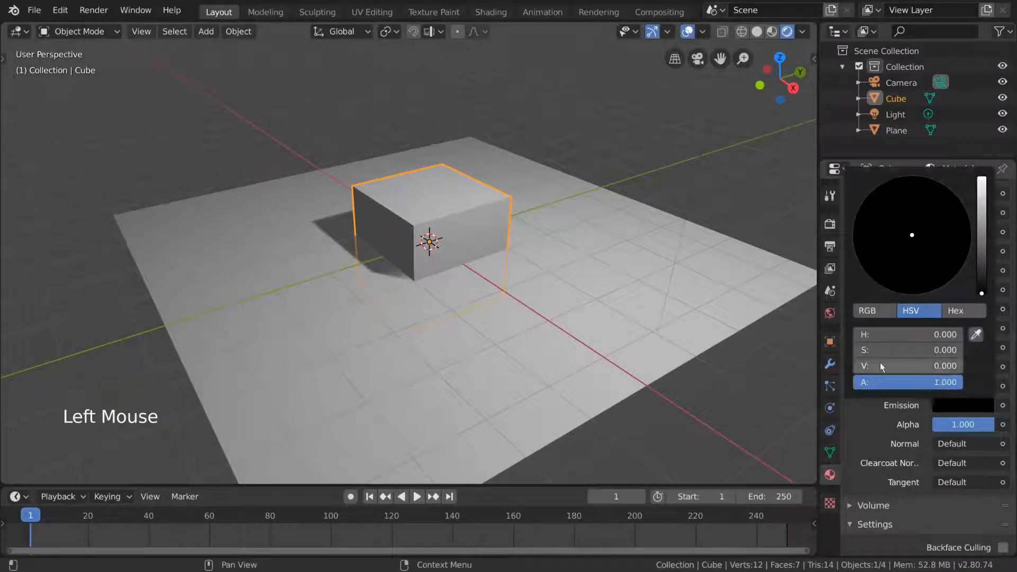
drag(879, 364, 965, 370)
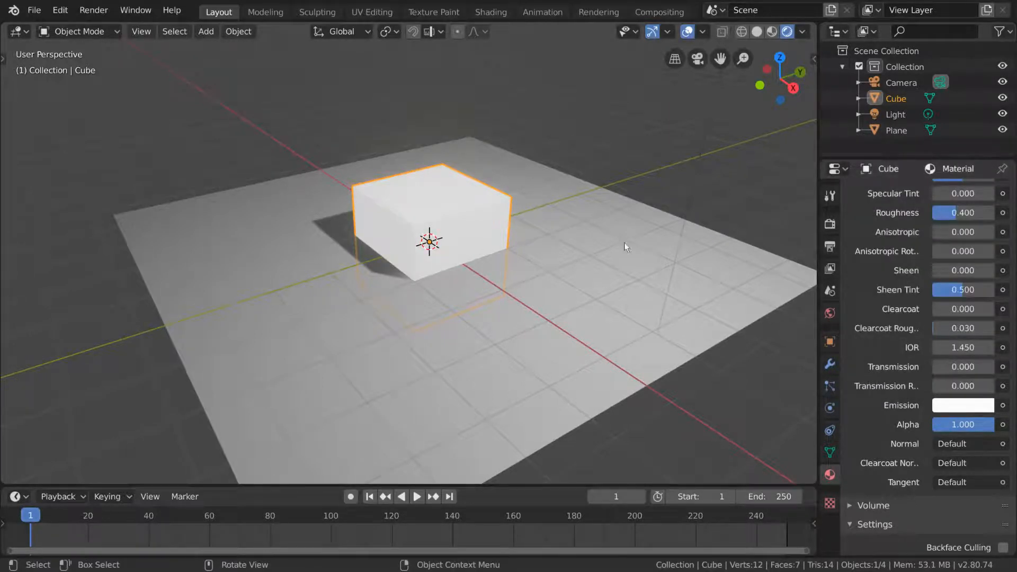
middle_drag(625, 247, 613, 233)
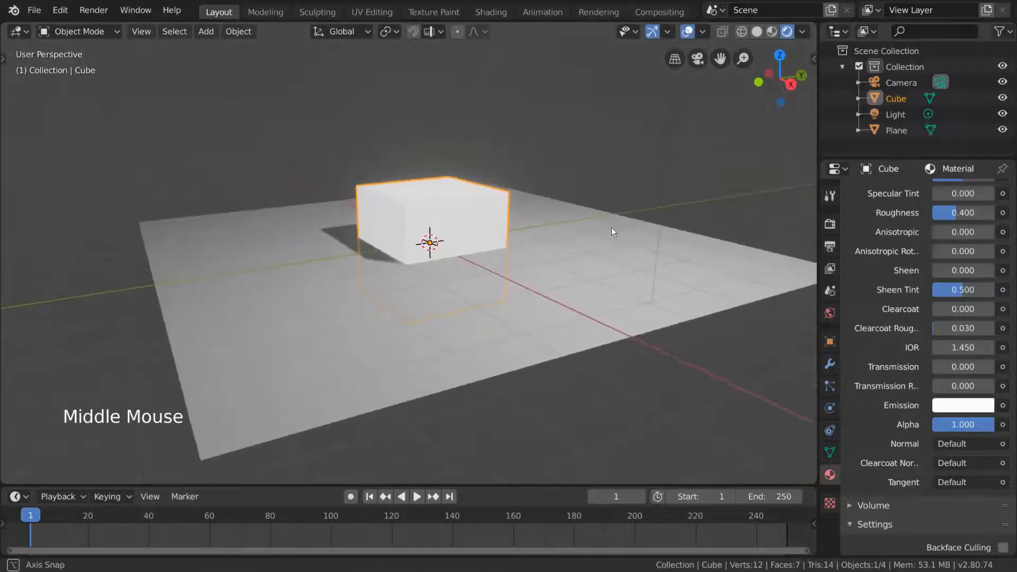
click(829, 224)
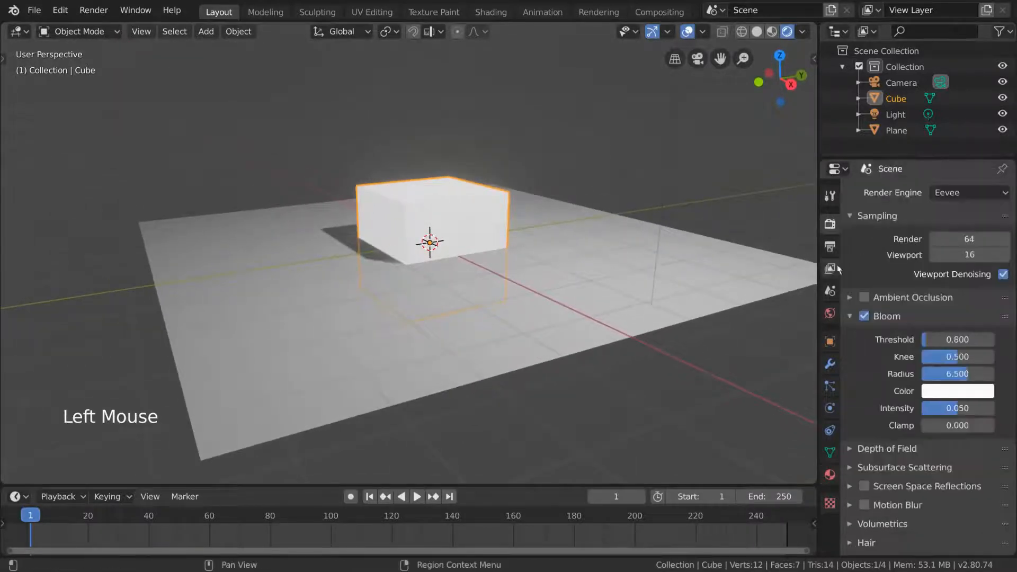
Step: Toggle Bloom off and on several times to compare the glow around the cube, leaving it enabled
click(866, 319)
click(865, 319)
click(866, 318)
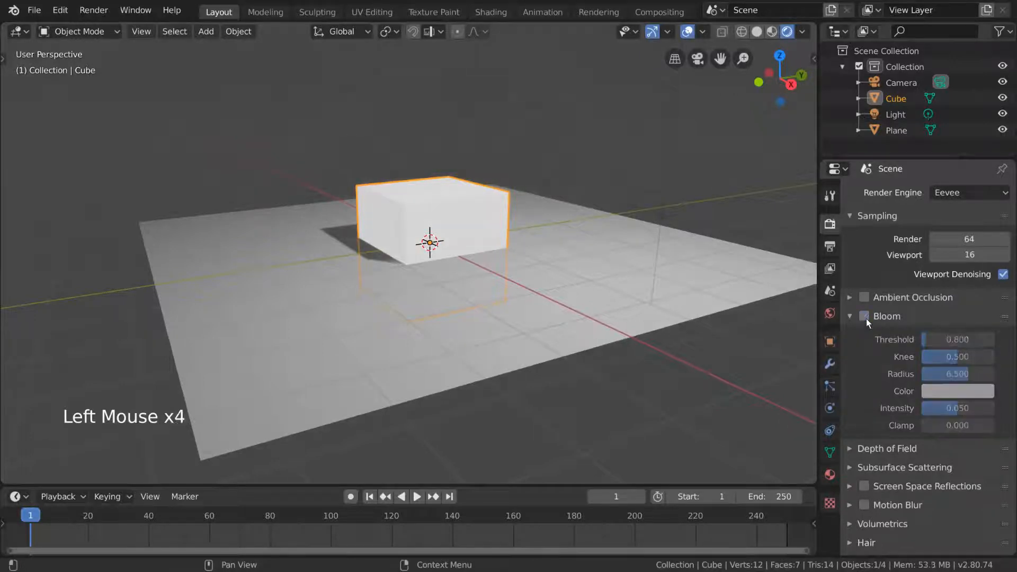
click(866, 318)
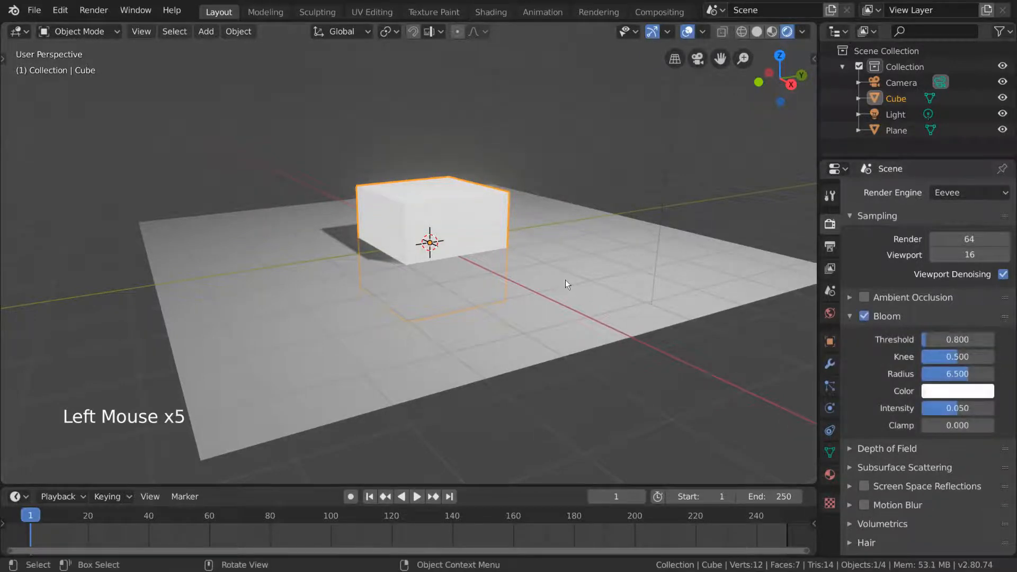
middle_drag(564, 280, 567, 292)
click(863, 316)
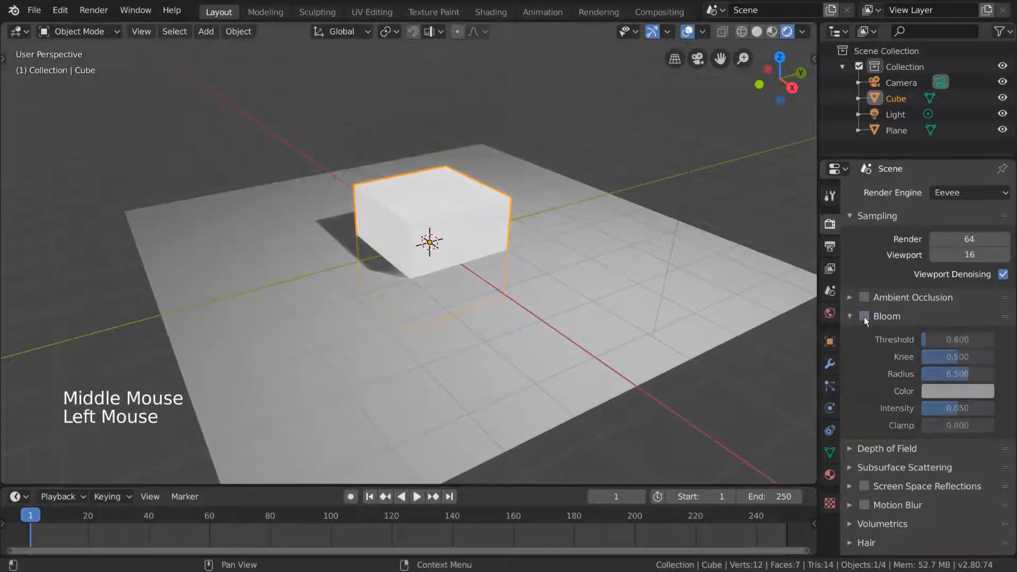
click(863, 316)
click(863, 316)
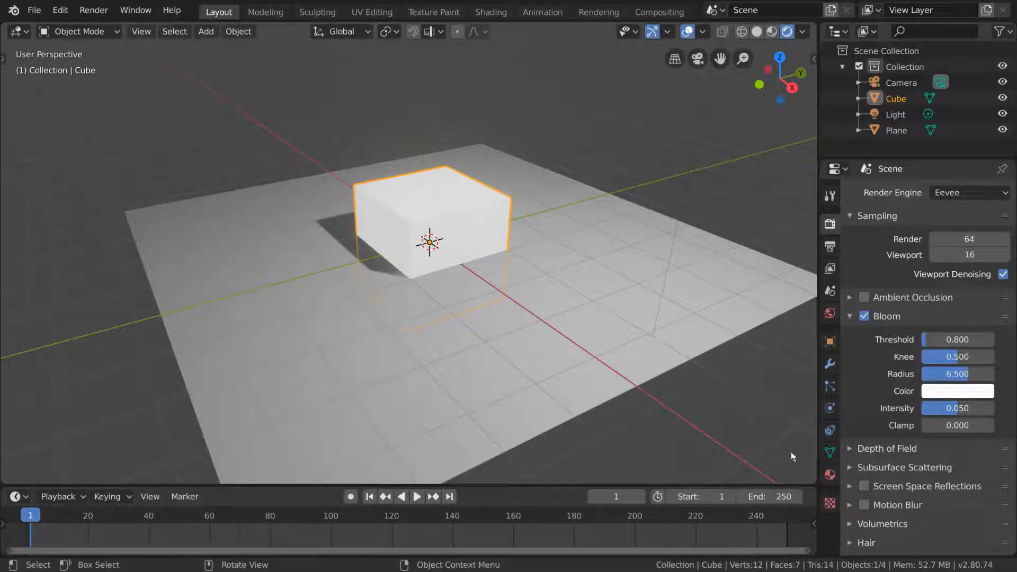
Step: Change the surface shader of the cube's material to Emission
click(829, 480)
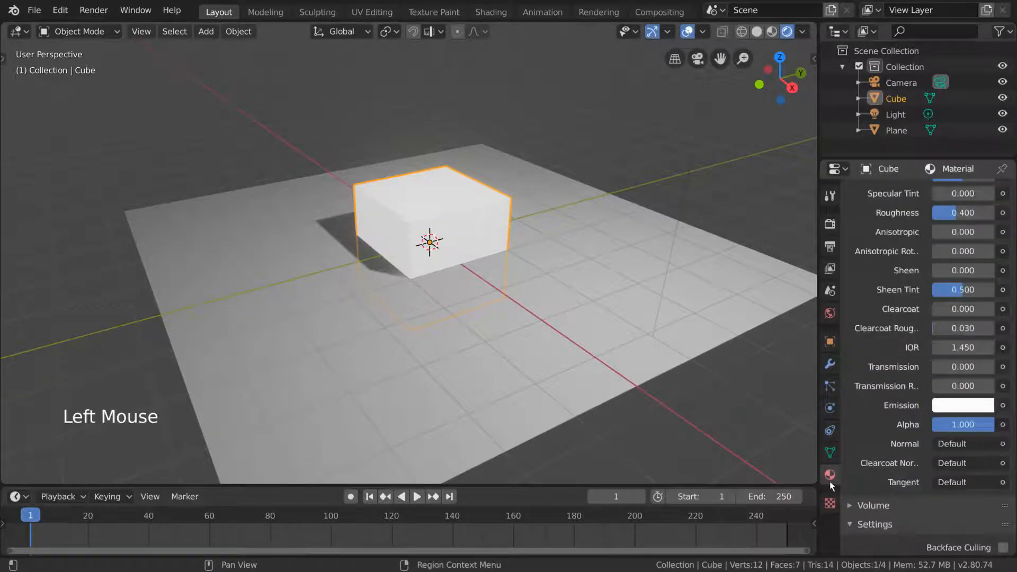
scroll(870, 412, up, 9)
scroll(871, 409, up, 18)
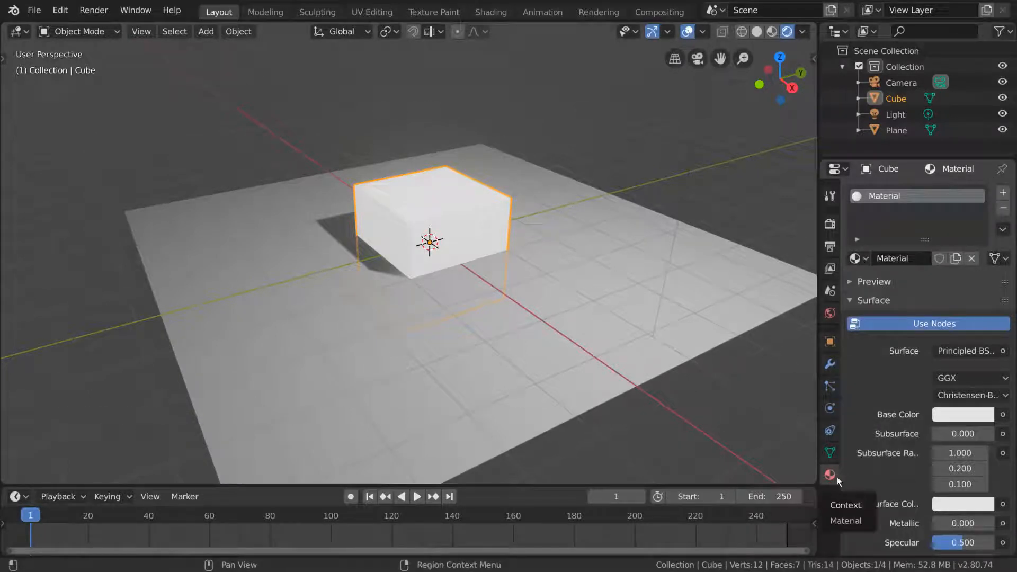
click(977, 352)
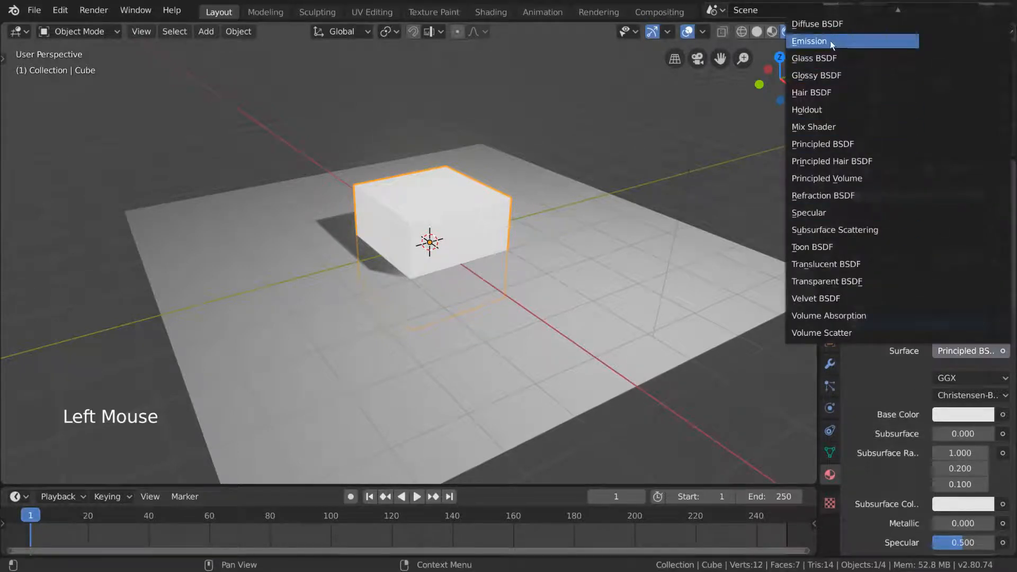
click(855, 41)
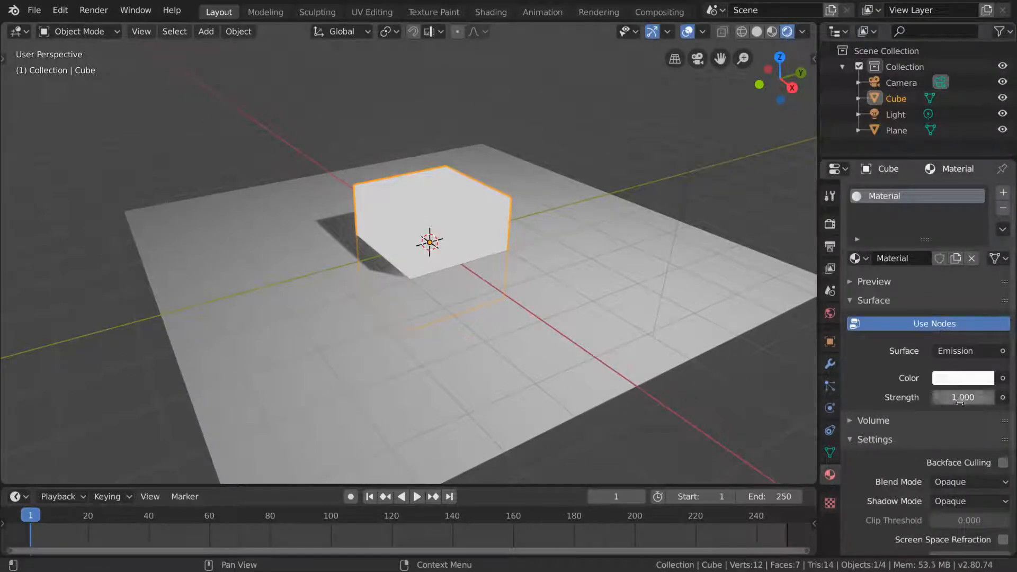
Step: Set the emission strength of the cube's material to 10
drag(963, 401, 989, 401)
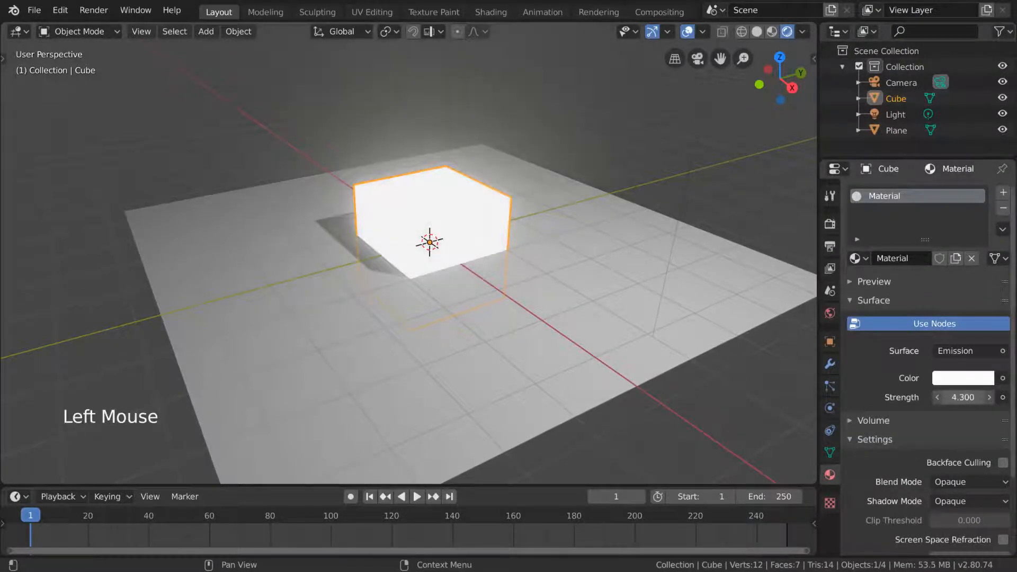
double_click(959, 397)
text(5.6)
text(10)
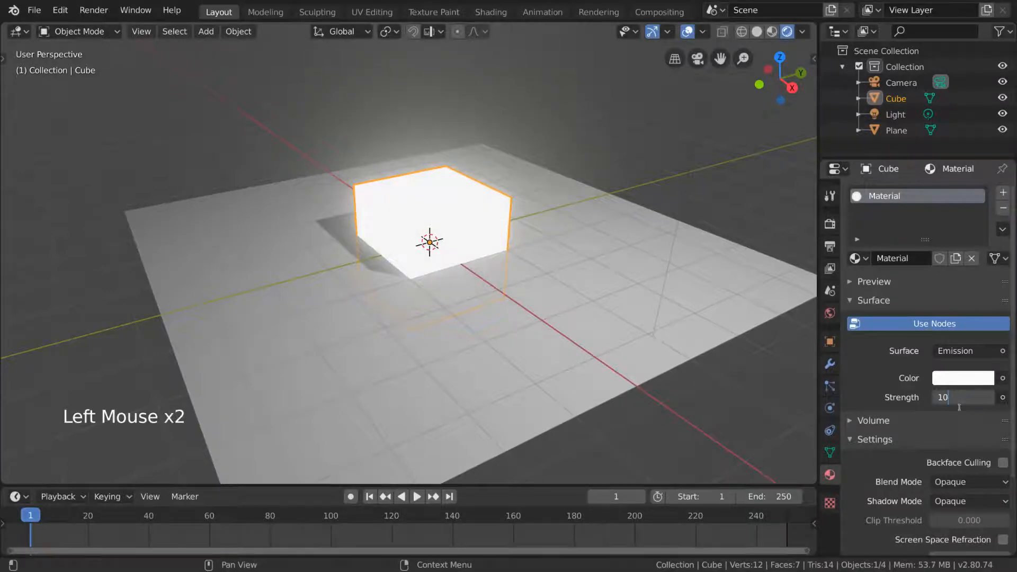
key(Return)
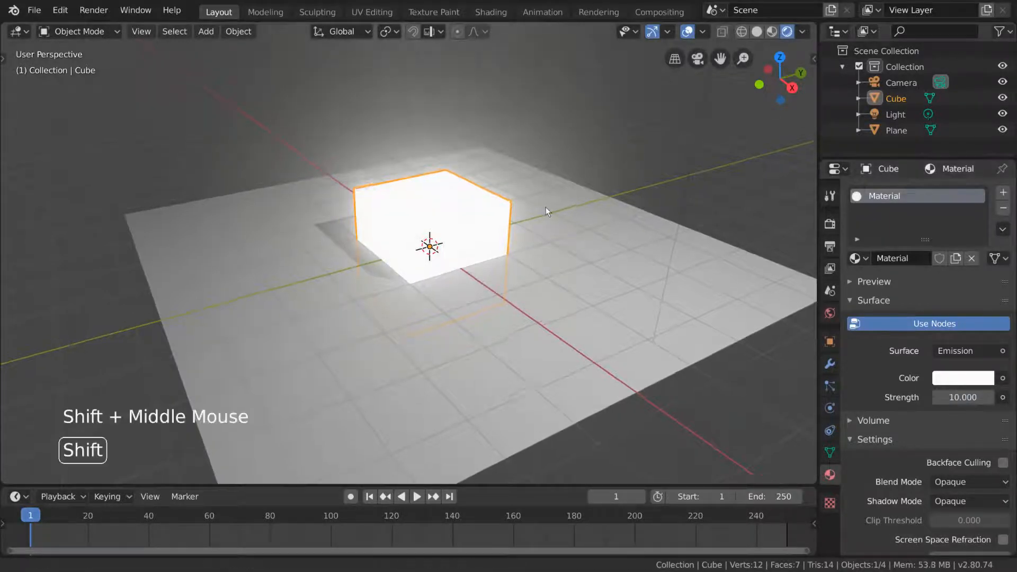
Step: Return to the Bloom render settings, raise the threshold to 10, and bring it back down to 0.8
shift+middle_drag(546, 207, 543, 244)
scroll(542, 250, down, 2)
scroll(546, 248, up, 2)
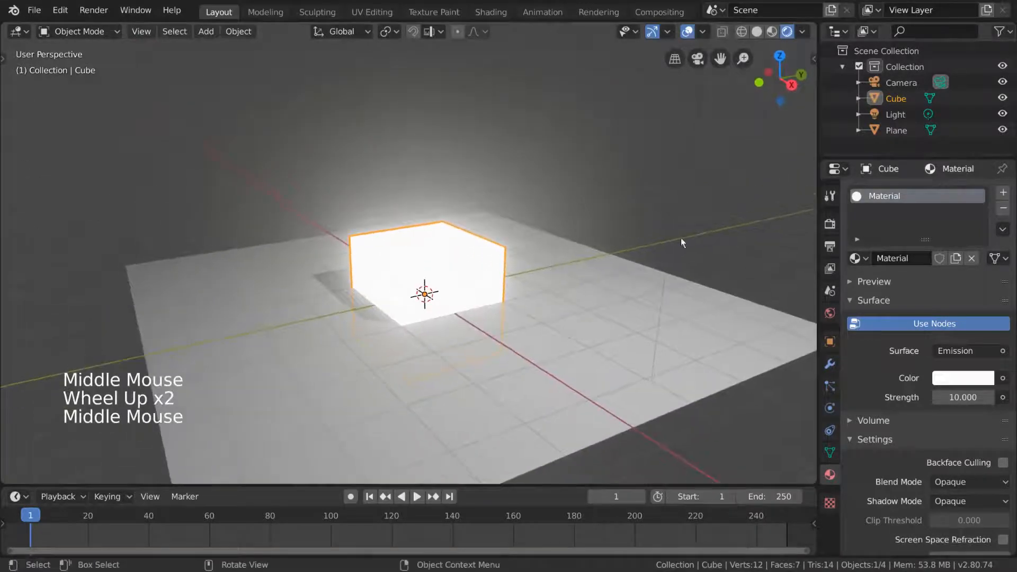
click(830, 230)
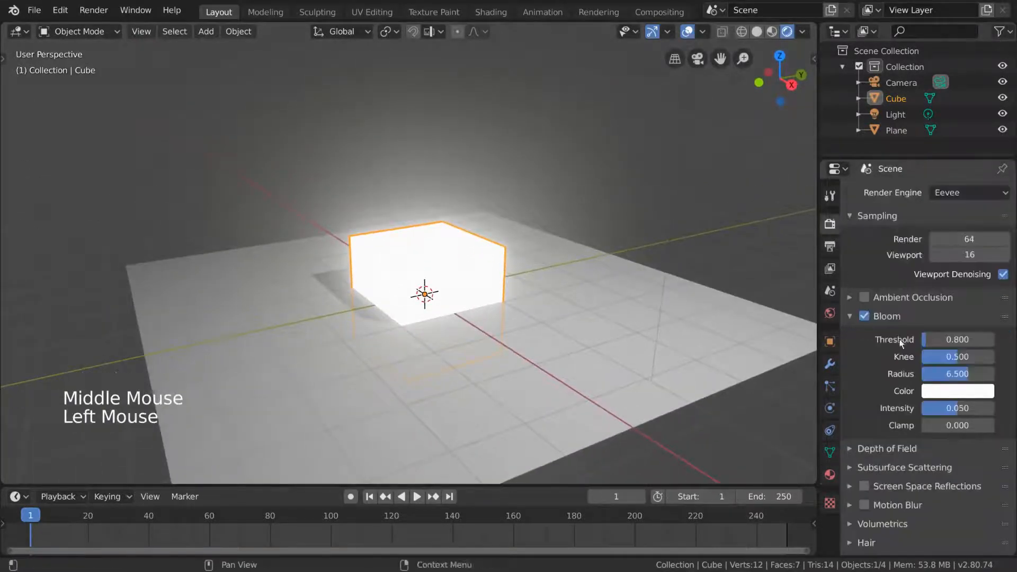
mouse_move(948, 341)
mouse_down()
mouse_move(990, 342)
mouse_move(924, 341)
mouse_move(946, 342)
mouse_up()
click(943, 340)
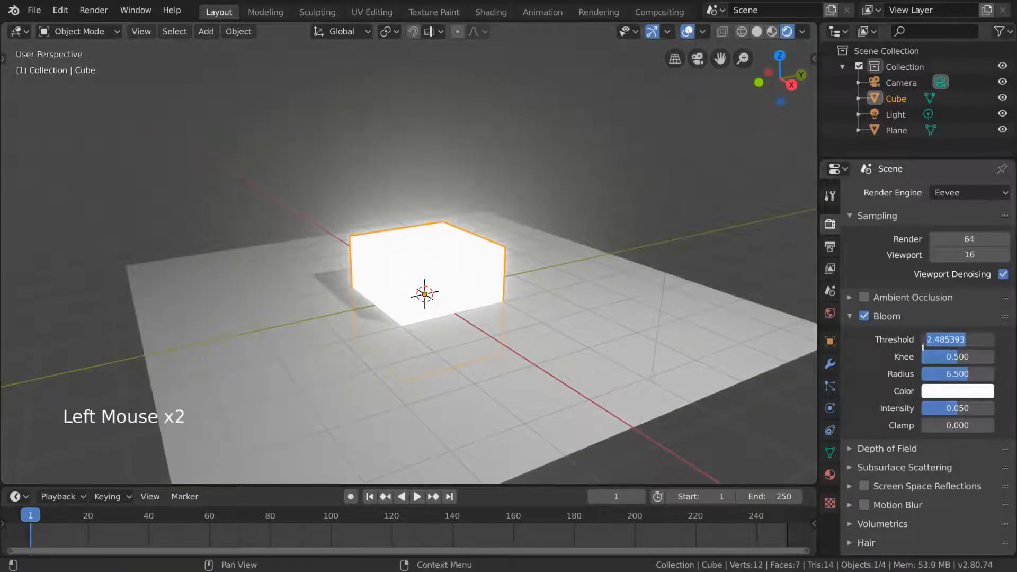
text(10)
key(Return)
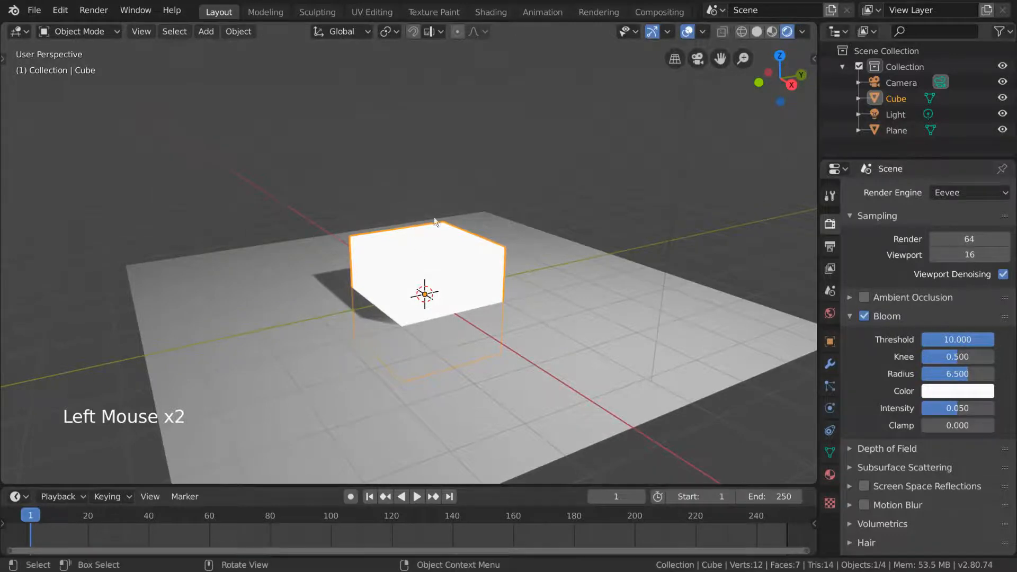
middle_drag(466, 238, 495, 227)
drag(990, 347, 960, 347)
click(964, 340)
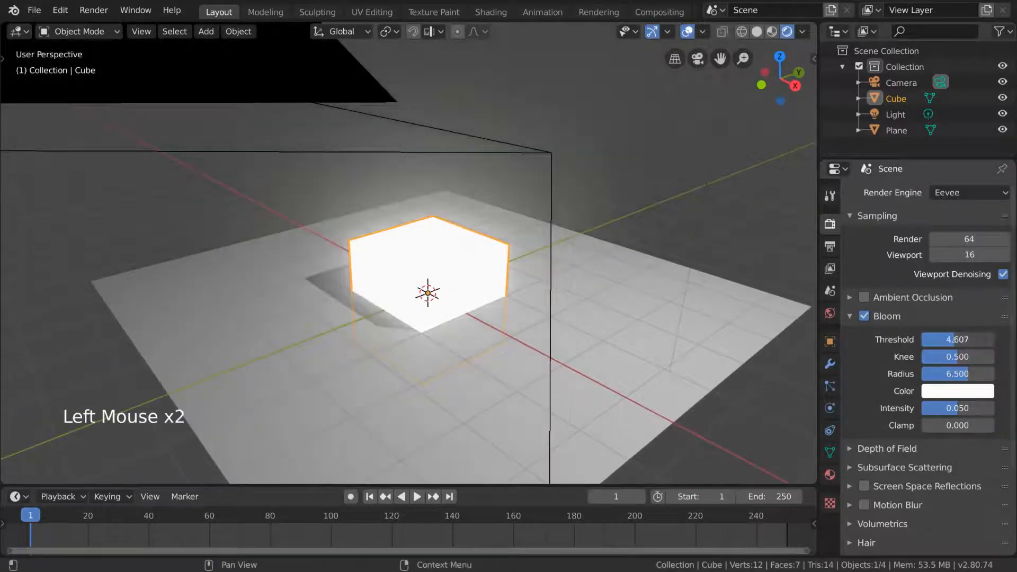
Step: Set Bloom's color to red (hue 0.976, saturation 0.784), its radius to 5.938 and its intensity to 0.084
click(965, 390)
drag(914, 249, 912, 279)
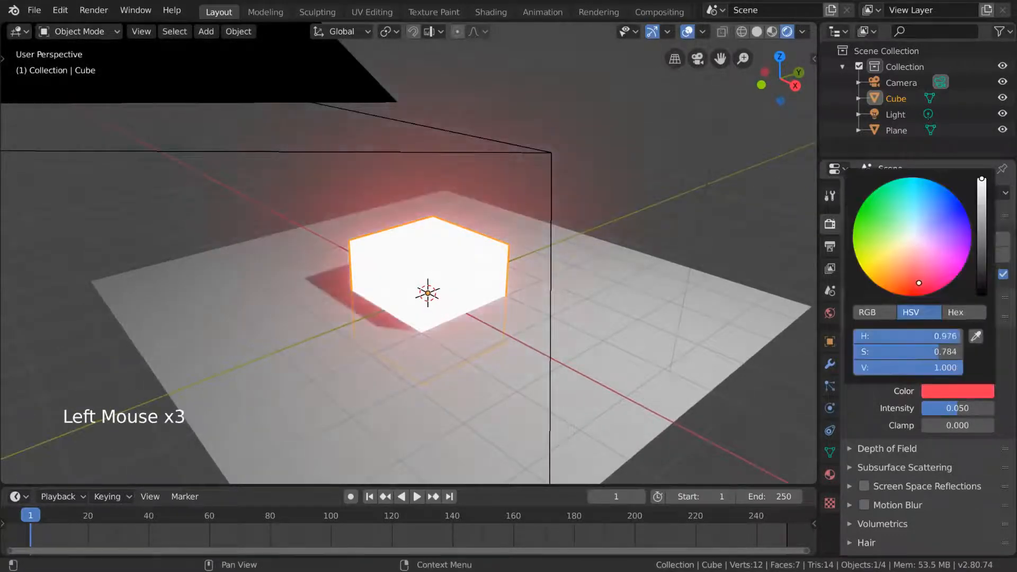
drag(968, 374, 961, 362)
drag(958, 408, 969, 426)
Step: Try a Bloom clamp value of 1 and return it to 0
click(957, 425)
text(1)
key(Return)
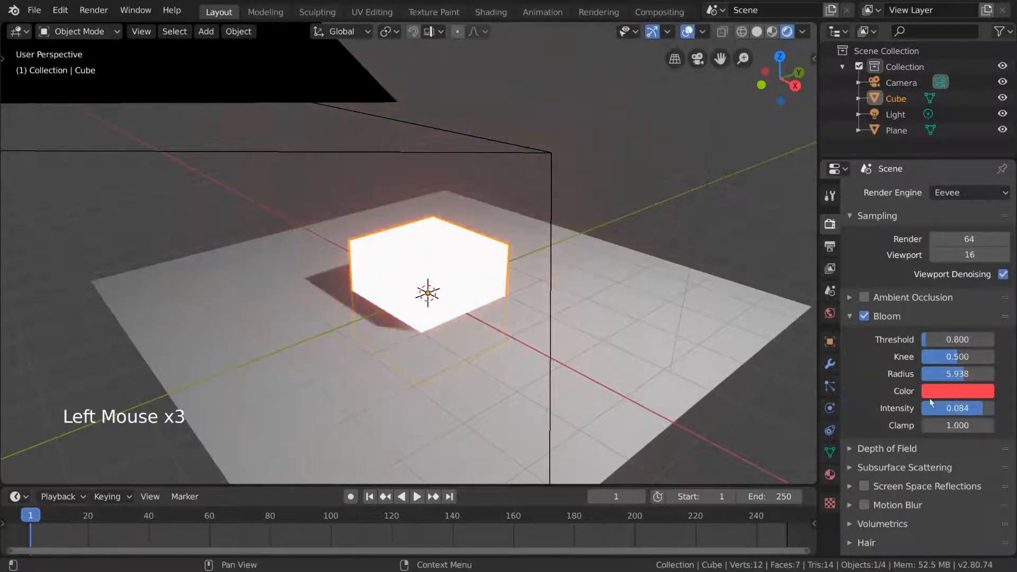
drag(965, 426, 920, 424)
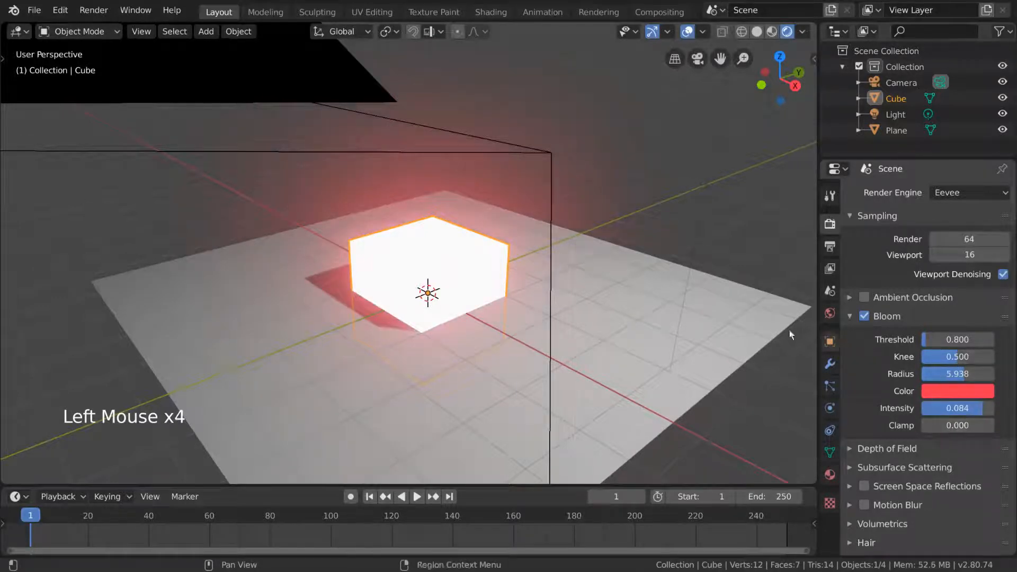
Step: Set the Bloom threshold to 7.865 and the knee to 1 while viewing the glowing cube closer
scroll(681, 316, up, 1)
middle_drag(647, 313, 627, 309)
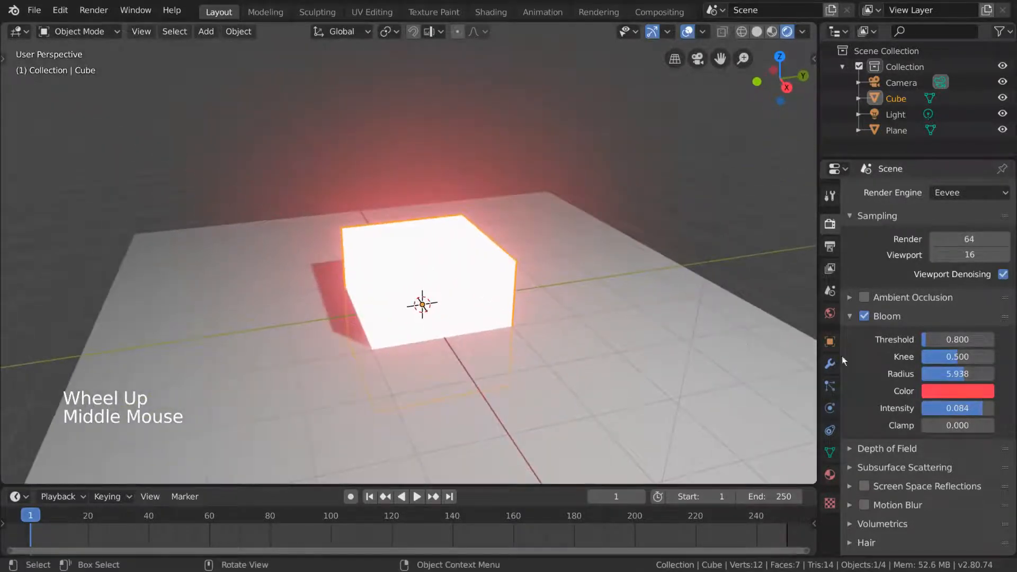
mouse_move(950, 339)
mouse_down()
mouse_move(991, 340)
mouse_move(980, 349)
mouse_move(993, 349)
mouse_move(961, 340)
mouse_up()
double_click(965, 339)
scroll(604, 265, up, 2)
scroll(604, 268, up, 2)
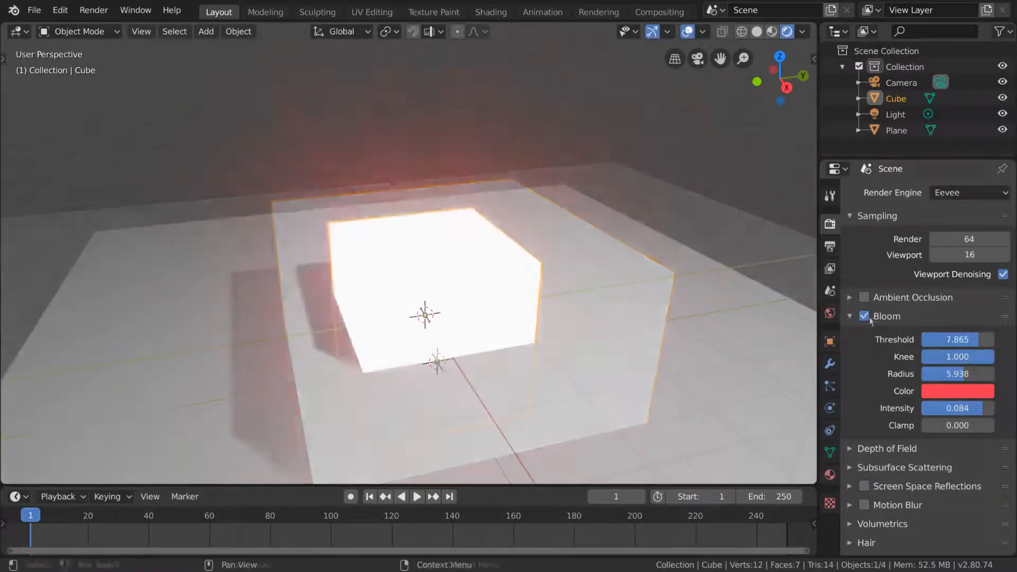
Step: Turn off Bloom, collapse its settings and expand the Depth of Field settings
click(863, 316)
click(862, 448)
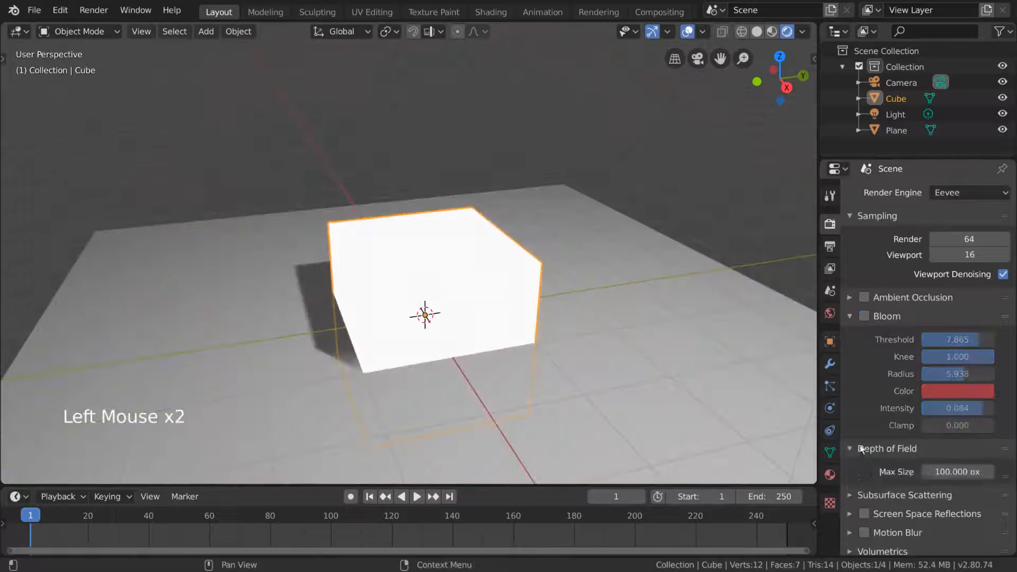
click(881, 316)
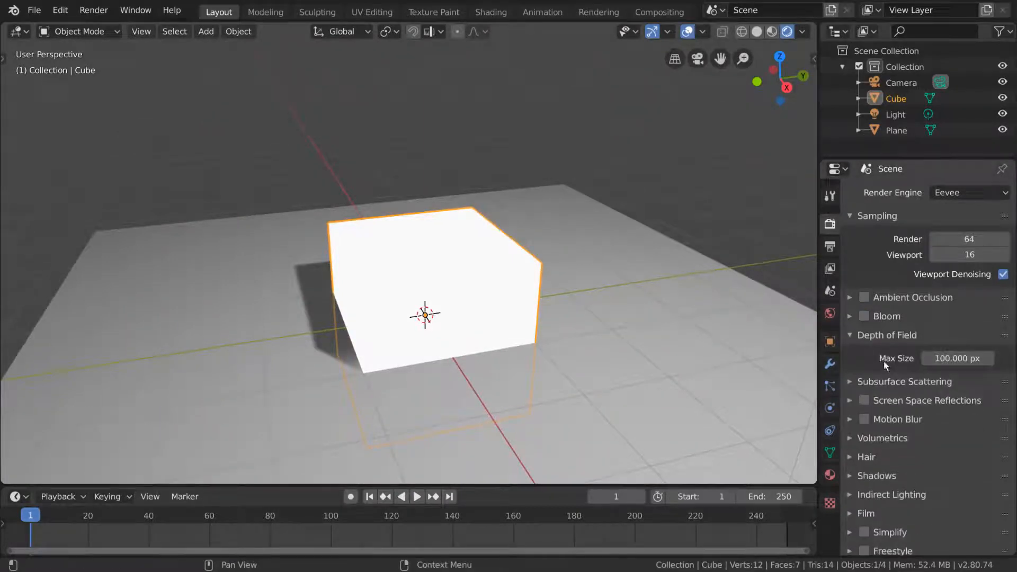
Step: Add a monkey mesh, then move and rotate it into place on the plane beside the cube
scroll(583, 327, down, 3)
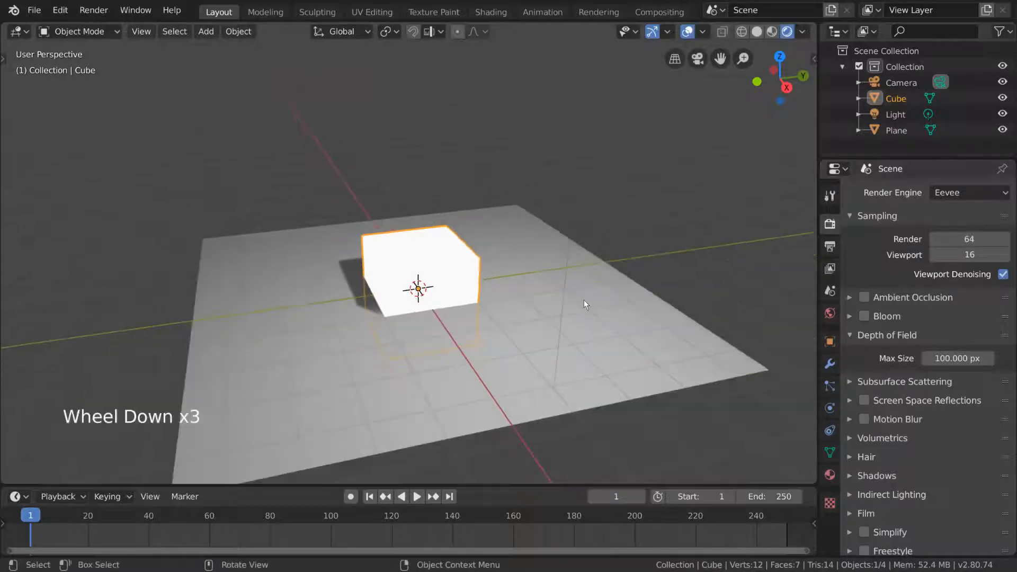
middle_drag(583, 302, 622, 298)
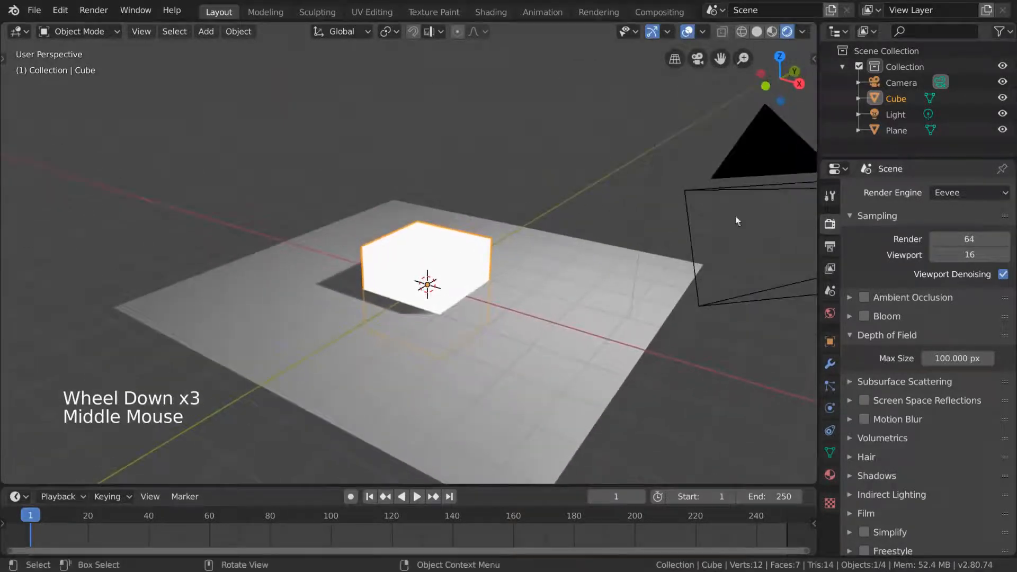
scroll(641, 298, down, 1)
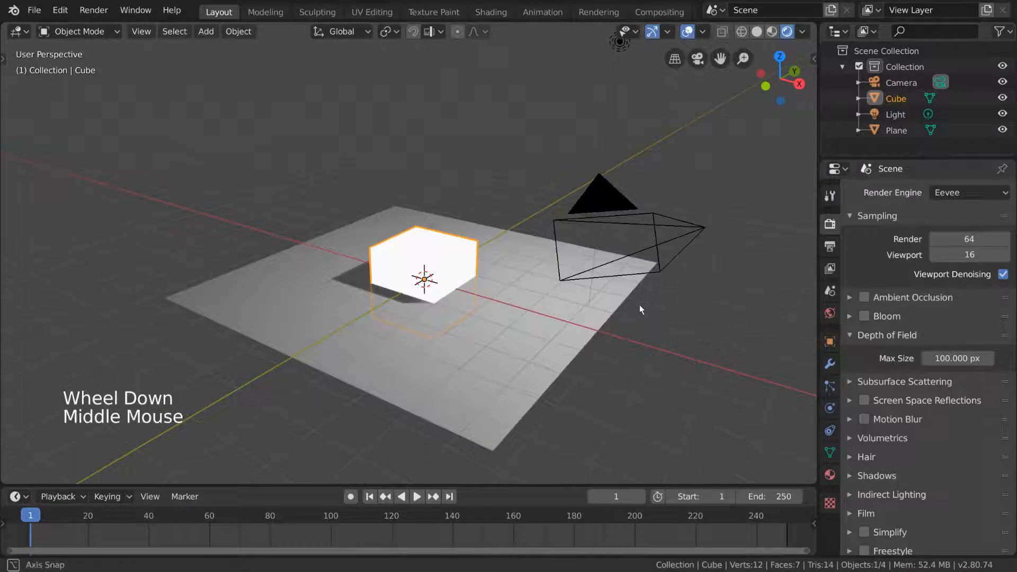
middle_drag(640, 304, 640, 308)
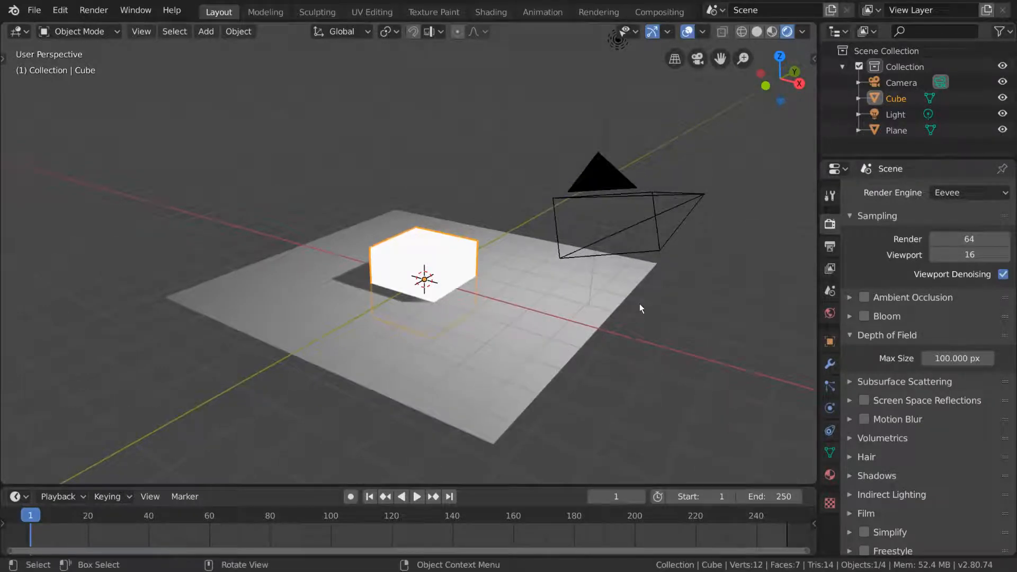
key(shift+a)
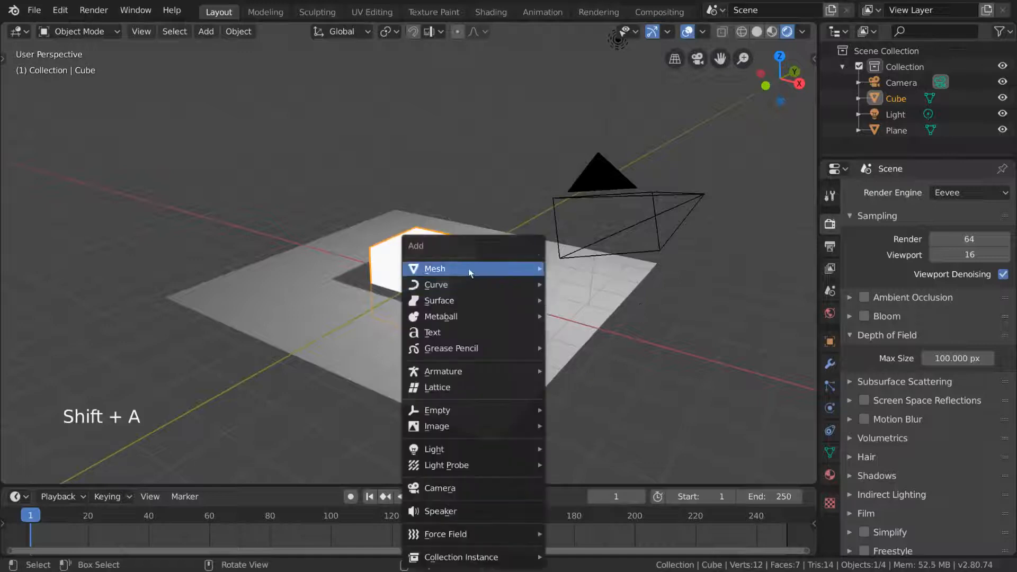
click(575, 415)
key(g)
key(shift+z)
click(577, 319)
key(r)
key(r)
key(g)
key(g)
Step: Duplicate the monkey twice, rotating the copies and placing them at different spots around the cube
key(shift+d)
key(r)
key(g)
key(shift+z)
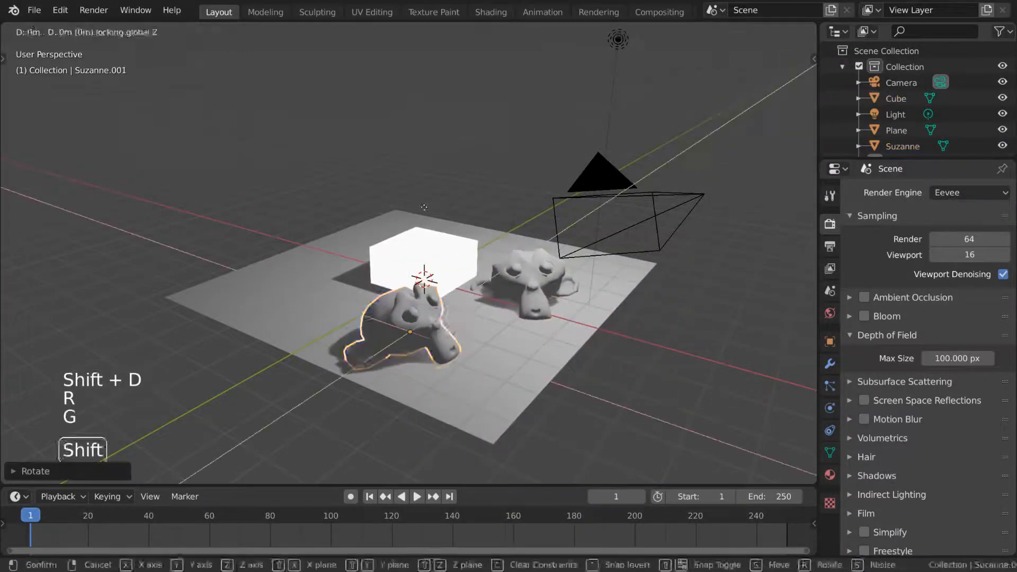
key(shift+d)
key(r)
key(z)
Step: Duplicate a third monkey copy, rotate it and move it off the plane toward the camera
key(shift+d)
key(g)
key(r)
click(657, 264)
middle_drag(741, 264, 626, 277)
scroll(530, 254, down, 2)
shift+middle_drag(529, 254, 487, 264)
key(g)
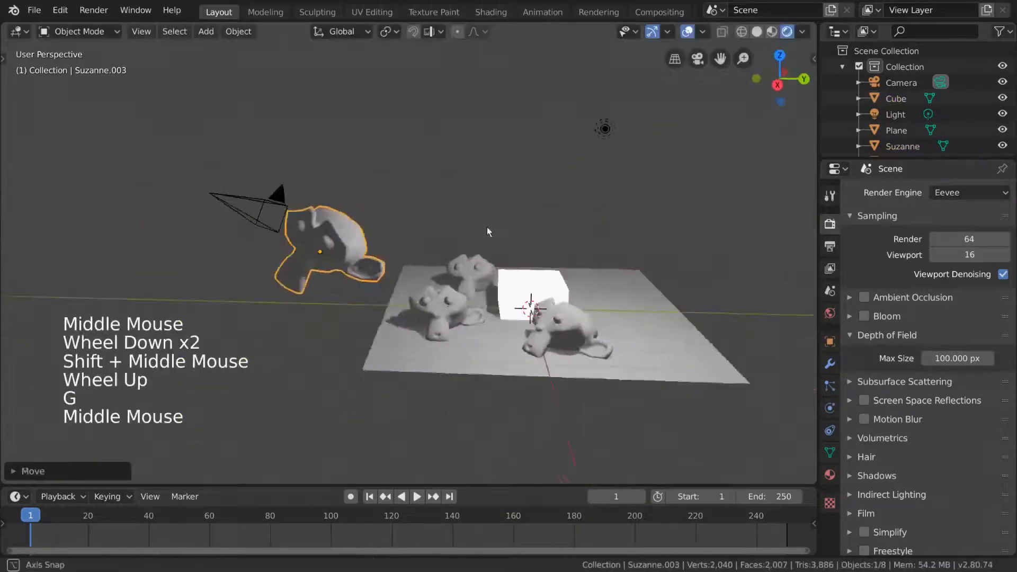
Step: Reposition, rotate and rescale the monkey next to the camera
key(g)
key(r)
key(r)
key(g)
key(g)
key(s)
Step: Adjust the position of the monkey near the camera and move the first duplicate to the plane's edge
middle_drag(529, 233, 370, 264)
key(g)
click(413, 313)
key(g)
click(257, 265)
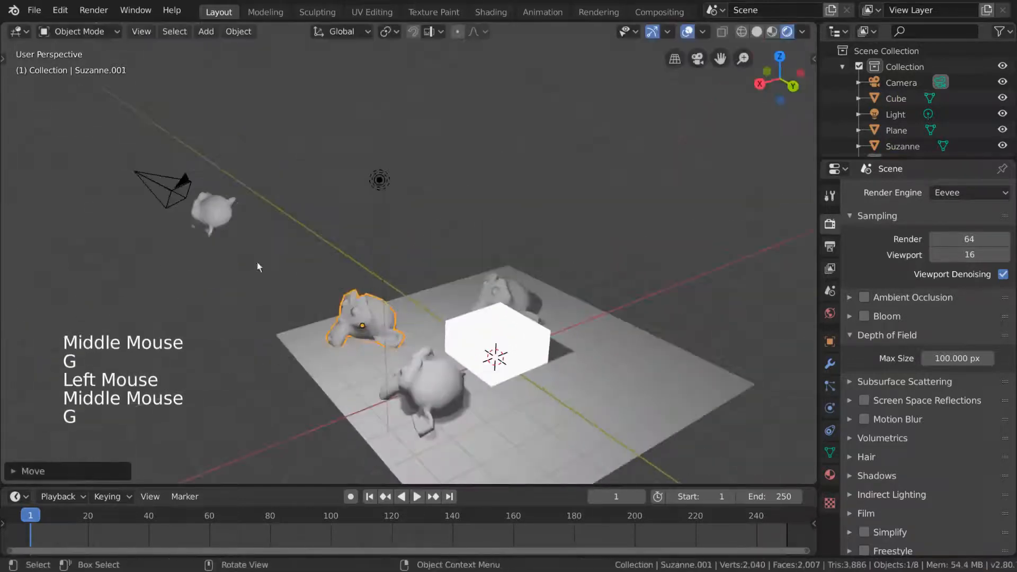
Step: Duplicate a monkey as a fourth copy, then rotate and move it, undoing its accidental deletion
middle_drag(403, 344, 459, 306)
middle_drag(339, 291, 387, 275)
key(shift+d)
middle_drag(344, 212, 509, 297)
key(r)
key(g)
key(r)
key(Delete)
key(ctrl+z)
Step: Move and rotate the newest monkey copy in front of the cube and scale it down
scroll(498, 318, up, 2)
middle_drag(508, 296, 545, 291)
key(g)
click(604, 265)
middle_drag(603, 265, 566, 265)
key(r)
key(g)
key(s)
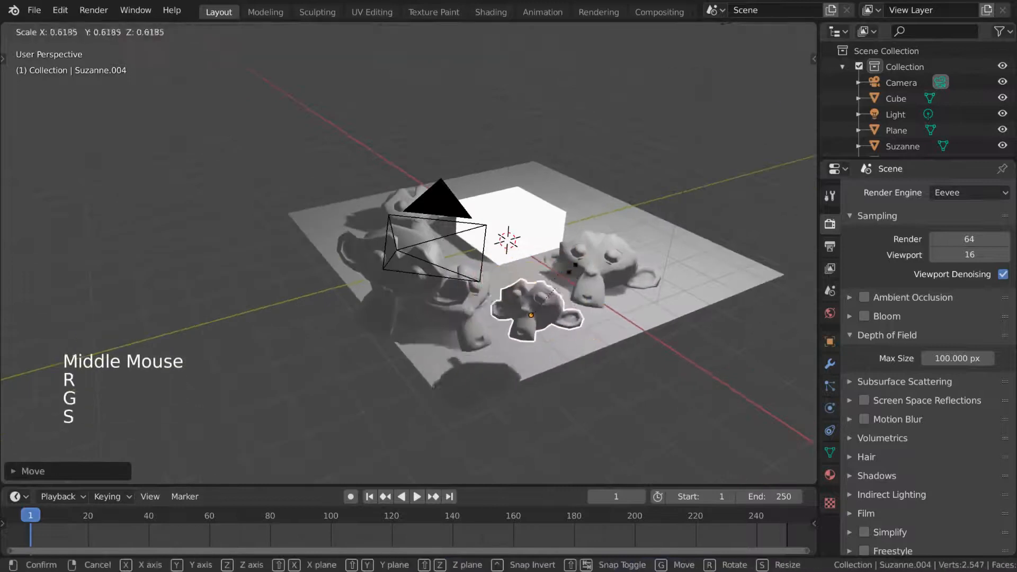
click(572, 312)
middle_drag(572, 313, 540, 286)
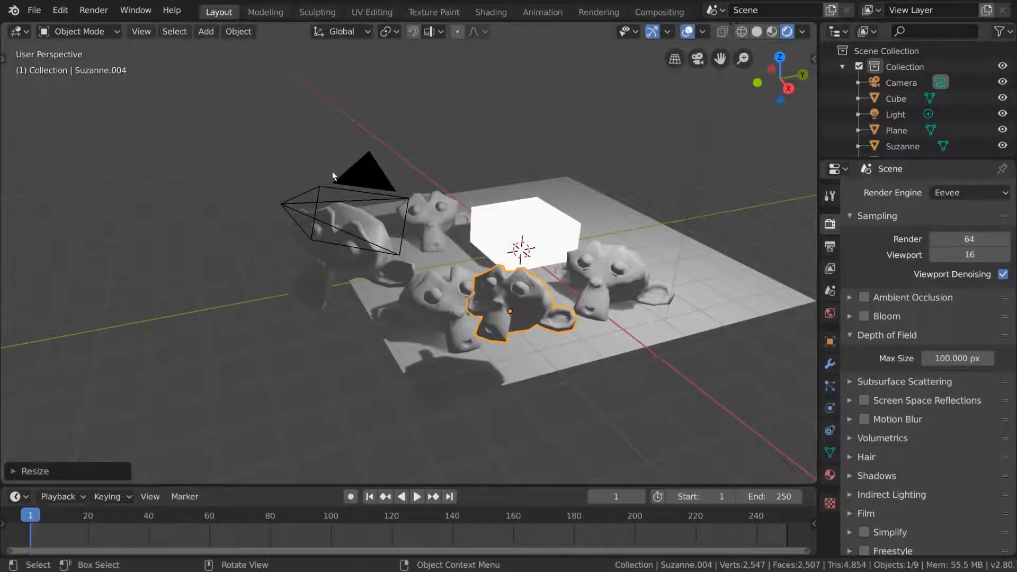
Step: Edit the Depth of Field maximum size and leave it at 100 px
drag(953, 359, 951, 358)
click(951, 360)
text(100)
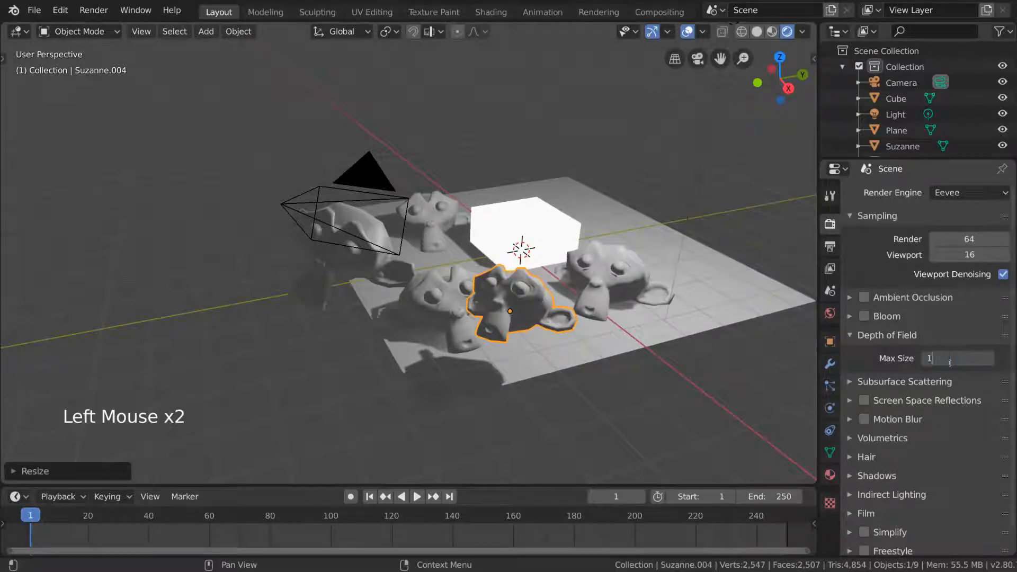
key(Return)
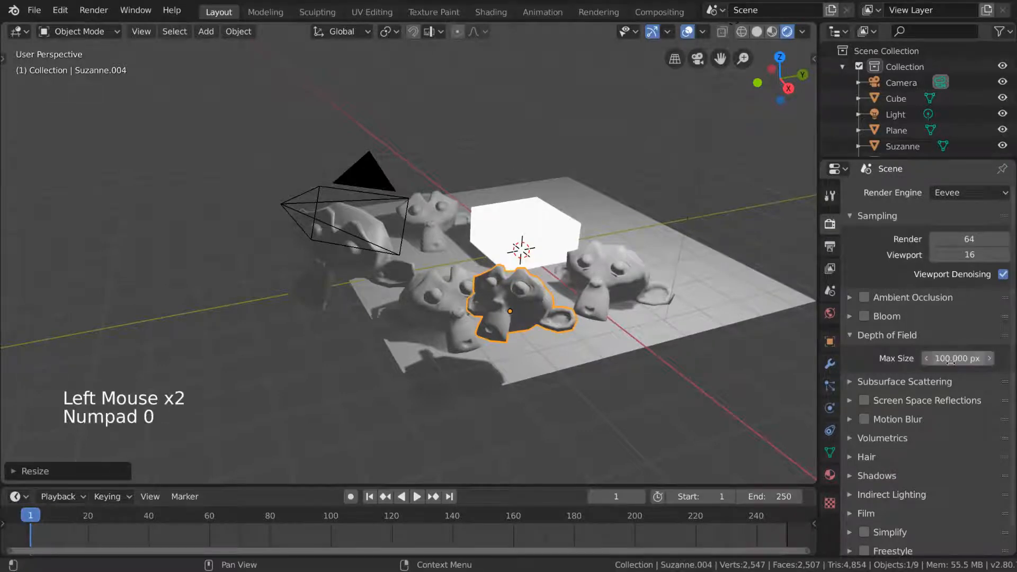
Step: Select the camera and enable Depth of Field in its camera settings
click(385, 180)
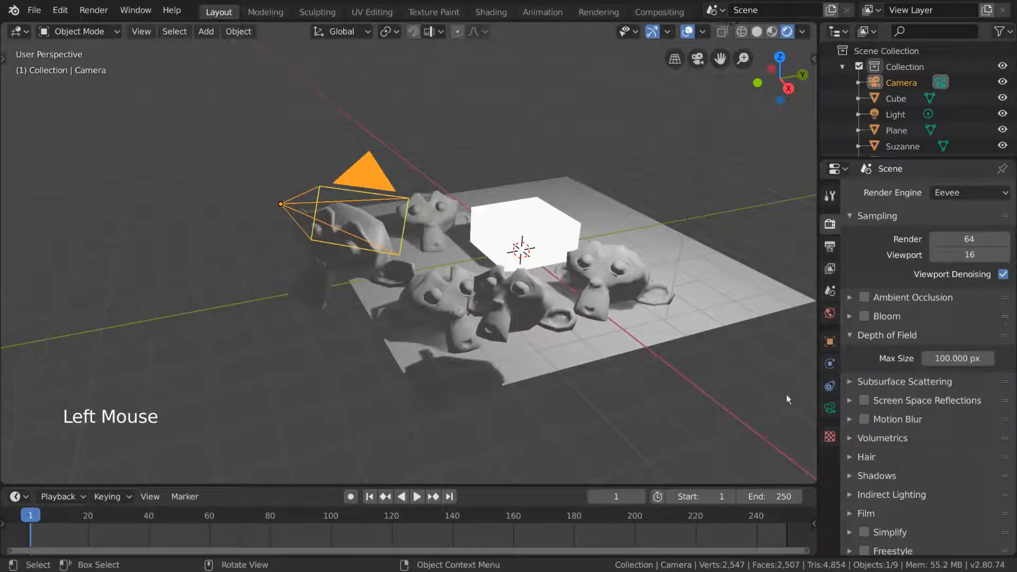
click(828, 418)
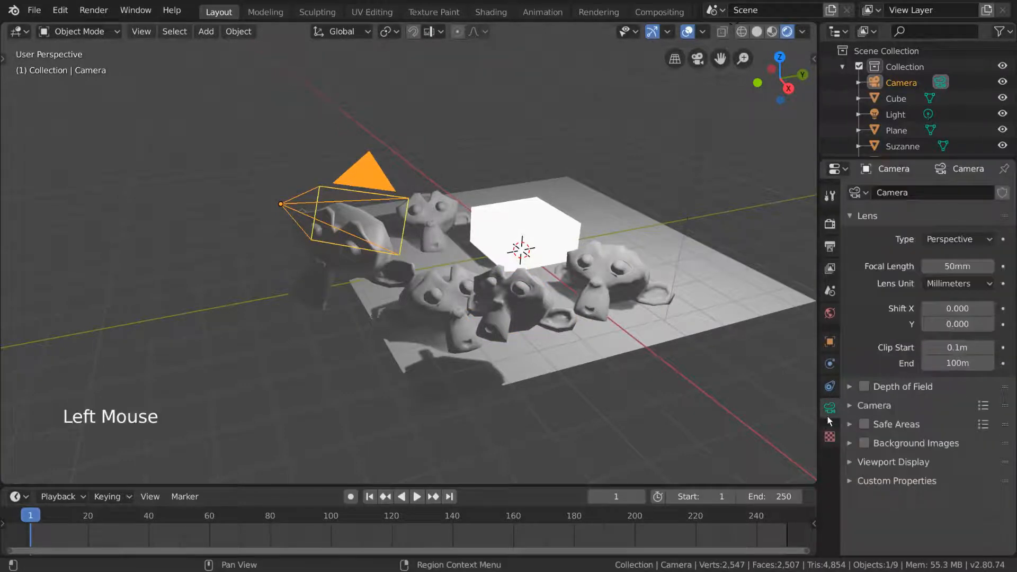
click(866, 386)
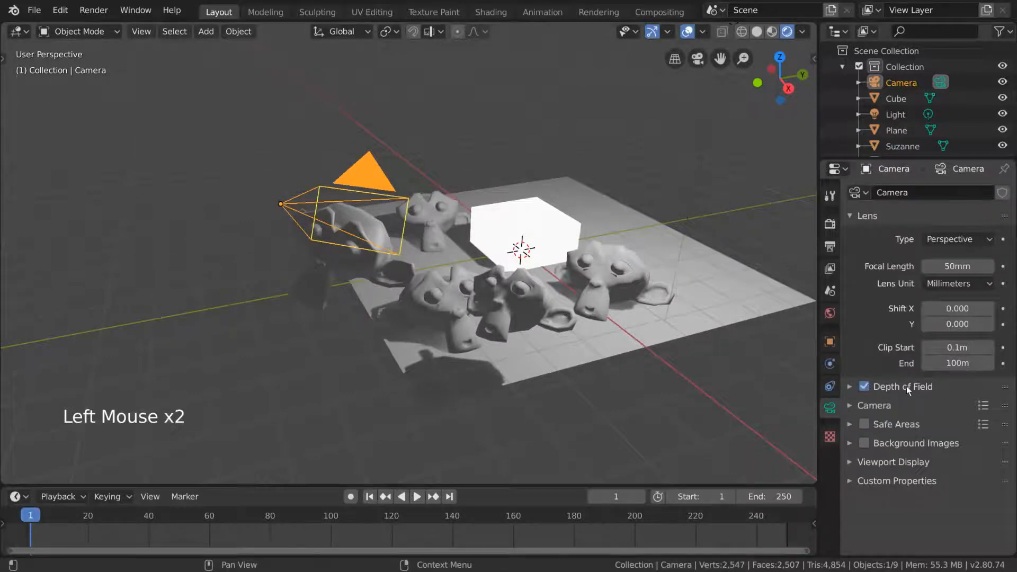
middle_drag(577, 273, 425, 230)
mouse_move(564, 241)
middle_down()
mouse_move(522, 237)
mouse_move(569, 244)
middle_up()
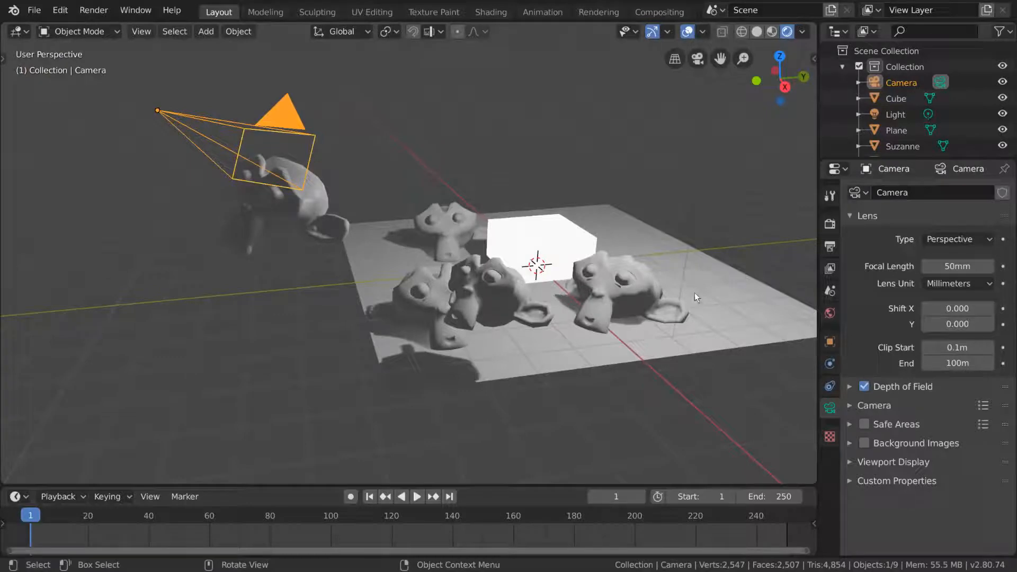
Step: Set the camera's focus distance to 1 m and check the blur through the camera view
click(849, 387)
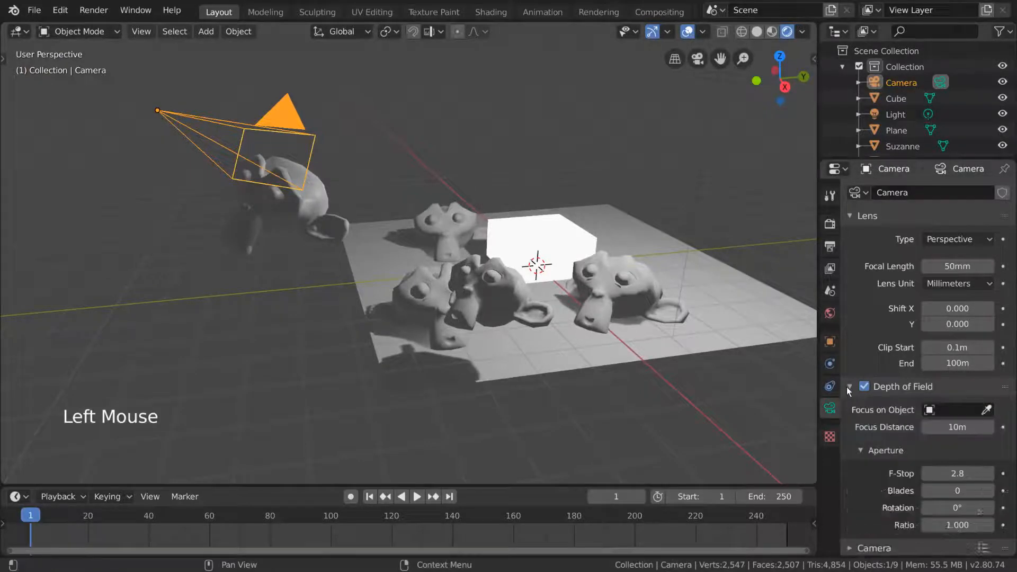
scroll(902, 412, down, 6)
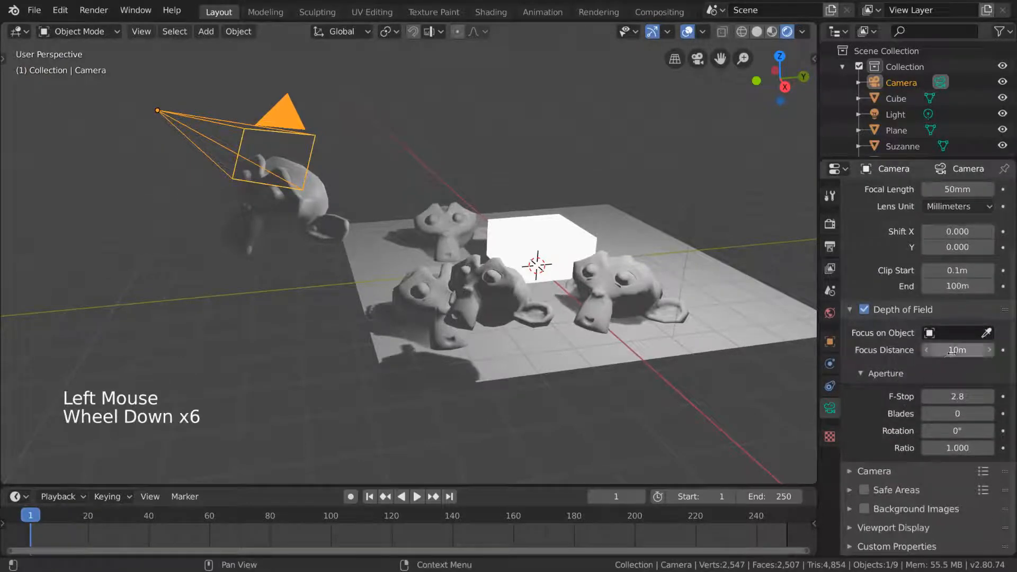
drag(950, 350, 904, 350)
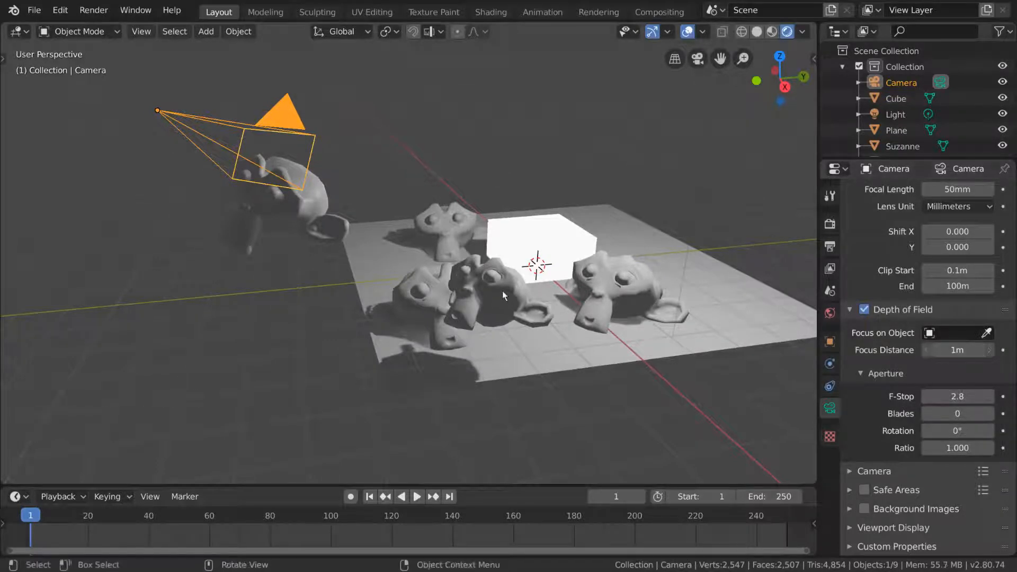
middle_drag(502, 290, 497, 294)
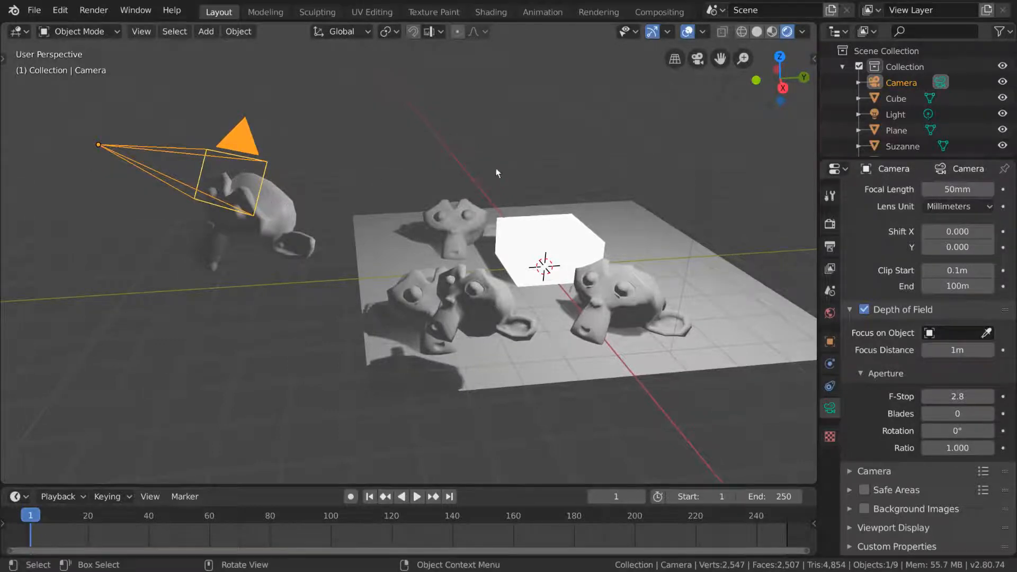
click(701, 59)
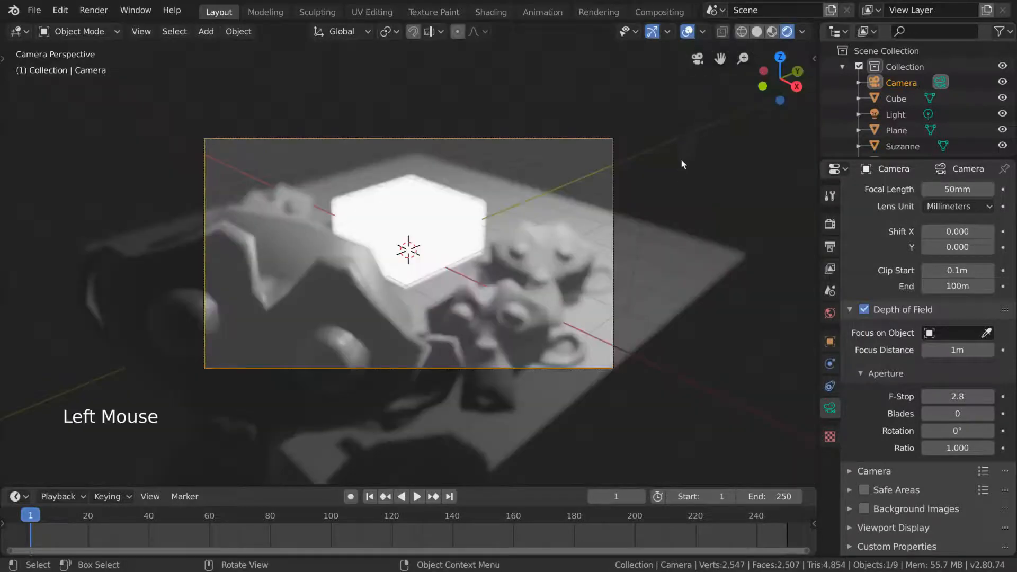
key(KP_0)
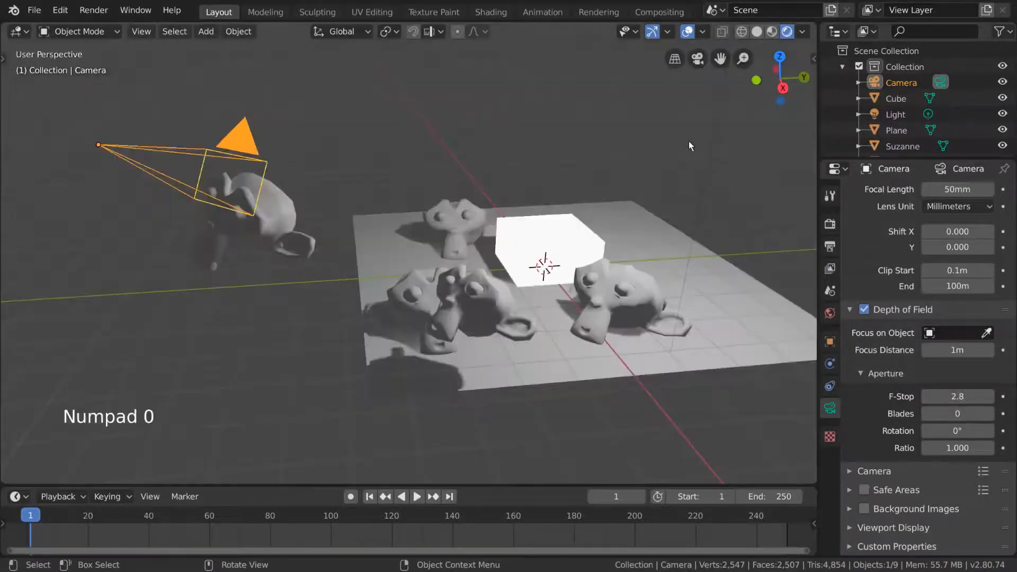
key(KP_0)
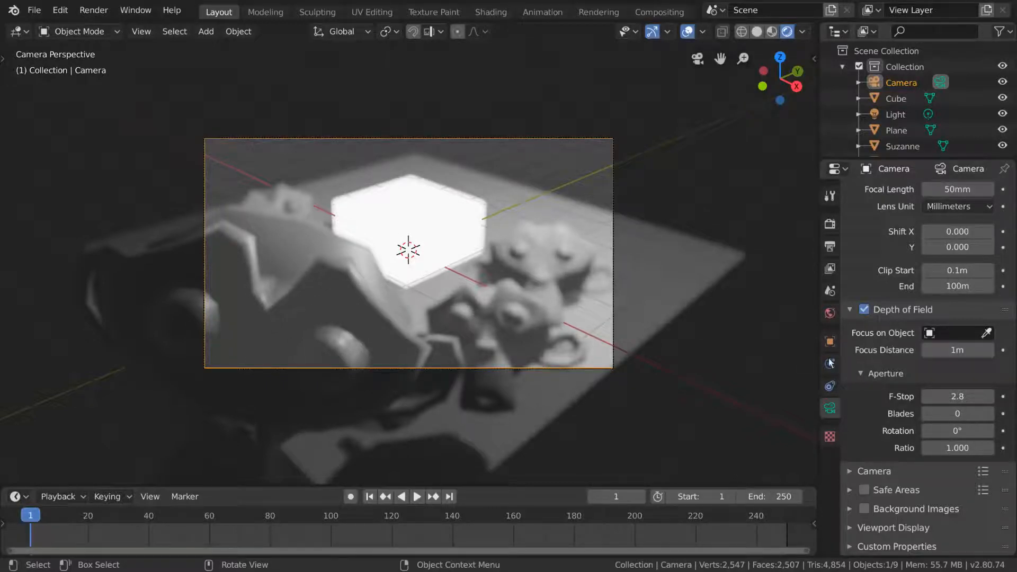
Step: Increase the camera's focus distance to 2 m while looking through the camera
click(957, 352)
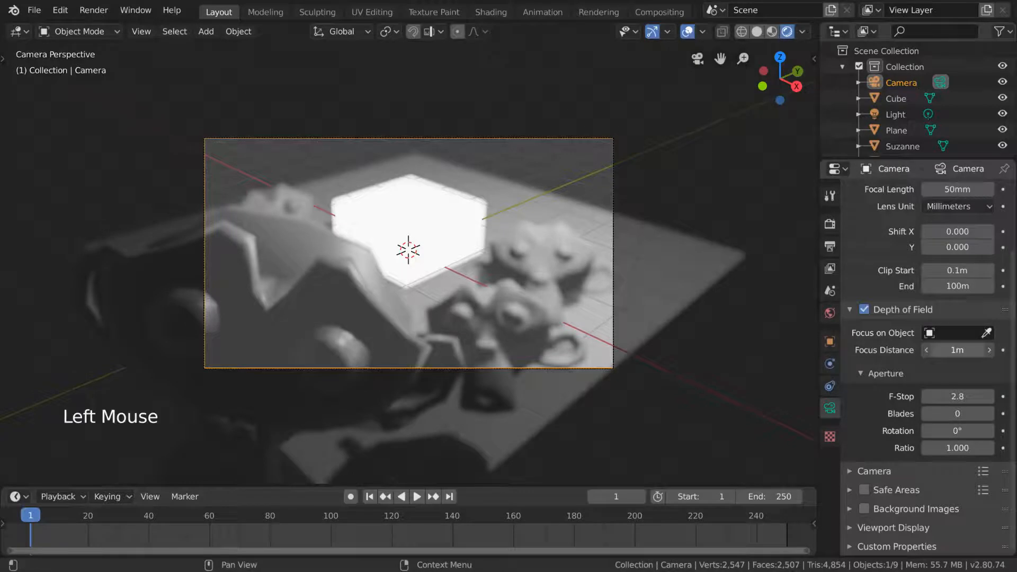
key(shift)
shift+drag(956, 350, 954, 376)
Step: Show the camera's limits through its viewport display options
click(916, 531)
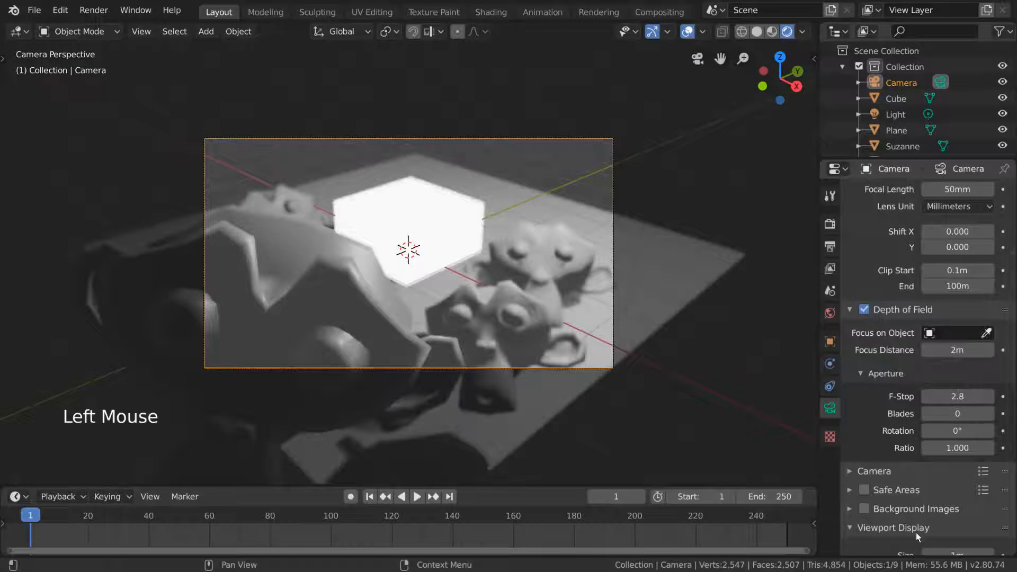
scroll(914, 478, down, 8)
click(899, 468)
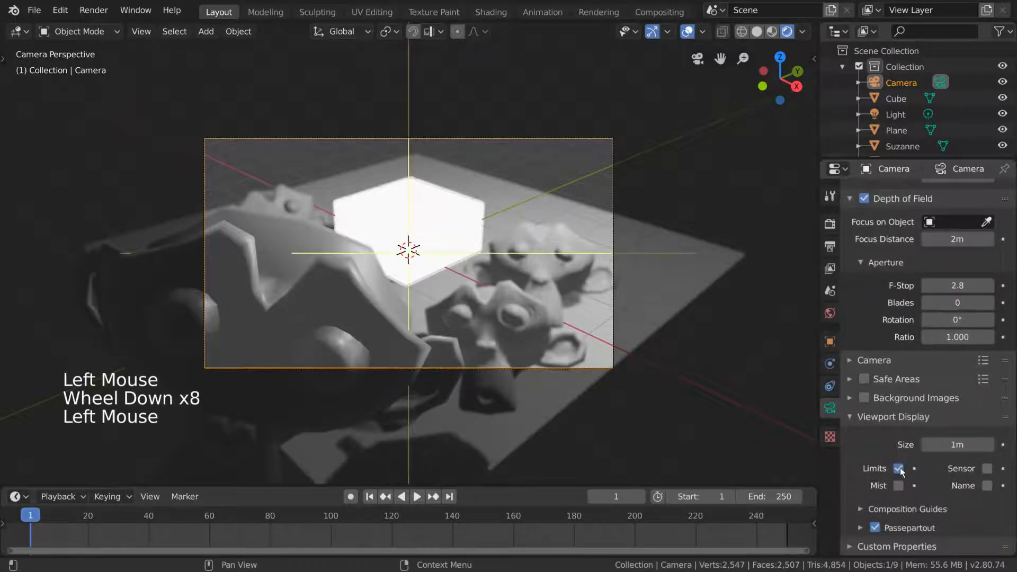
Step: Set the camera's focus distance to 6 m, using the focus marker outside the camera view as a guide
middle_drag(722, 374, 644, 361)
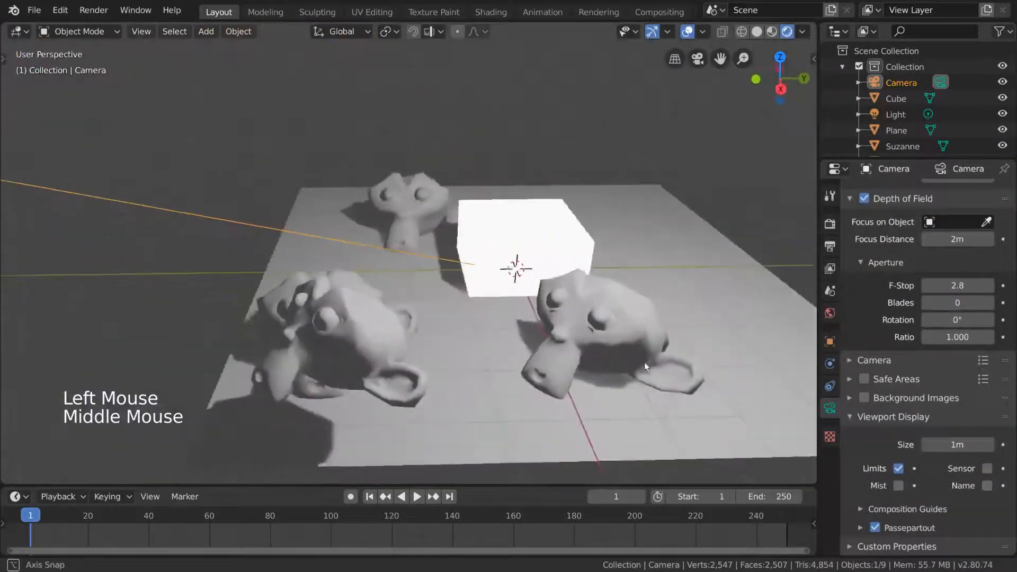
scroll(644, 361, down, 2)
scroll(503, 318, down, 1)
scroll(907, 452, down, 8)
scroll(907, 453, up, 5)
scroll(942, 339, down, 1)
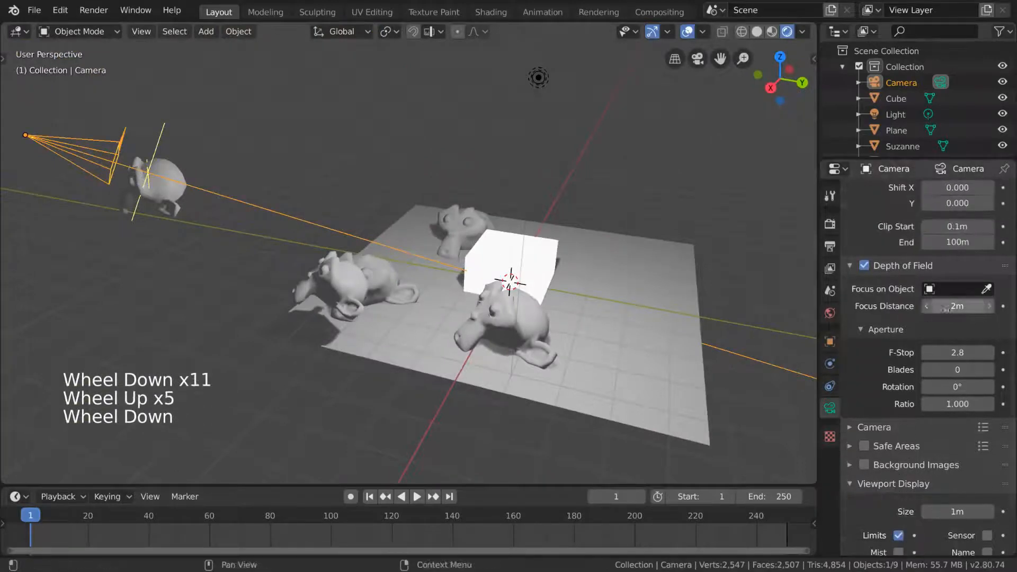
drag(953, 305, 998, 305)
middle_drag(564, 364, 523, 358)
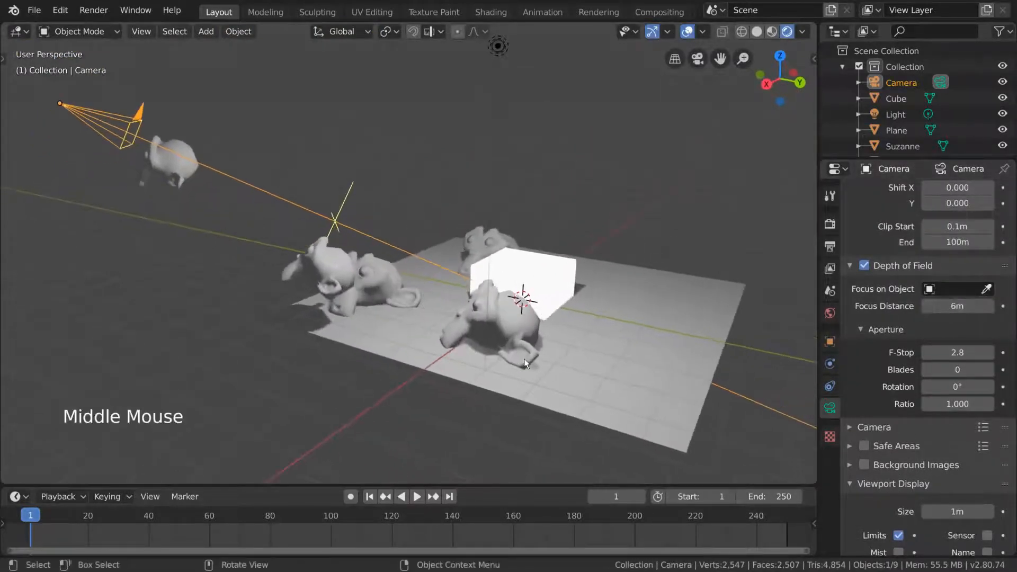
Step: Return to the camera view and lower the aperture's F-Stop to 0.2
click(698, 59)
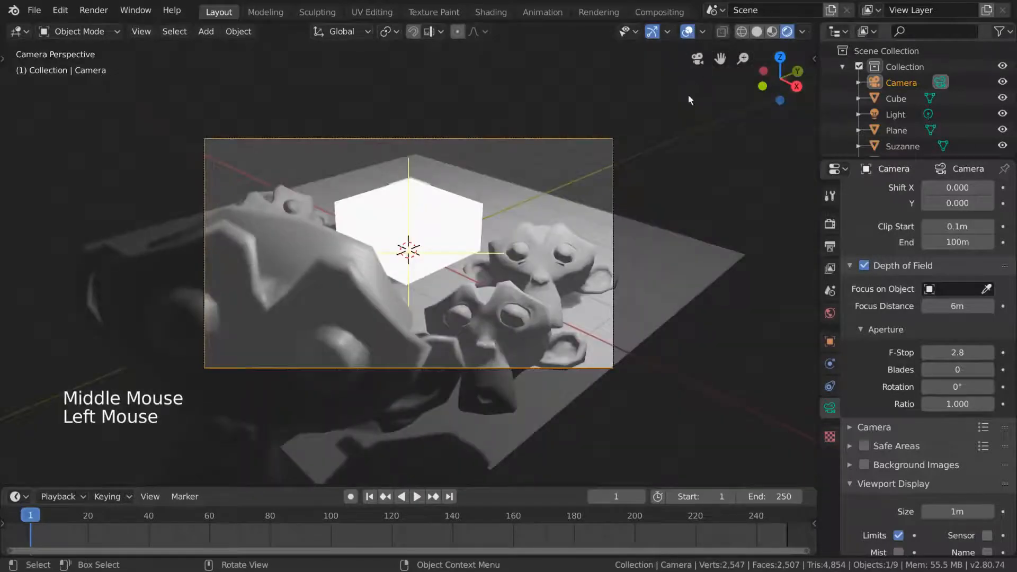
mouse_move(947, 355)
shift+mouse_down()
mouse_move(889, 355)
mouse_move(957, 353)
shift+mouse_up()
click(956, 353)
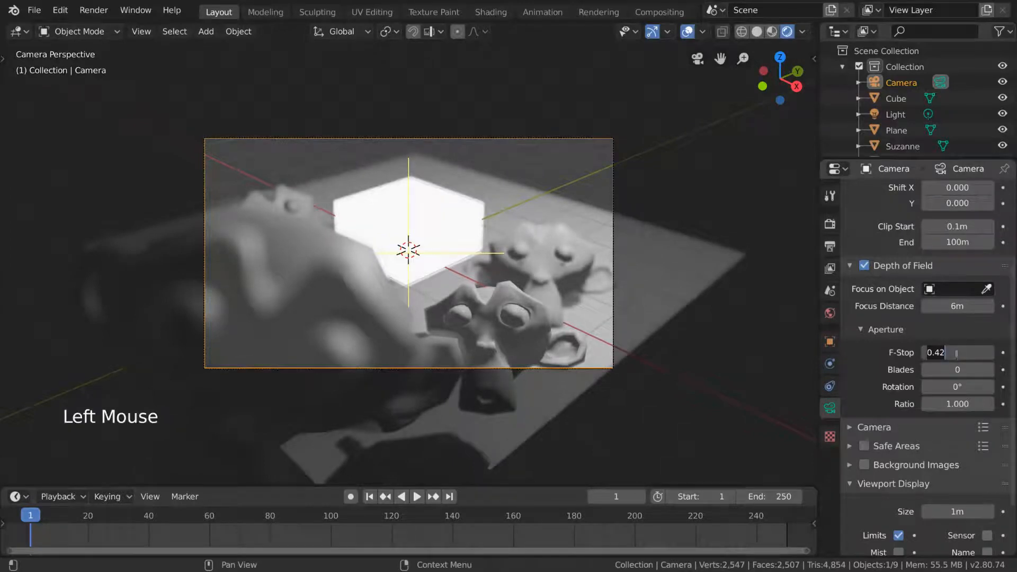
key(BackSpace)
key(BackSpace)
text(2)
key(Return)
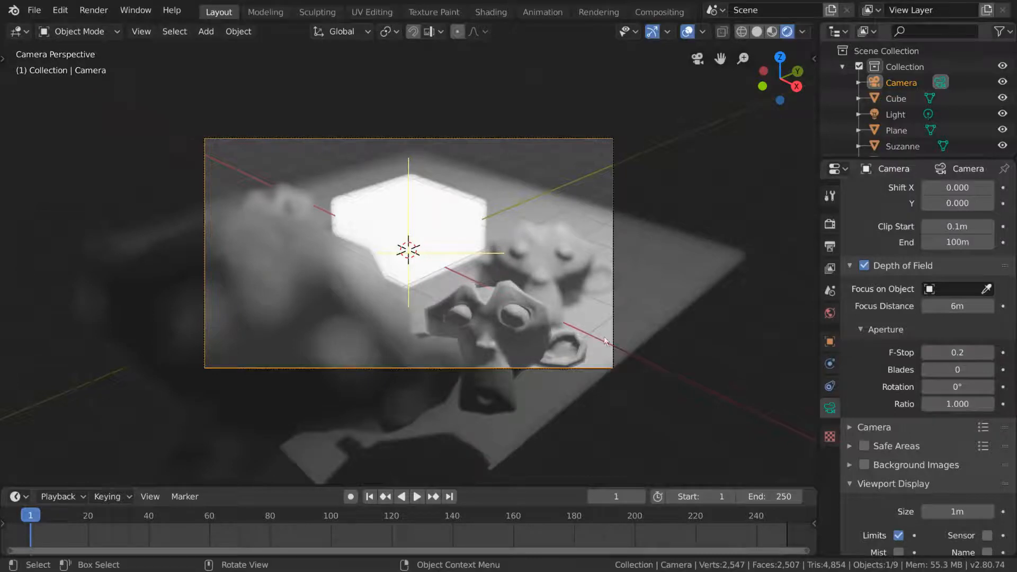
Step: Try an F-Stop of 128 for the camera and settle on 0.1
drag(953, 353, 996, 353)
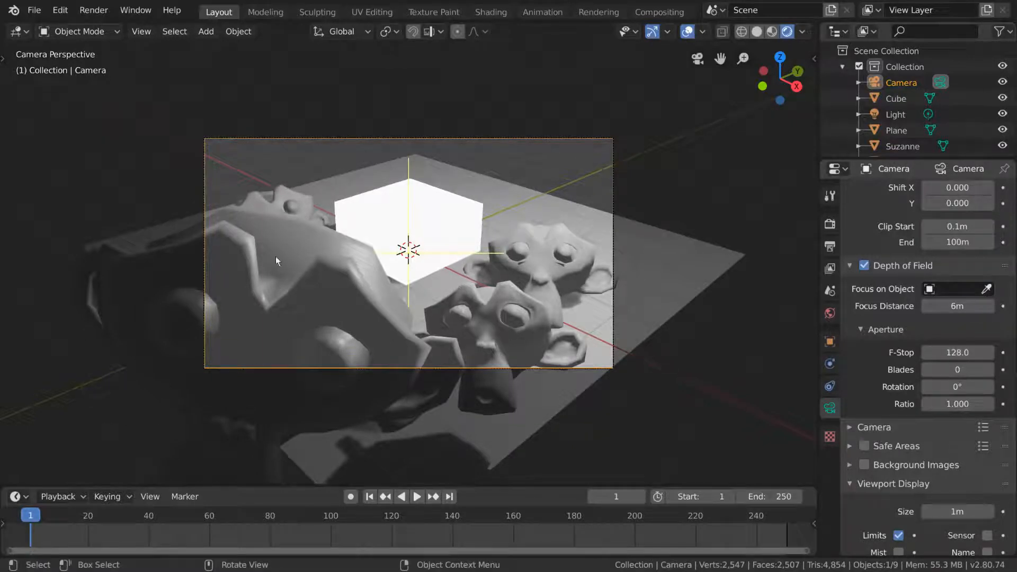
click(950, 353)
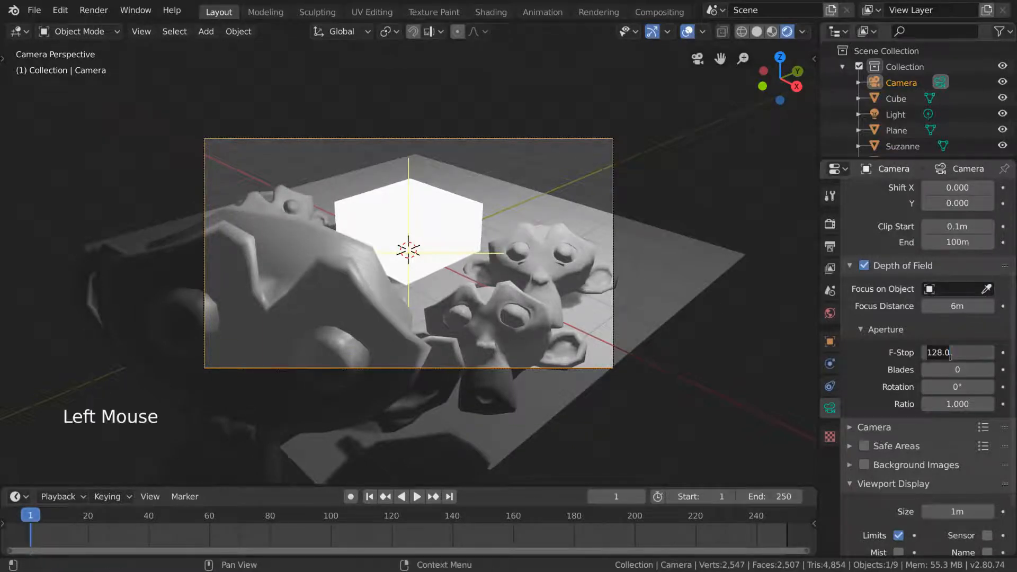
text(0.1)
key(Return)
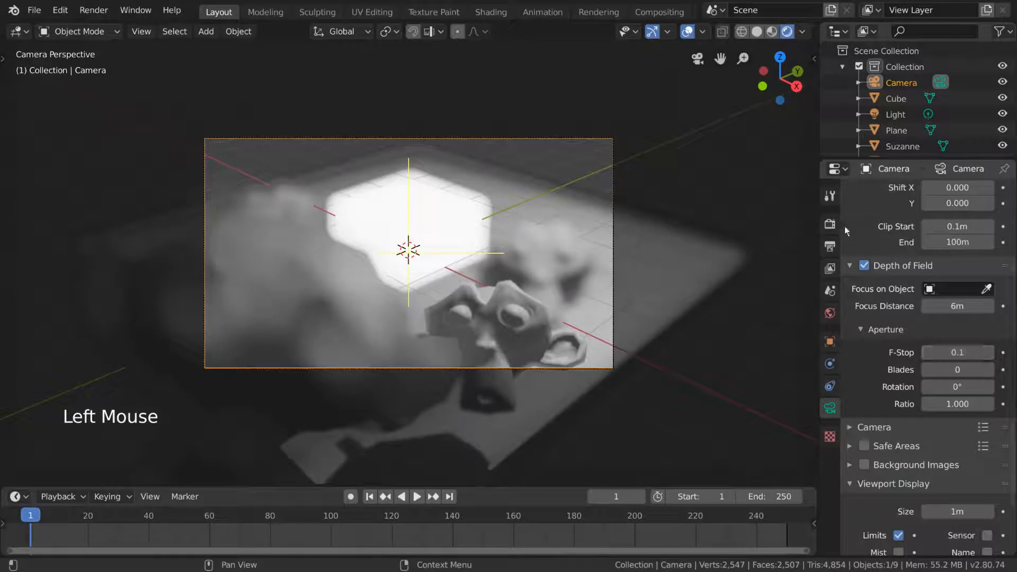
Step: Try Depth of Field maximum sizes of about 2.2 px and 12.6 px in the render settings
click(830, 225)
click(958, 359)
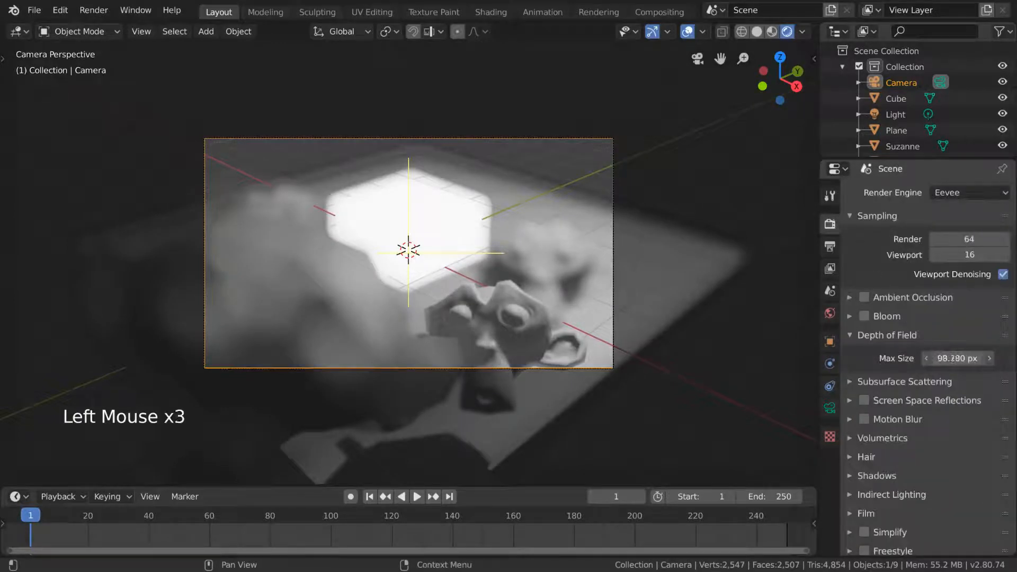
text(2)
key(Return)
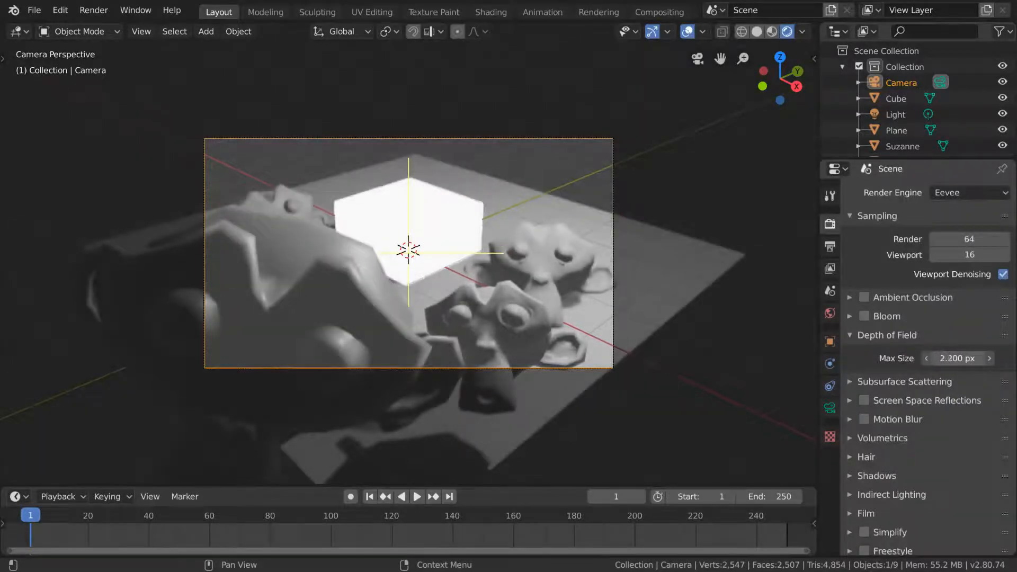
drag(957, 358, 1009, 358)
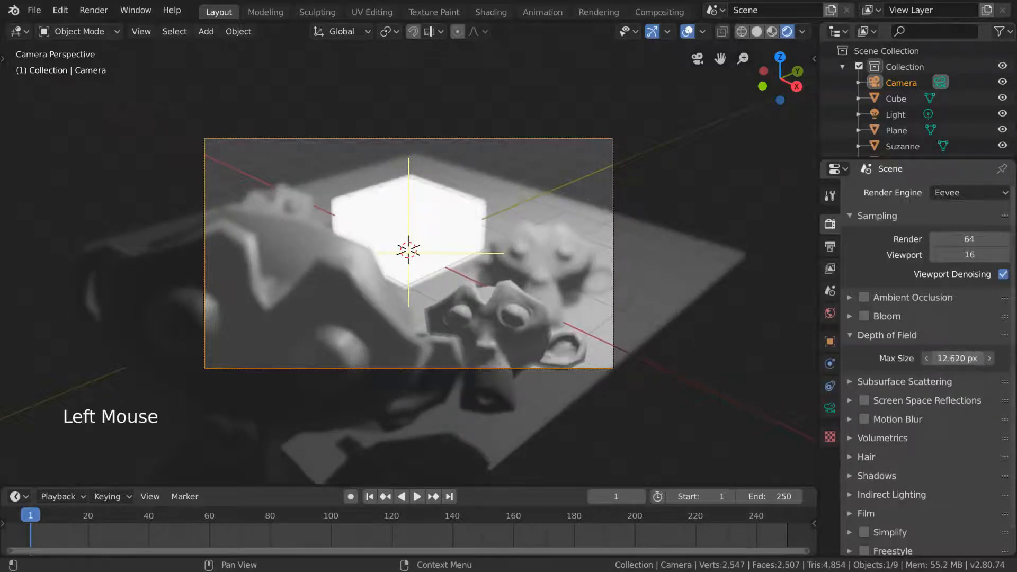
Step: Disable the camera's Depth of Field and expand the Subsurface Scattering render settings
key(KP_0)
click(829, 408)
click(863, 266)
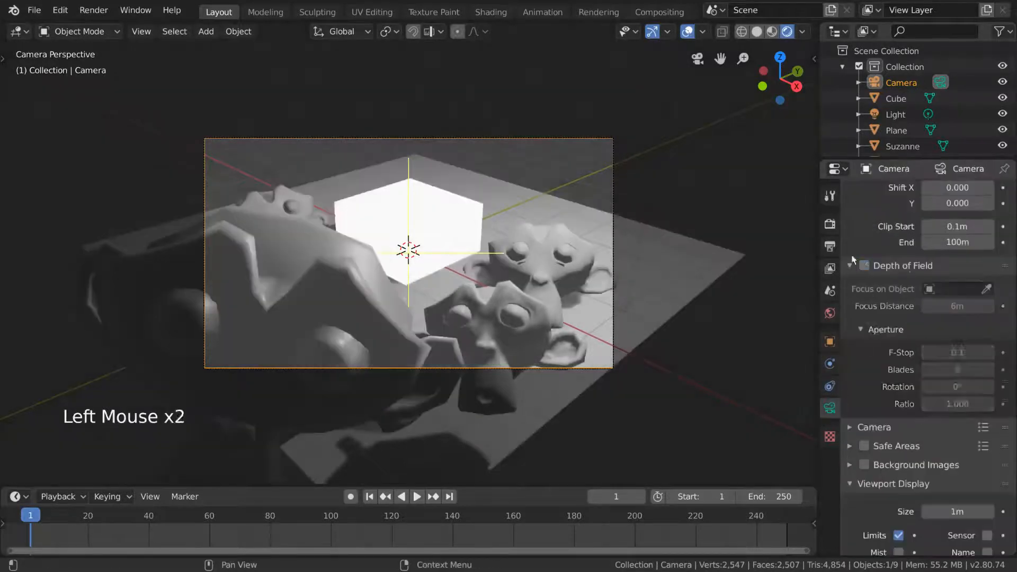
click(829, 224)
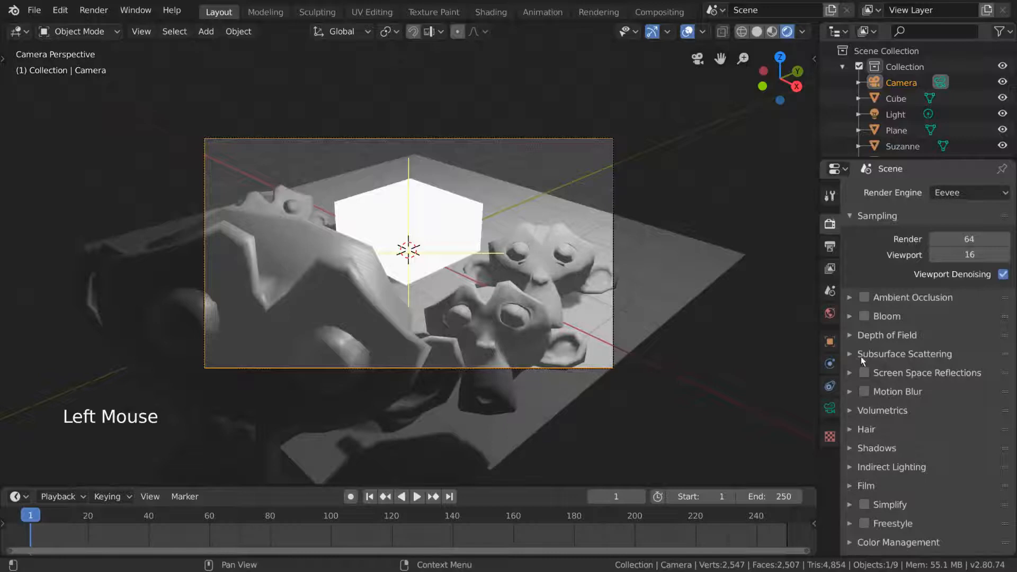
click(860, 356)
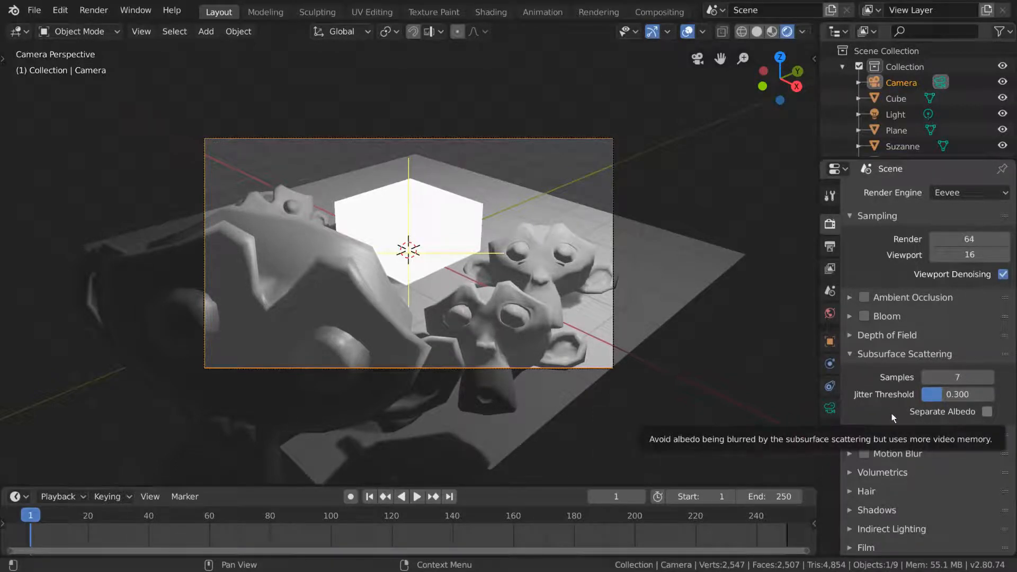
Step: Give the monkey nearest the center of the camera view a new material with Subsurface set to 1.000
click(488, 308)
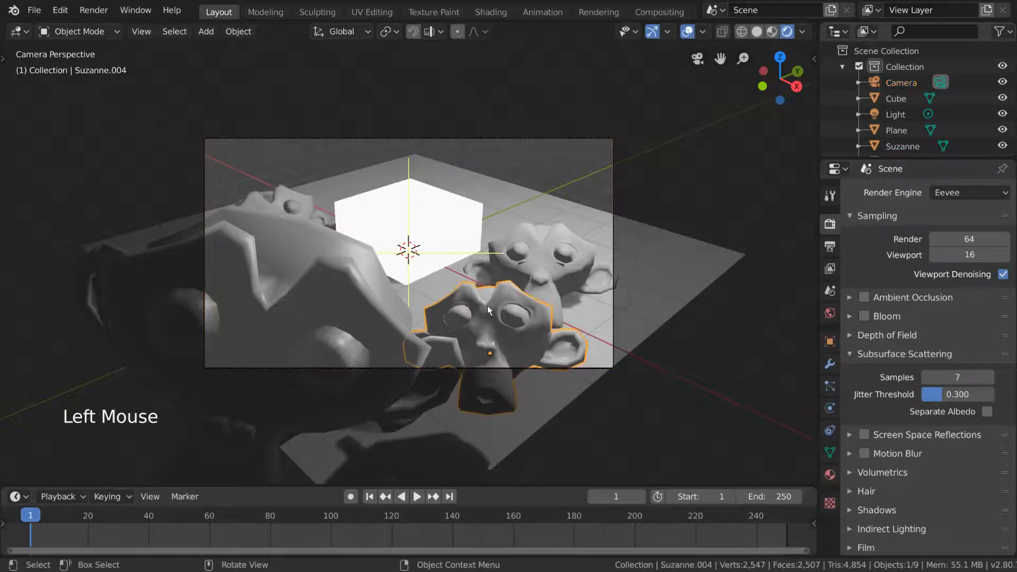
middle_drag(560, 344, 552, 329)
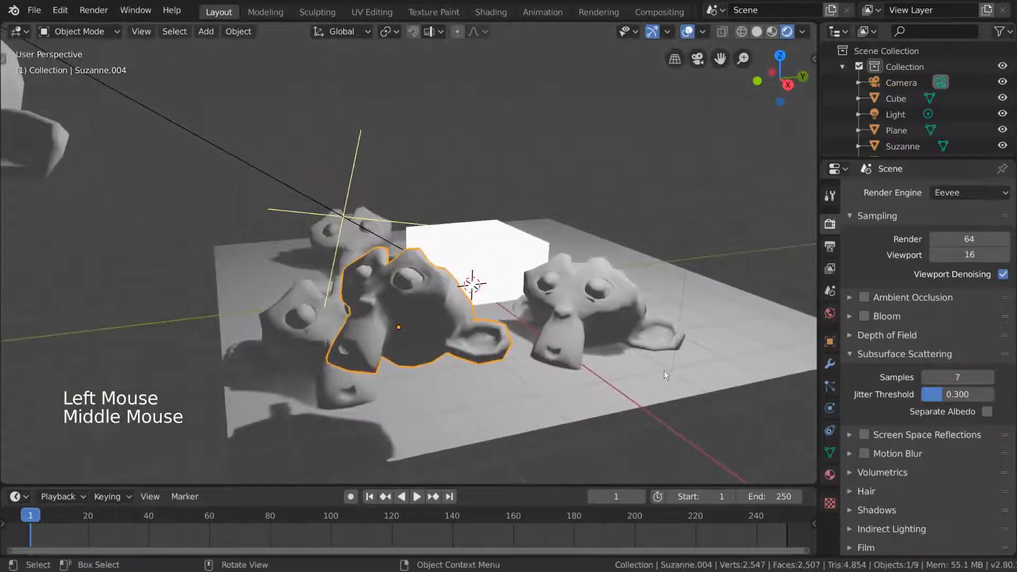
click(825, 480)
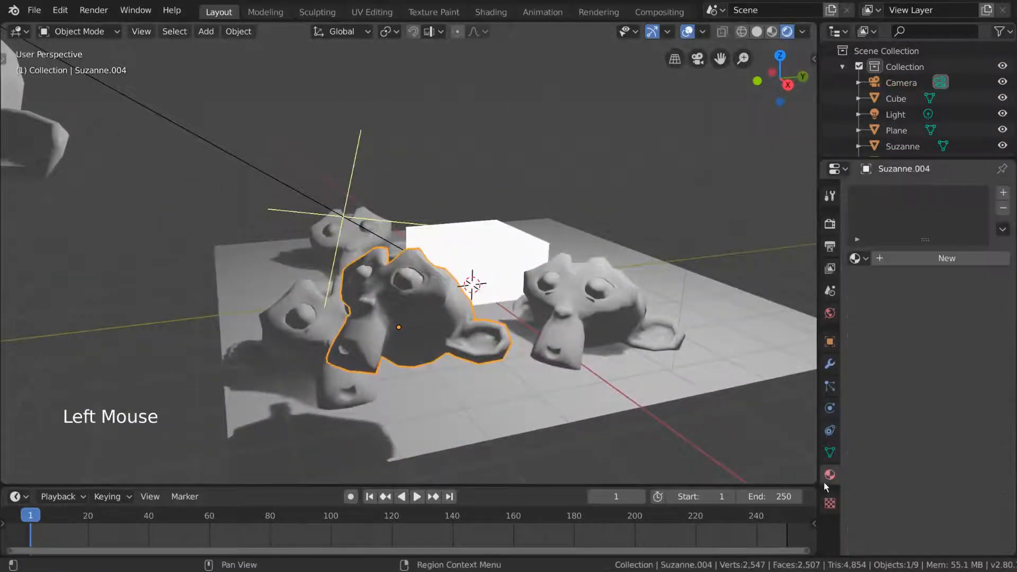
click(927, 260)
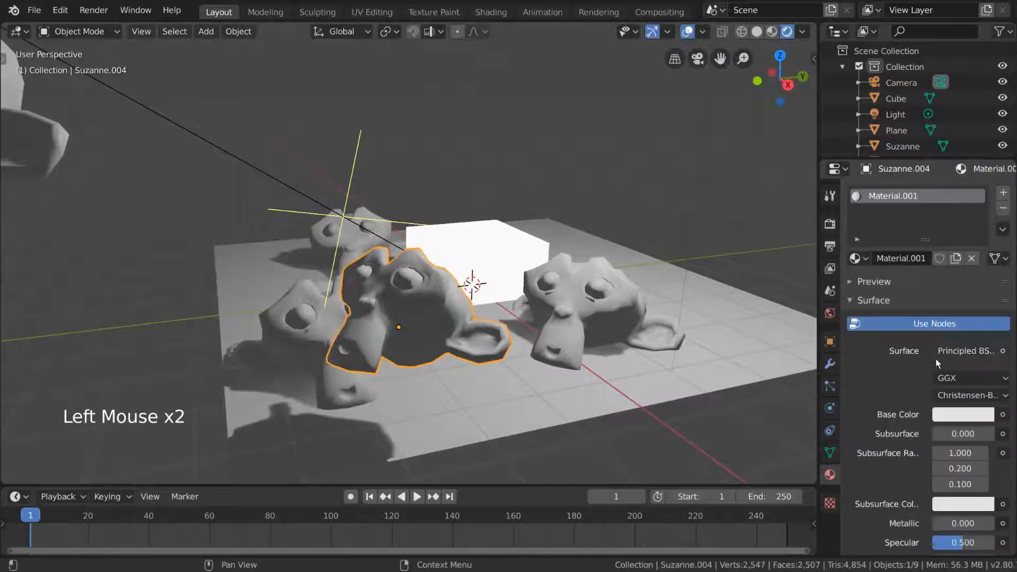
drag(965, 438, 1006, 438)
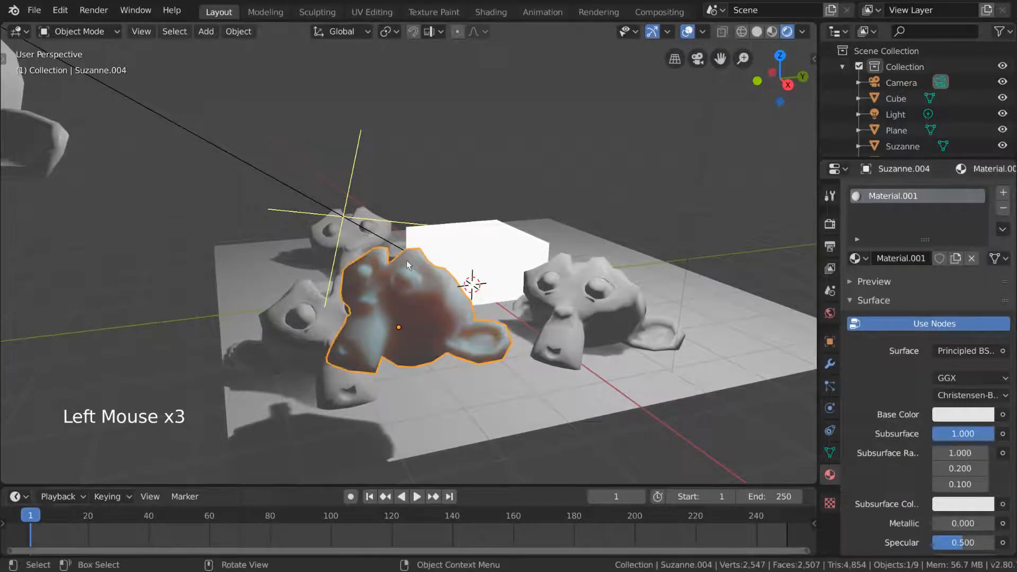
middle_drag(485, 324, 561, 286)
scroll(466, 316, up, 2)
scroll(571, 302, down, 2)
scroll(481, 291, down, 2)
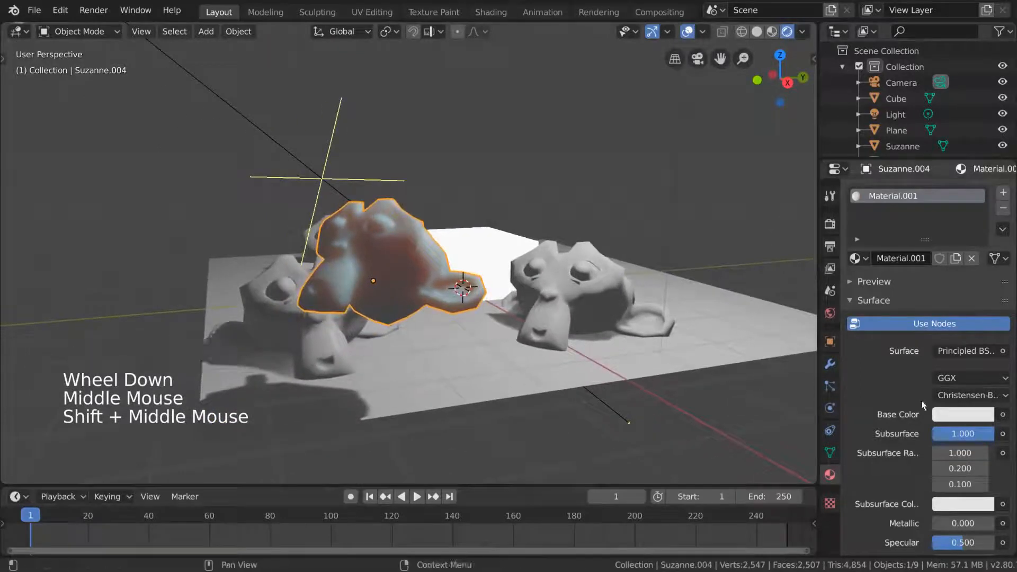
Step: Enable Subsurface Translucency in the settings of the selected monkey's material
scroll(917, 354, down, 11)
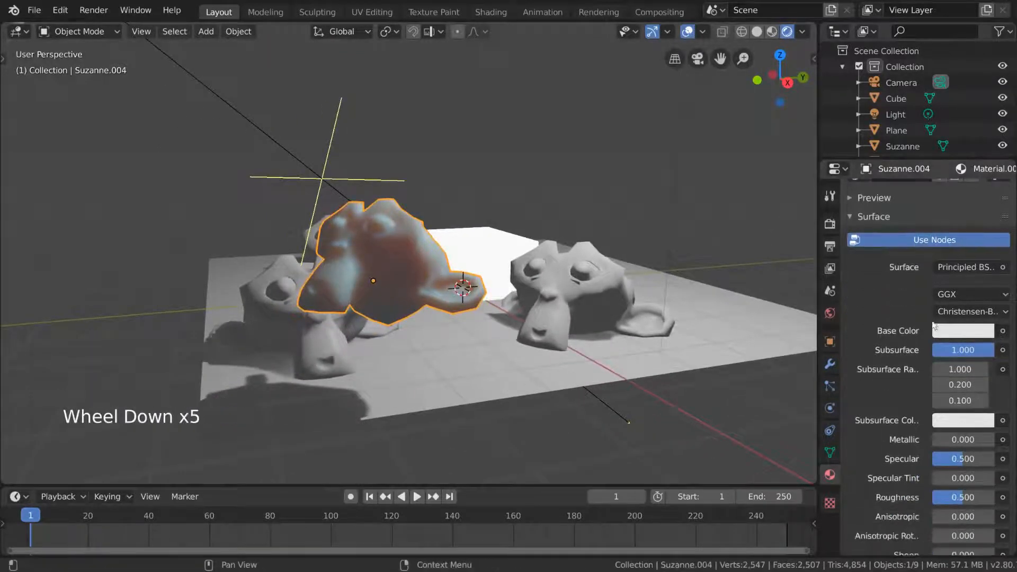
scroll(900, 301, down, 19)
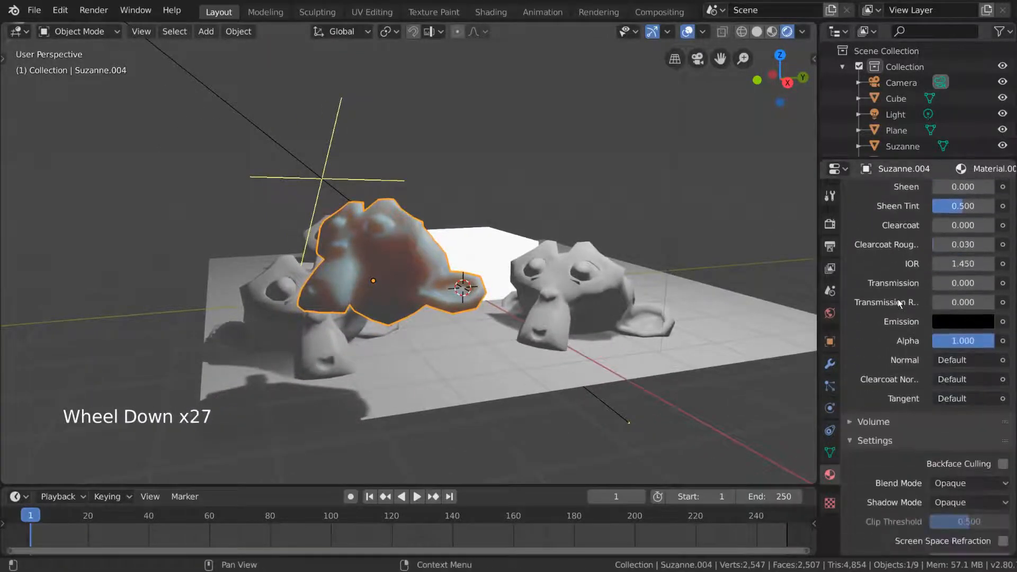
scroll(898, 302, down, 3)
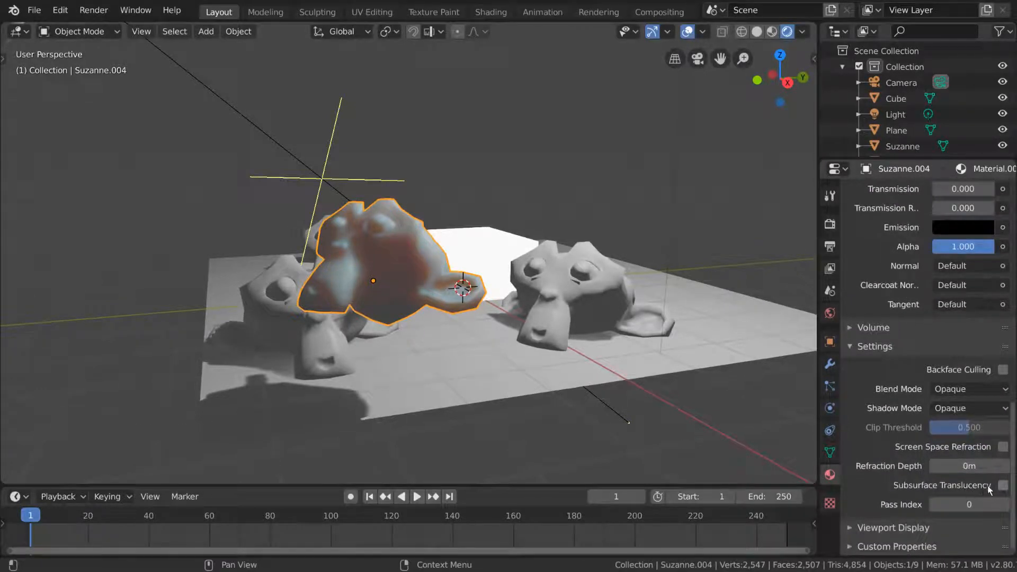
click(1003, 485)
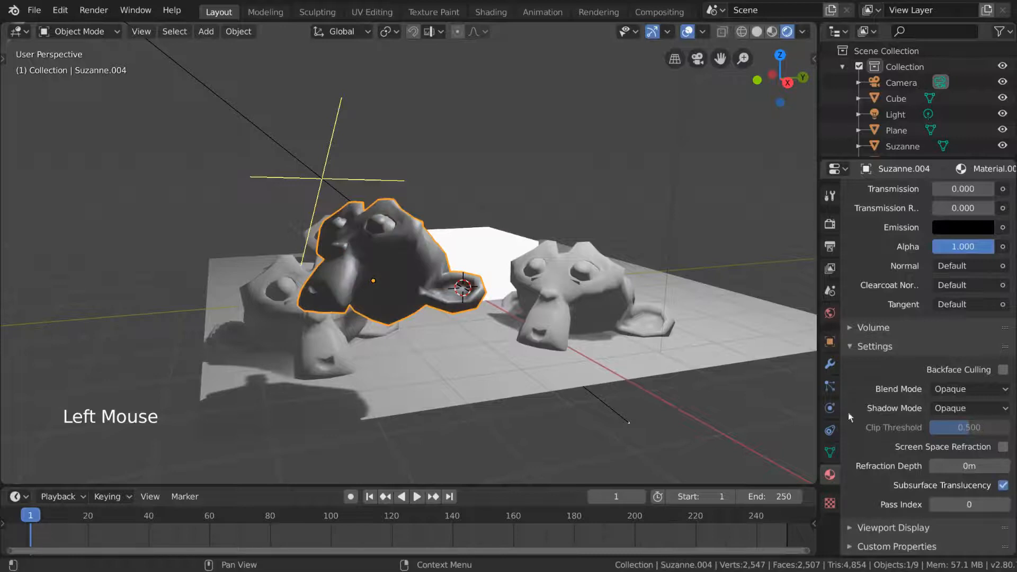
Step: Move the selected monkey up above the plane, close to the point light
middle_drag(503, 289, 529, 287)
scroll(525, 288, down, 1)
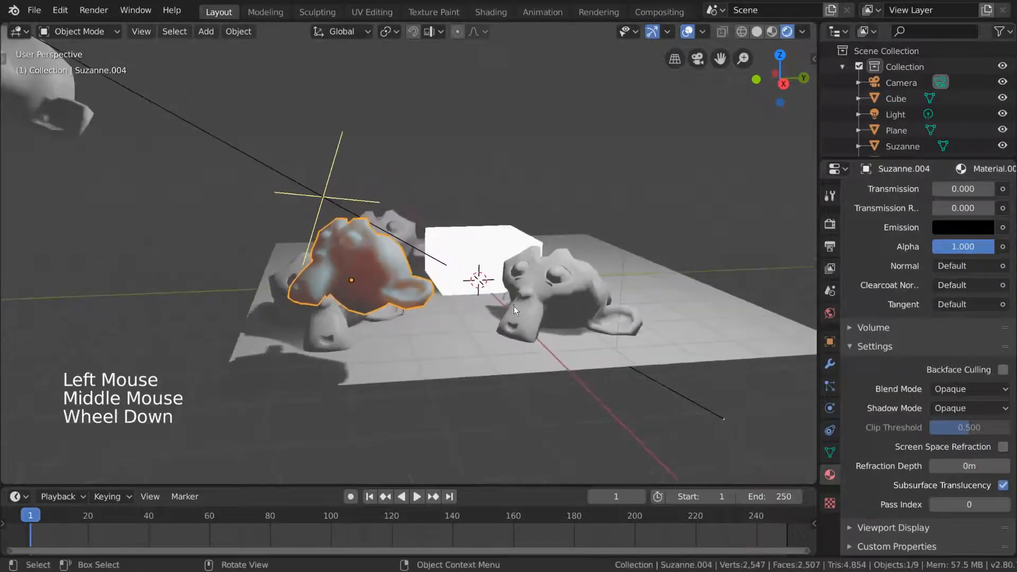
scroll(514, 306, down, 2)
shift+middle_drag(515, 227, 523, 290)
key(g)
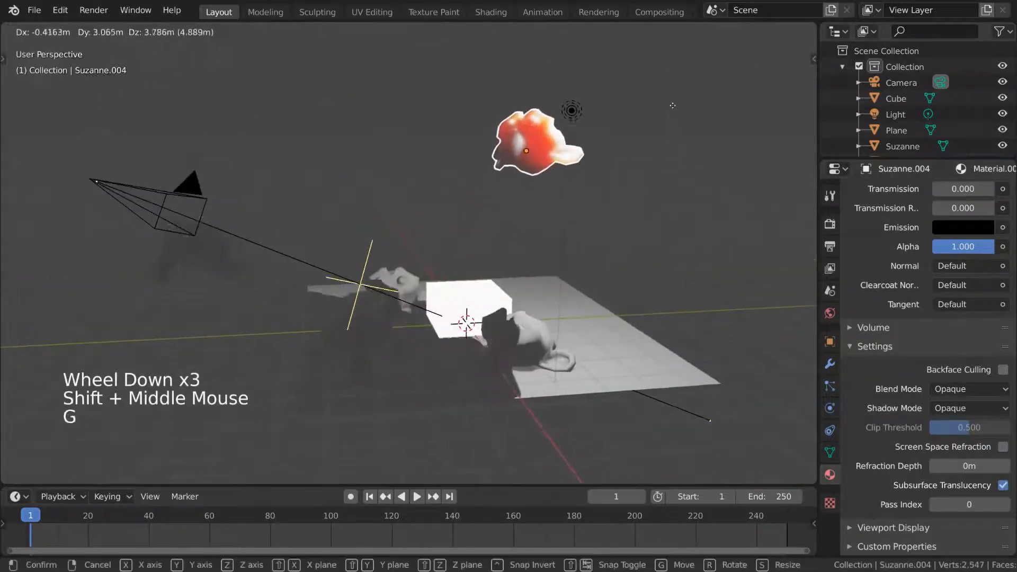
click(659, 113)
Step: Rotate the raised monkey freely until an ear points toward the point light, and shift it slightly away from the light
key(r)
key(r)
click(650, 197)
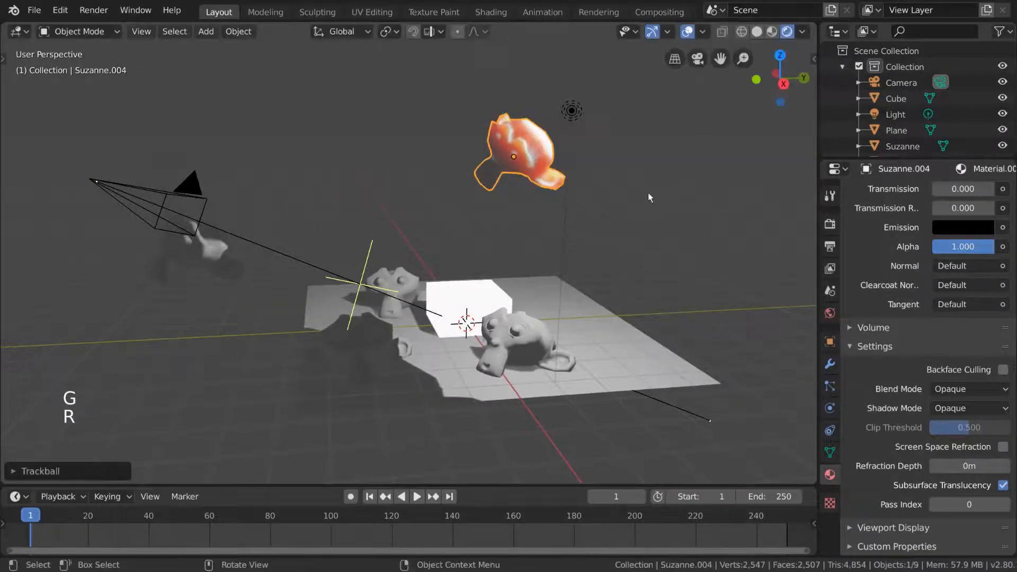
key(r)
click(629, 88)
key(r)
key(r)
click(609, 78)
key(g)
click(571, 127)
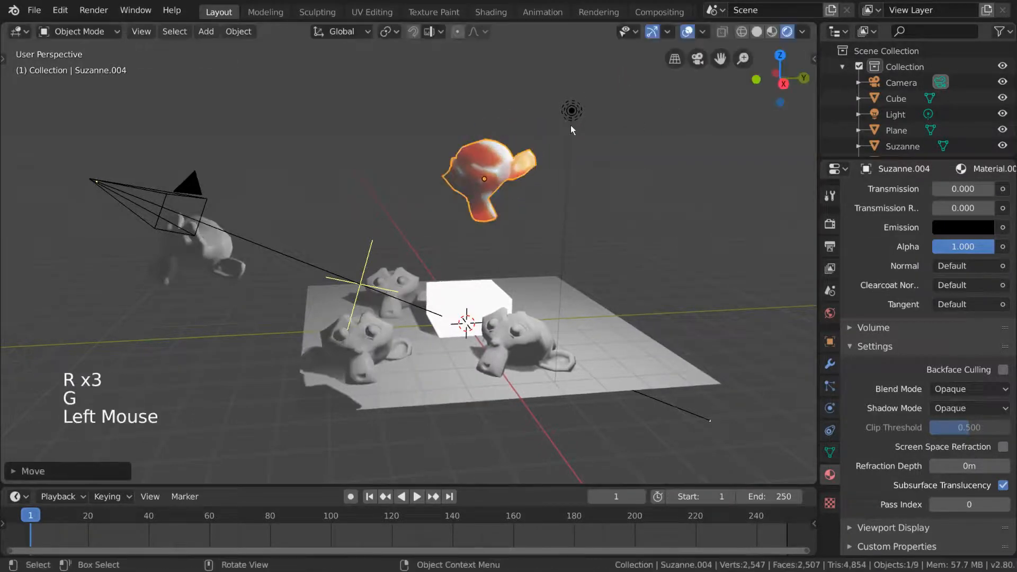
Step: Move the point light in several passes to sit close behind the raised monkey's ear
click(570, 126)
key(g)
click(561, 189)
middle_drag(560, 189, 430, 268)
key(g)
click(478, 226)
scroll(592, 181, up, 4)
middle_drag(477, 226, 529, 223)
scroll(524, 270, up, 2)
key(g)
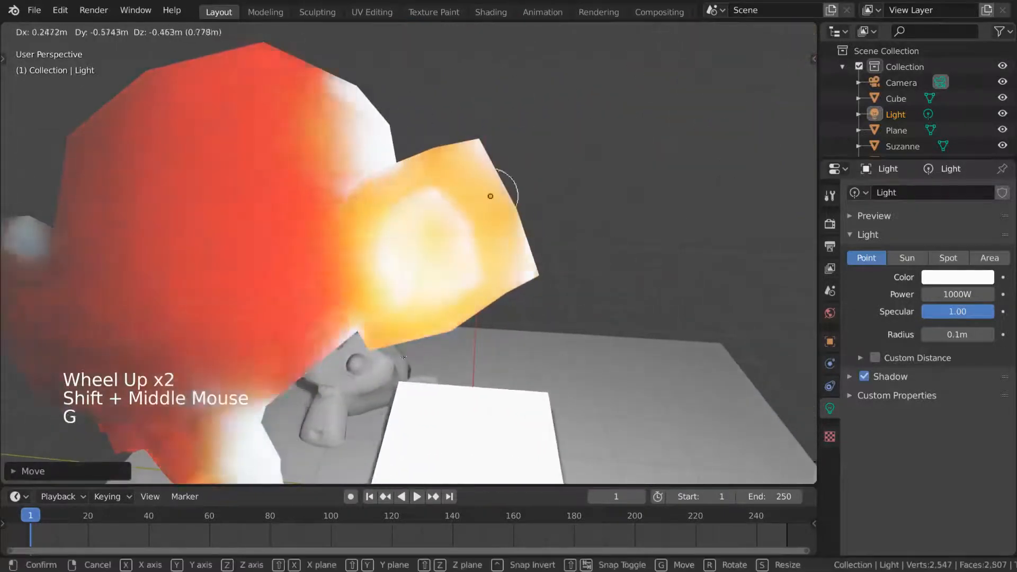
click(529, 283)
middle_drag(530, 283, 552, 257)
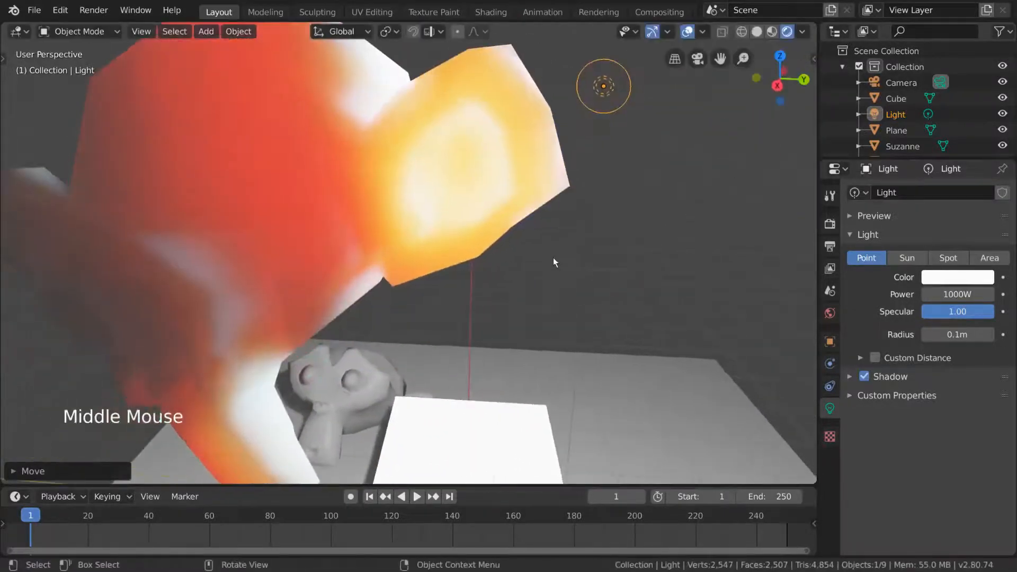
Step: Try 14 samples, a Jitter Threshold of 1.000 and Separate Albedo in the Subsurface Scattering render settings
click(545, 170)
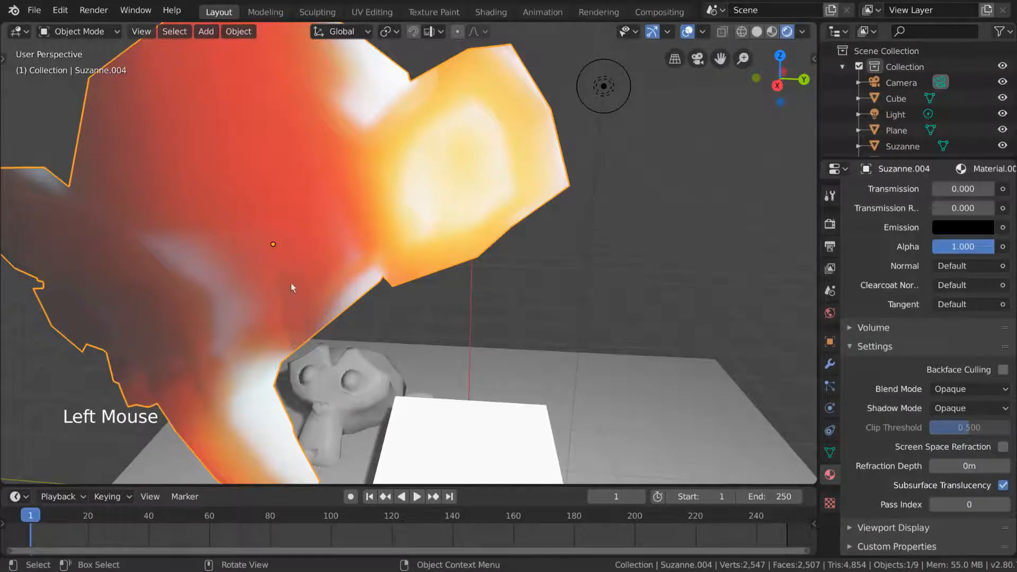
shift+middle_drag(338, 322, 357, 302)
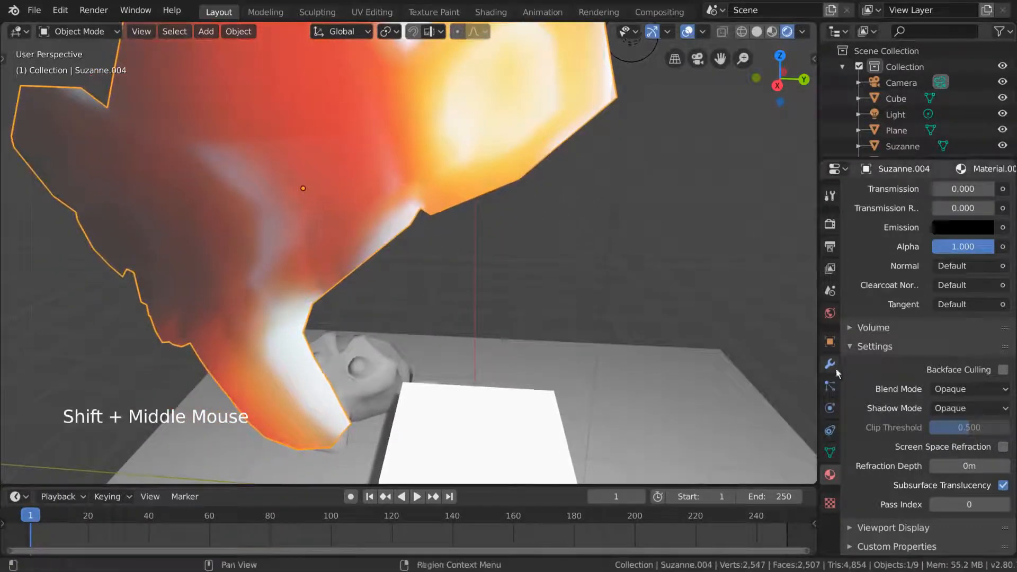
click(833, 226)
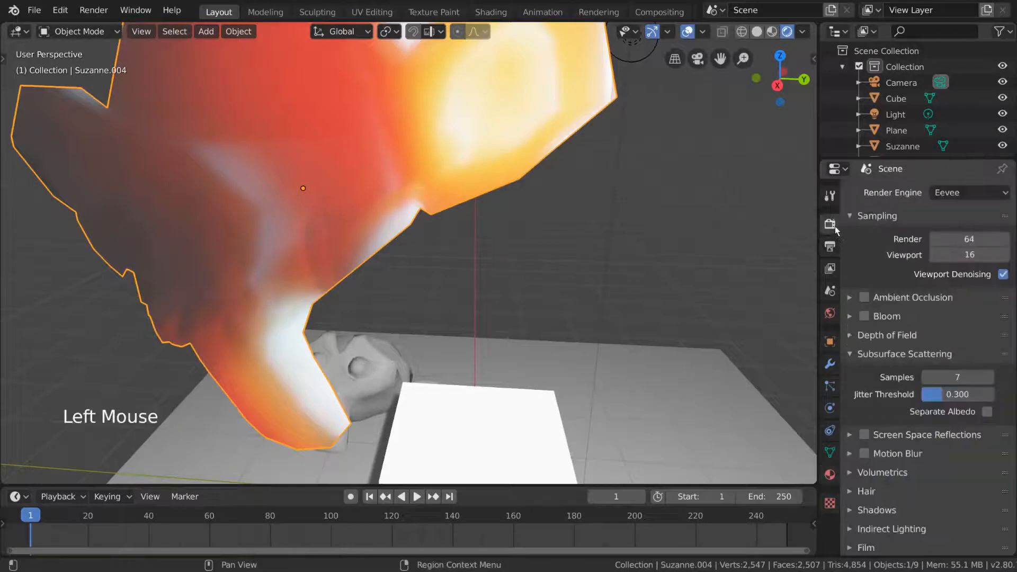
click(988, 377)
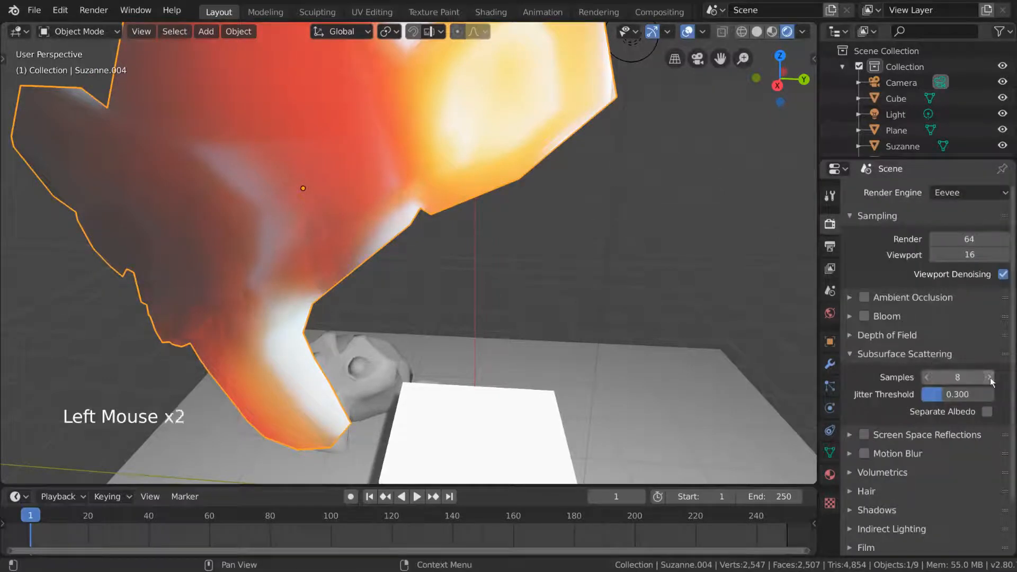
click(988, 377)
click(990, 377)
click(990, 377)
click(990, 377)
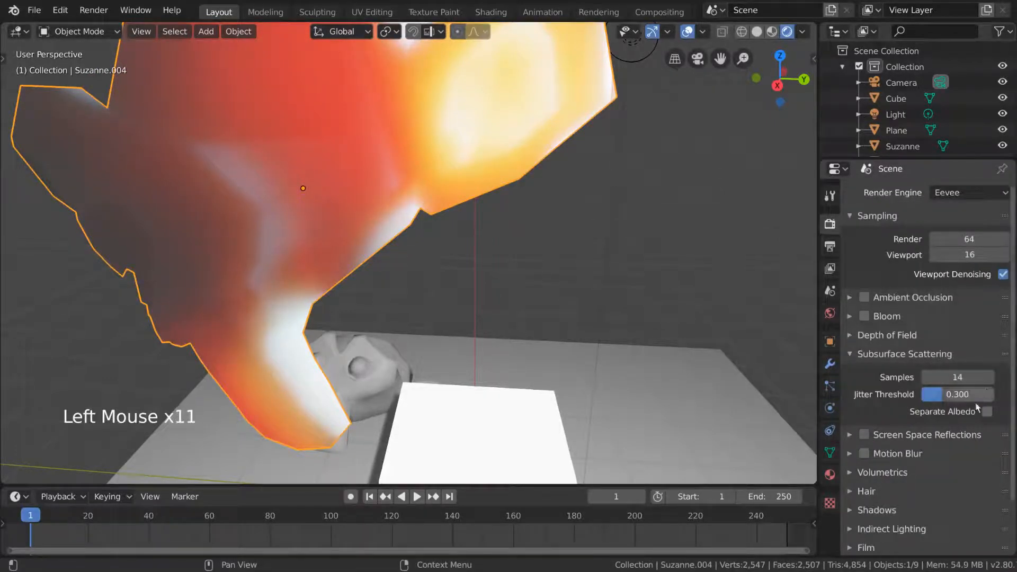
drag(951, 395, 997, 399)
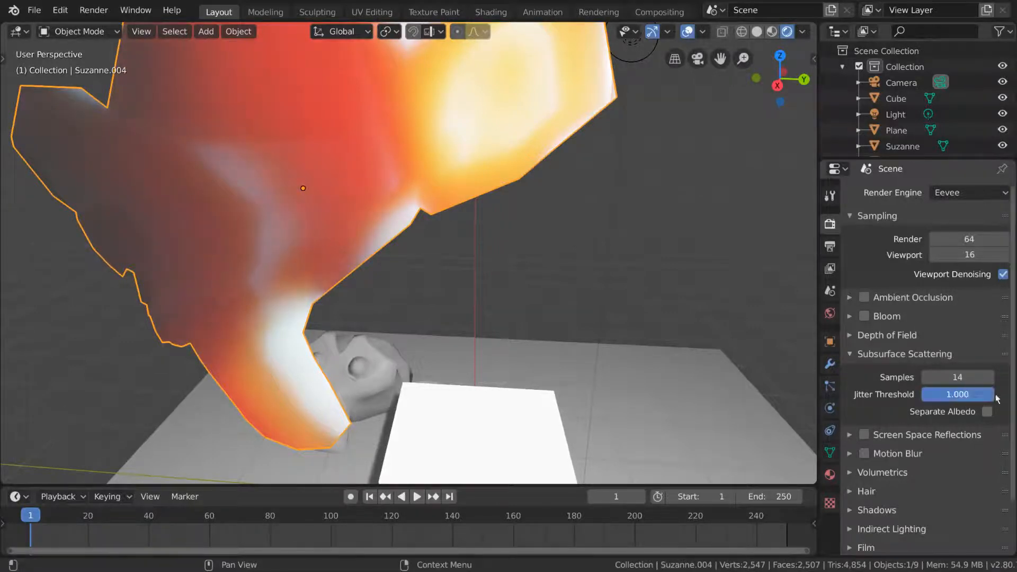
click(986, 411)
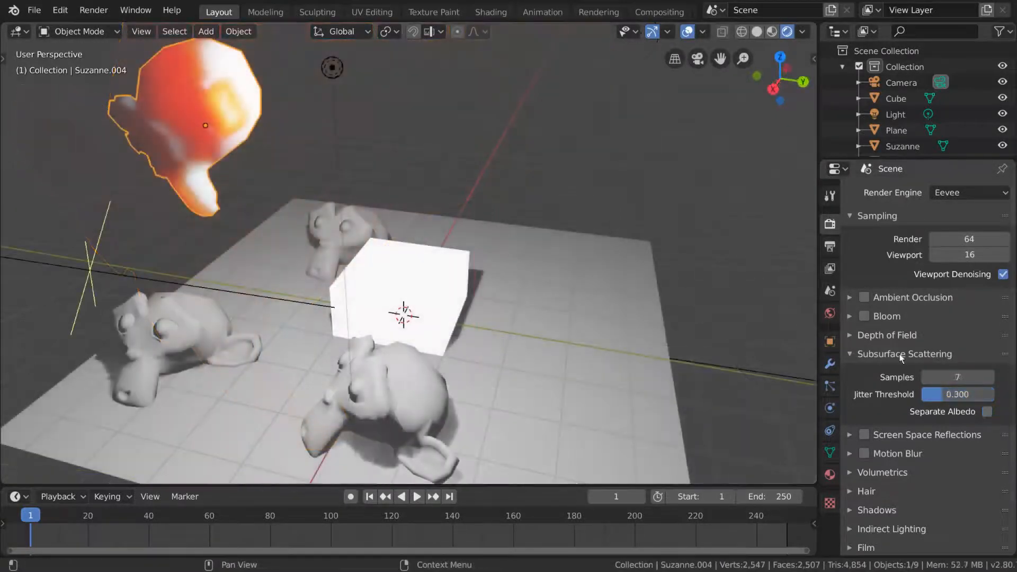
Step: Collapse the Subsurface Scattering settings, expand Screen Space Reflections and toggle that effect on and off
click(900, 354)
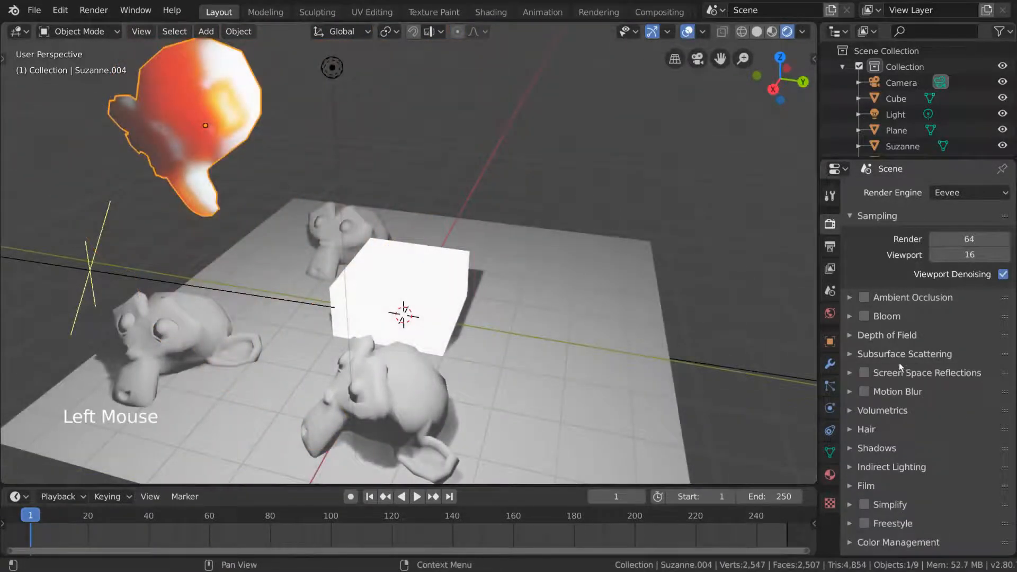
click(898, 373)
click(867, 374)
click(867, 373)
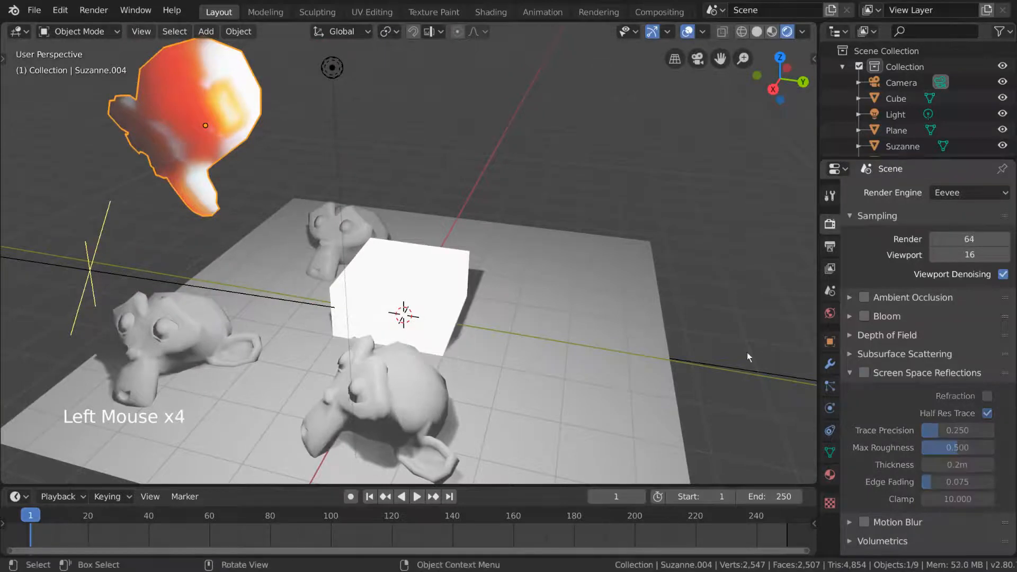
middle_drag(747, 352, 625, 339)
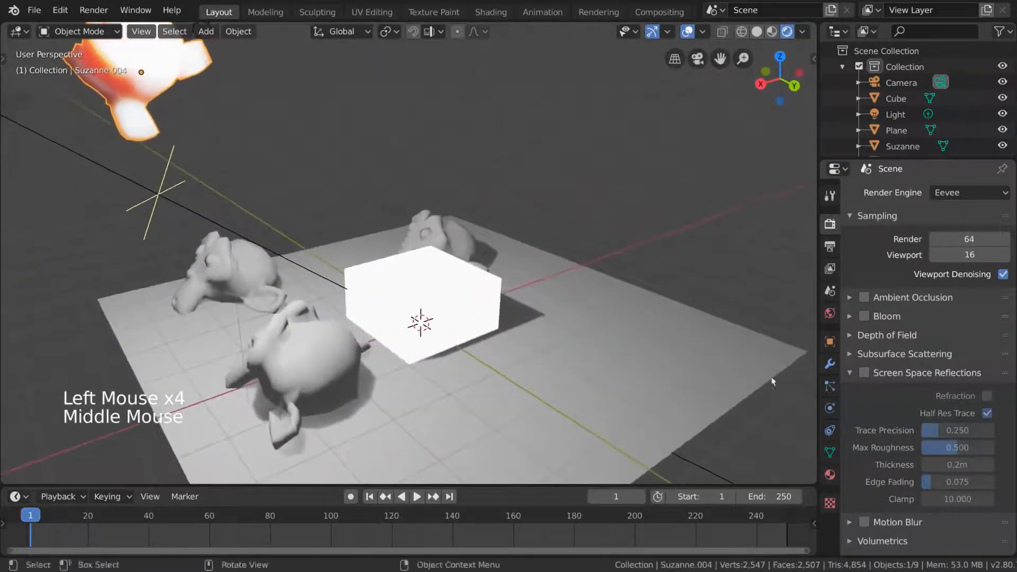
click(862, 373)
click(859, 373)
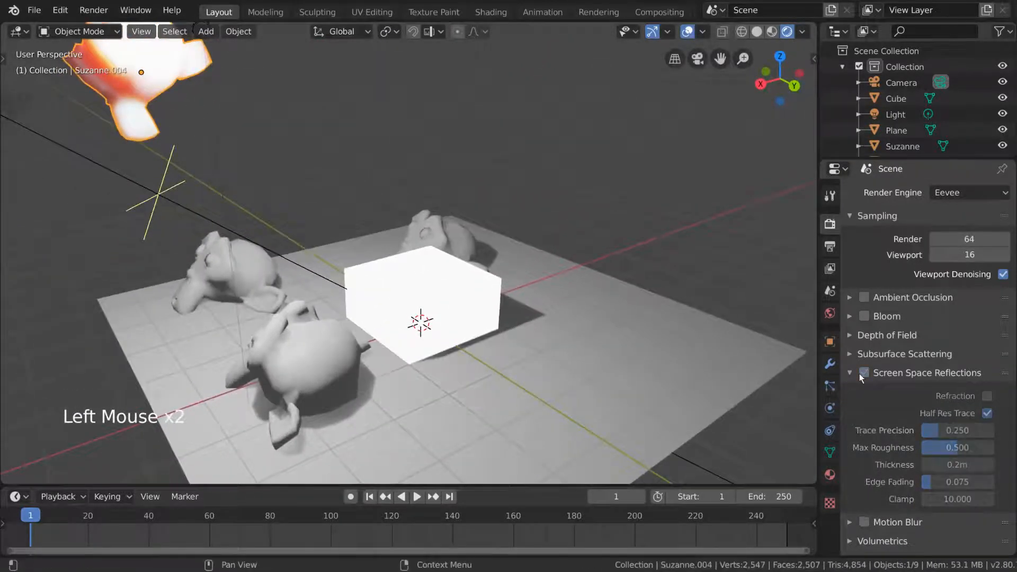
Step: Give the plane a new material with Roughness set to 0.2
click(830, 475)
click(675, 351)
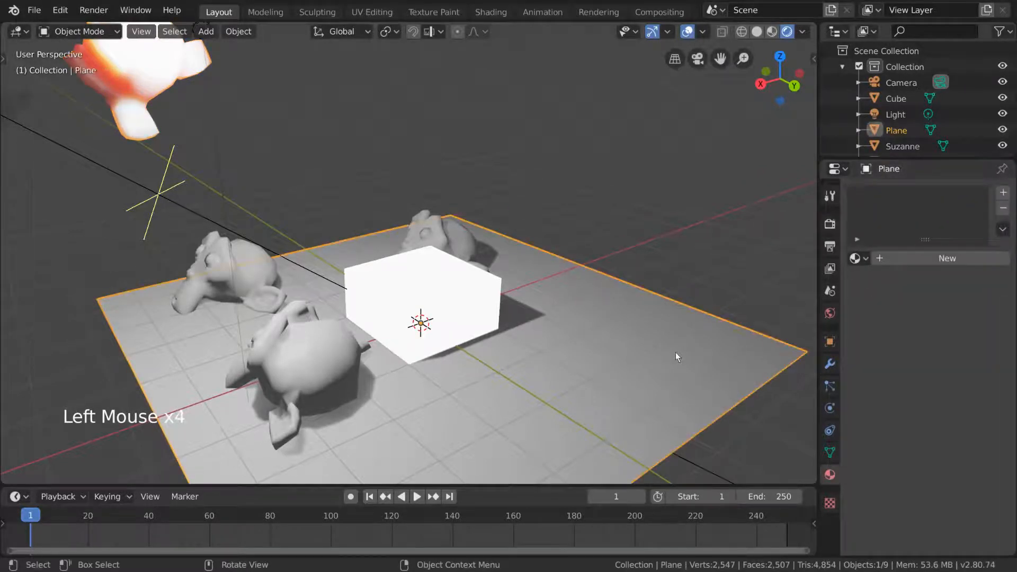
click(925, 262)
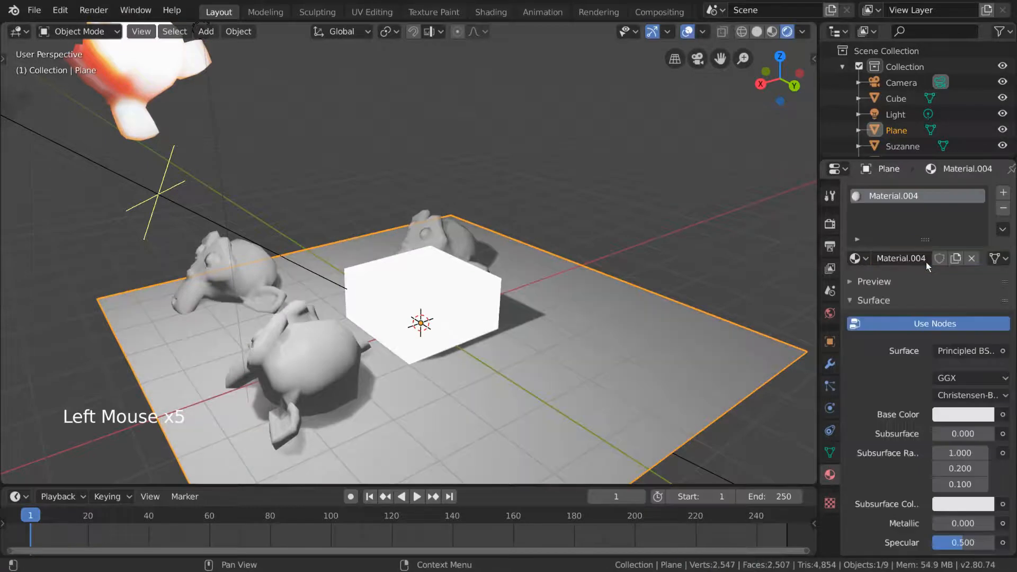
scroll(922, 395, down, 8)
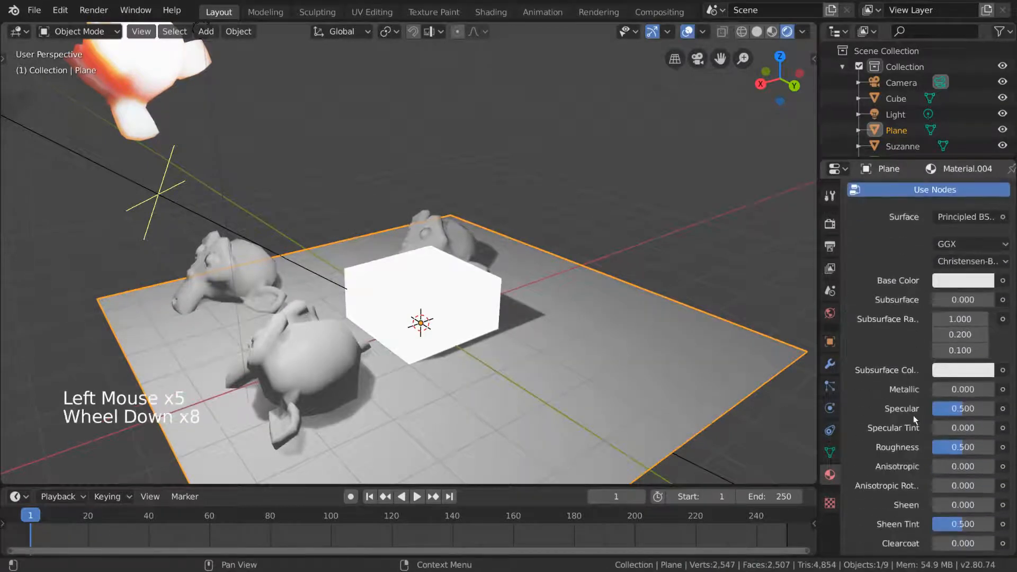
click(962, 446)
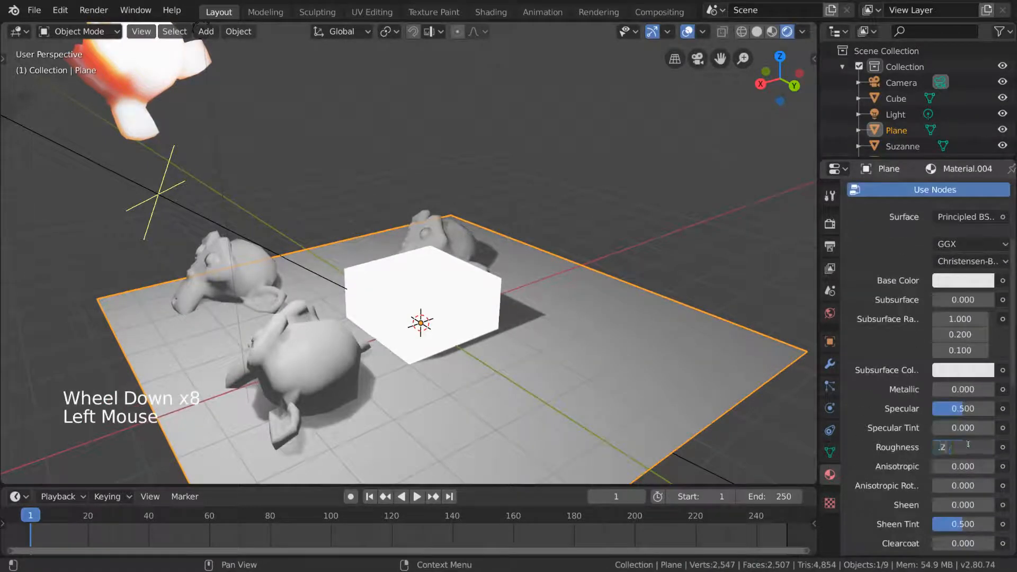
text(.2)
key(Return)
Step: Darken the plane material's base color by setting its HSV value to 0.200
middle_drag(705, 328, 632, 348)
click(963, 281)
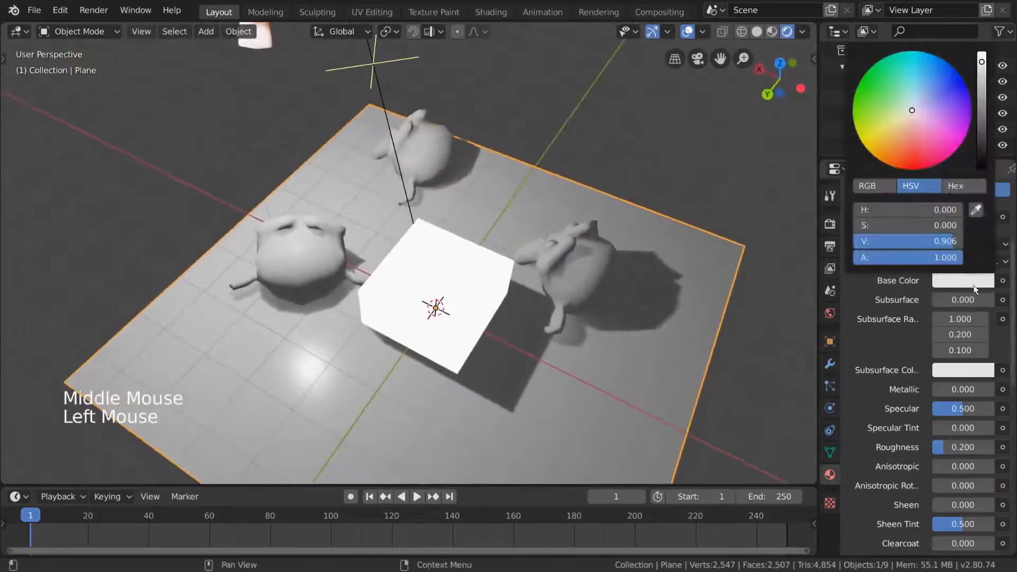
click(892, 241)
text(0)
key(Return)
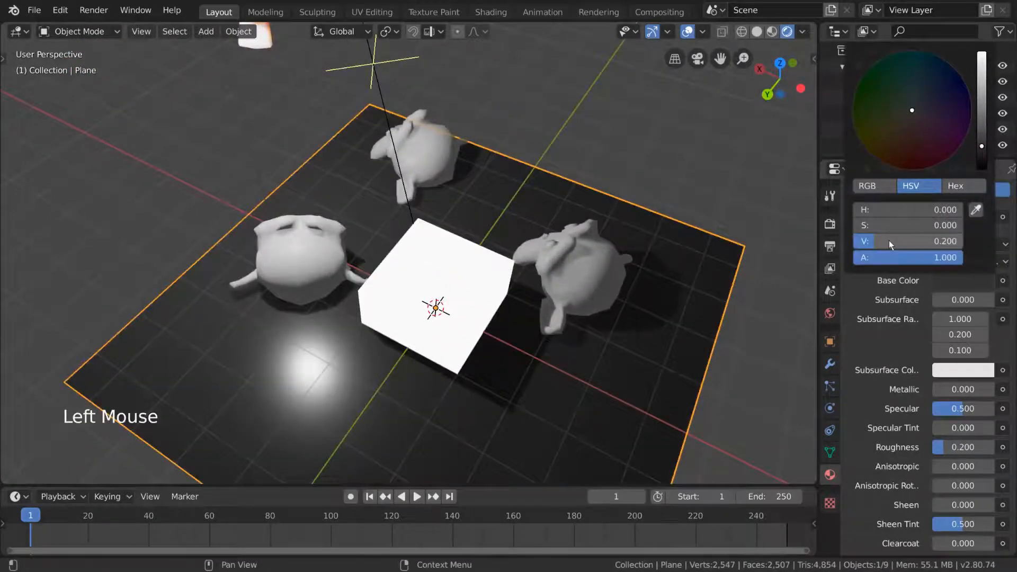
Step: Assign a Checker Texture to the world background color
middle_drag(681, 336, 577, 244)
scroll(583, 250, down, 2)
scroll(583, 251, up, 1)
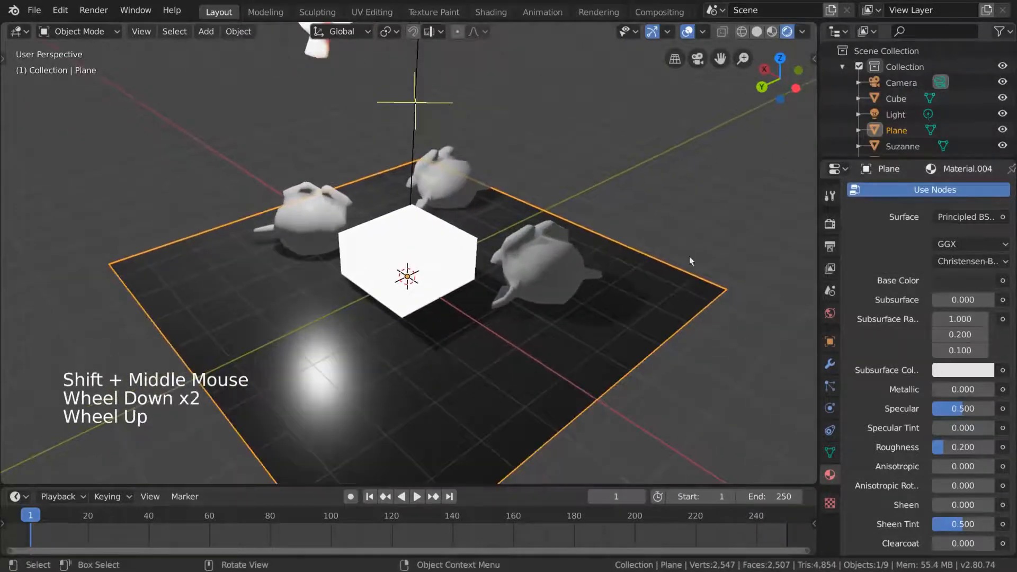
click(826, 316)
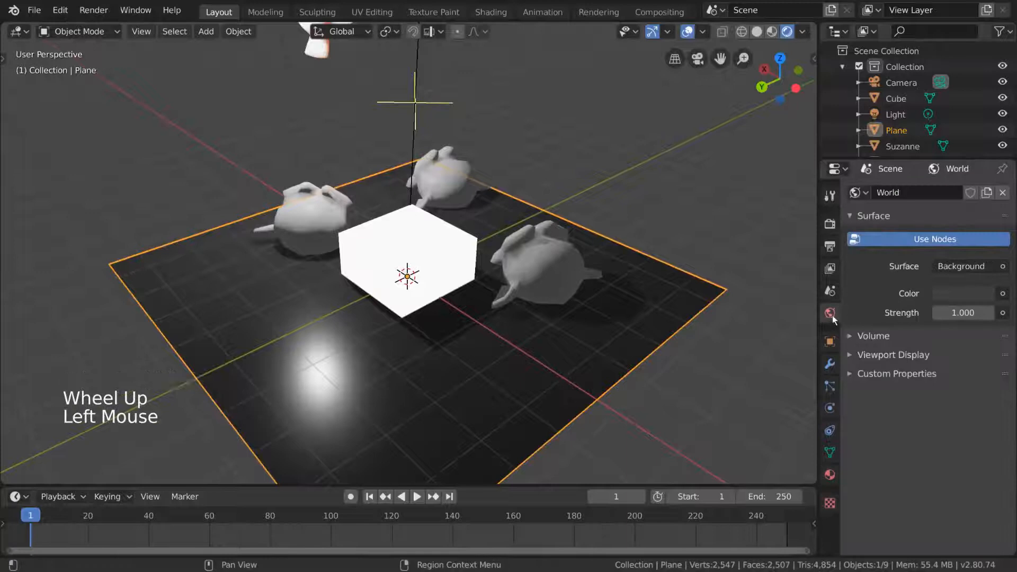
click(1006, 295)
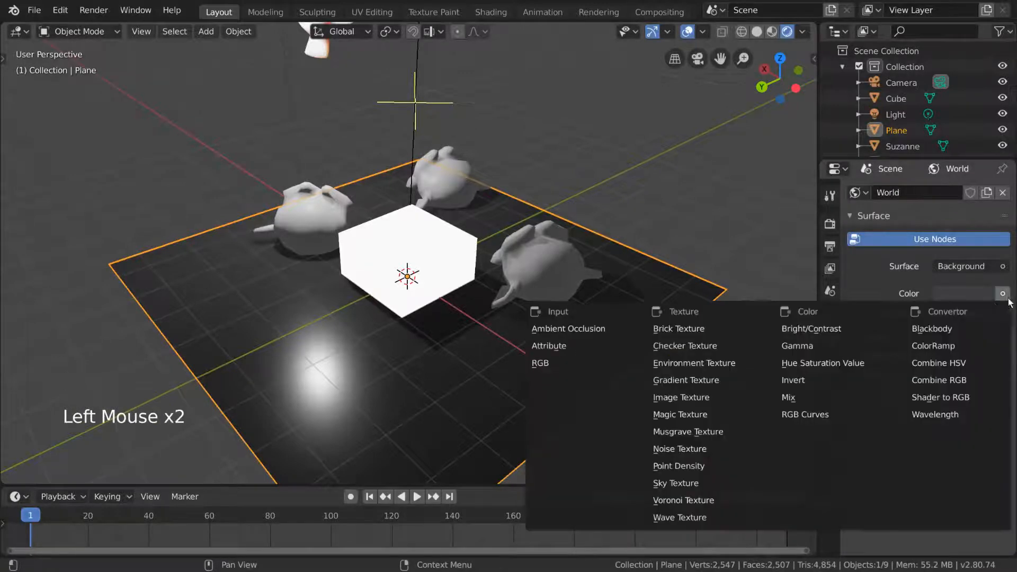
click(735, 347)
Step: Enable Screen Space Reflections in the render settings and examine the reflections of the cube and monkey on the plane
scroll(680, 342, up, 3)
middle_drag(679, 338, 705, 330)
scroll(646, 337, down, 3)
scroll(736, 331, up, 2)
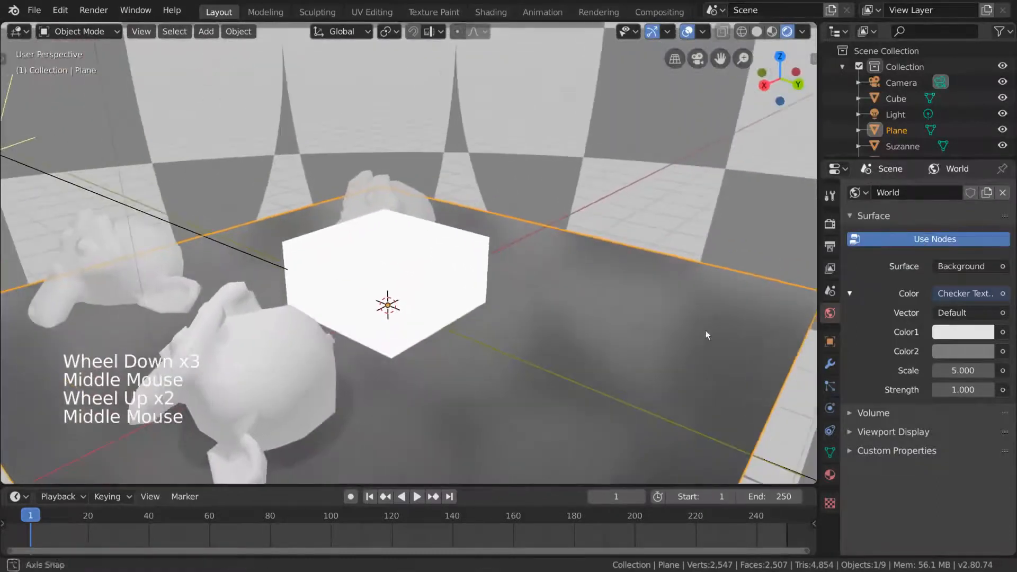
click(830, 224)
click(867, 372)
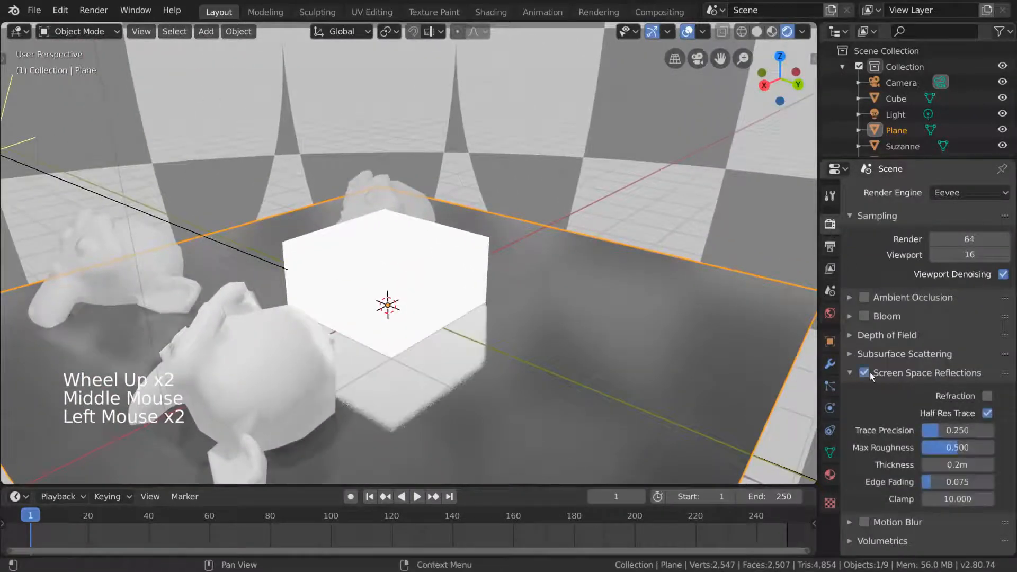
middle_drag(564, 330, 570, 282)
scroll(565, 274, up, 2)
shift+scroll(565, 291, up, 1)
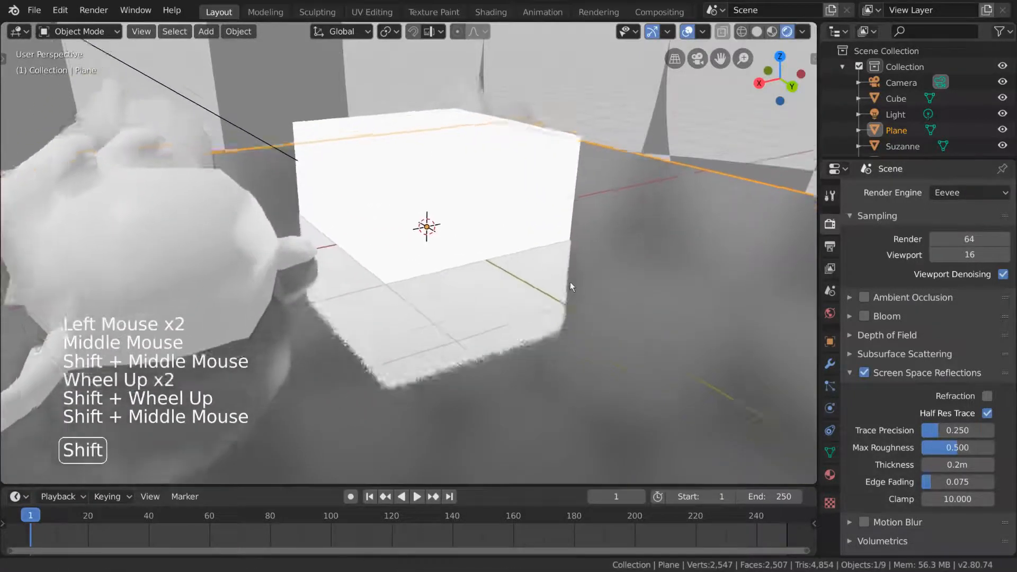
scroll(637, 326, down, 1)
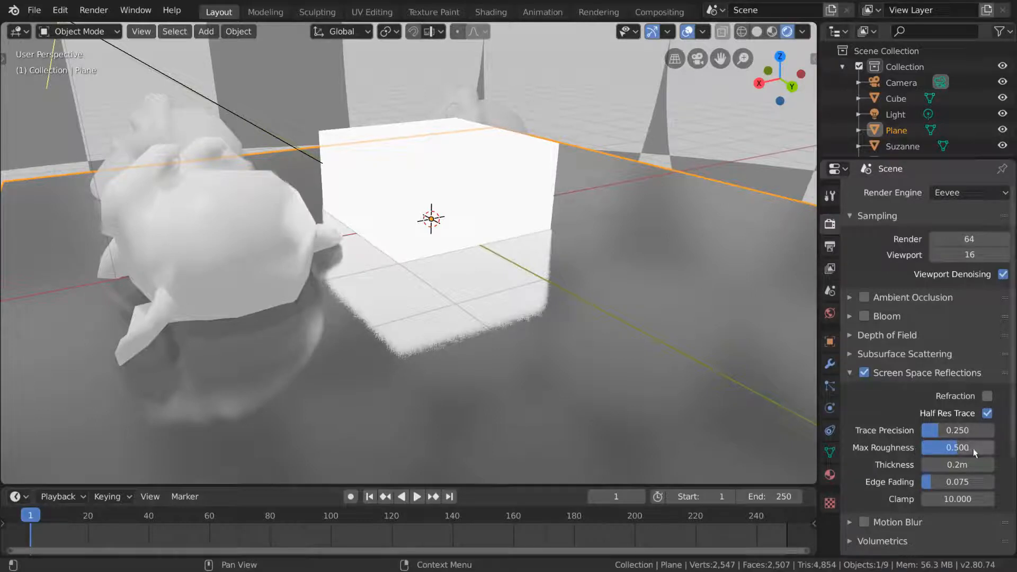
Step: Try a lower Max Roughness and a different Trace Precision for the reflections, restoring them to 0.5 and 0.25
drag(974, 449, 947, 448)
click(947, 448)
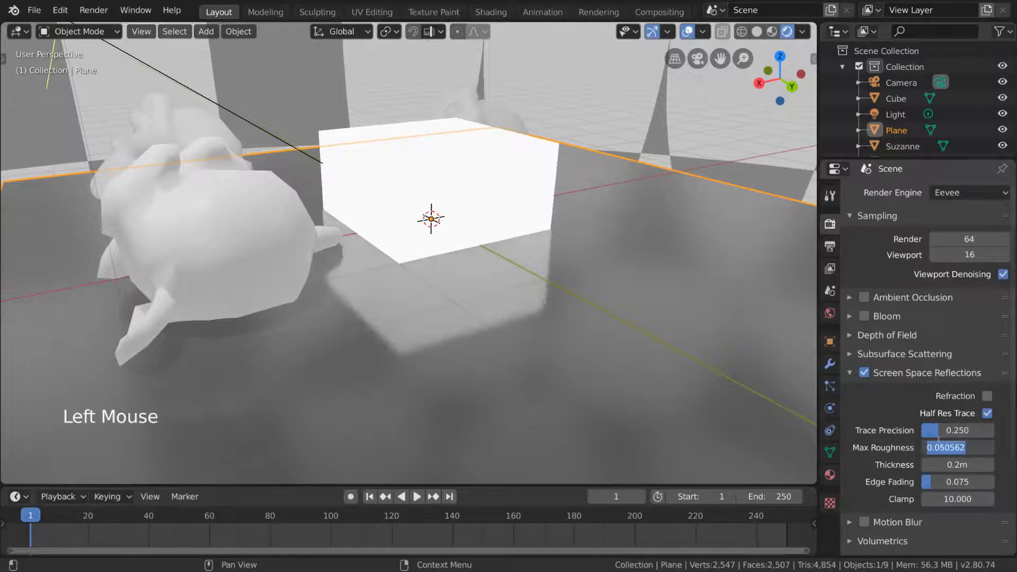
text(0.5)
key(Return)
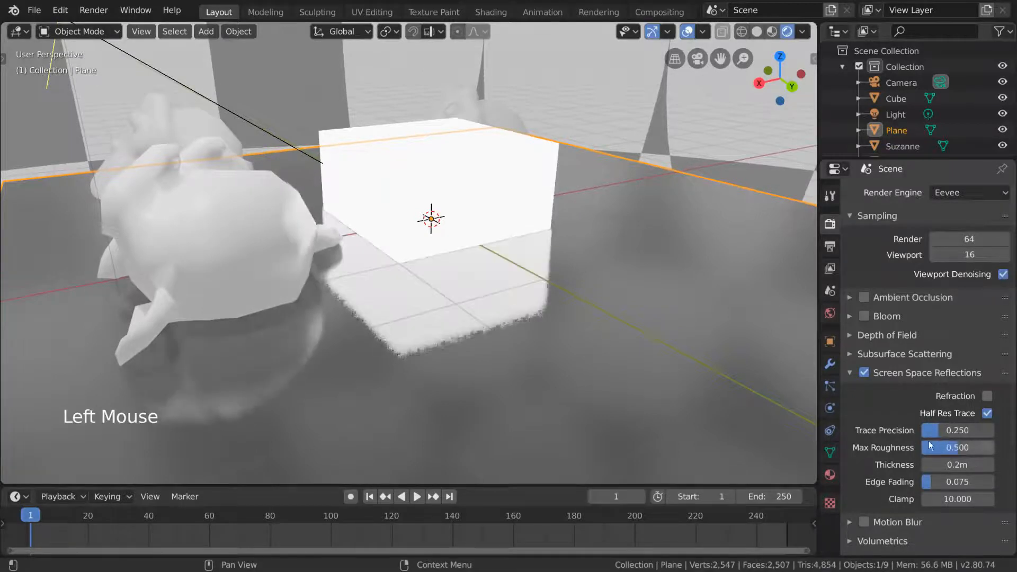
drag(952, 430, 993, 429)
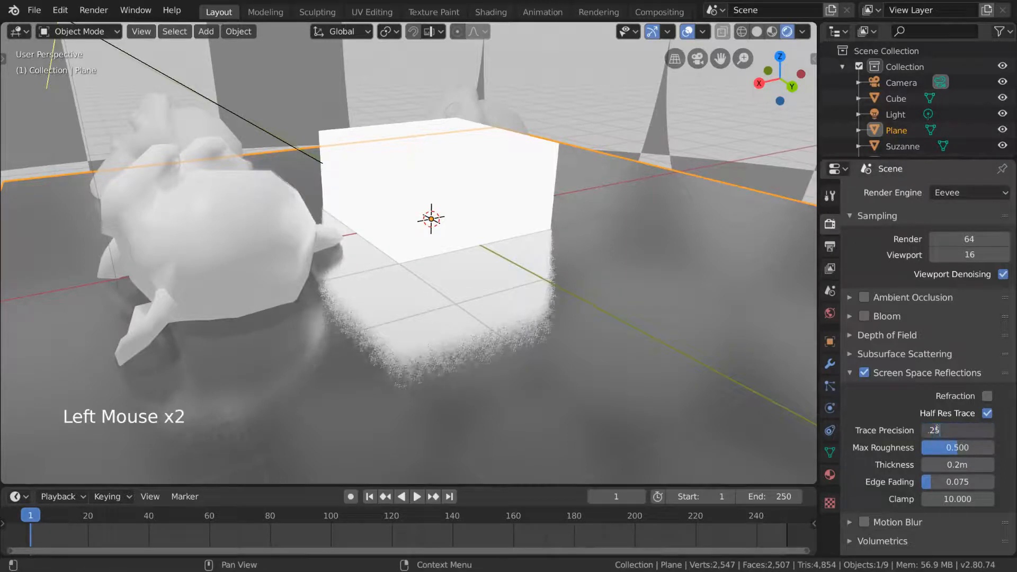
key(Return)
Step: Try 500 viewport samples to compare the reflection noise, returning the value to 16
click(958, 255)
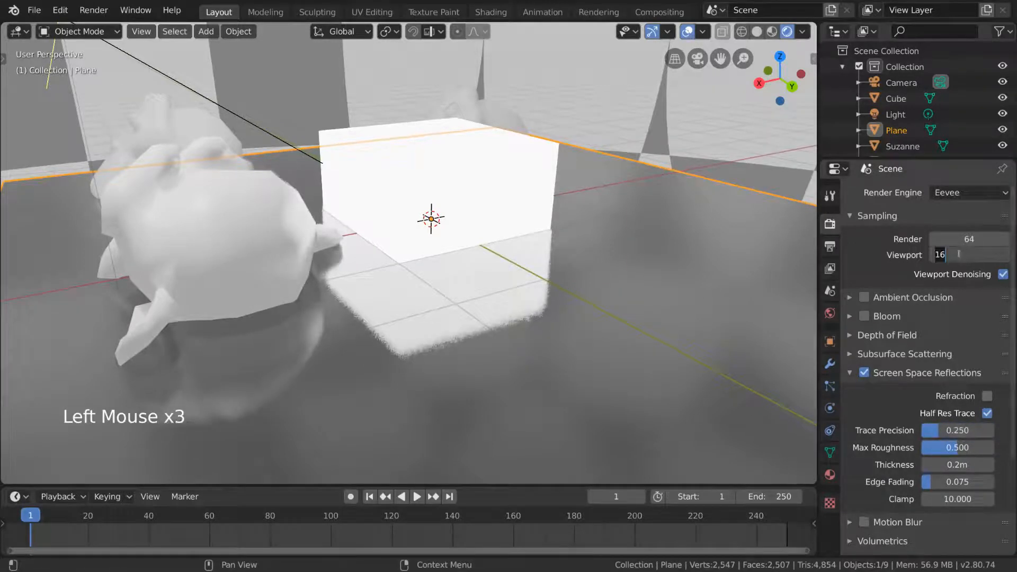
text(500)
key(Return)
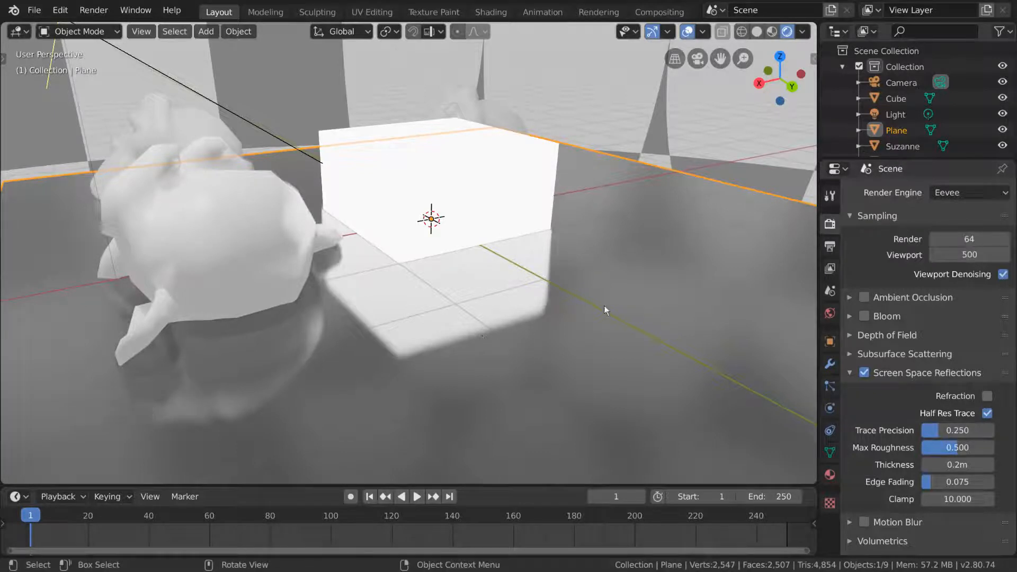
click(966, 257)
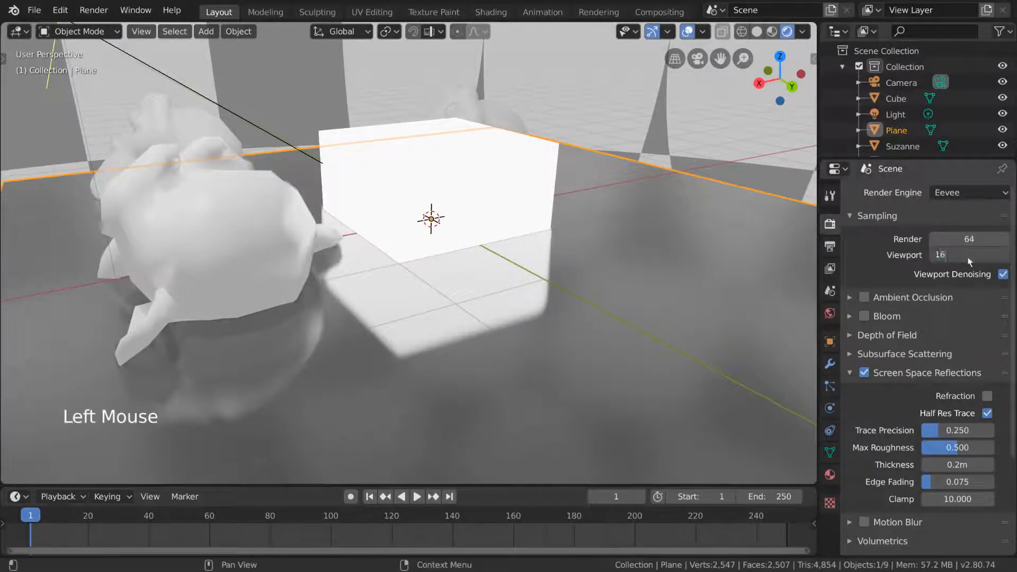
Step: Compare the reflections with Half Res Trace off and on at 16 and 100 viewport samples, restoring 16 samples
click(987, 413)
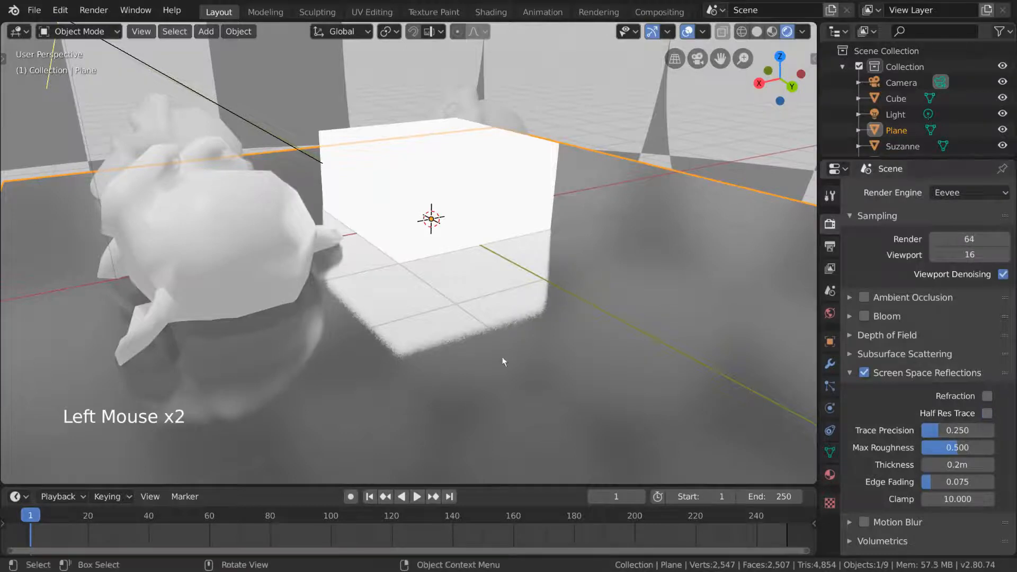
click(987, 413)
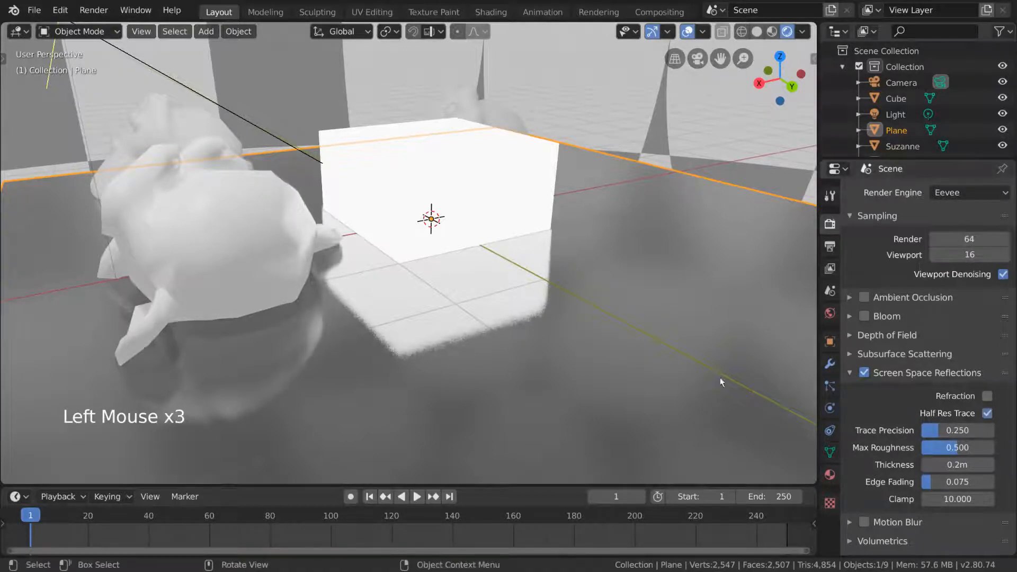
click(953, 254)
text(100)
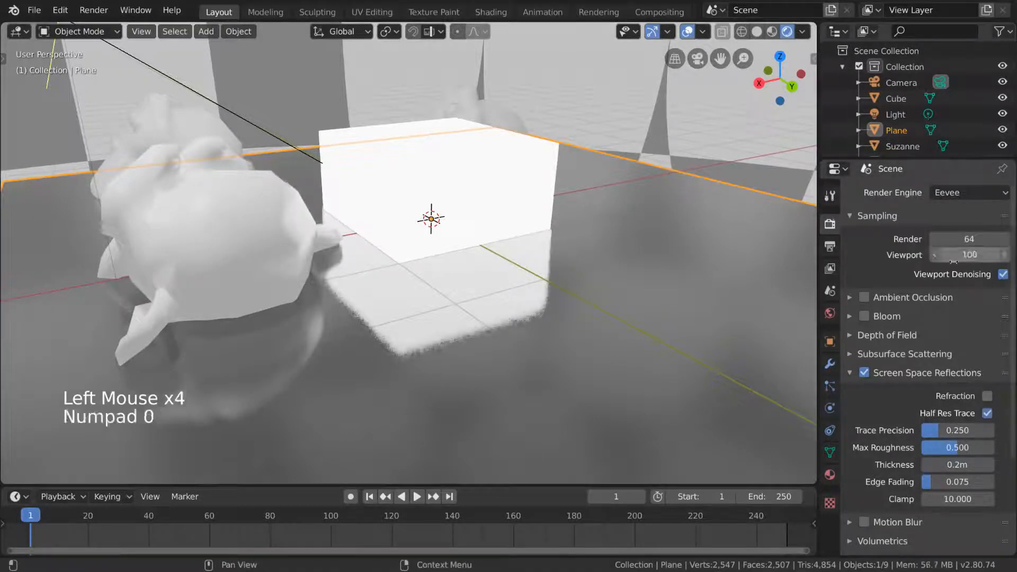
key(Return)
click(988, 414)
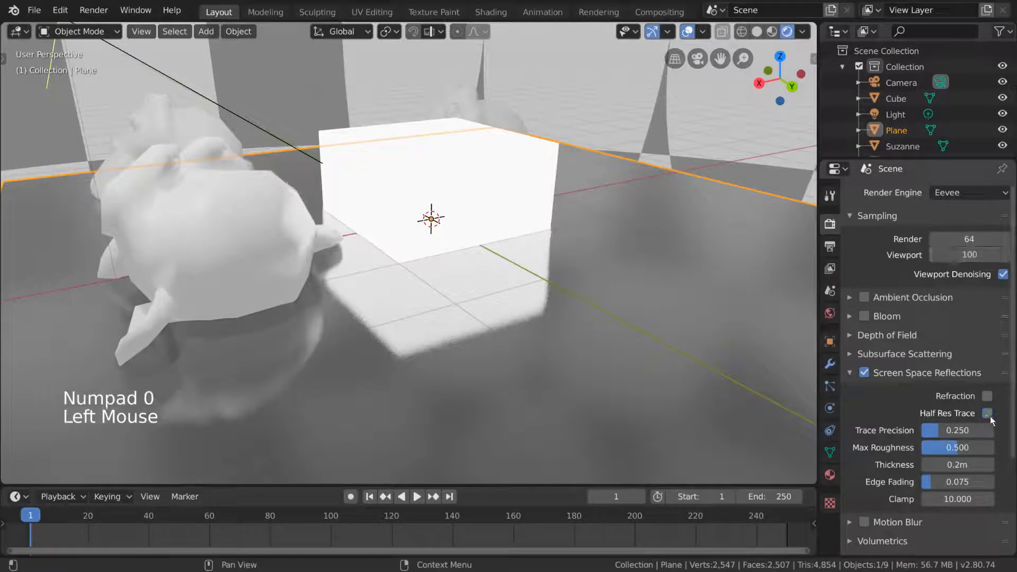
click(989, 416)
click(967, 256)
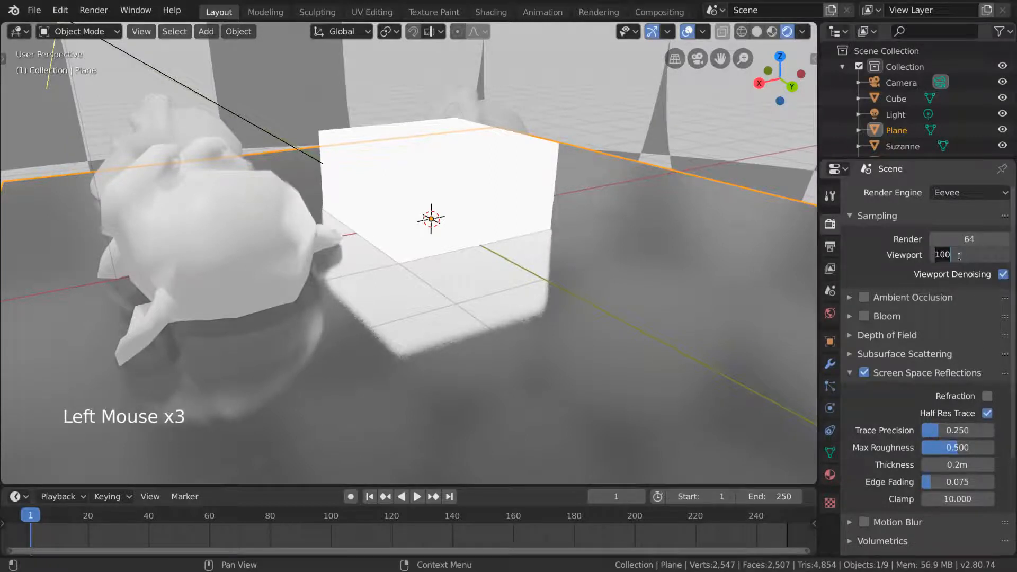
text(16)
key(Return)
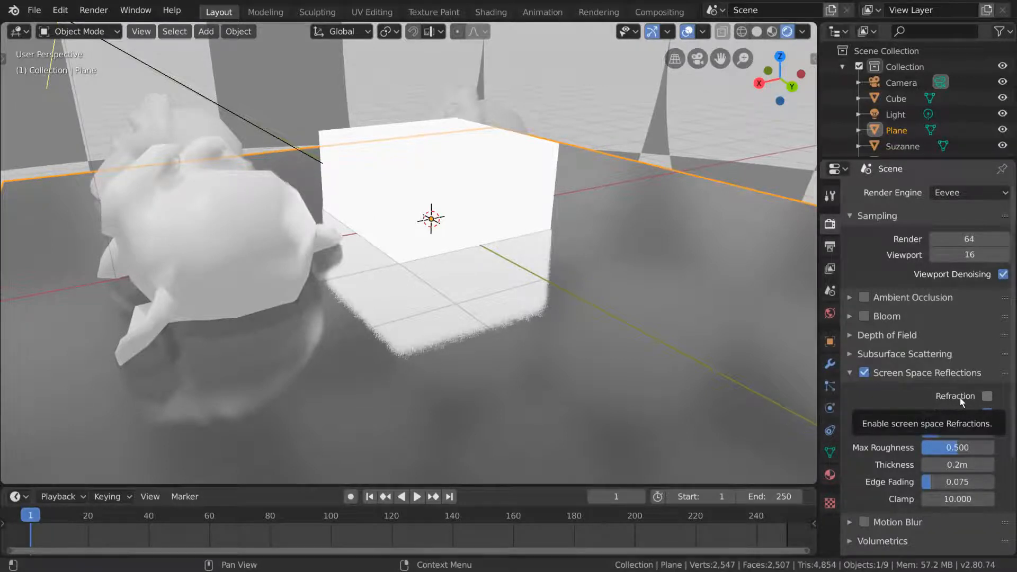
Step: Give the monkey beside the cube a new material with a Glass BSDF surface
click(830, 474)
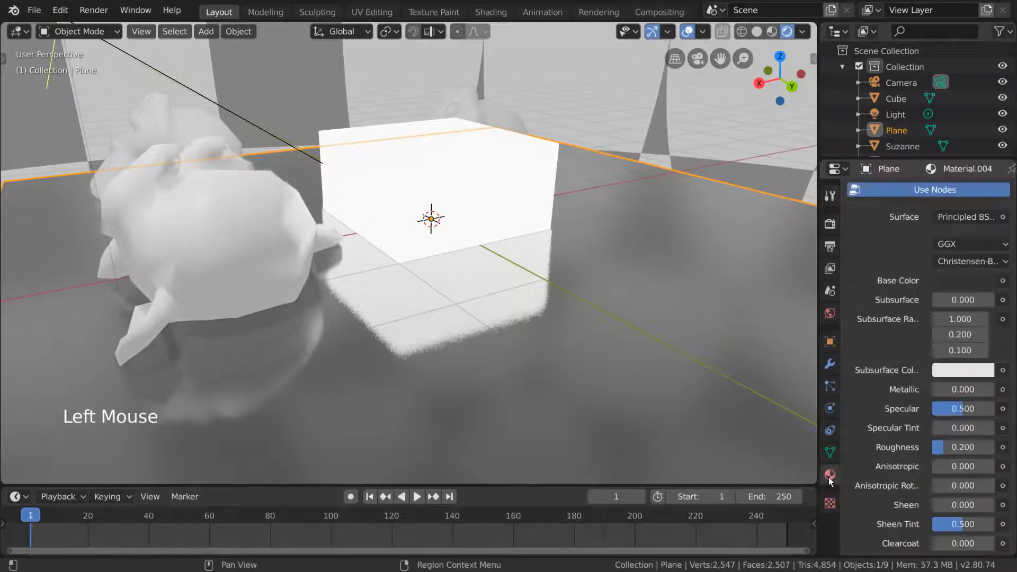
double_click(223, 253)
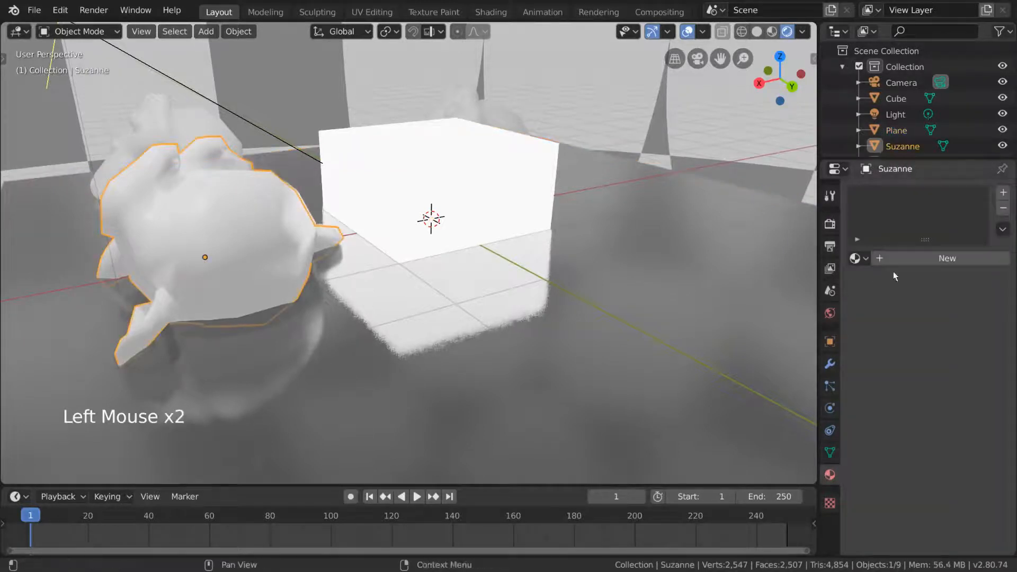
click(970, 263)
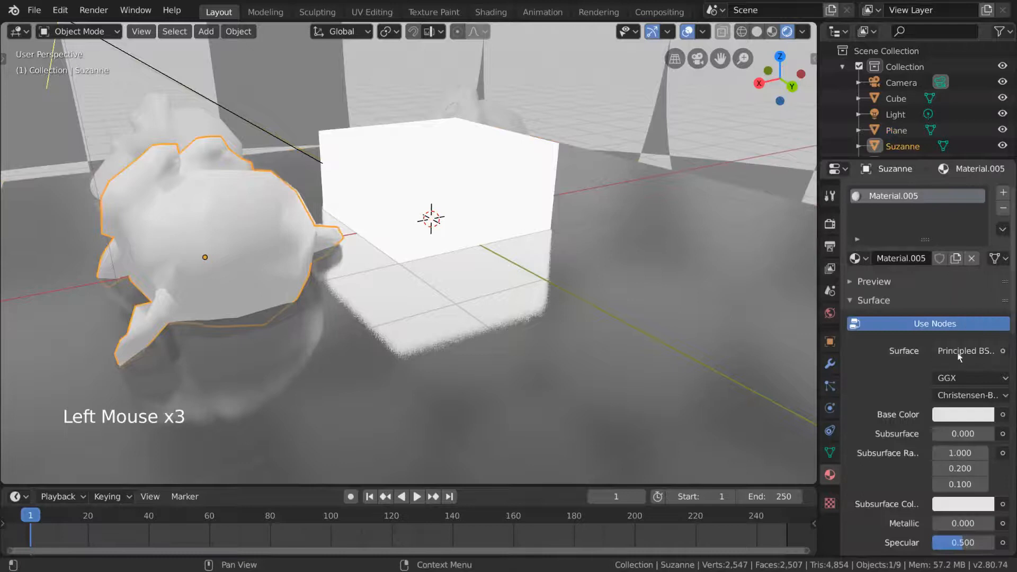
click(984, 351)
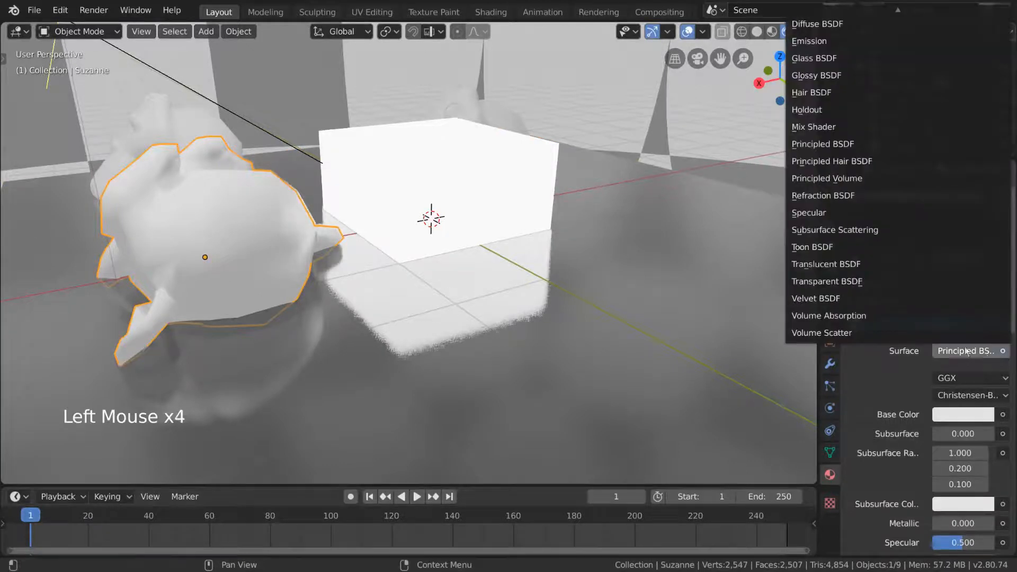
click(861, 57)
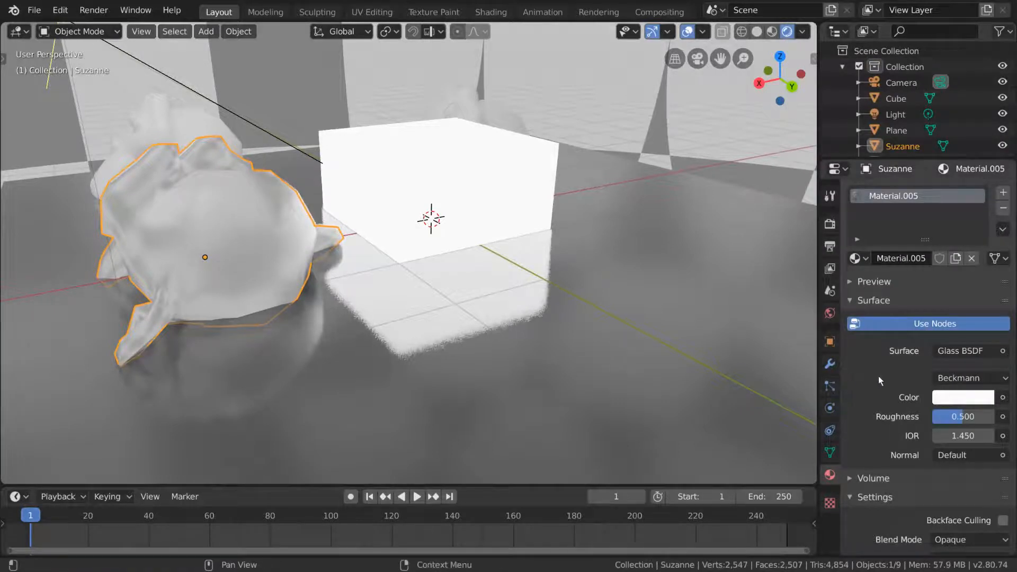
Step: Enable Refraction in the Screen Space Reflections render settings
middle_drag(442, 333, 464, 333)
click(829, 224)
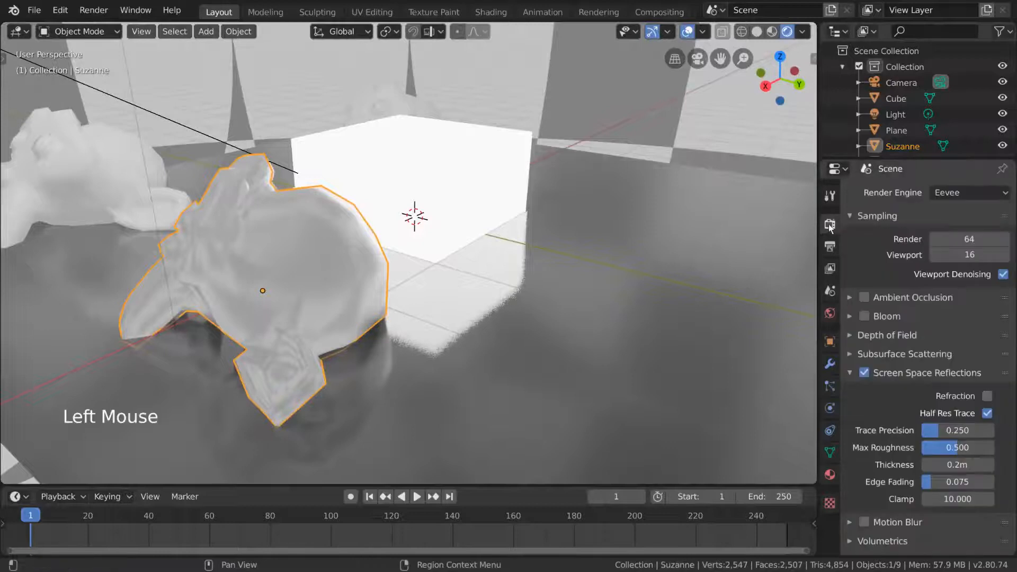
click(987, 396)
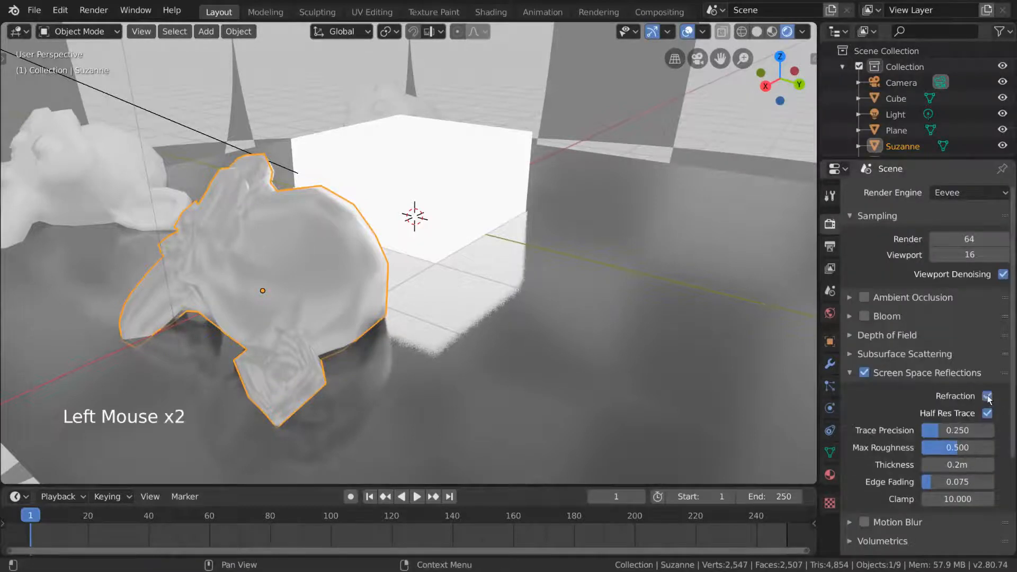
Step: Rotate the glass monkey freely in front of the cube
middle_drag(479, 288, 497, 273)
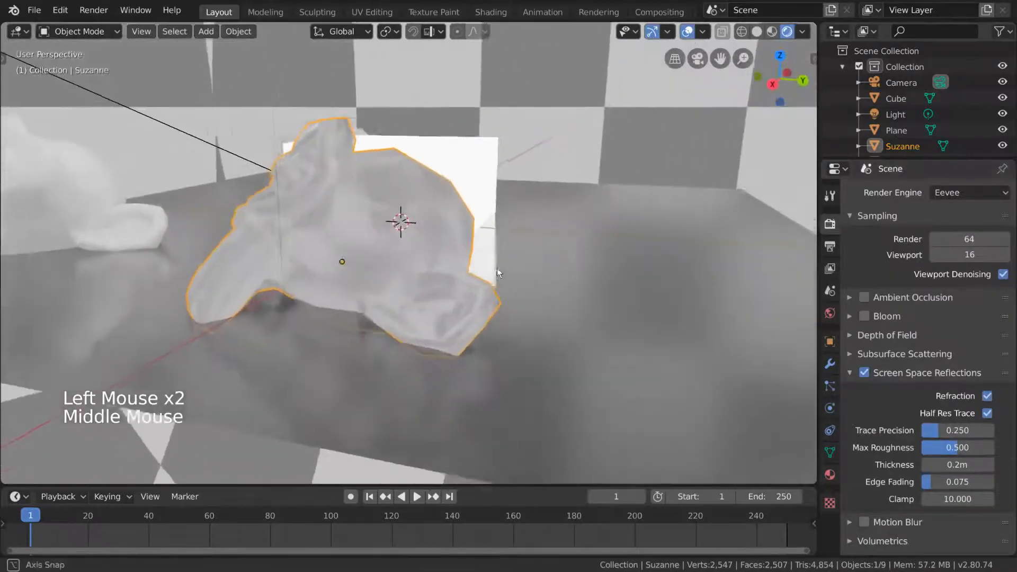
key(g)
right_click(566, 234)
key(r)
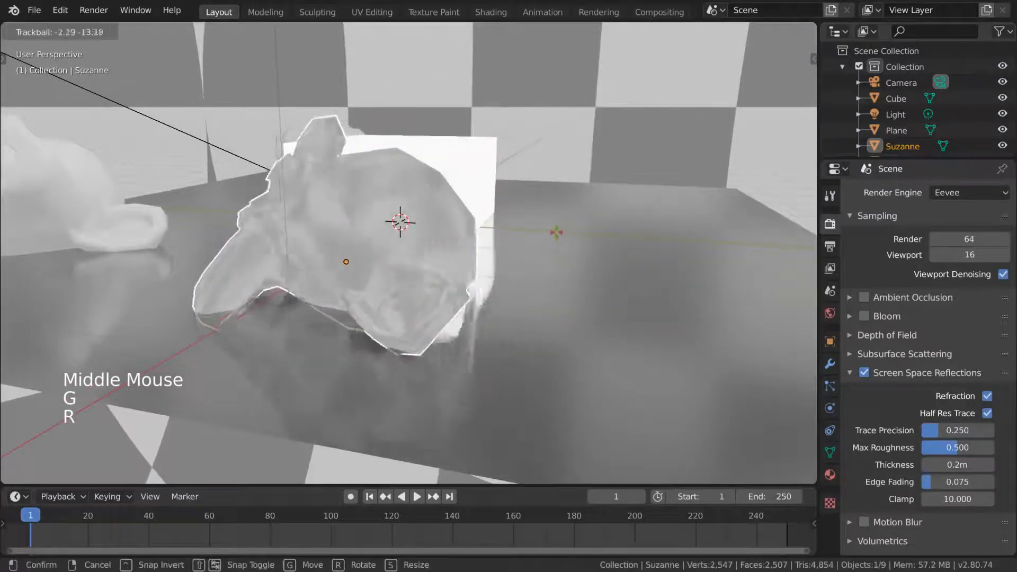
click(581, 220)
Step: Enable Screen Space Refraction in the glass monkey's material settings
middle_drag(580, 219, 565, 236)
middle_drag(759, 378, 625, 274)
shift+middle_drag(486, 254, 551, 252)
scroll(478, 240, down, 2)
scroll(529, 244, up, 1)
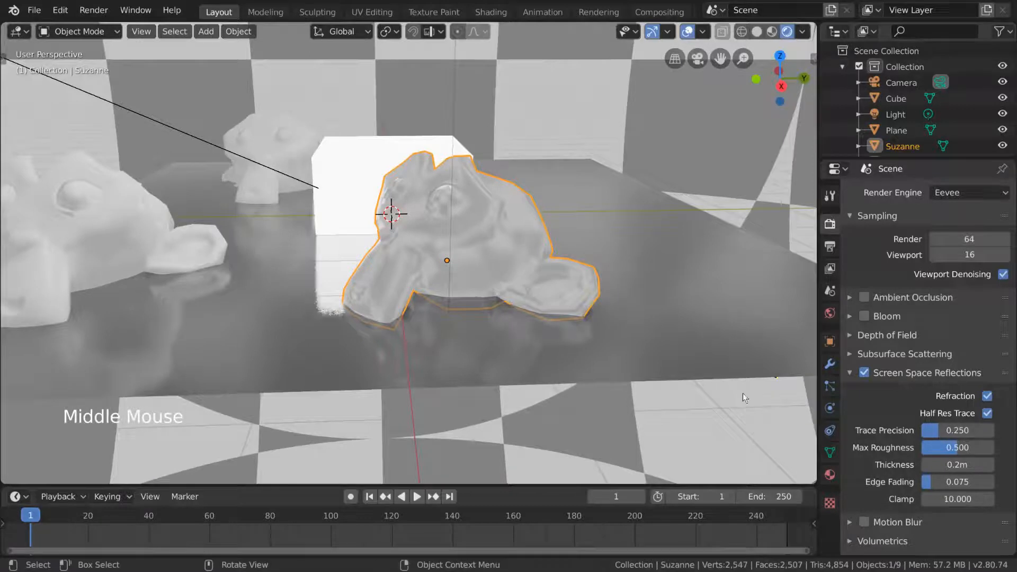
click(836, 478)
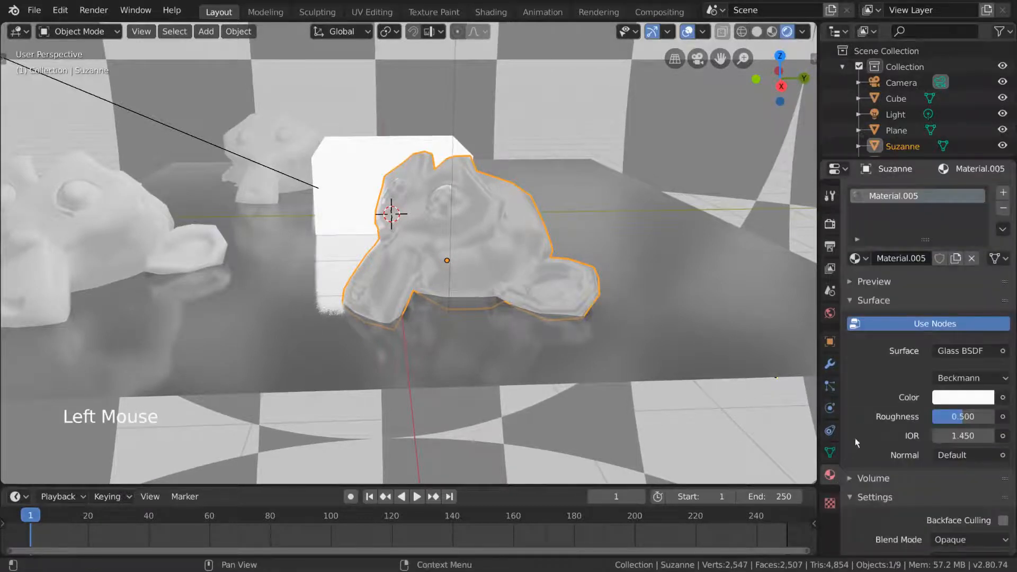
scroll(874, 413, down, 10)
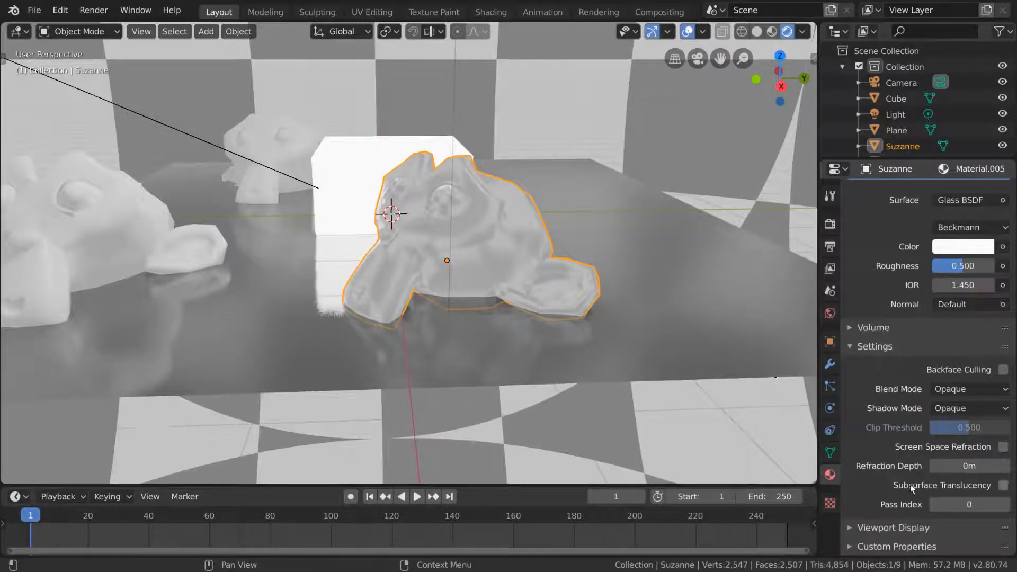
click(1004, 448)
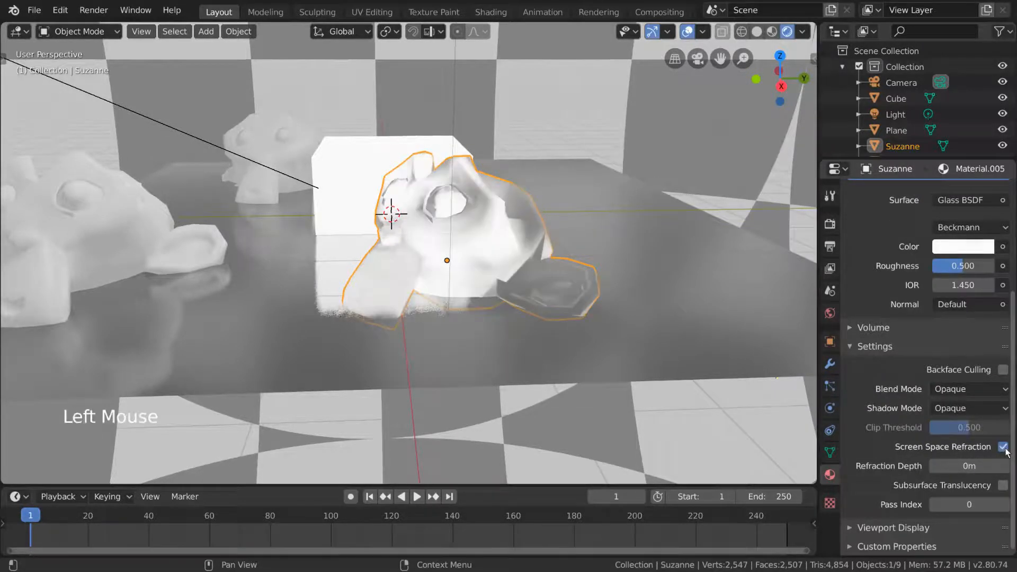
Step: Try moving the glass monkey around above the plane to compare how it refracts the scene
middle_drag(689, 297, 605, 296)
scroll(605, 296, down, 3)
shift+middle_drag(450, 231, 316, 130)
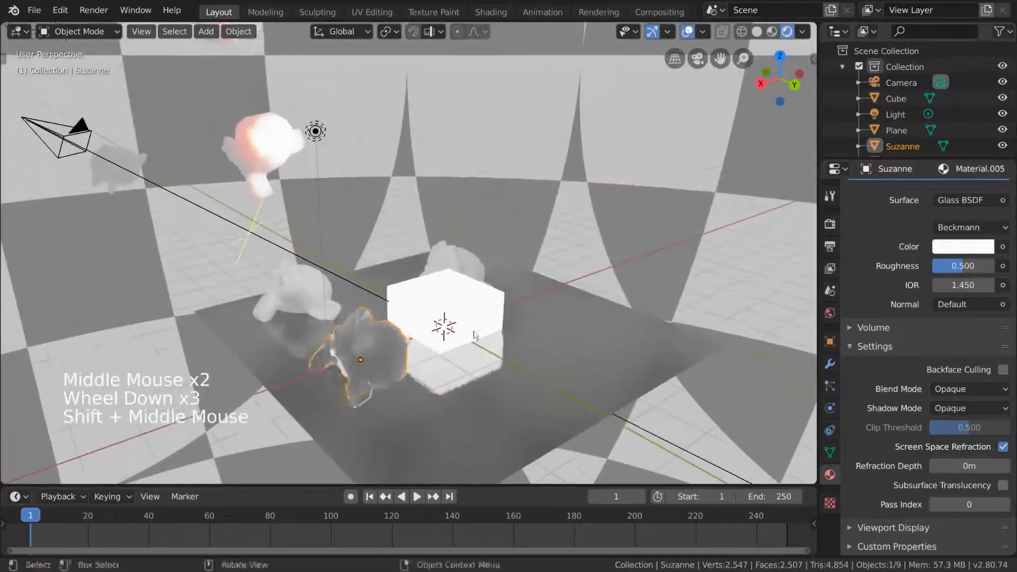
key(g)
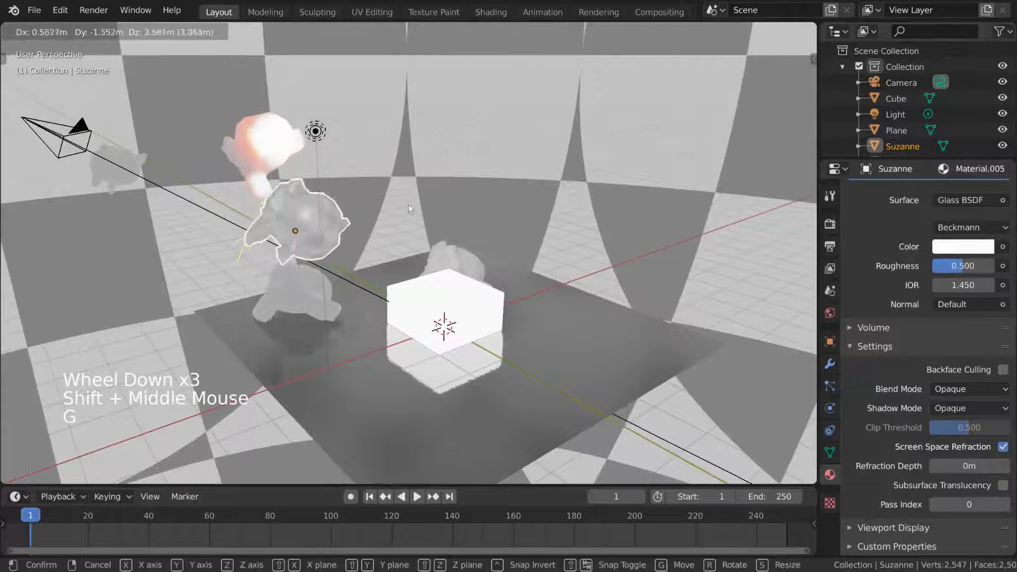
click(403, 280)
middle_drag(404, 281, 382, 286)
key(g)
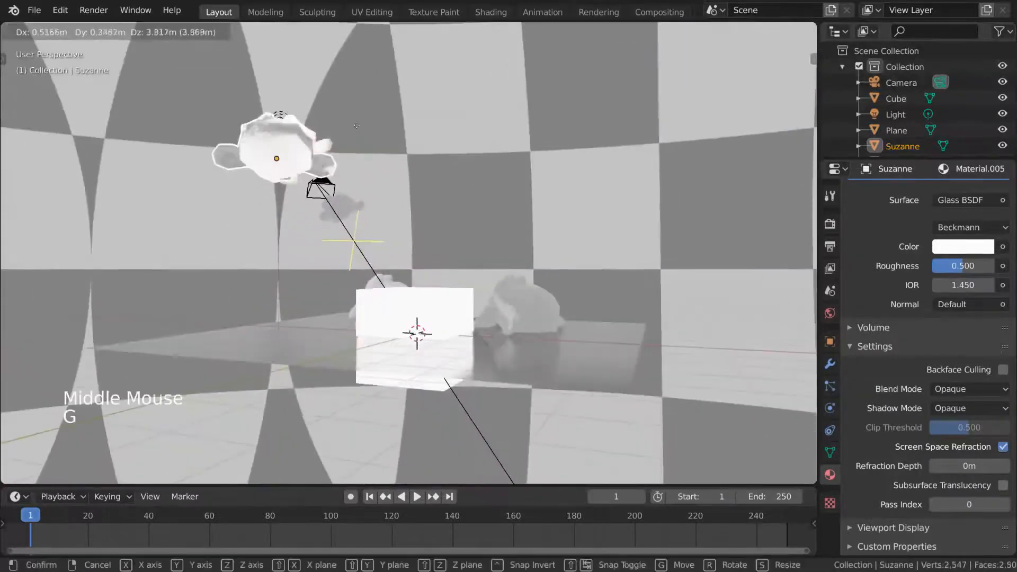
right_click(404, 135)
middle_drag(396, 252, 609, 332)
Step: Set the glass material's Refraction Depth to 3 m and examine the refraction through the monkey
middle_drag(667, 436, 639, 367)
scroll(639, 366, up, 2)
click(967, 466)
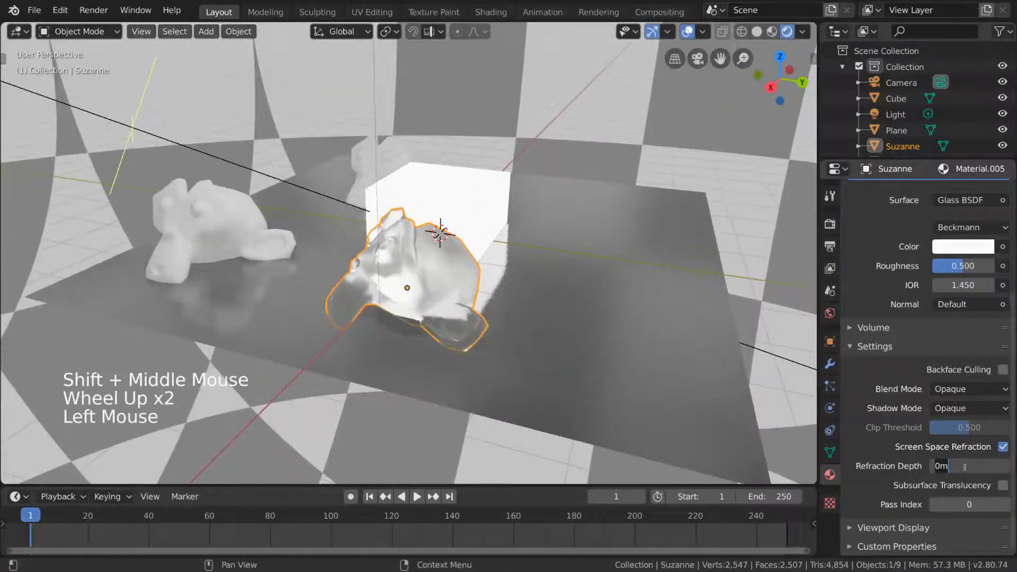
text(3)
key(Return)
middle_drag(524, 239, 570, 207)
key(g)
right_click(592, 204)
click(958, 465)
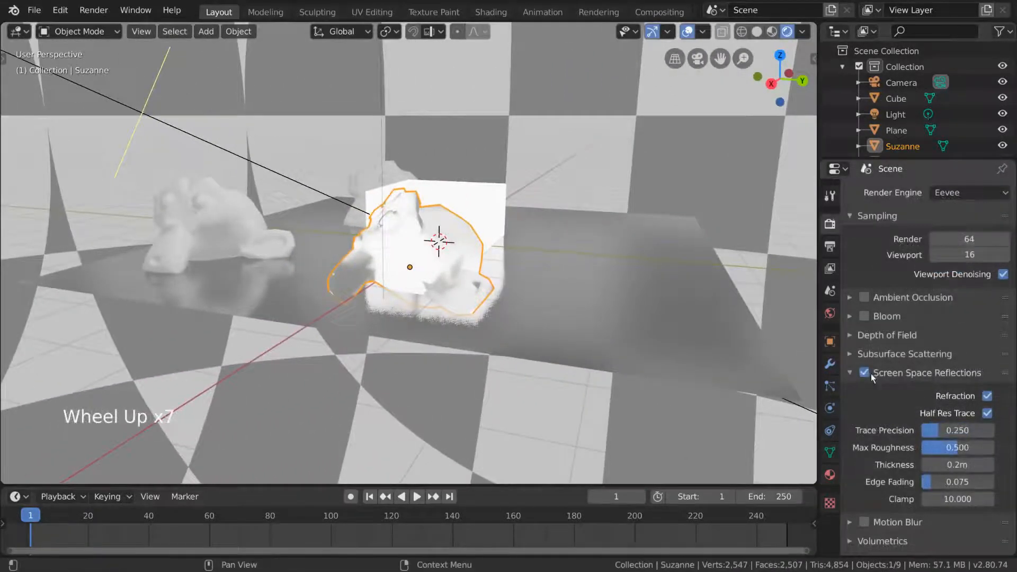
Step: Disable Screen Space Reflections and expand the Motion Blur render settings
click(865, 373)
click(884, 373)
click(890, 391)
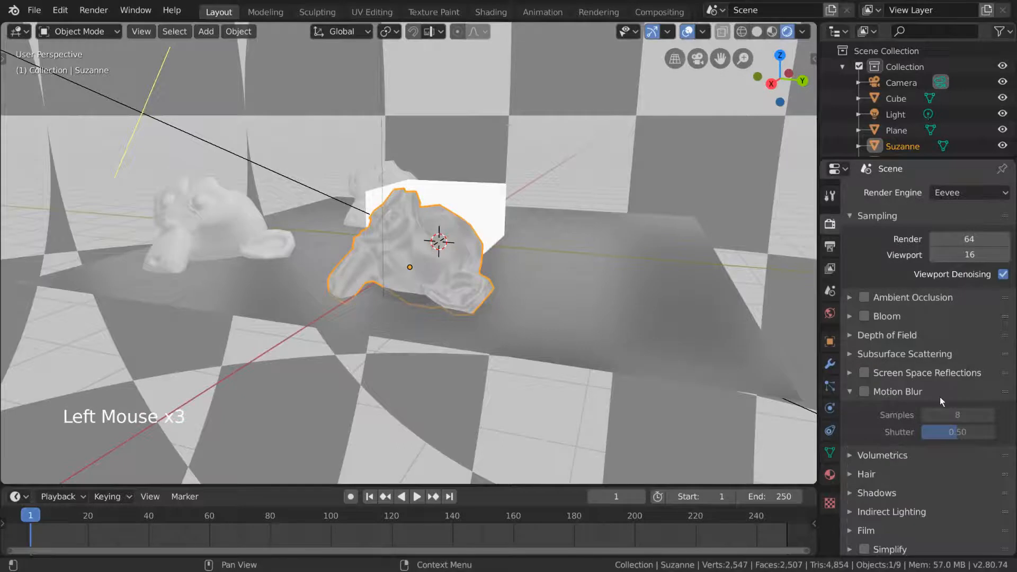
Step: Enable Motion Blur with the camera selected and look through the camera
scroll(447, 114, down, 5)
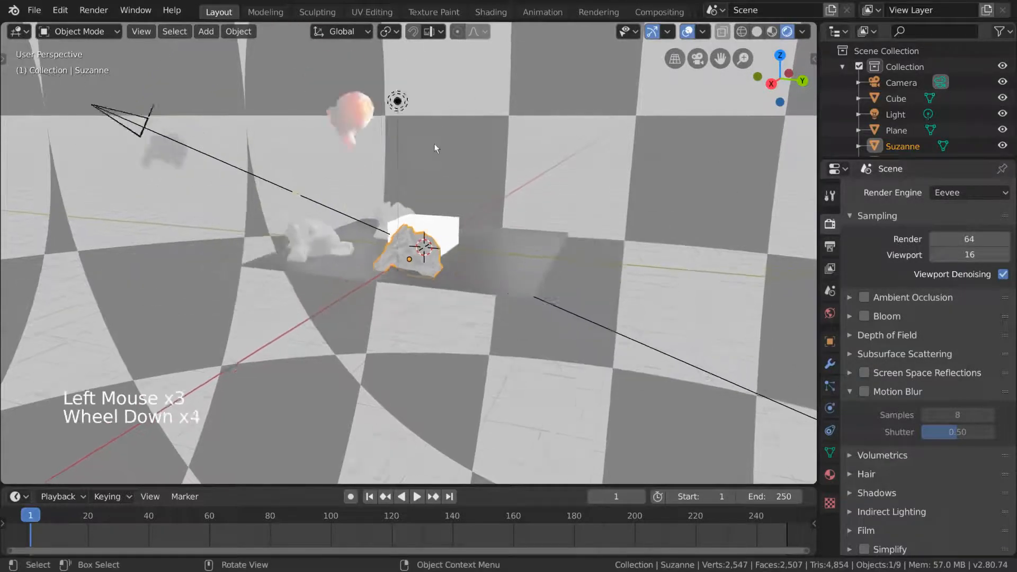
click(202, 152)
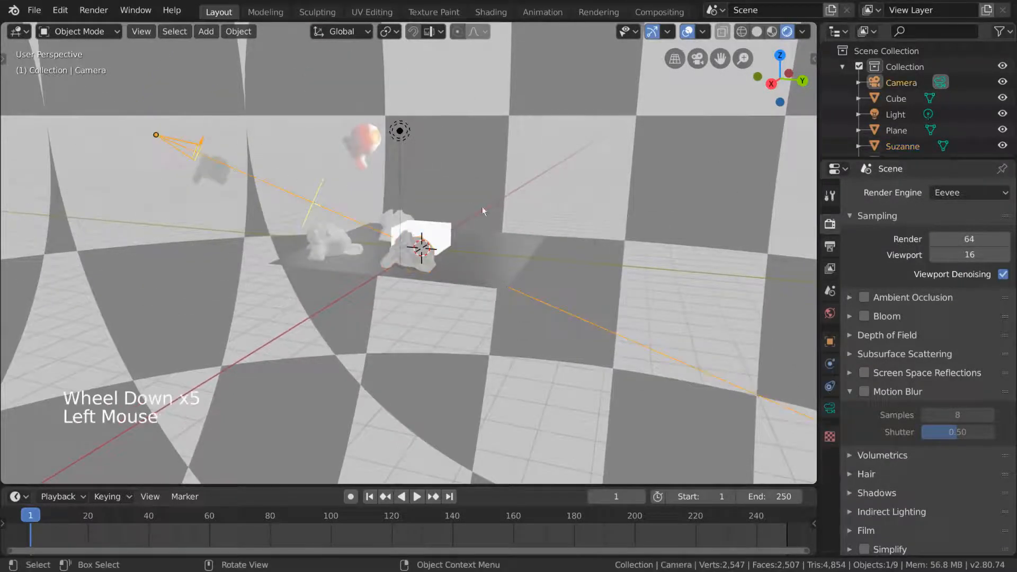
click(866, 393)
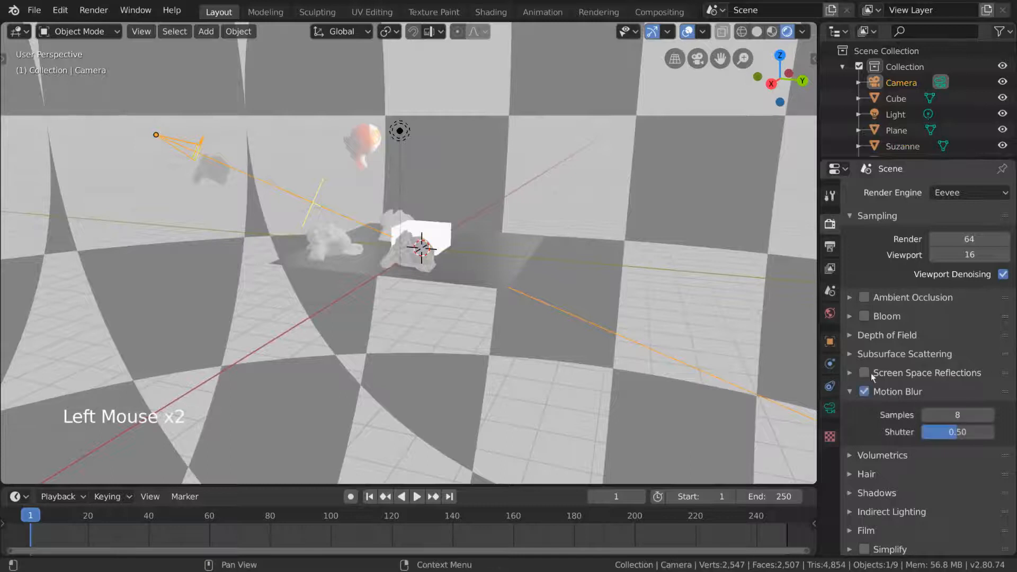
click(697, 58)
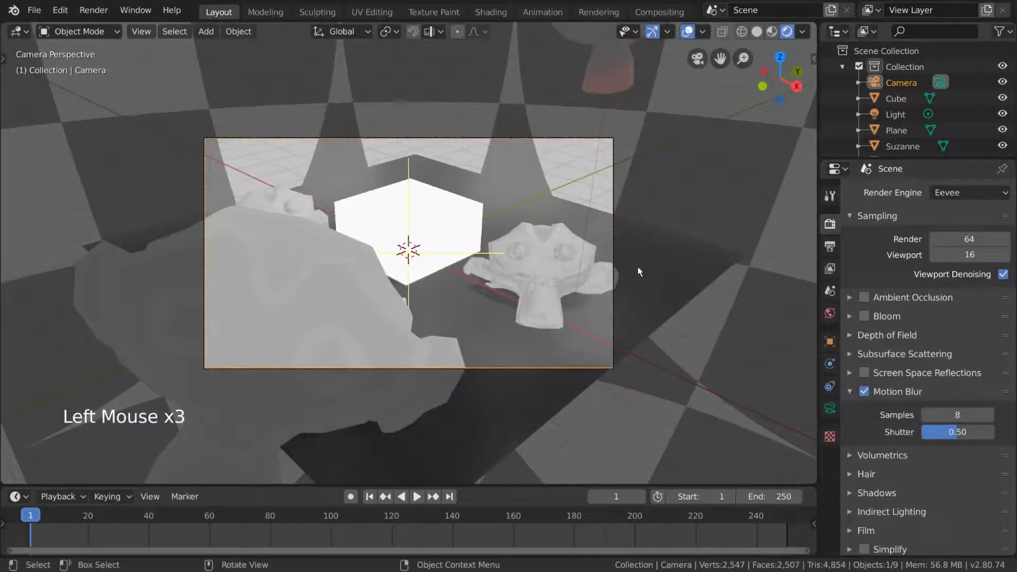
Step: Reselect the camera instead of the plane in the camera view and turn on automatic keyframing
key(KP_0)
key(KP_0)
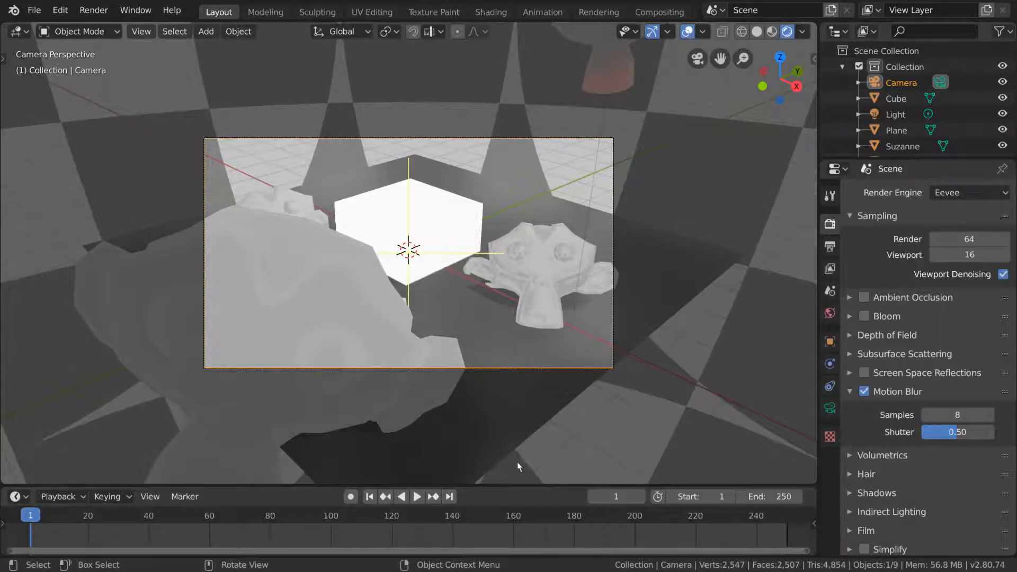
click(605, 368)
click(601, 344)
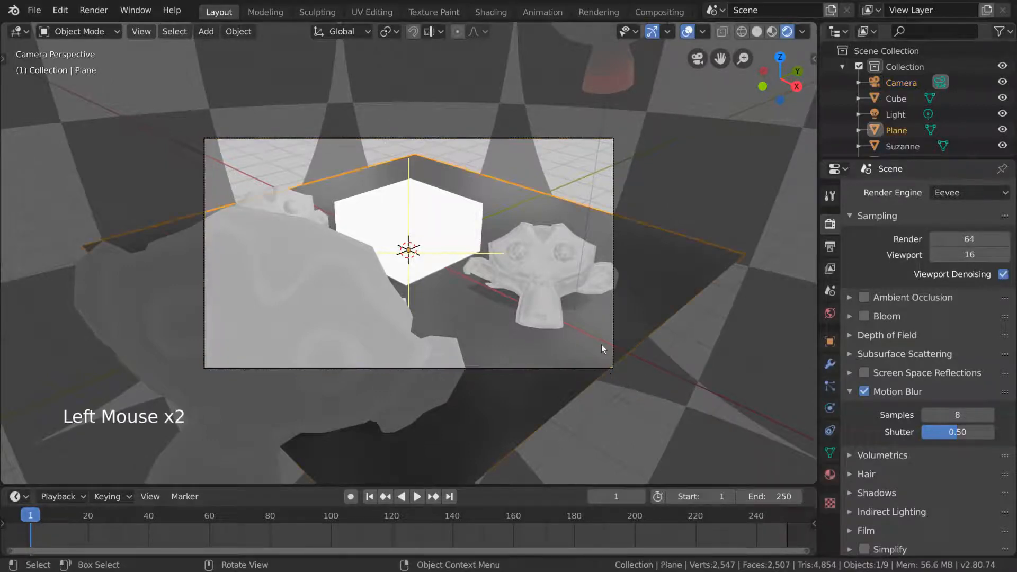
click(573, 364)
click(564, 368)
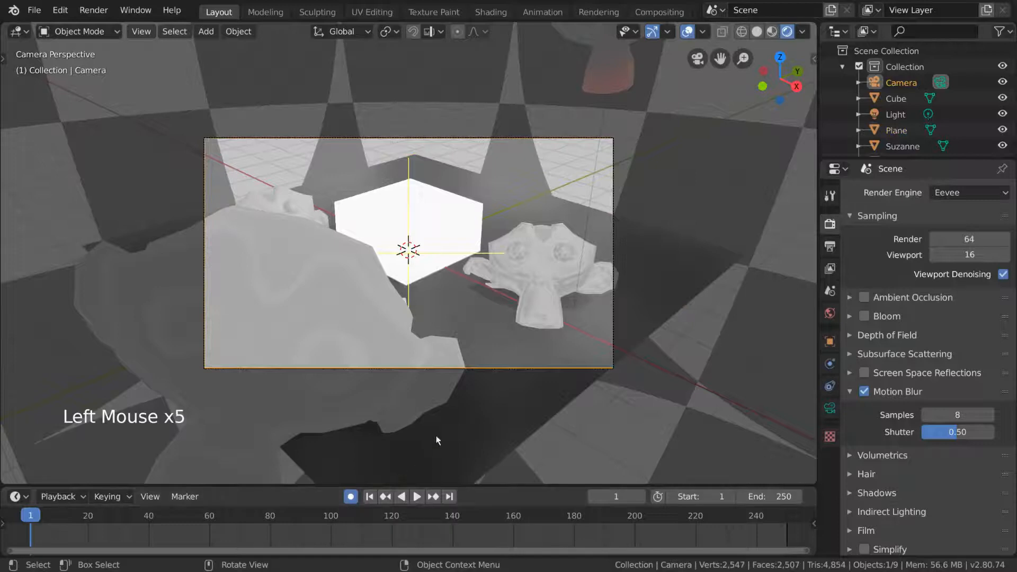
Step: Trackball-rotate the camera sideways by about 15° on frame 1 to record its starting keyframe
key(r)
key(r)
key(shift)
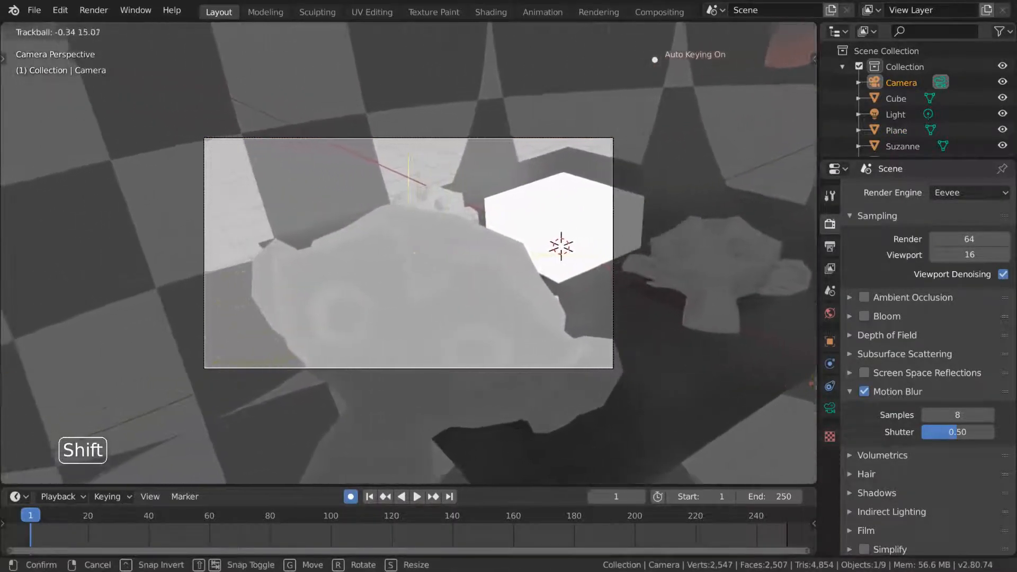
click(136, 373)
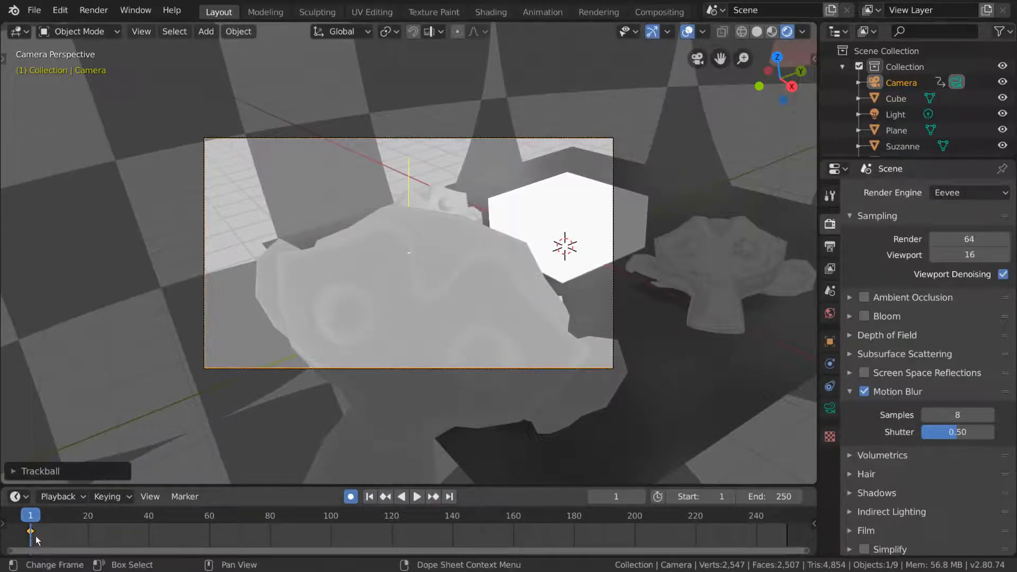
Step: Go to frame 10 and trackball-rotate the camera in the opposite direction, centring the monkey beside the white cube, to record an end keyframe
mouse_move(41, 517)
mouse_down()
mouse_move(65, 518)
mouse_move(56, 518)
mouse_up()
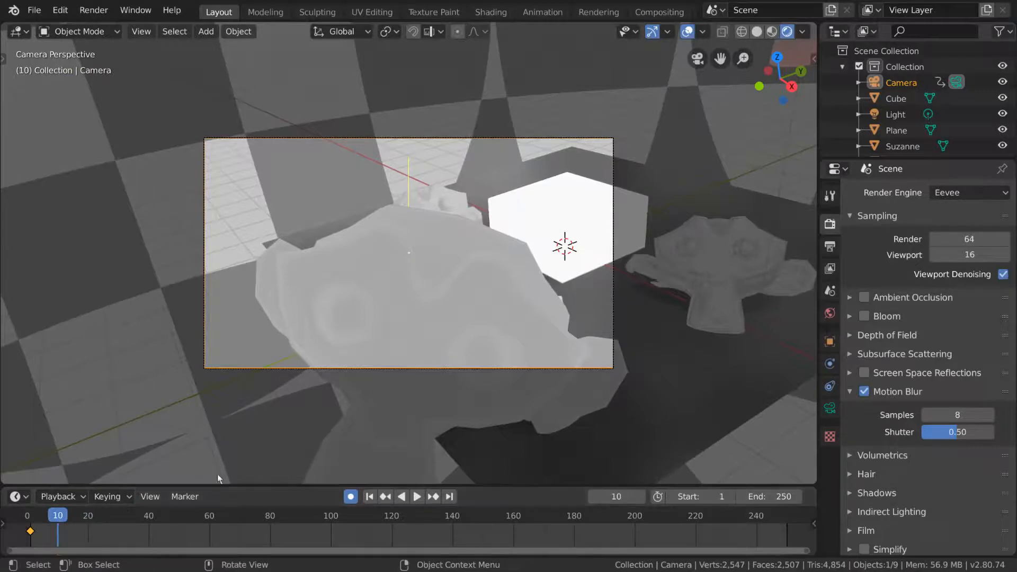
key(r)
key(r)
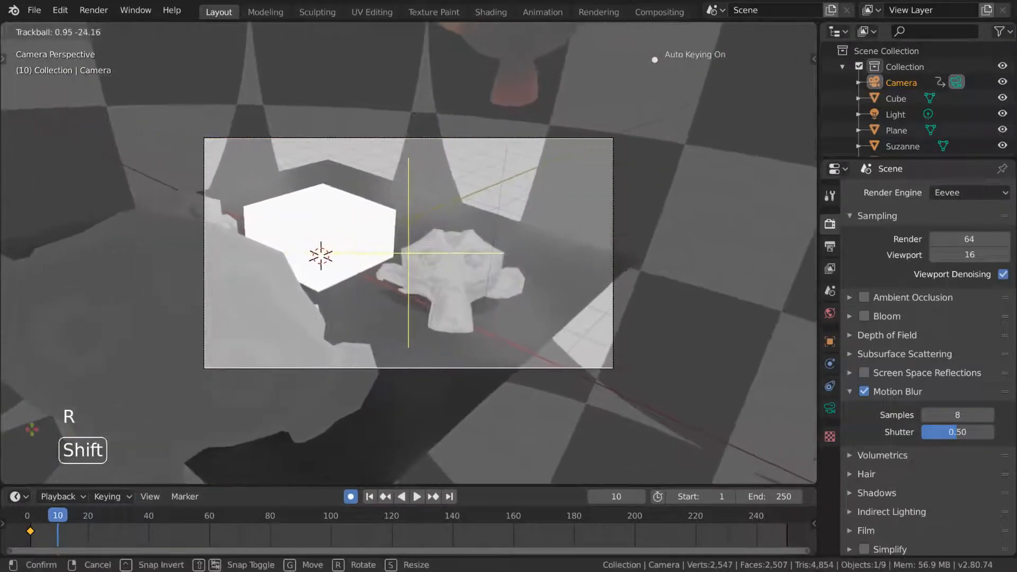
key(Return)
key(r)
key(r)
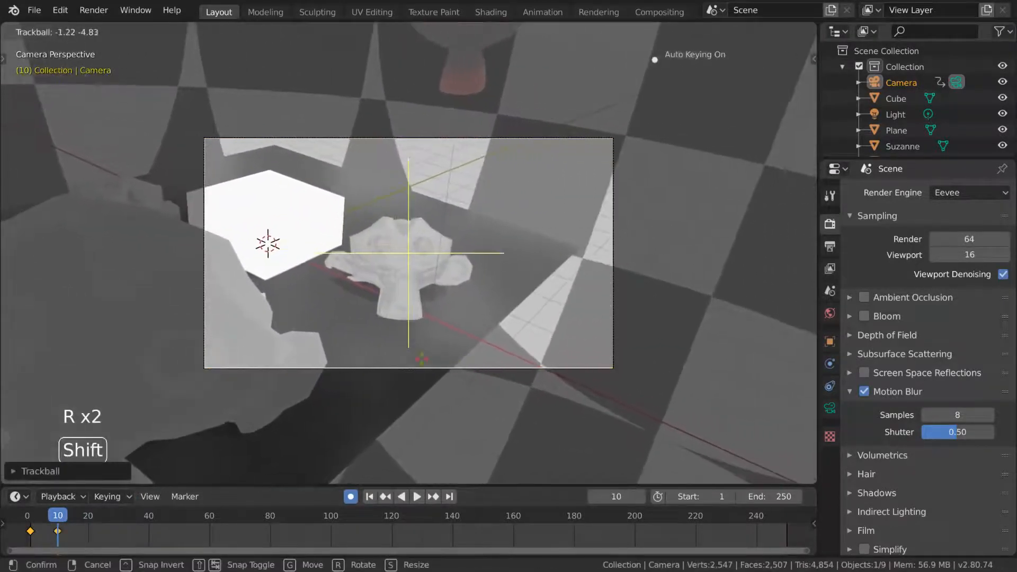
key(Return)
Step: Play the camera animation repeatedly from its start and scrub through it to examine the motion blur
click(22, 518)
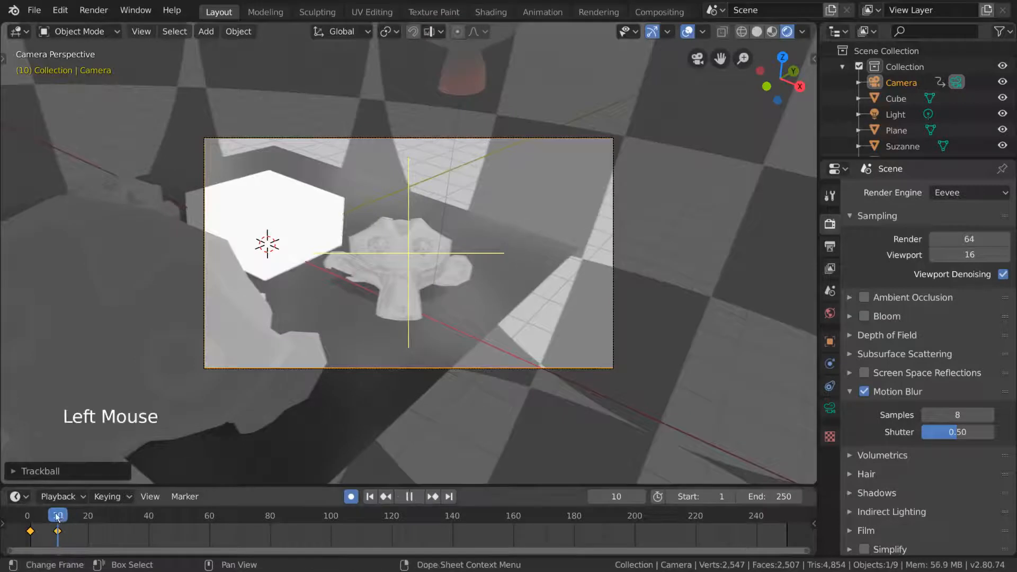
key(space)
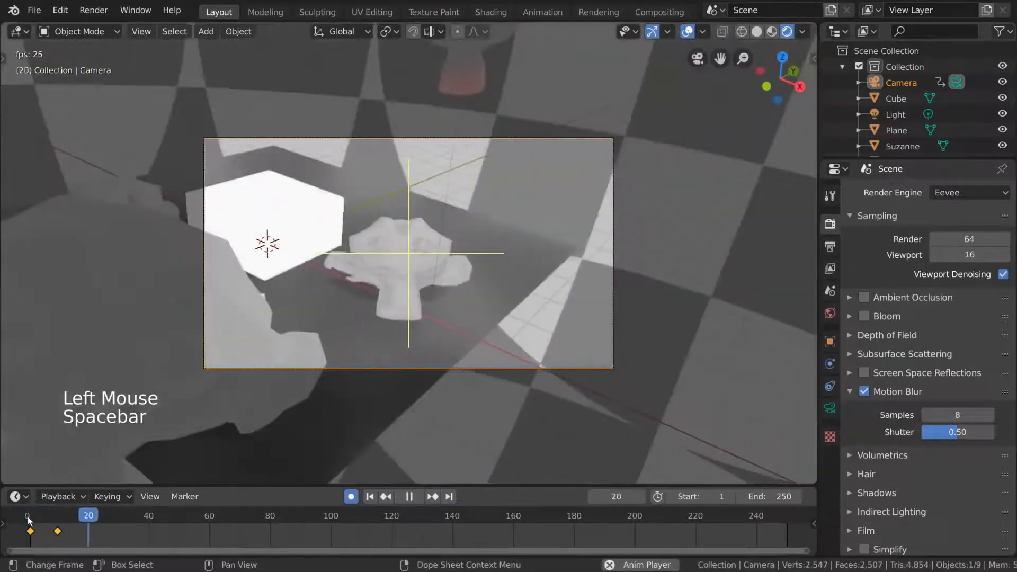
key(space)
click(30, 516)
key(space)
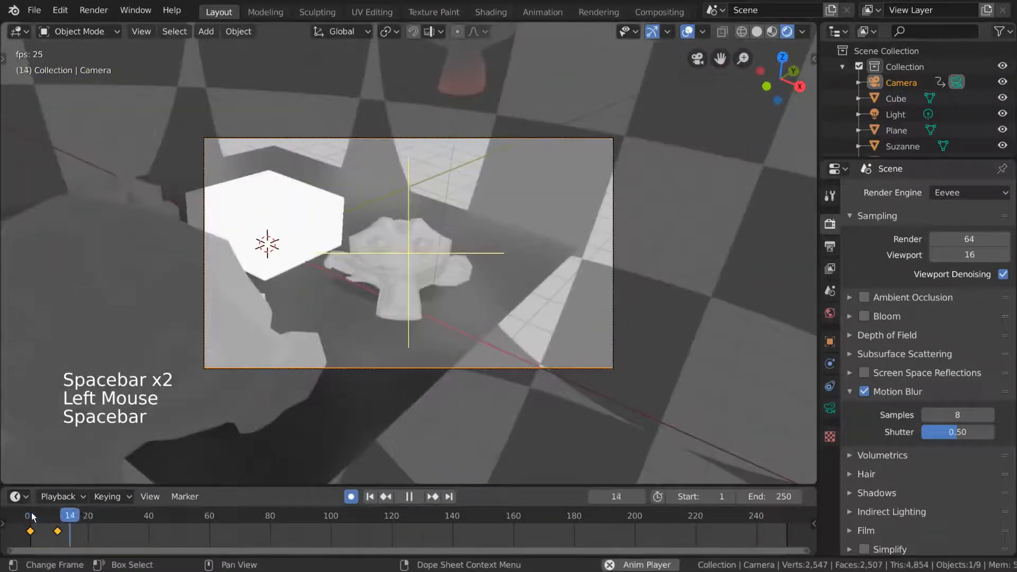
key(space)
click(24, 517)
key(space)
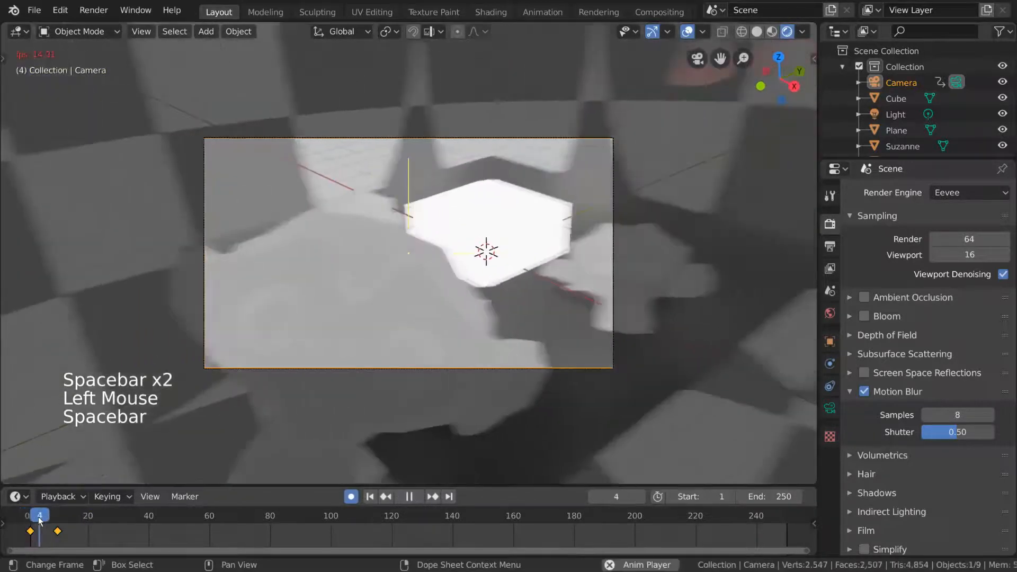
key(space)
click(76, 518)
drag(76, 519, 28, 522)
key(space)
key(space)
Step: Step frame by frame from frame 0 to frame 5 to examine the blur during the camera movement
click(24, 521)
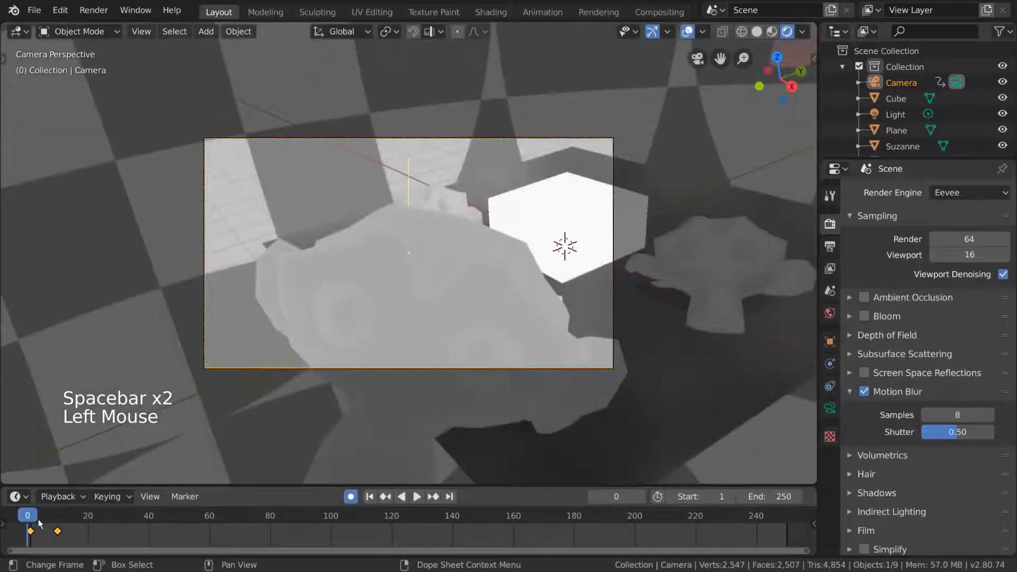
key(Right)
key(Right)
key(Right)
key(Right)
key(Right)
key(Right)
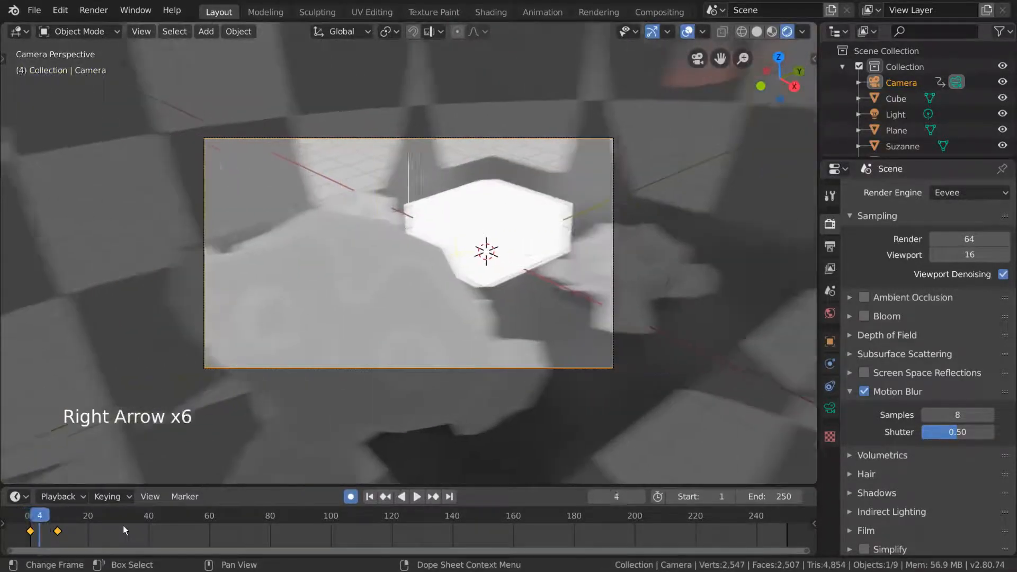
key(Right)
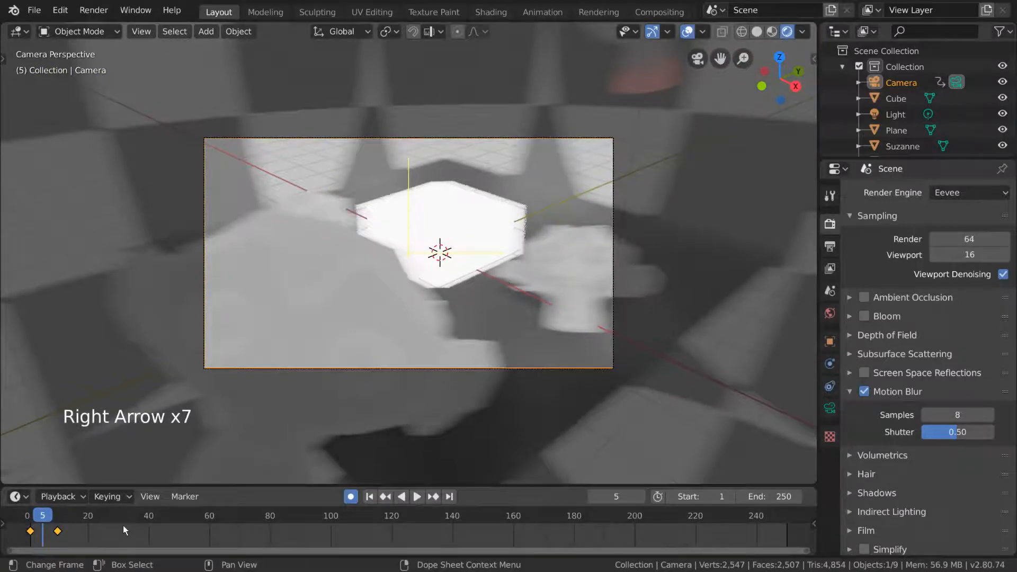
Step: Toggle Motion Blur off and on to compare frame 5 with and without the effect
click(862, 392)
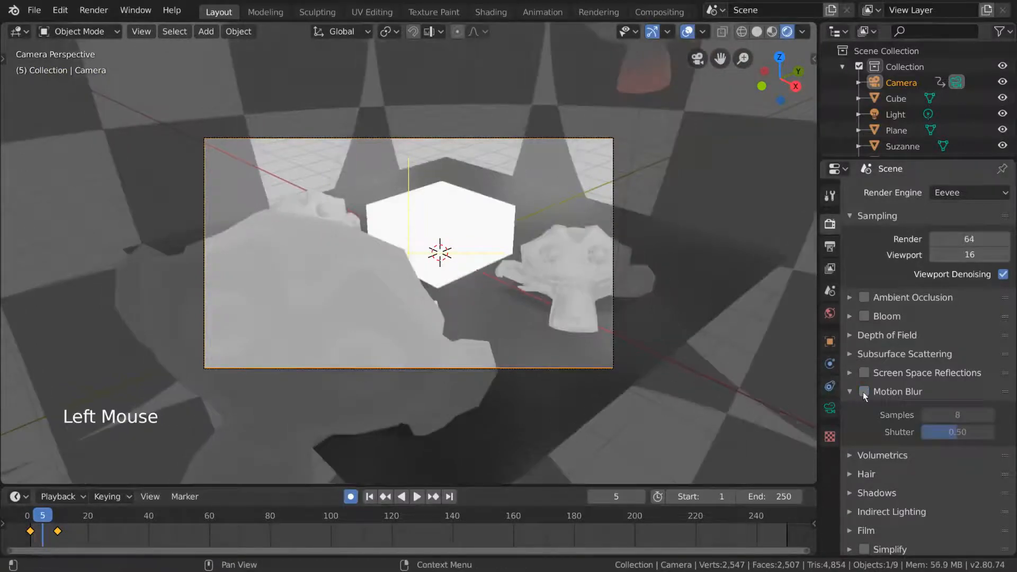
click(862, 392)
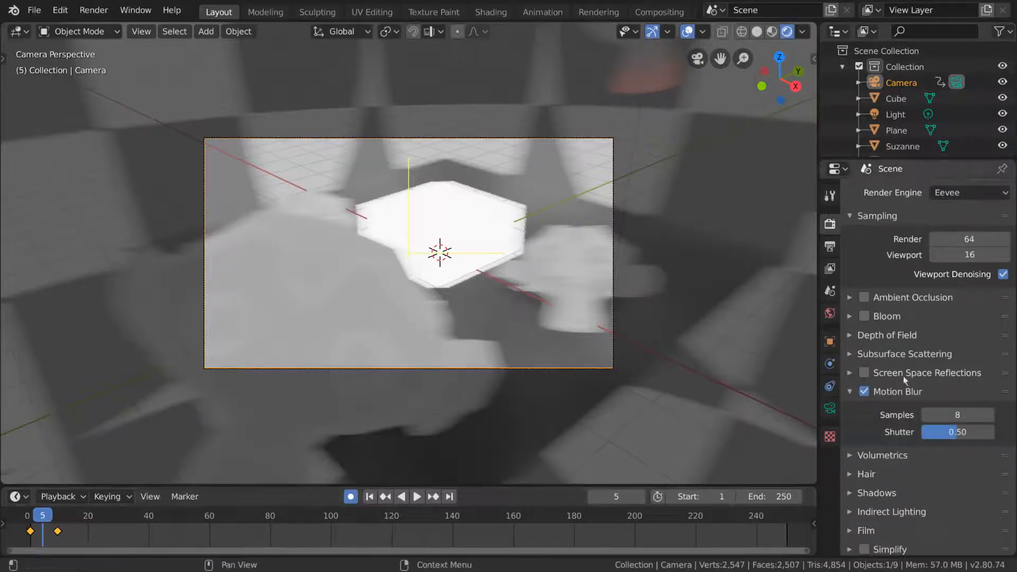
click(868, 391)
click(864, 393)
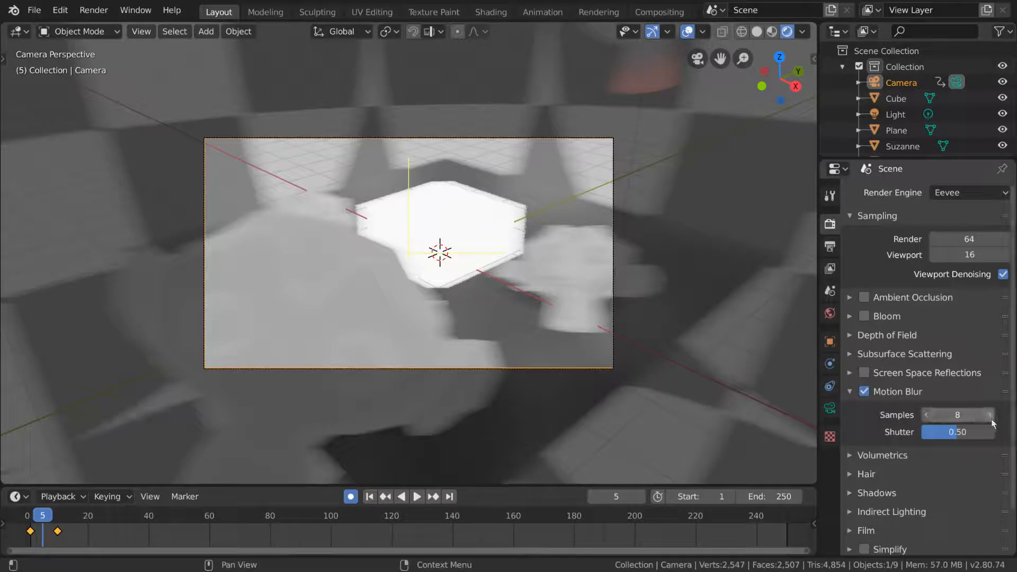
Step: Try higher Motion Blur shutter and sample values, and set the samples back to 8
drag(971, 436, 958, 415)
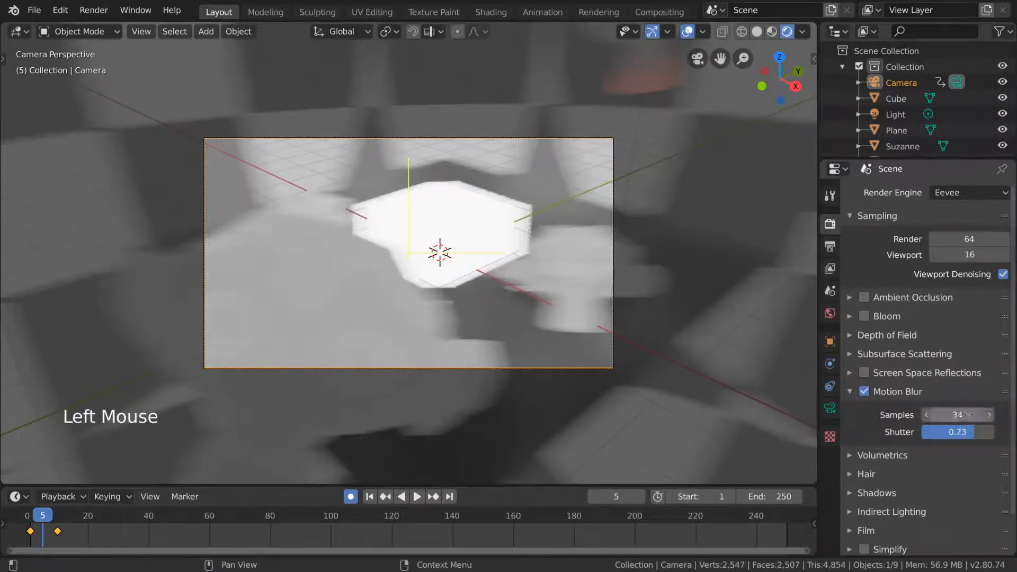
double_click(958, 414)
text(8)
key(Return)
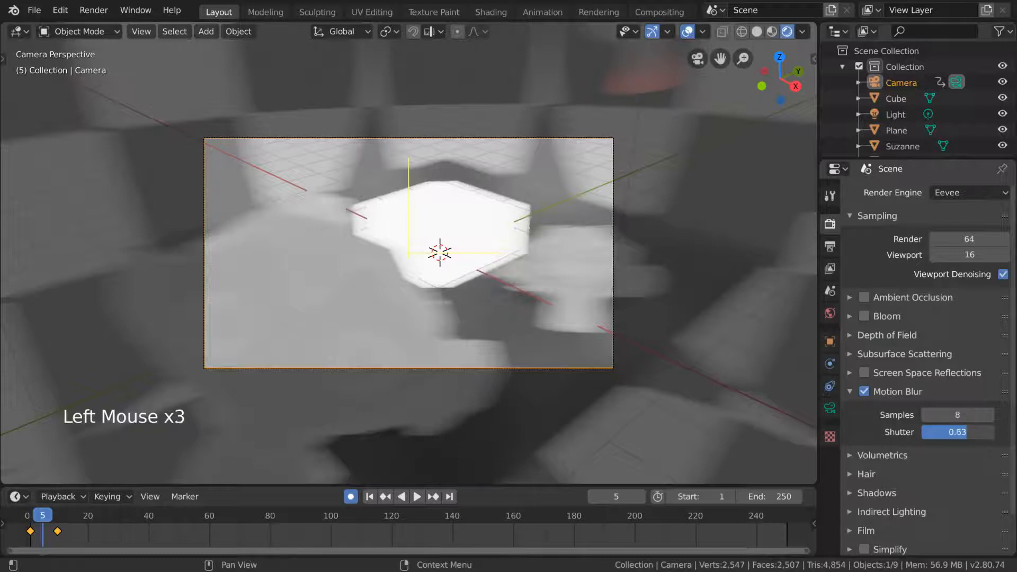
Step: Disable Motion Blur, collapse its settings and expand the Volumetrics render settings
click(863, 391)
click(892, 389)
click(898, 412)
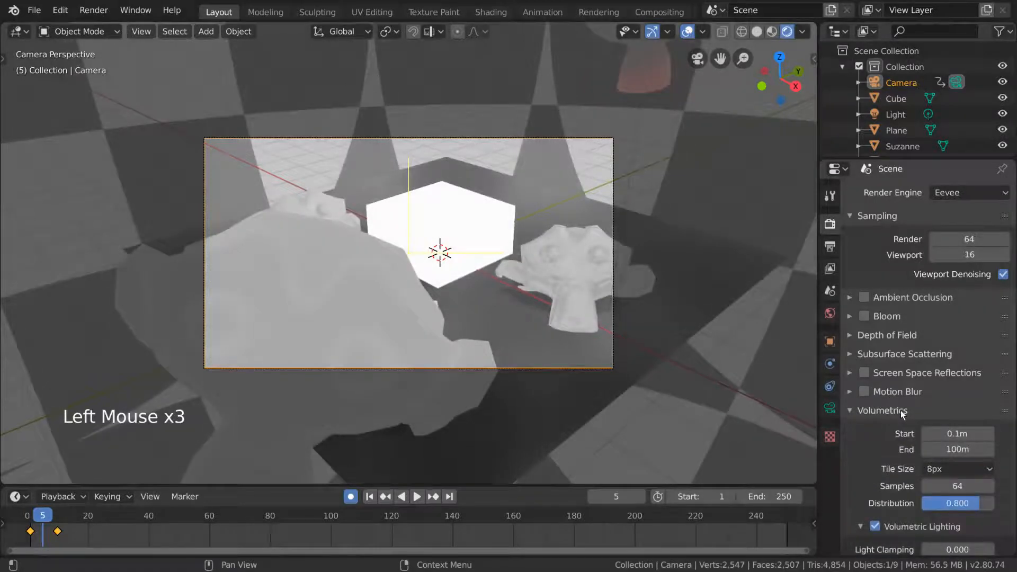
click(895, 410)
scroll(892, 411, down, 7)
click(898, 409)
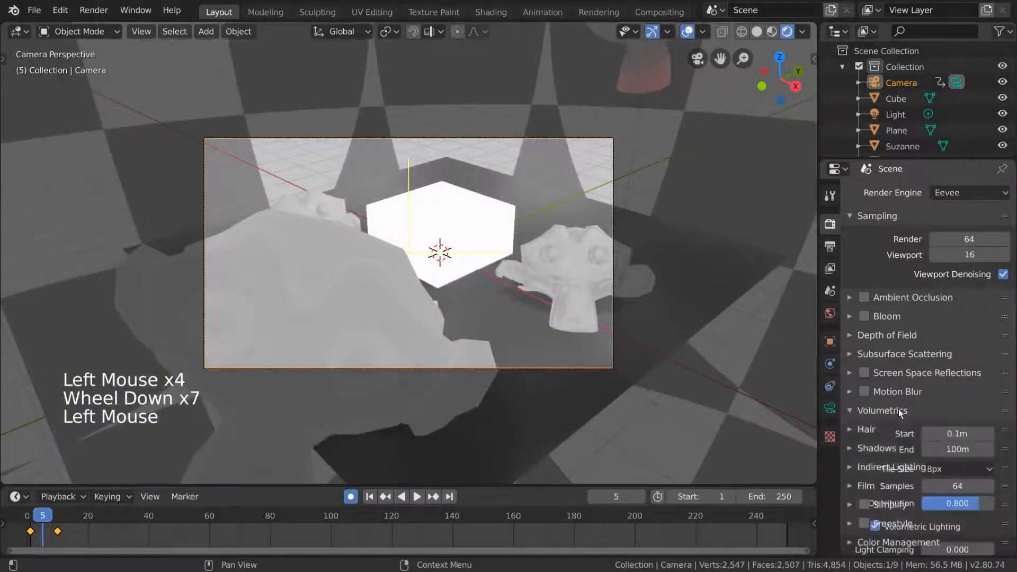
scroll(905, 407, down, 7)
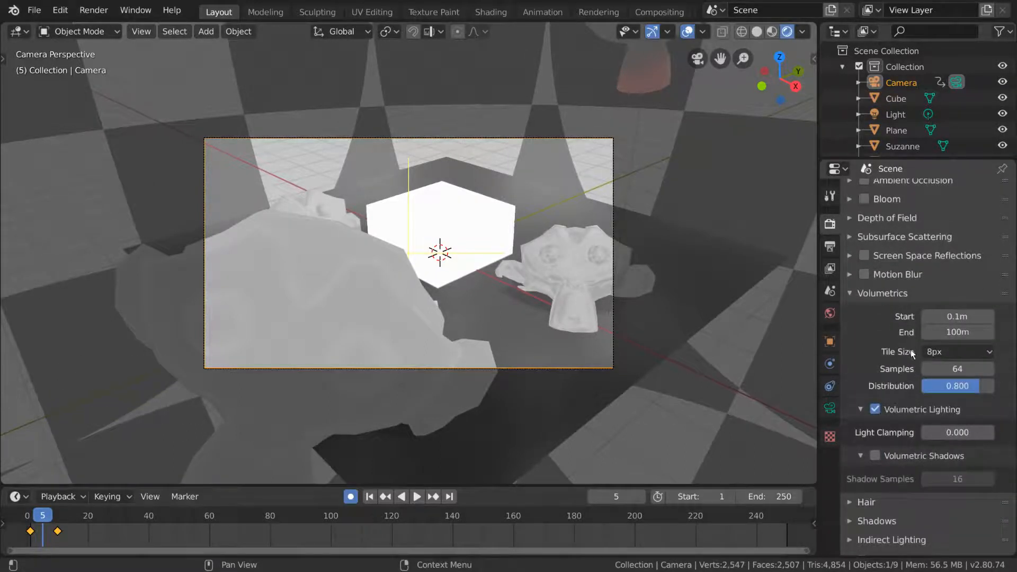
Step: Leave the camera view, add a cube and move it above the plane, beside the white cube
middle_drag(706, 373, 586, 293)
scroll(678, 373, down, 2)
scroll(576, 295, down, 1)
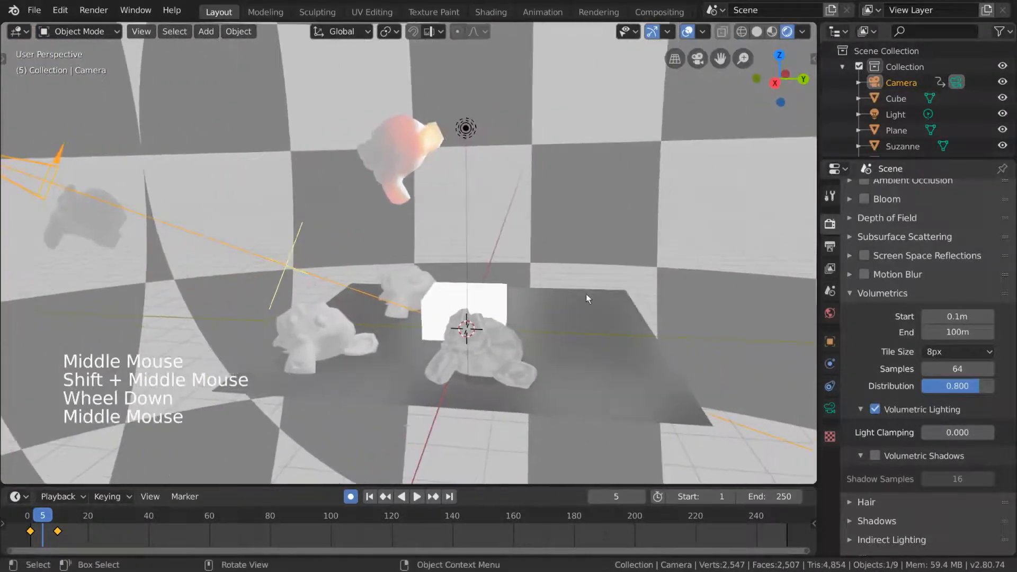
key(shift+a)
click(654, 274)
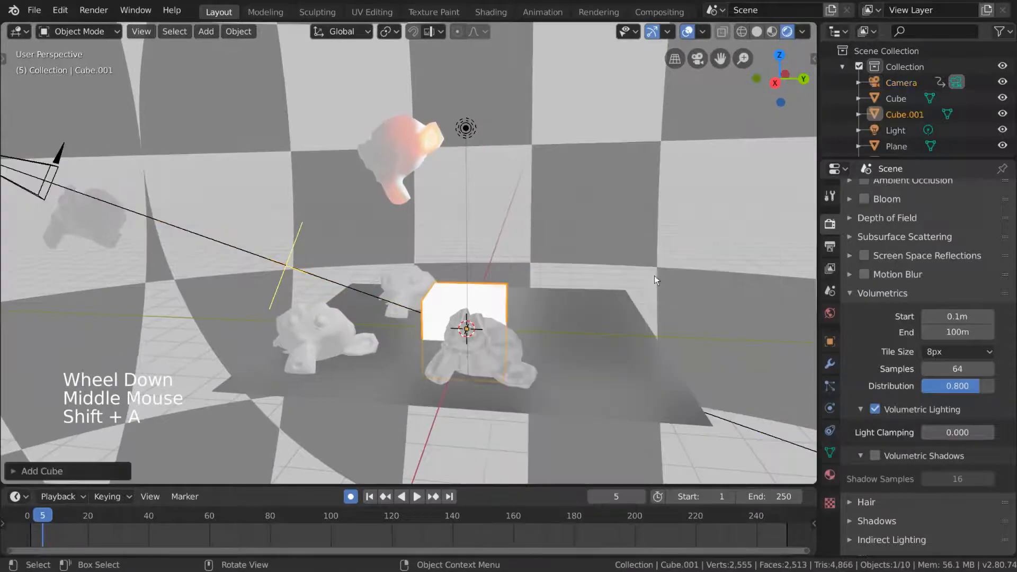
key(g)
click(676, 260)
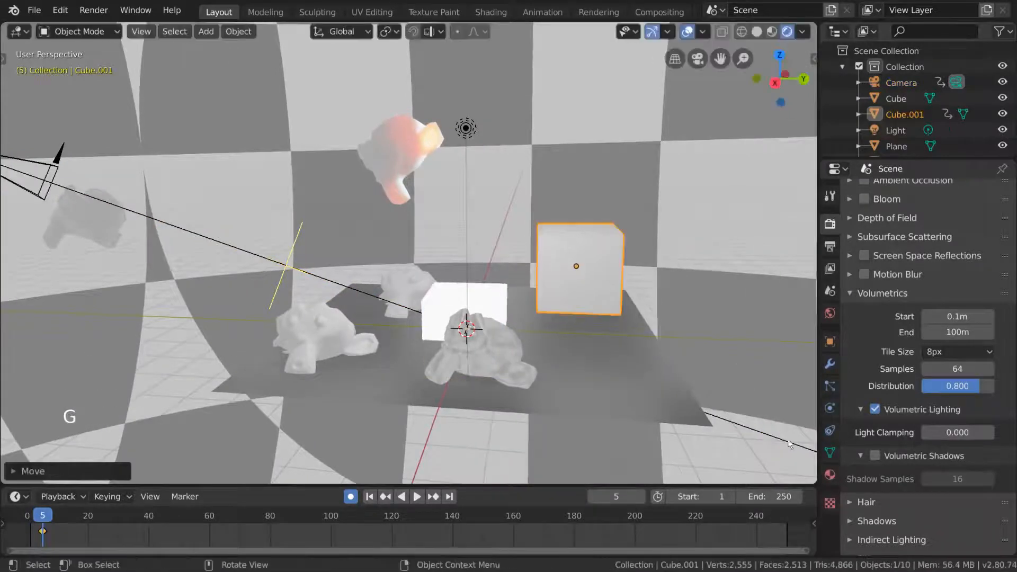
Step: Create a new material for the added cube and remove its surface shader
click(829, 475)
click(947, 257)
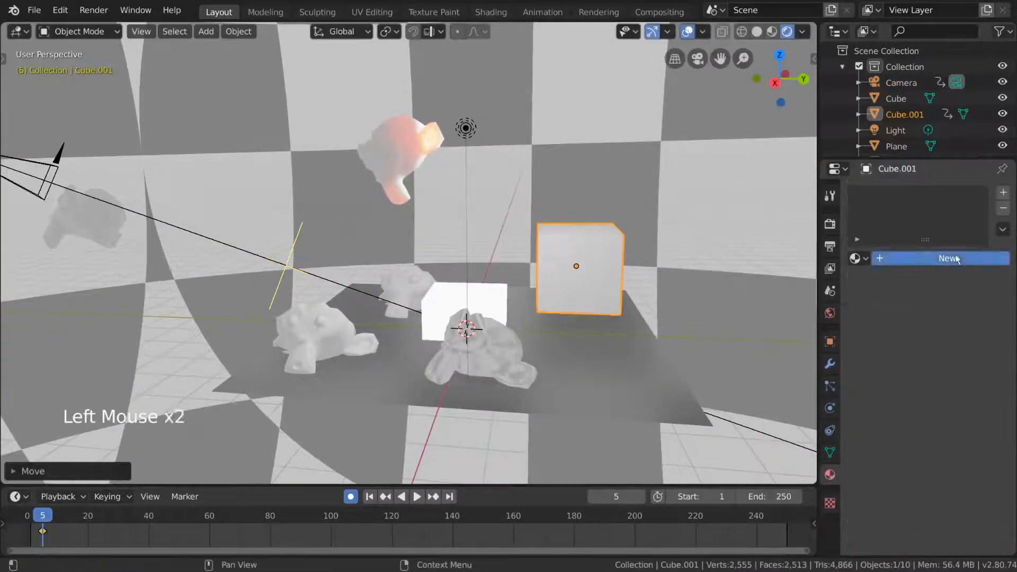
click(958, 351)
mouse_move(911, 9)
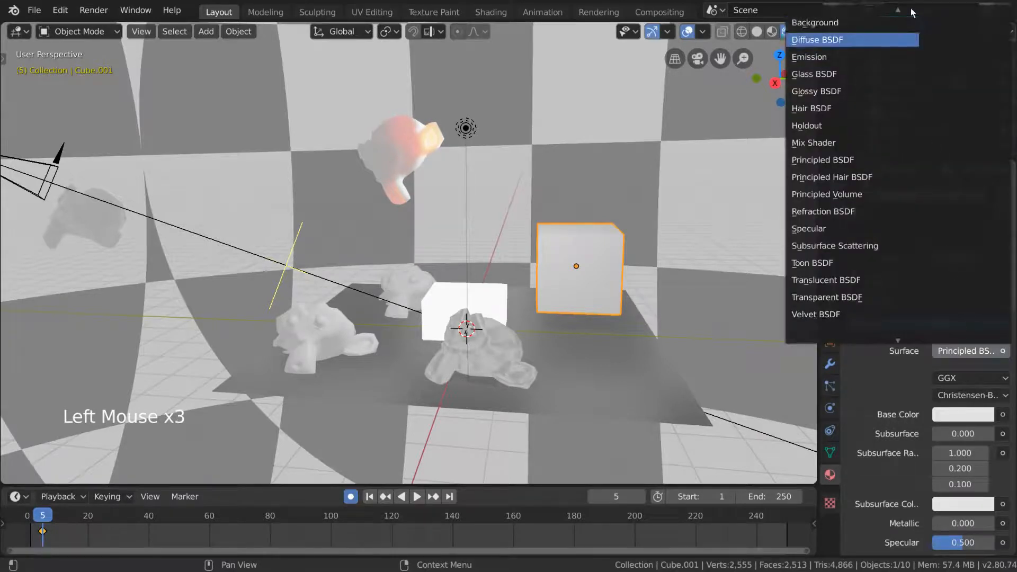
click(979, 36)
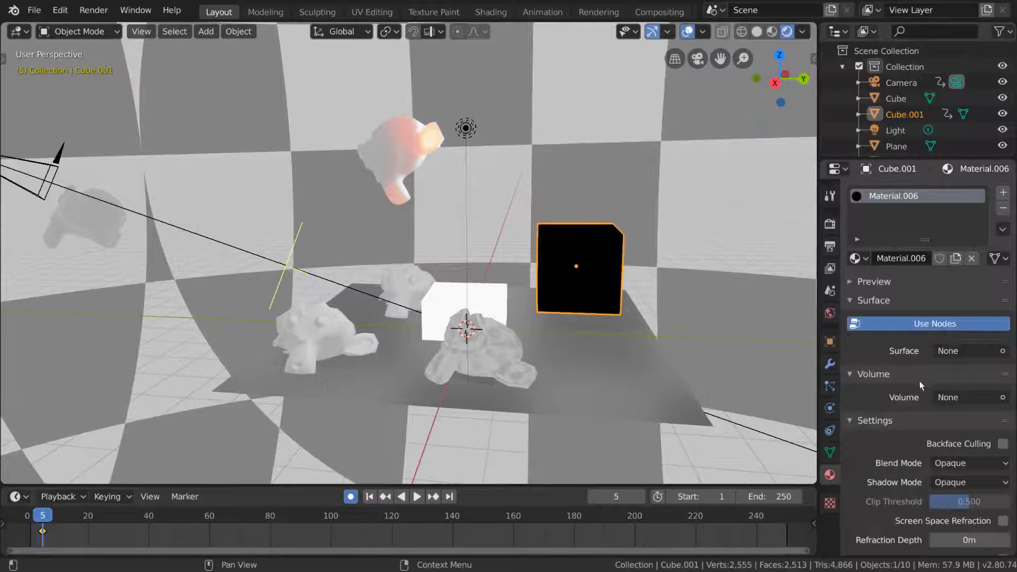
Step: Assign a Volume Scatter shader to the volume of the cube's material
click(935, 377)
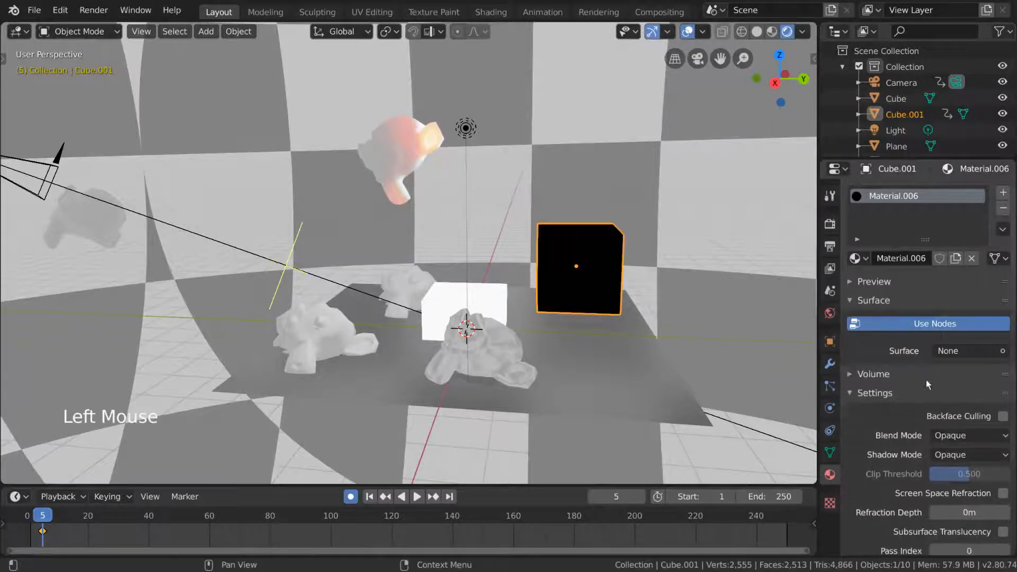
click(869, 373)
click(988, 397)
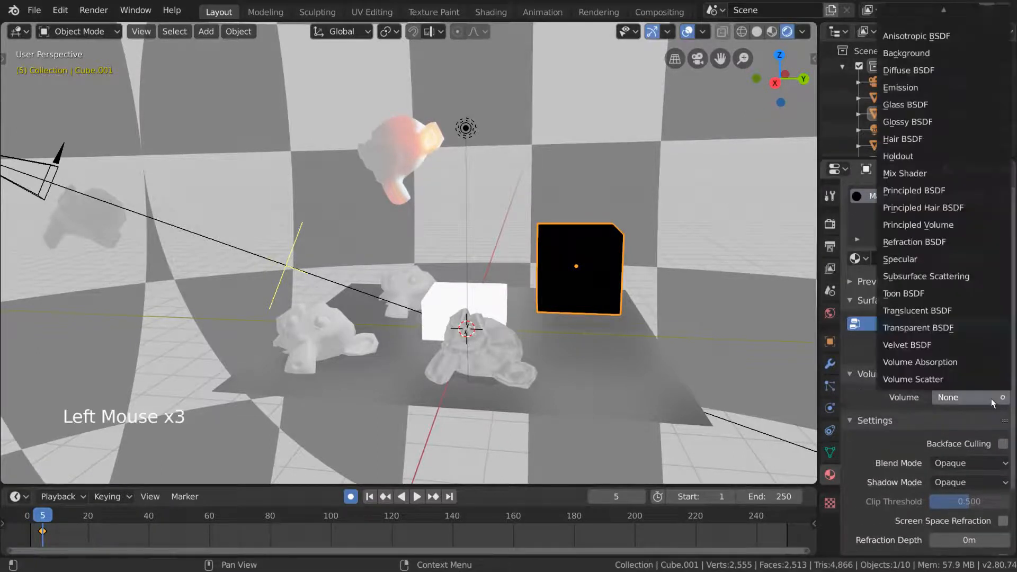
click(939, 380)
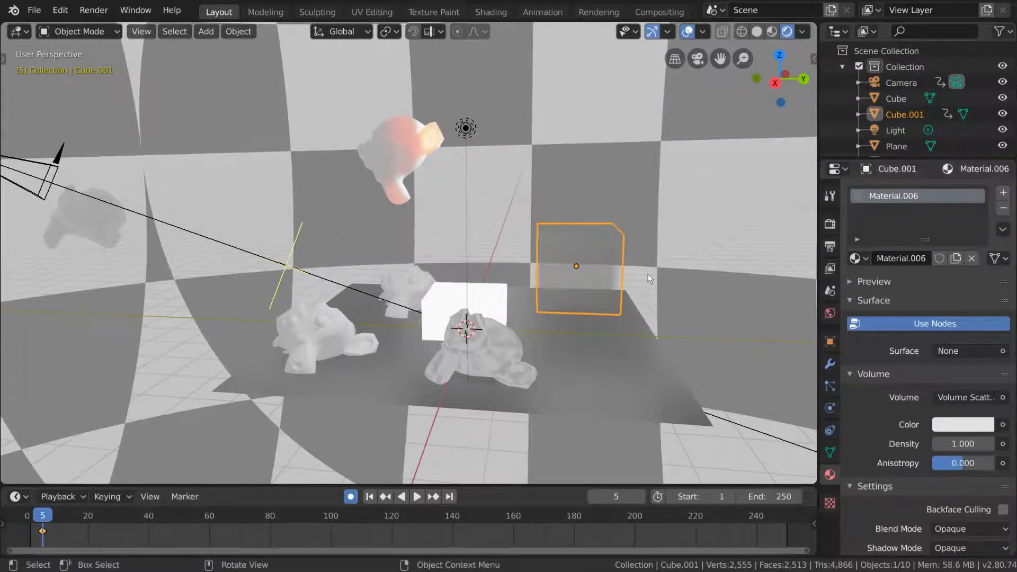
Step: Scale the volume cube up to several times its size and move it so it surrounds the light and part of the scene
key(s)
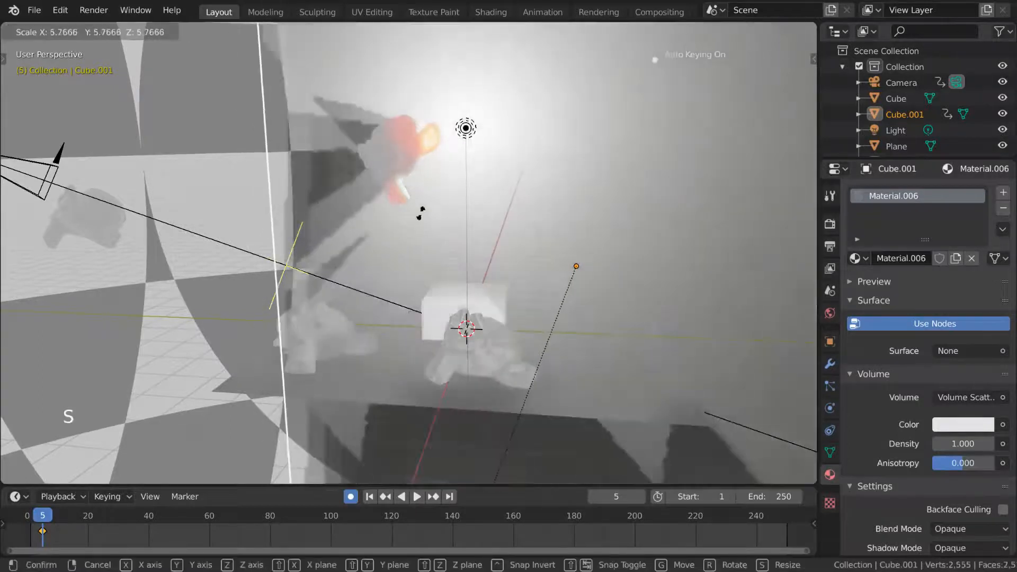
click(496, 153)
middle_drag(496, 153, 537, 120)
scroll(558, 126, down, 3)
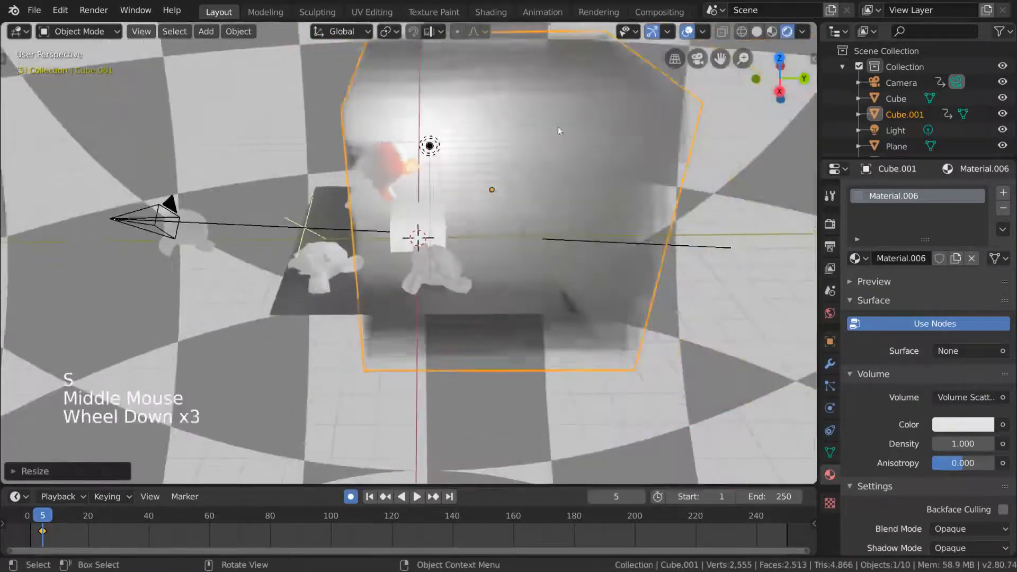
key(g)
click(600, 197)
middle_drag(539, 160, 541, 120)
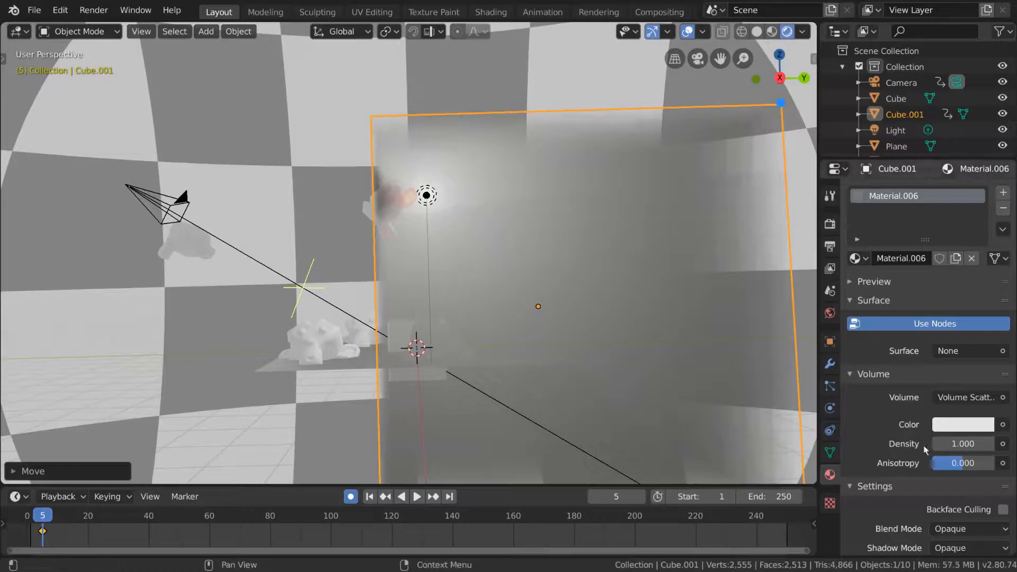
Step: Set the Volume Scatter density of the large cube's material to 0.5
click(970, 440)
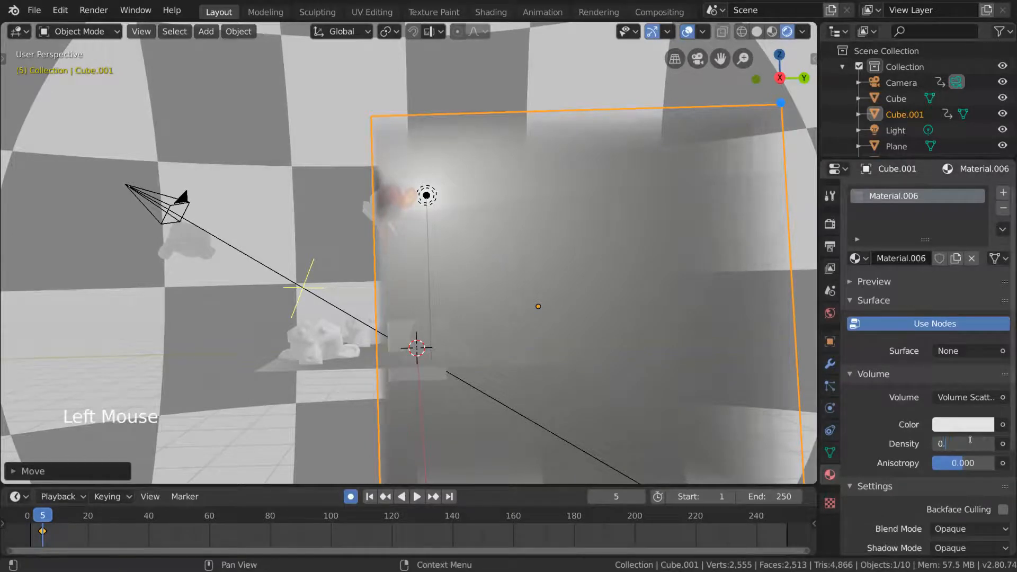
text(0.5)
key(Return)
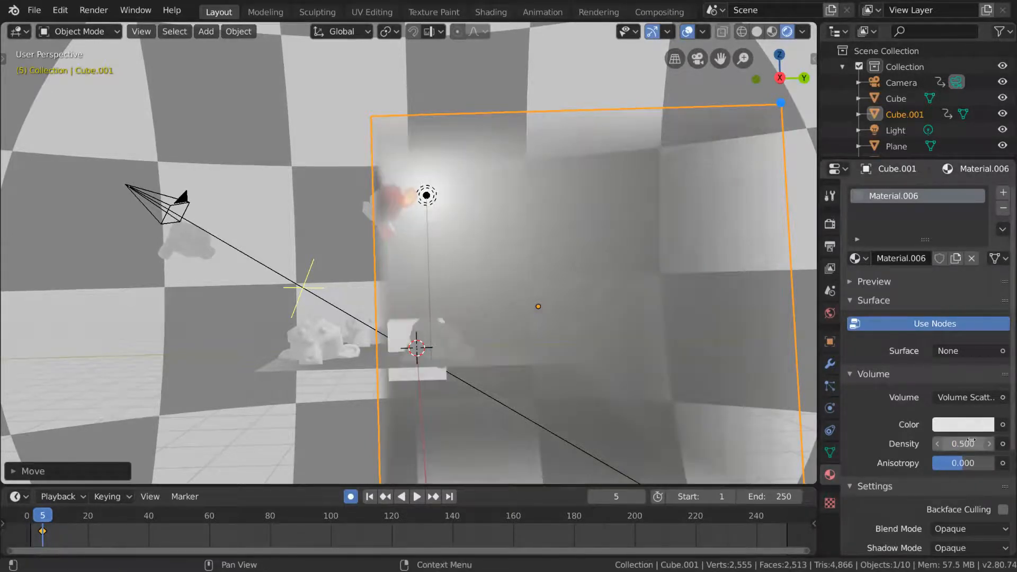
middle_drag(477, 371, 524, 366)
scroll(508, 323, down, 2)
middle_drag(491, 284, 380, 316)
Step: Select the monkey head in front, show the render settings, and examine the fog cube from near and far against the volumetric range
click(317, 318)
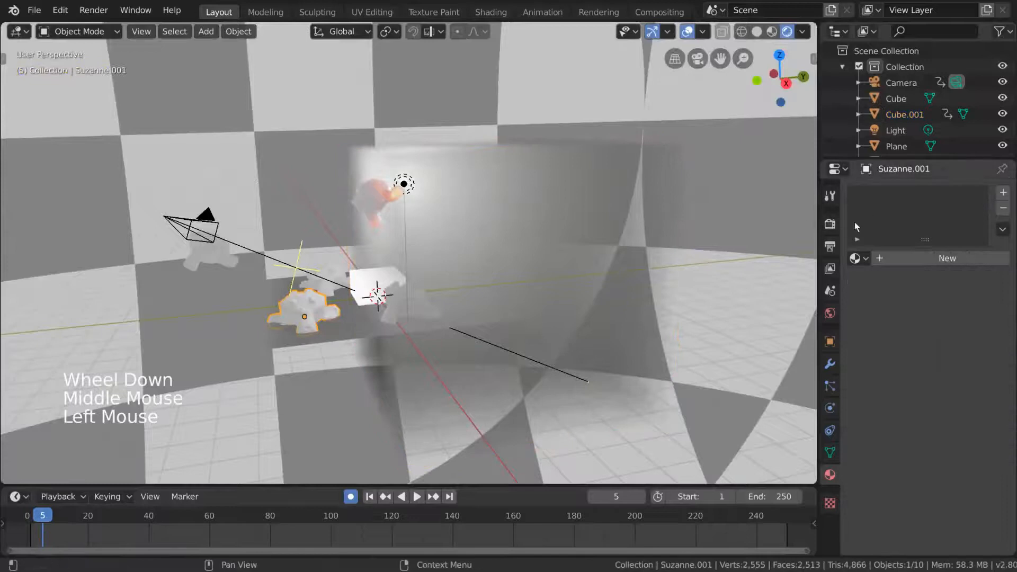
click(830, 223)
middle_drag(630, 252, 610, 253)
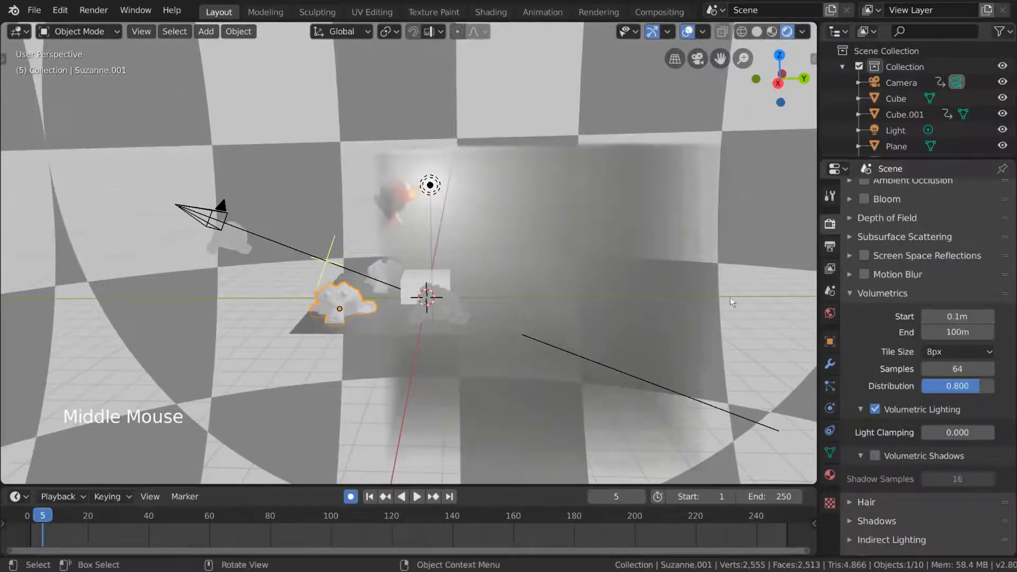
scroll(471, 296, down, 3)
scroll(736, 194, up, 3)
middle_drag(719, 202, 465, 227)
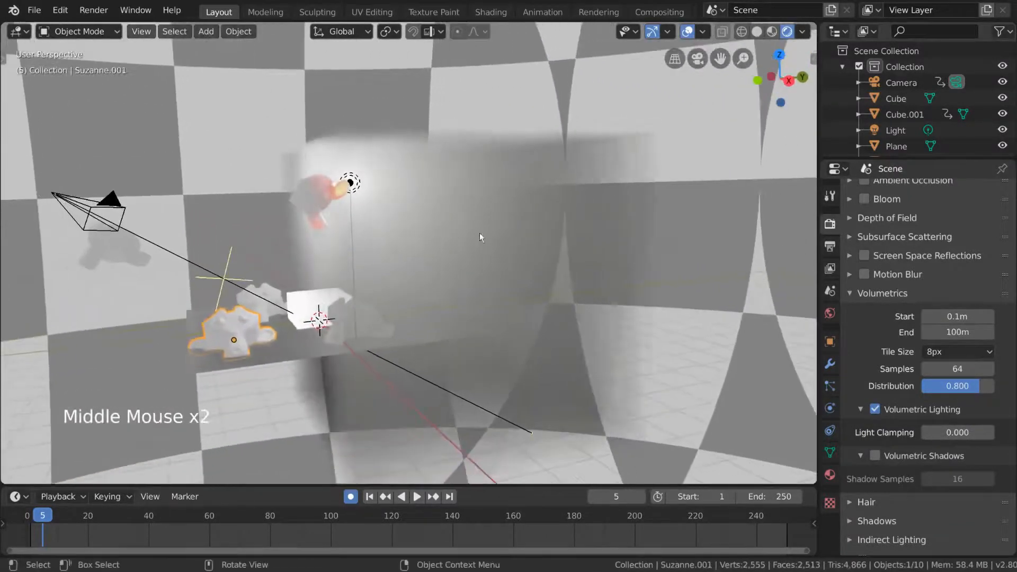
scroll(627, 258, down, 11)
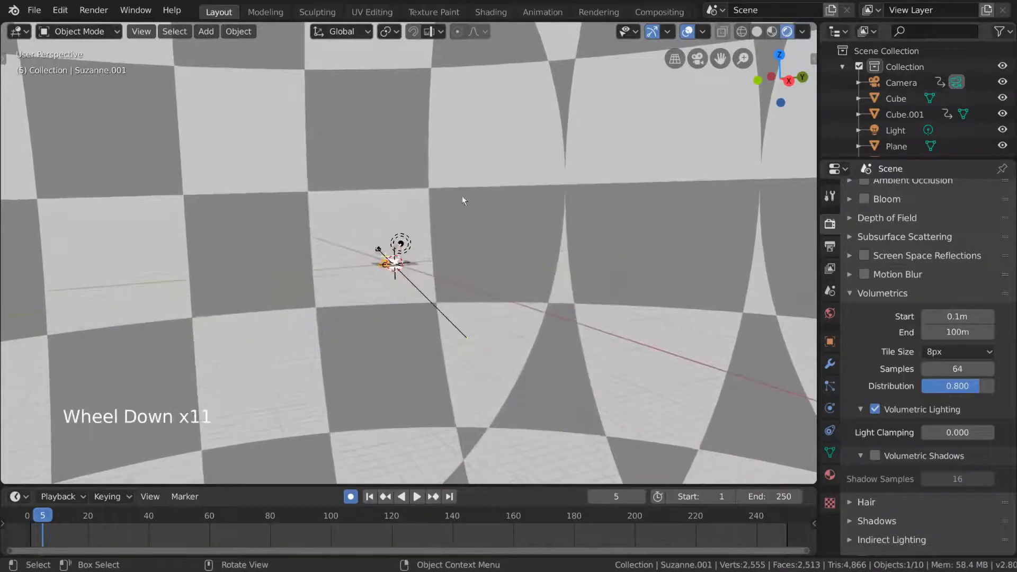
scroll(534, 273, up, 2)
scroll(534, 273, down, 1)
scroll(534, 274, up, 1)
scroll(534, 273, down, 1)
scroll(534, 273, up, 1)
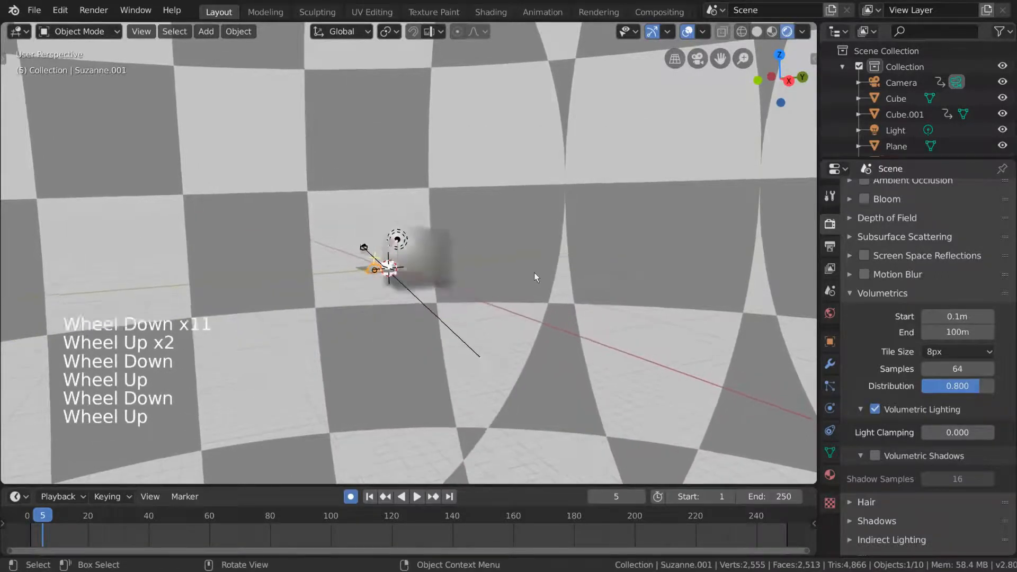
scroll(534, 272, up, 1)
ctrl+middle_drag(536, 272, 27, 216)
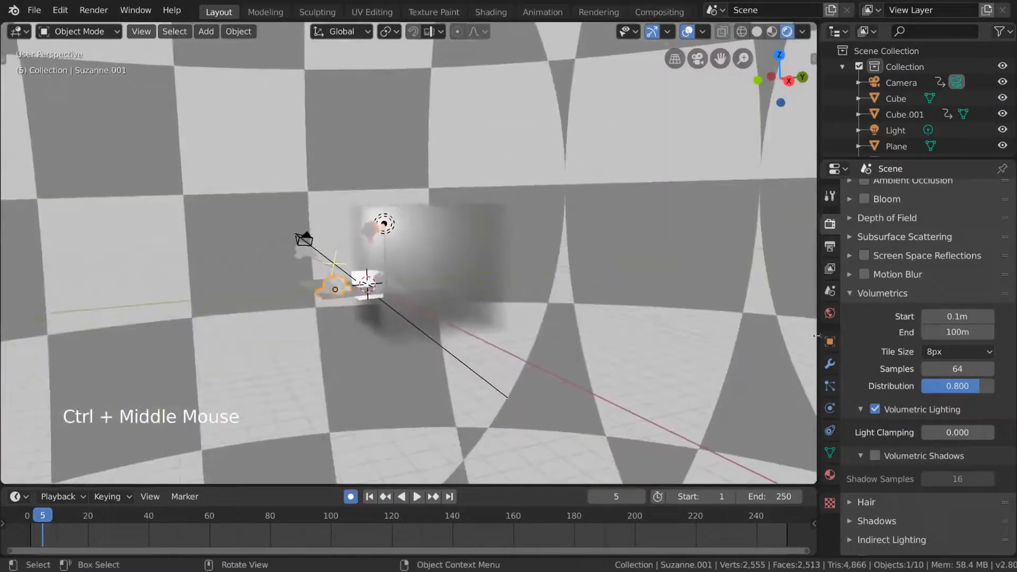
Step: Set the volumetric Start distance to 10 m and inspect the fog up close around the monkey head inside it
click(953, 317)
text(10)
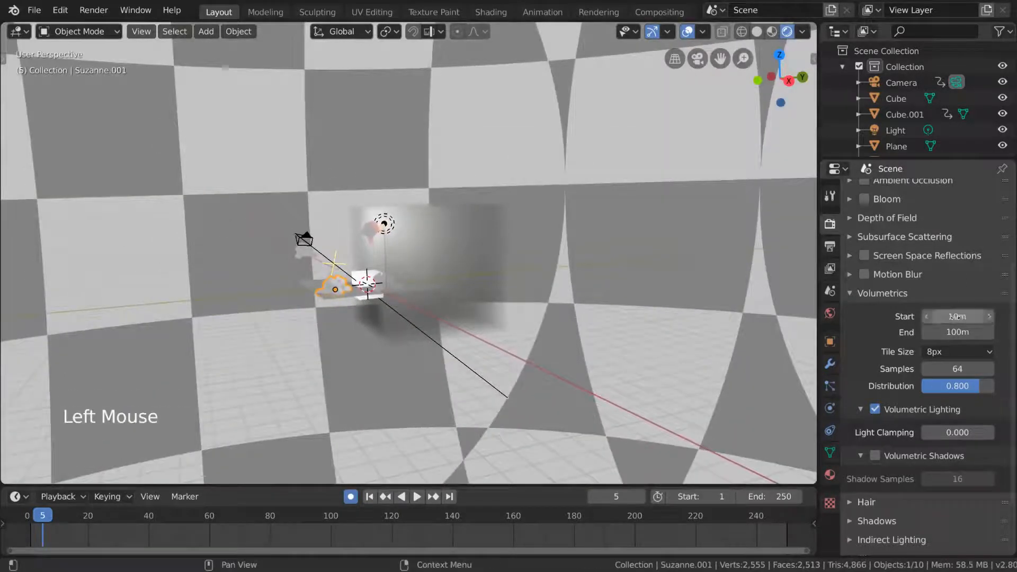
key(Return)
scroll(688, 270, up, 6)
scroll(562, 299, up, 2)
shift+scroll(411, 384, up, 1)
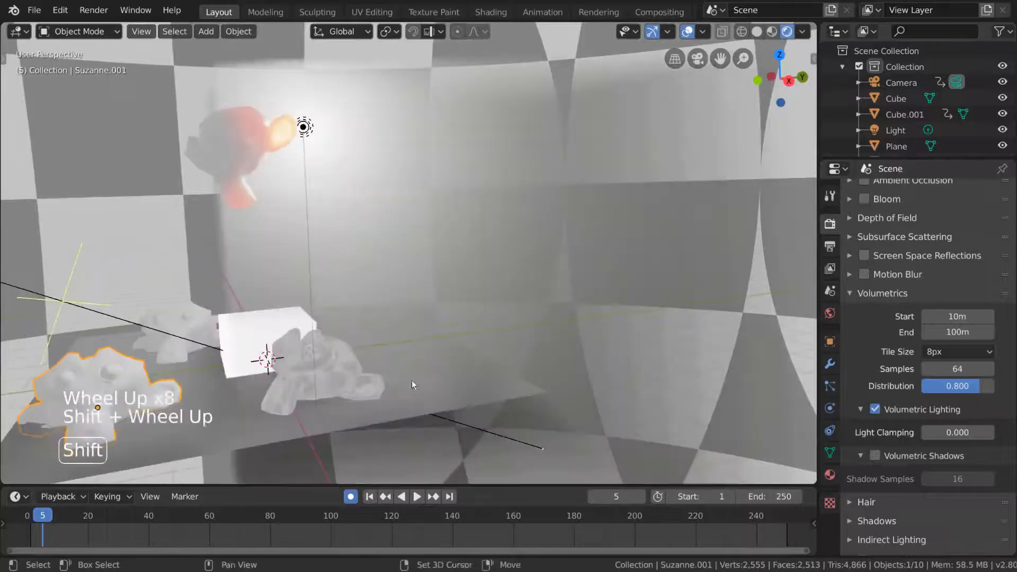
shift+middle_drag(411, 383, 493, 275)
scroll(493, 275, down, 1)
scroll(488, 277, up, 4)
scroll(487, 275, up, 3)
scroll(487, 275, down, 5)
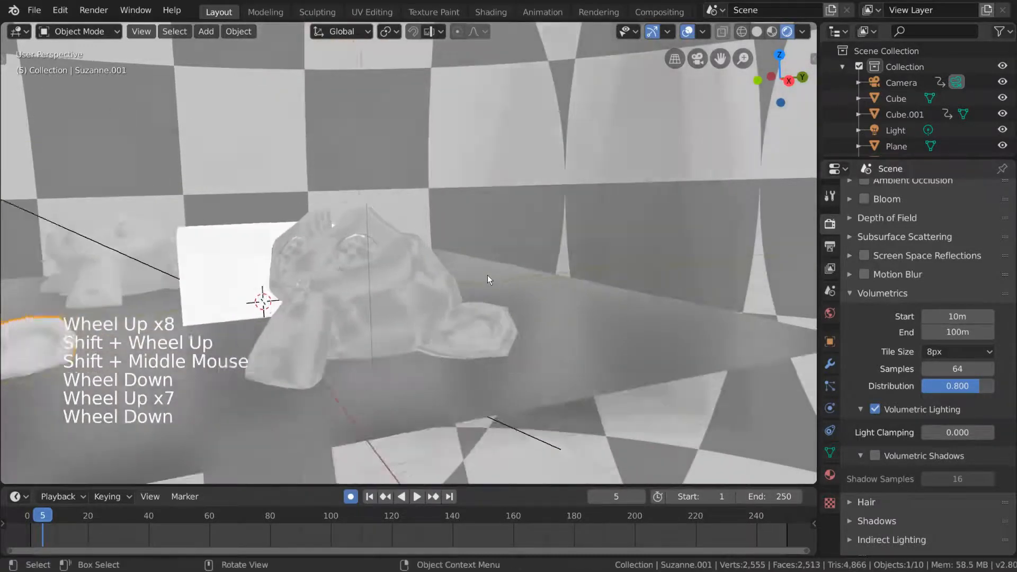
Step: Set the volumetric Start distance back to 0.1 m and check the fog cube from several angles
click(951, 317)
text(0.1)
key(Return)
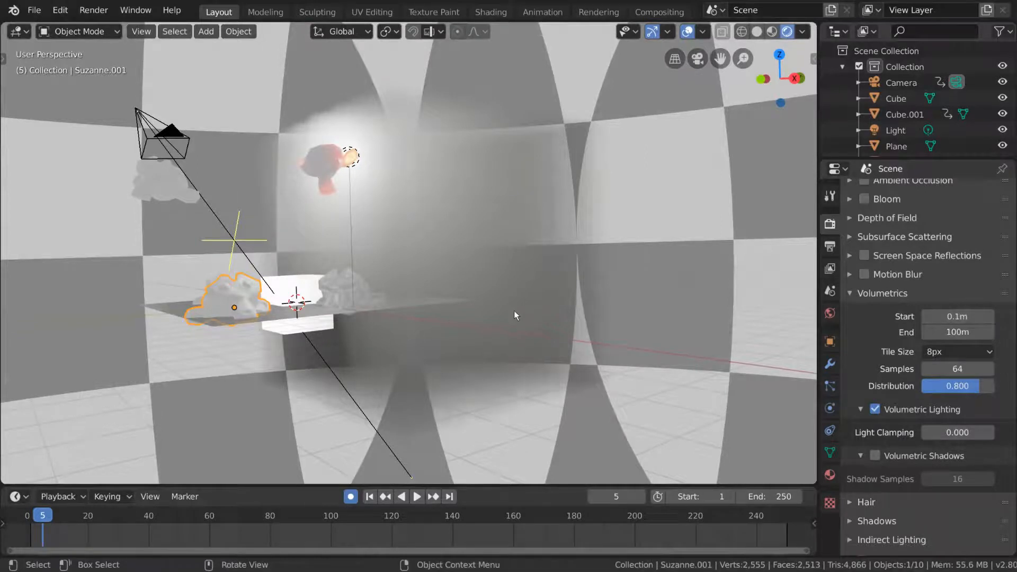
middle_drag(514, 310, 509, 310)
scroll(509, 310, down, 10)
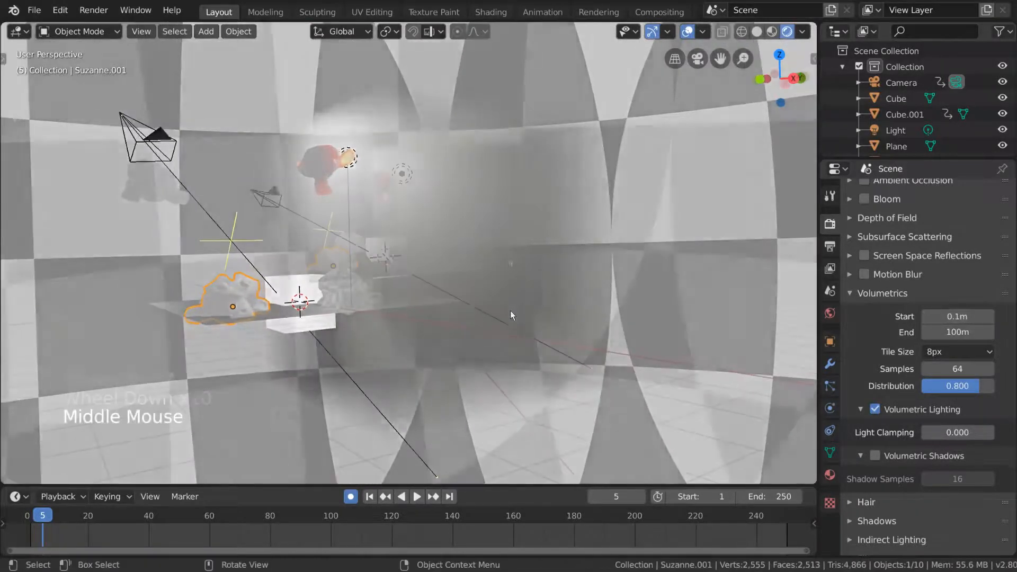
scroll(602, 300, up, 2)
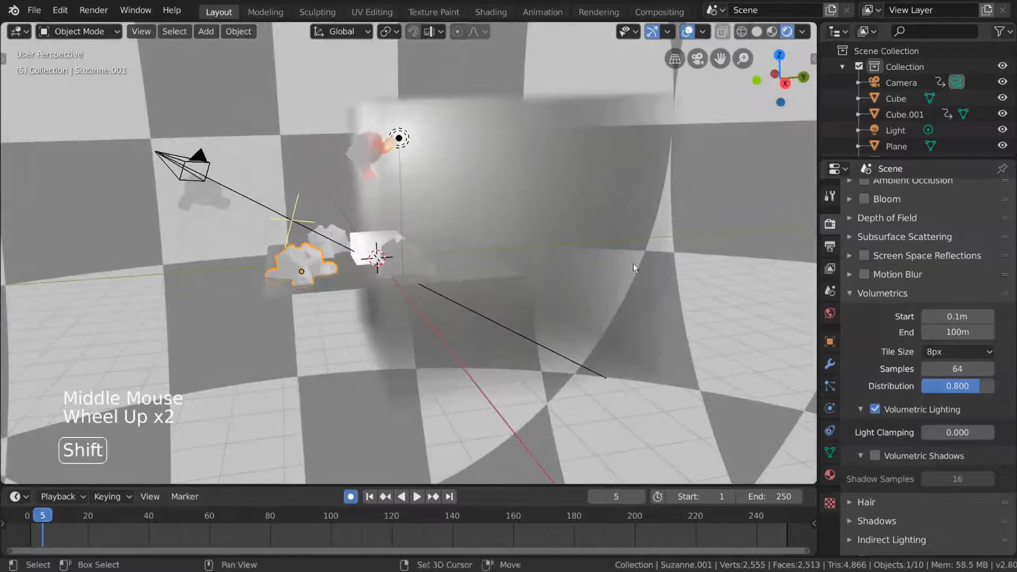
shift+middle_drag(633, 263, 765, 339)
scroll(623, 278, up, 1)
Step: Remove the Checker Texture from the world background's color
click(829, 313)
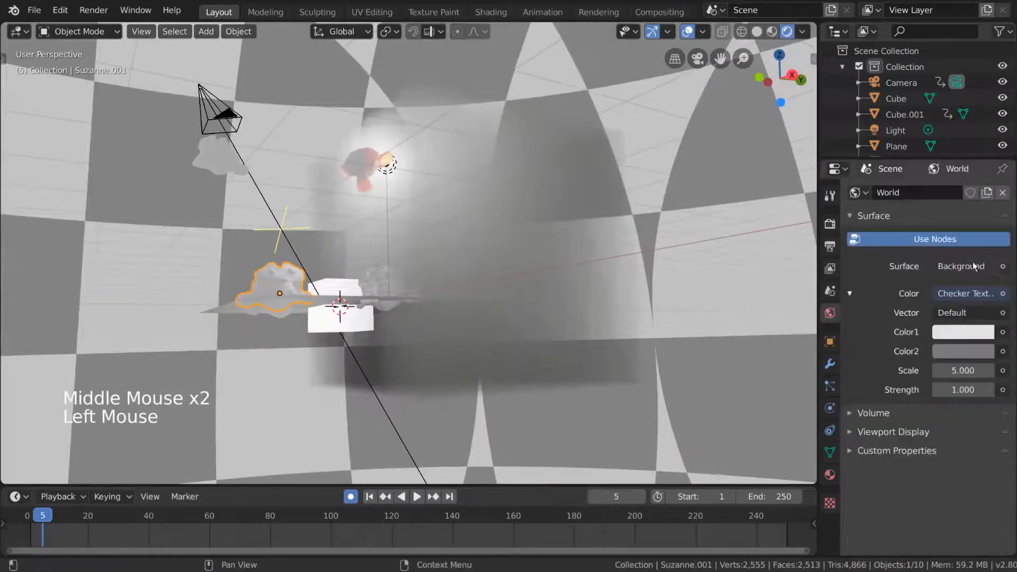
click(1003, 295)
click(971, 328)
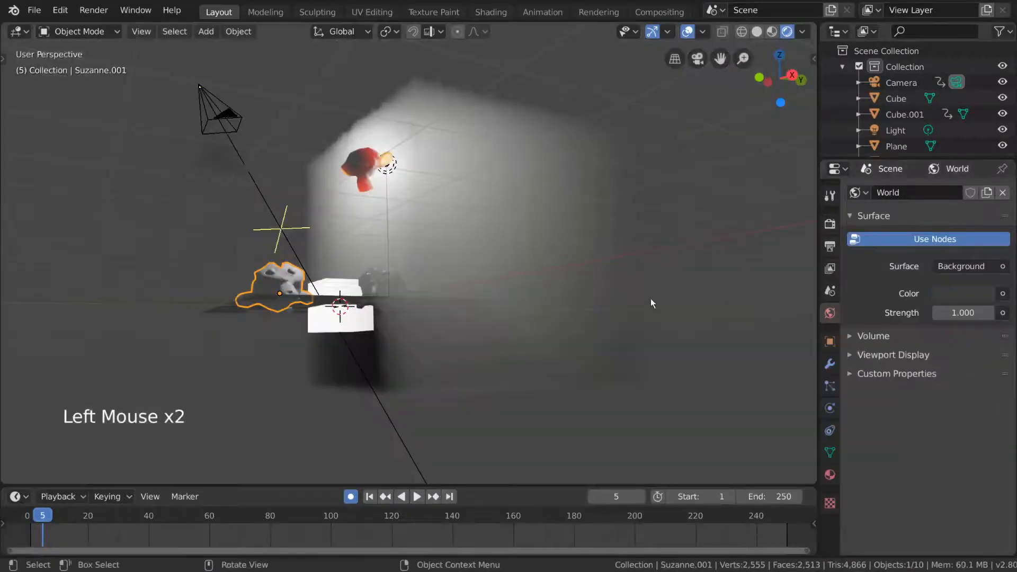
Step: Return to the render settings, set the volumetric Samples to 128 and check the fog's edges
click(830, 224)
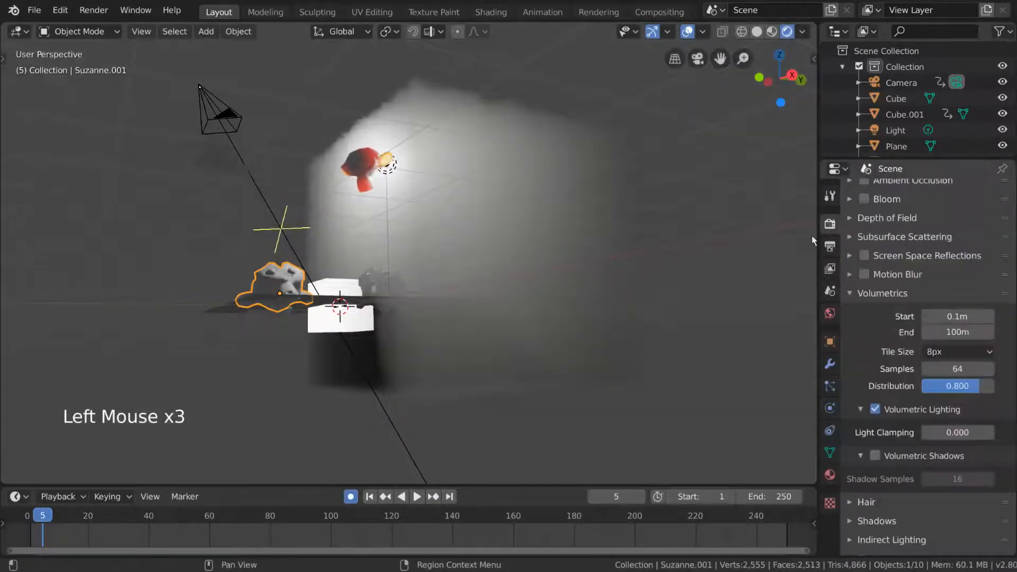
middle_drag(672, 312, 583, 318)
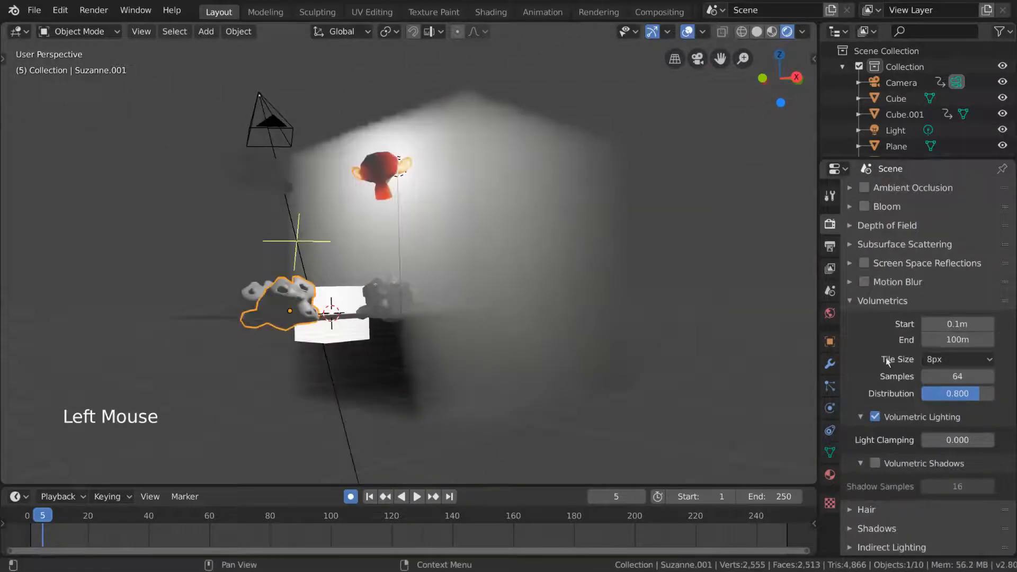
click(958, 375)
text(128)
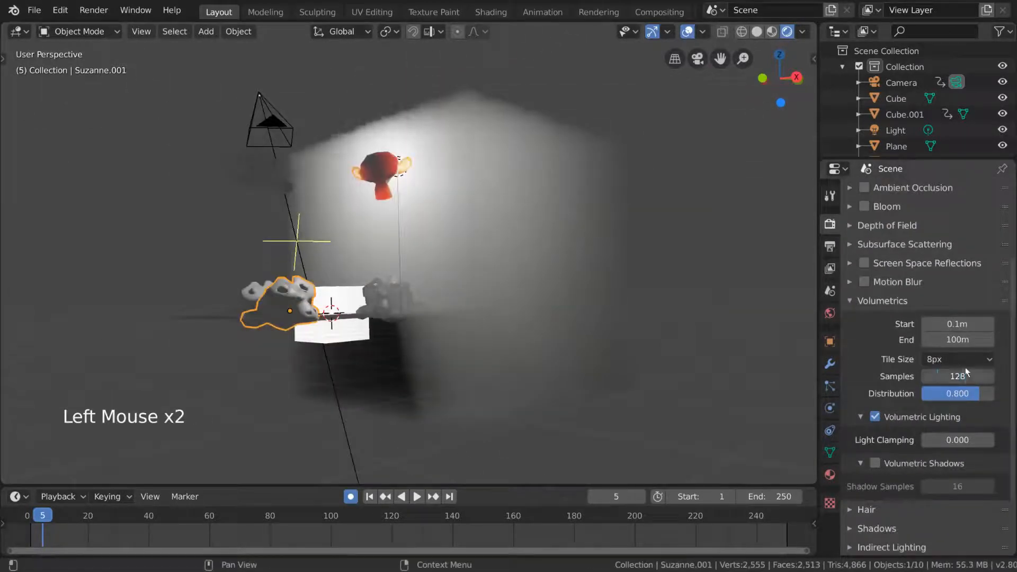
key(Return)
middle_drag(581, 147, 551, 133)
Step: Raise the volumetric Samples to 256 to compare the fog's smoothness, and return them to 64
click(958, 375)
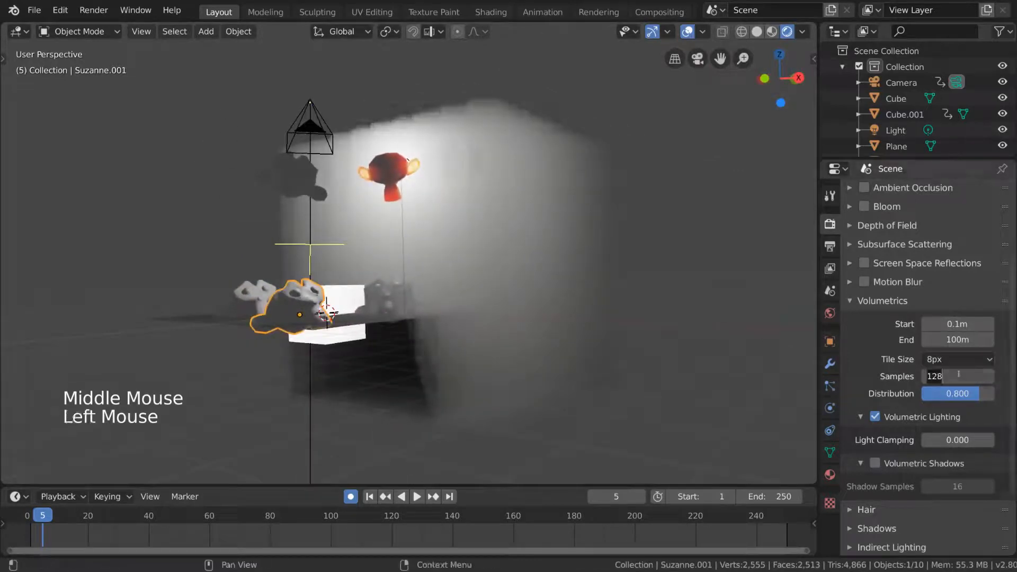
text(500)
key(Return)
middle_drag(704, 269, 624, 239)
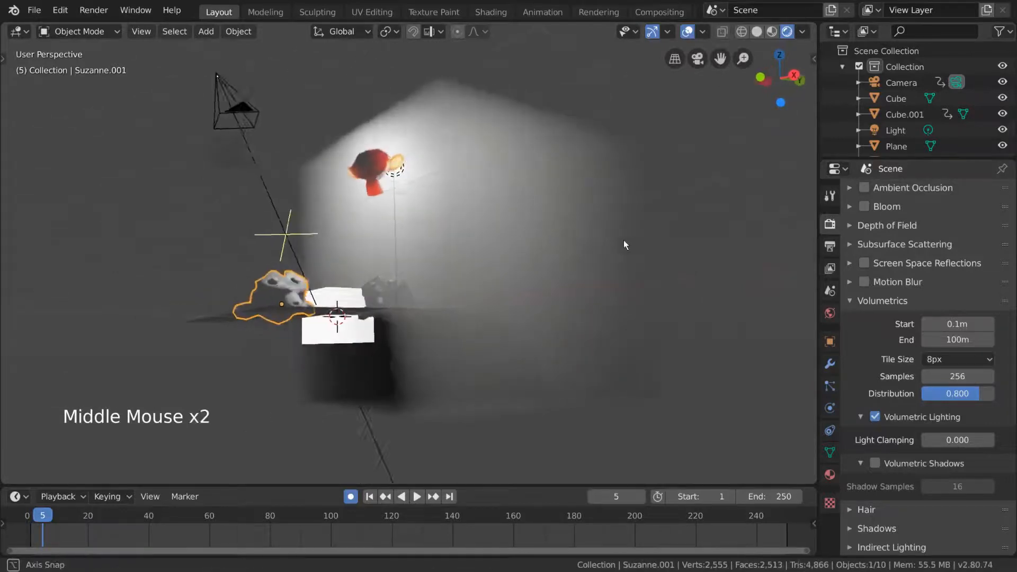
click(958, 376)
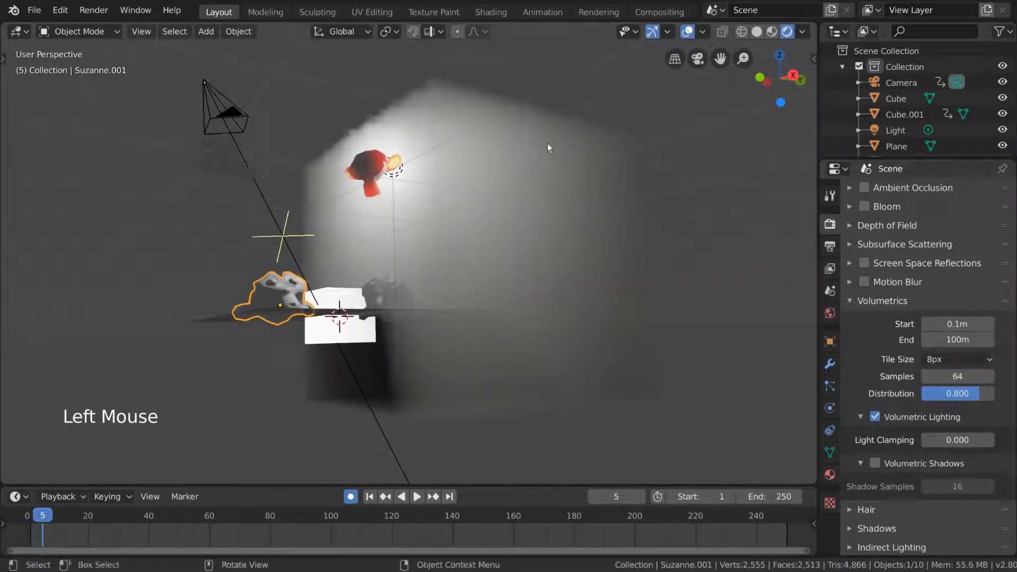
Step: Set the volumetric Tile Size to 16px and check the fog from another angle
click(974, 360)
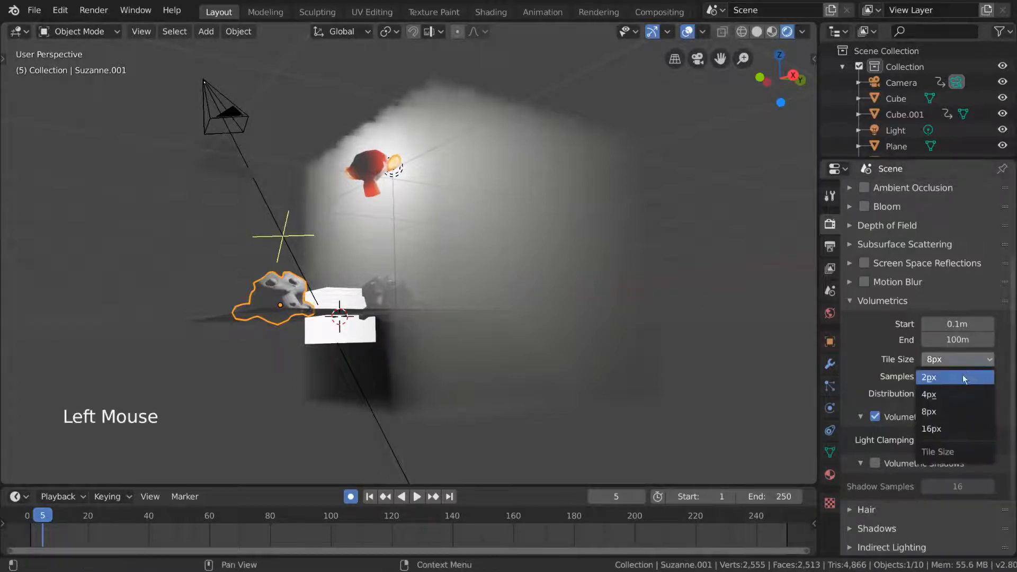
click(946, 430)
middle_drag(503, 265, 567, 273)
Step: Try a volumetric Tile Size of 2px for comparison, and return it to 8px
click(964, 361)
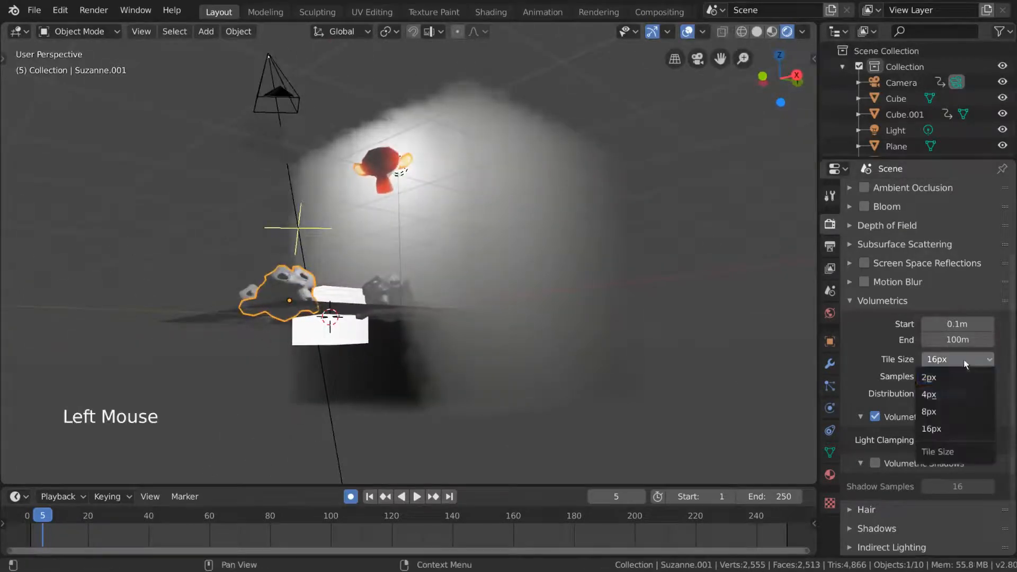
click(943, 378)
middle_drag(546, 259, 571, 261)
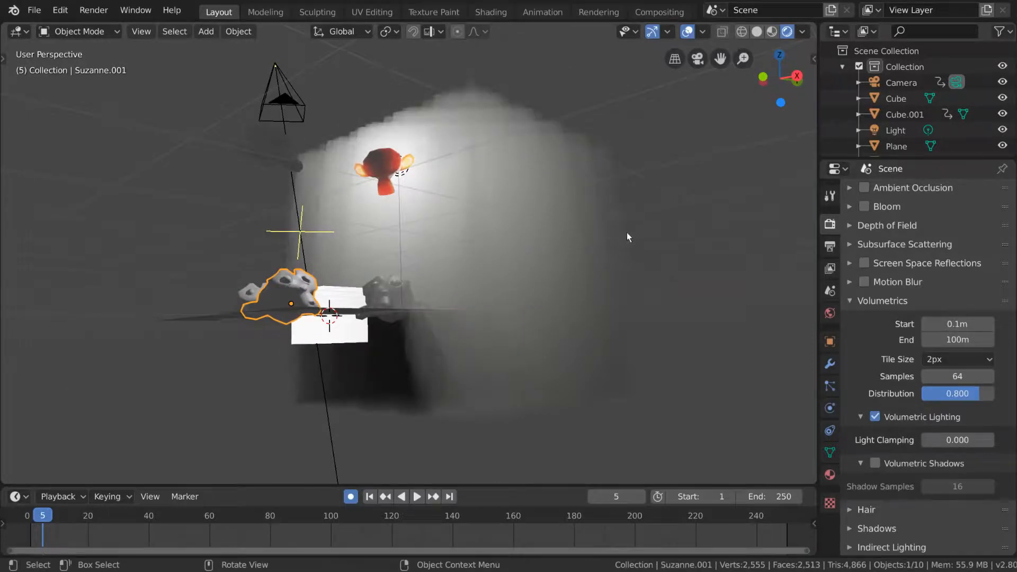
click(949, 362)
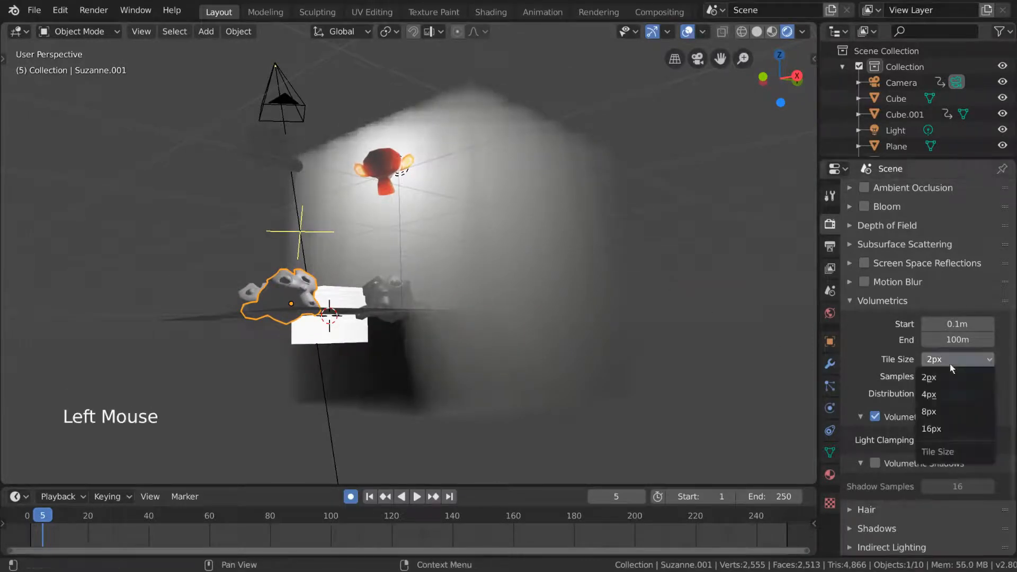
click(951, 412)
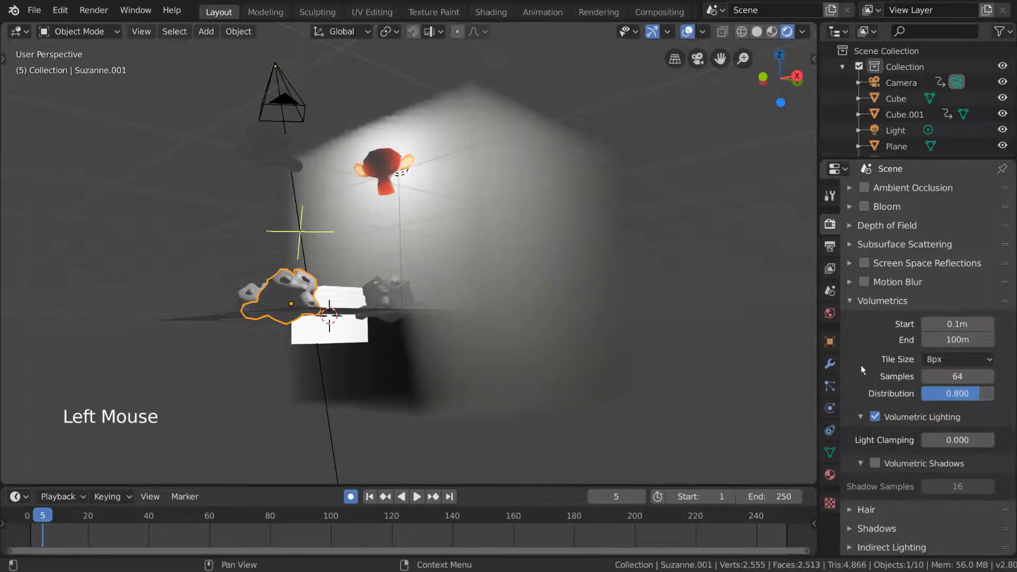
Step: Lower the volumetric Distribution to 0 while viewing the monkey head inside the fog up close
scroll(538, 285, up, 2)
scroll(538, 285, up, 1)
middle_drag(537, 285, 505, 249)
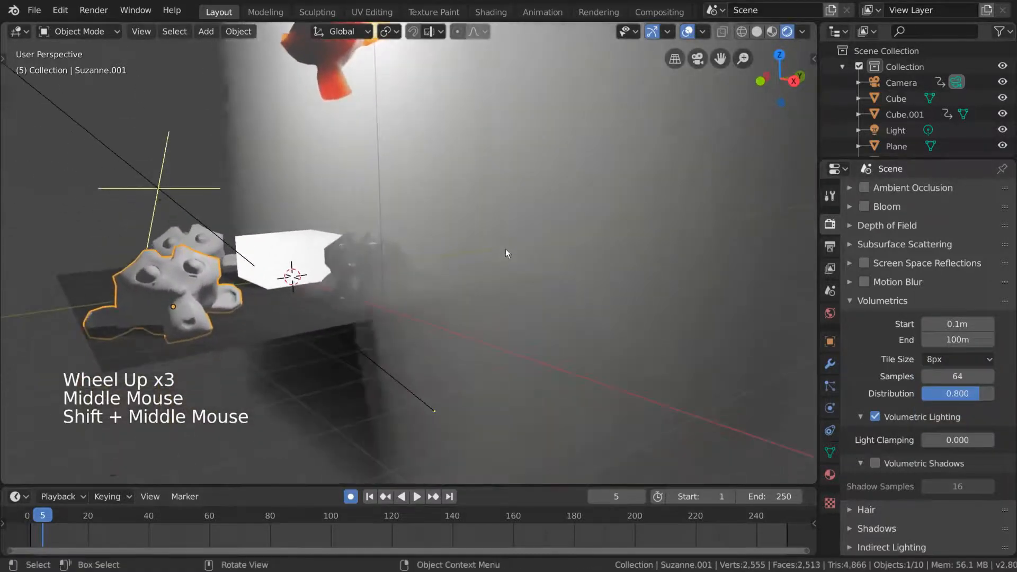
scroll(505, 249, up, 2)
scroll(500, 252, up, 4)
middle_drag(416, 266, 449, 254)
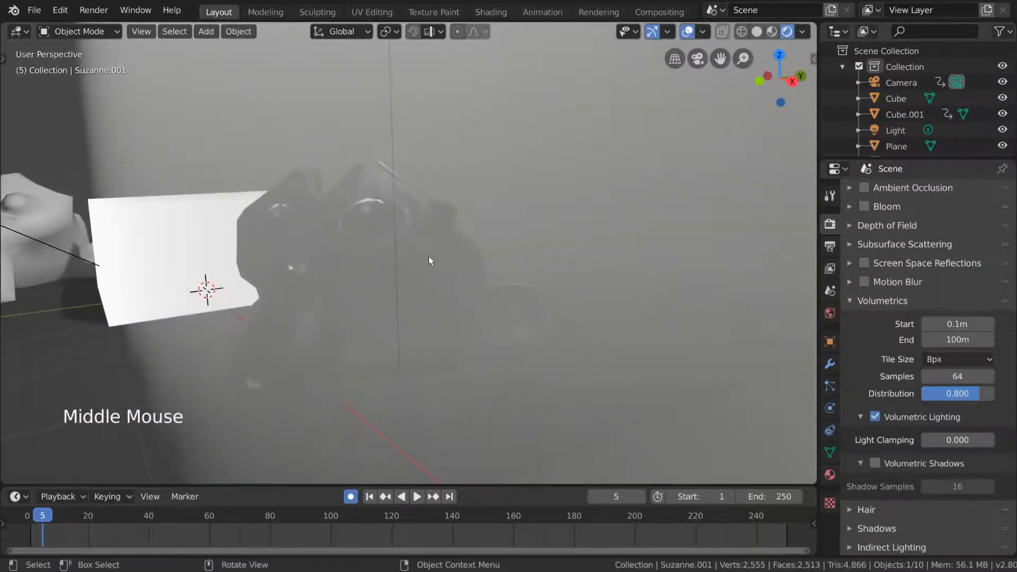
drag(959, 394, 922, 394)
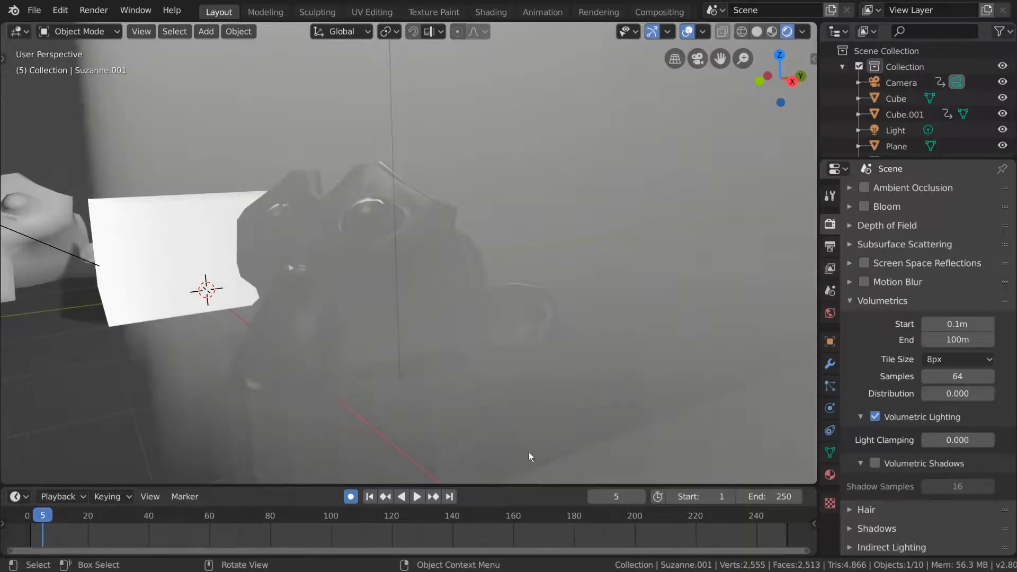
Step: Compare the fog from afar and up close, and raise the volumetric Distribution to about 0.787
scroll(531, 434, down, 6)
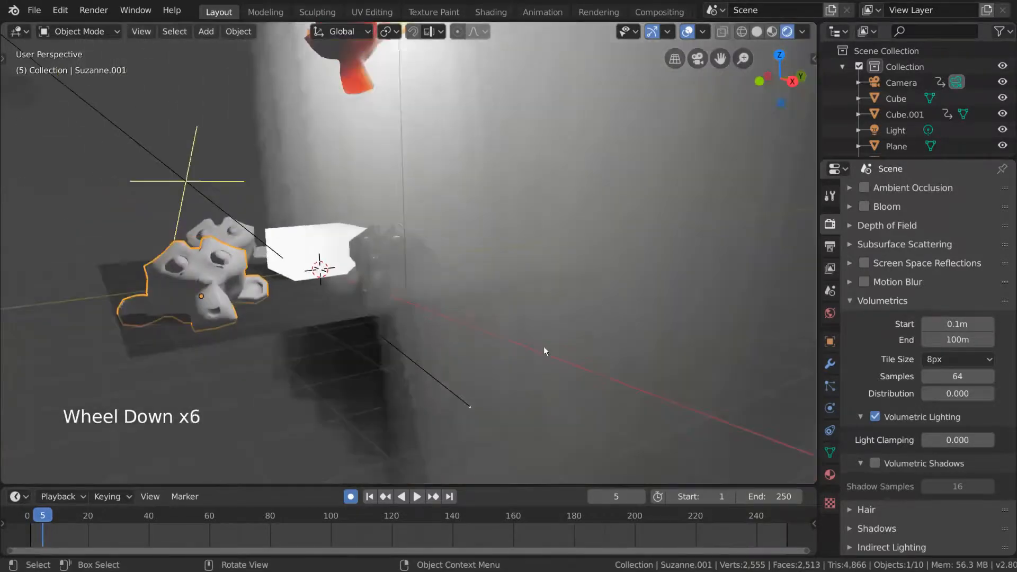
middle_drag(544, 346, 570, 312)
scroll(565, 295, down, 3)
scroll(567, 316, up, 1)
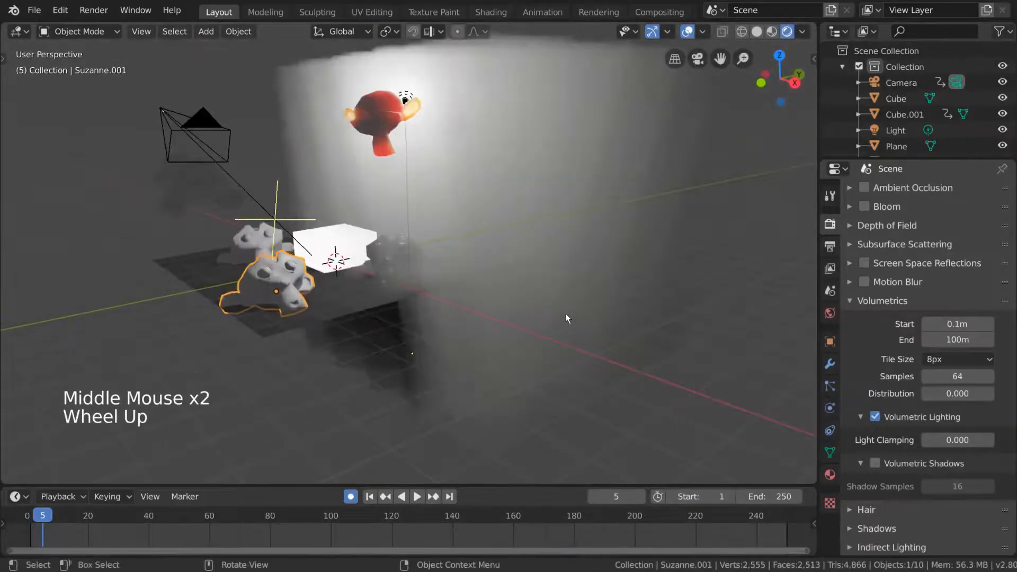
scroll(565, 318, up, 7)
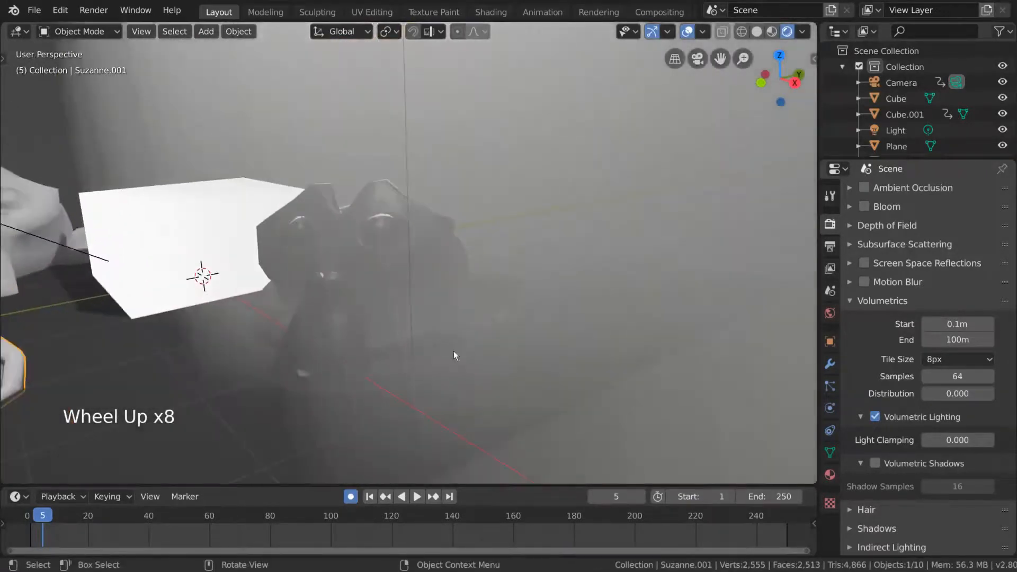
shift+middle_drag(453, 354, 441, 364)
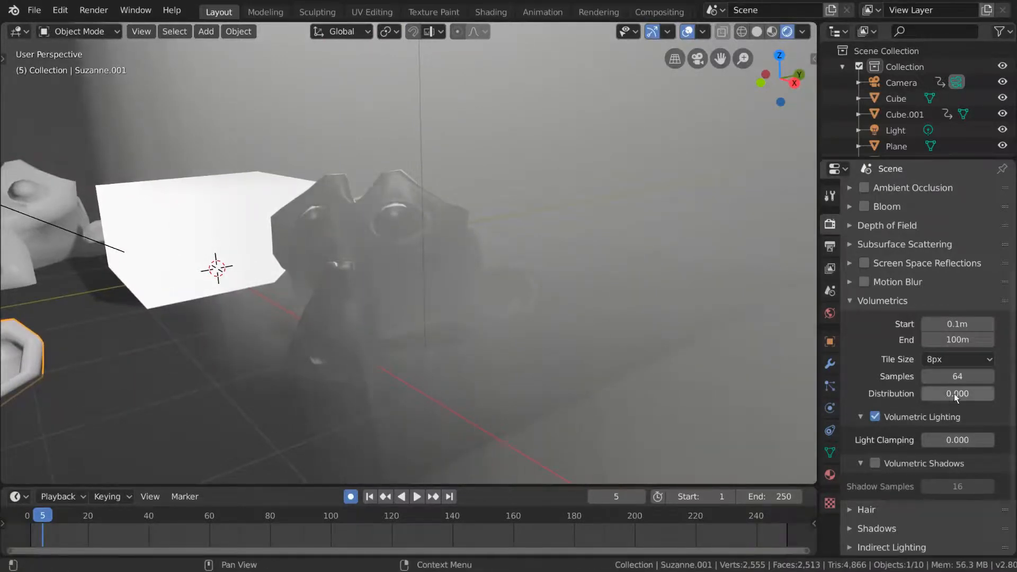
drag(954, 393, 1011, 393)
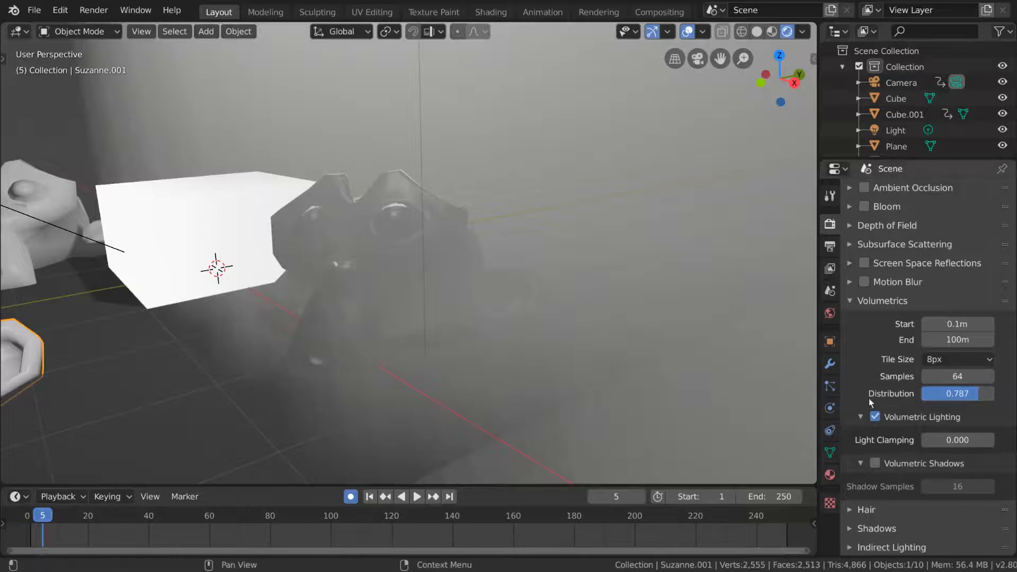
Step: Try a volumetric Distribution of 0.9 and view the monkey head inside the fog more closely
click(988, 393)
key(Return)
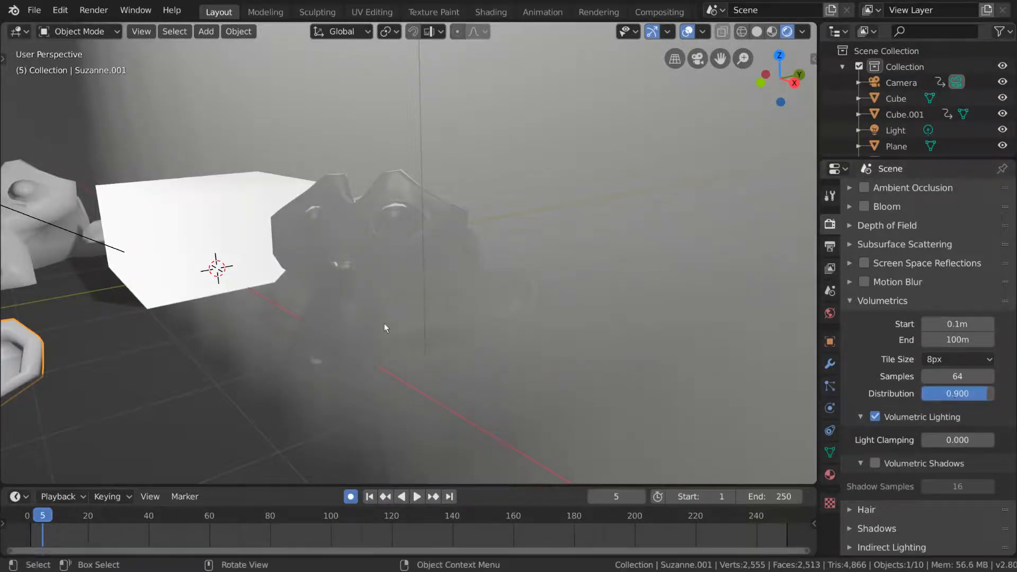
scroll(550, 366, up, 3)
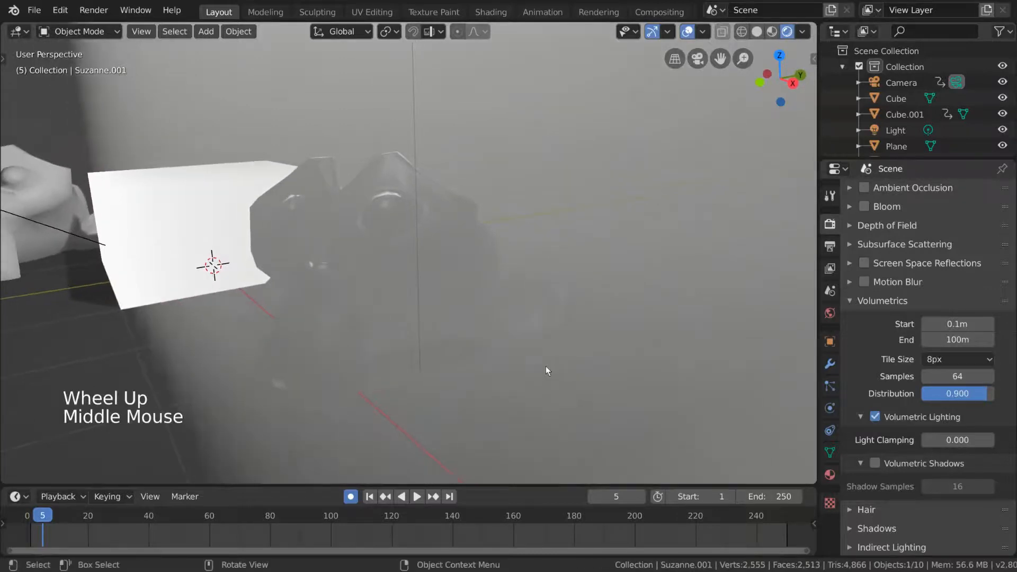
Step: Set the volumetric Distribution to 0.8
click(953, 393)
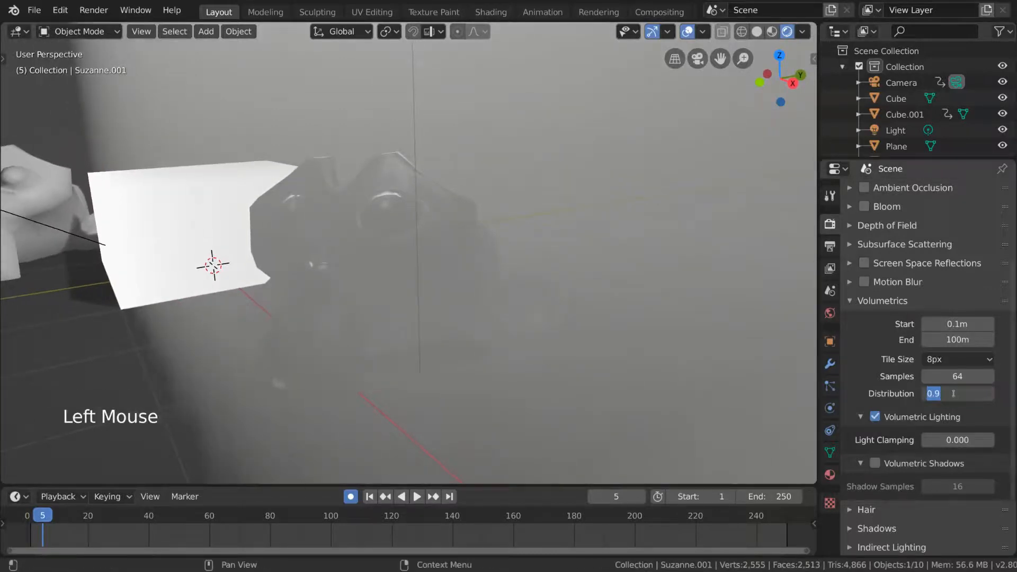
key(Return)
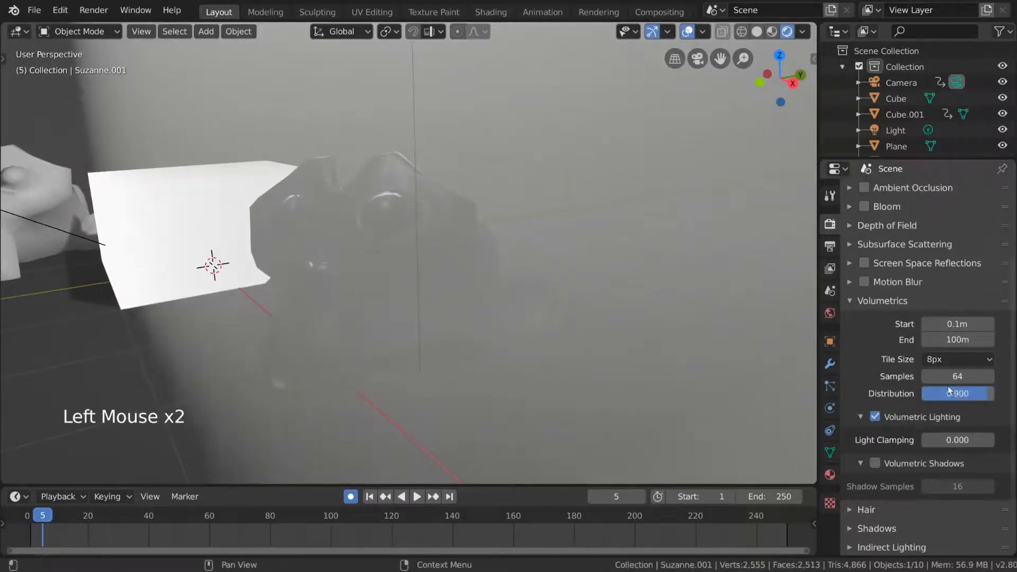
click(948, 392)
text(.8)
key(Return)
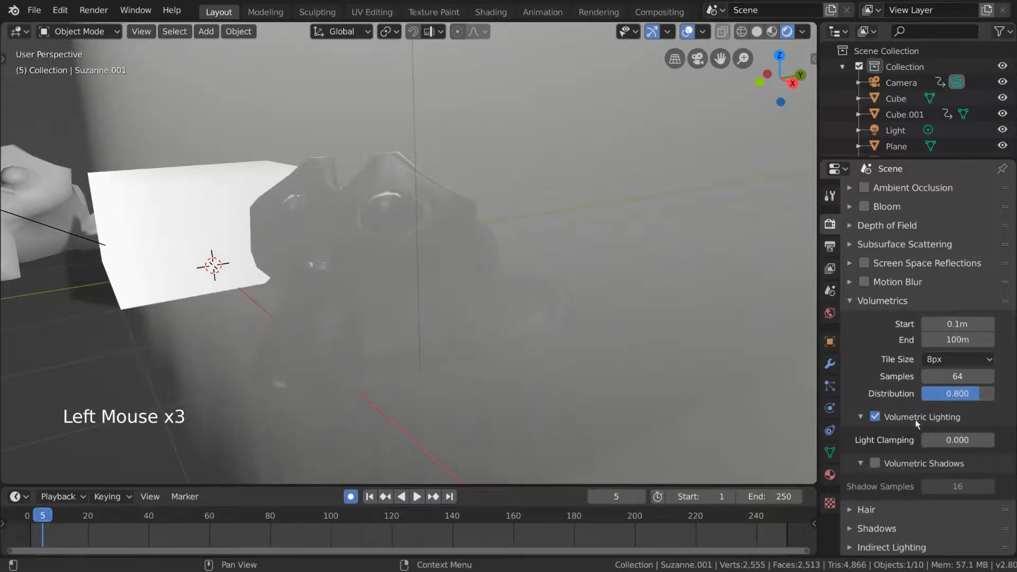
Step: Turn Volumetric Lighting off to compare the whole fog cube from several angles, and turn it back on
scroll(552, 335, down, 7)
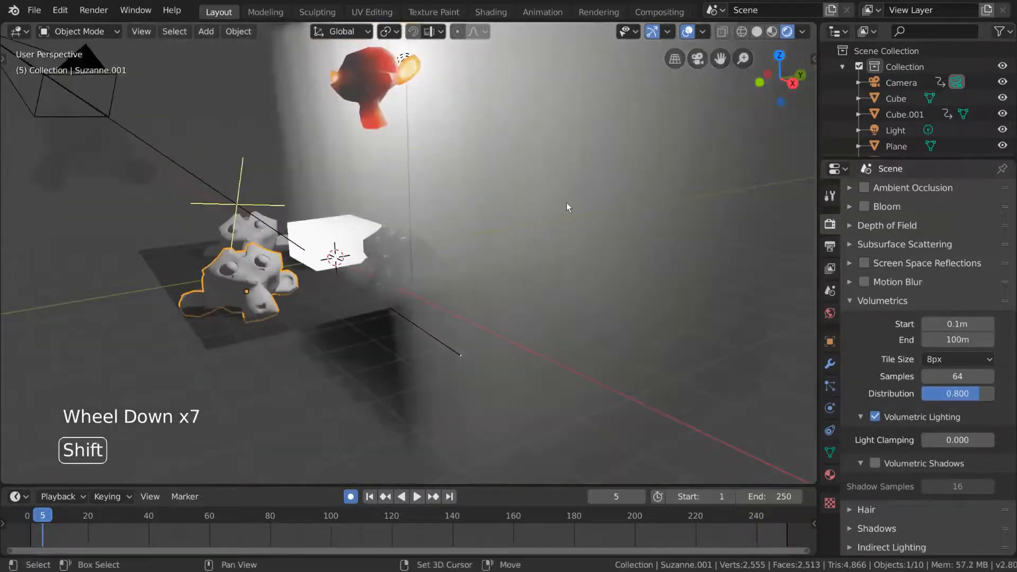
shift+middle_drag(567, 203, 539, 237)
click(874, 417)
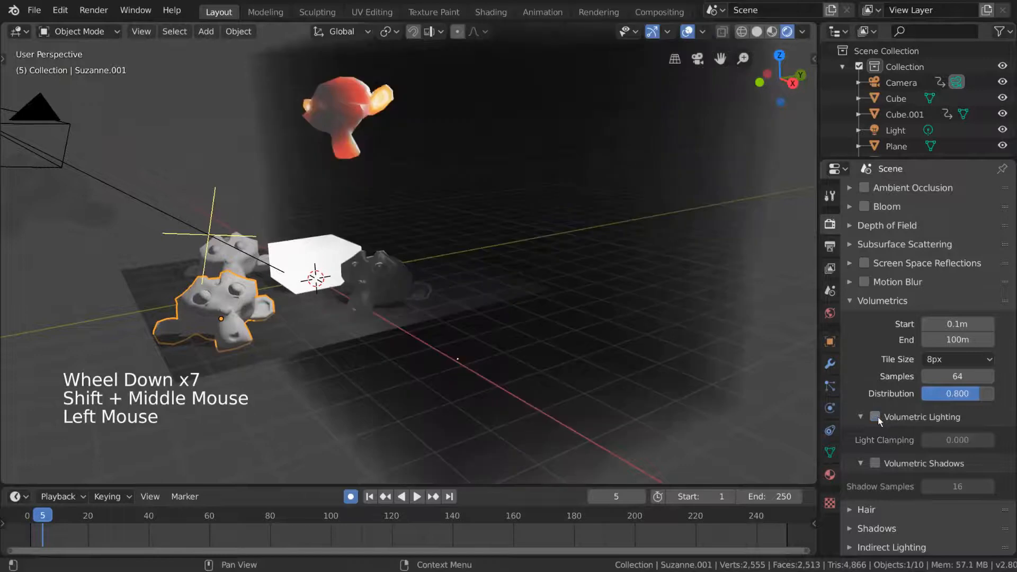
middle_drag(547, 295, 481, 287)
scroll(514, 275, down, 1)
middle_drag(482, 281, 505, 256)
click(875, 416)
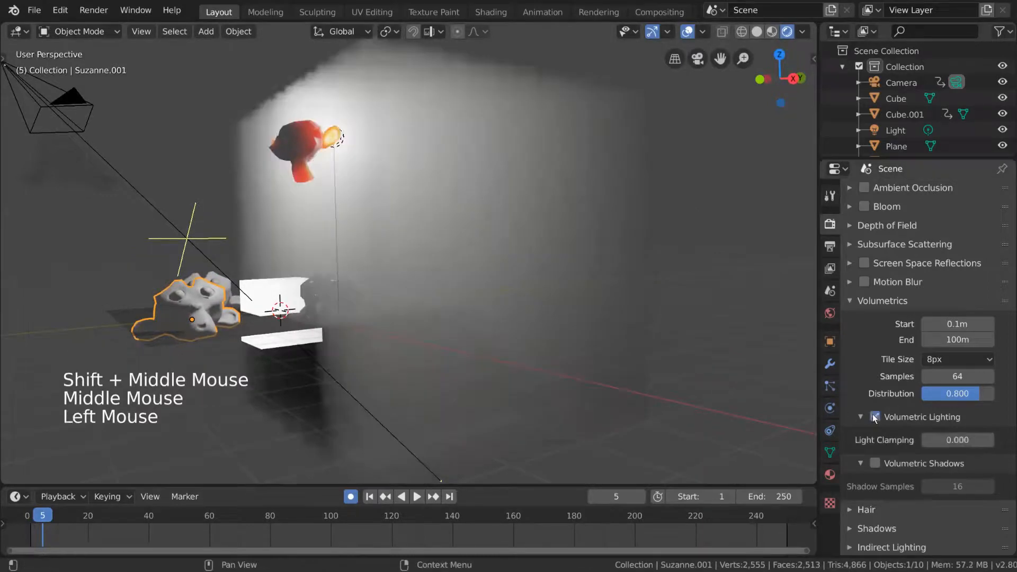
Step: Enable Volumetric Shadows, comparing the fog cube with the option on and off from different angles
mouse_move(953, 440)
mouse_down()
mouse_move(1011, 440)
mouse_move(955, 440)
mouse_up()
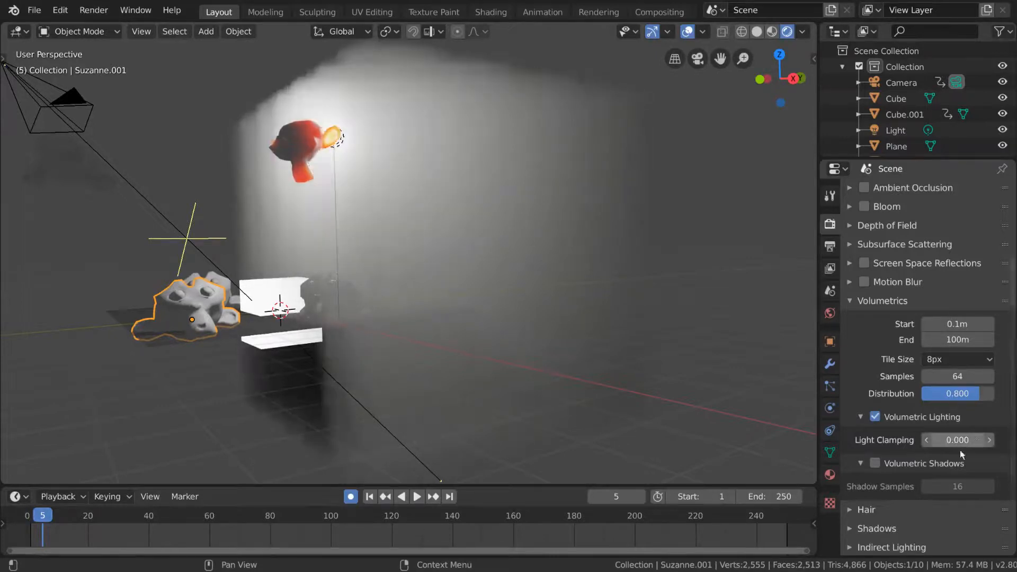
middle_drag(676, 336, 630, 297)
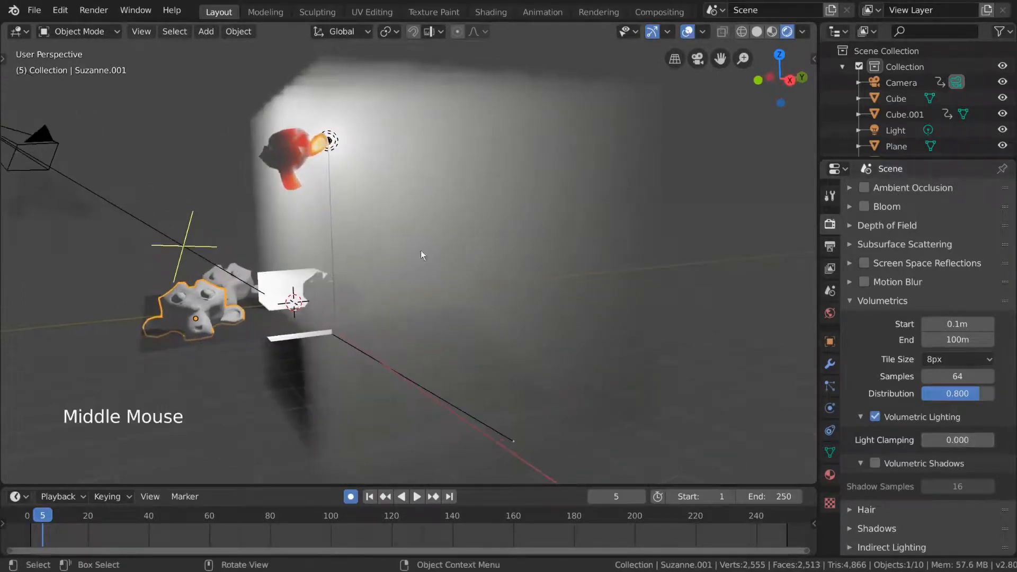
mouse_move(420, 250)
middle_down()
mouse_move(405, 236)
mouse_move(432, 230)
mouse_move(436, 240)
middle_up()
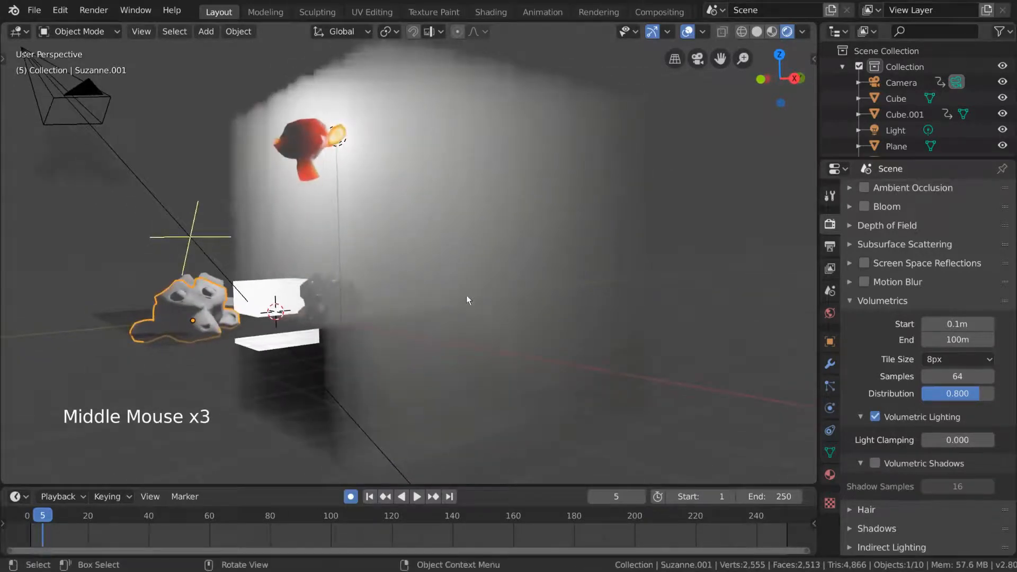
click(874, 463)
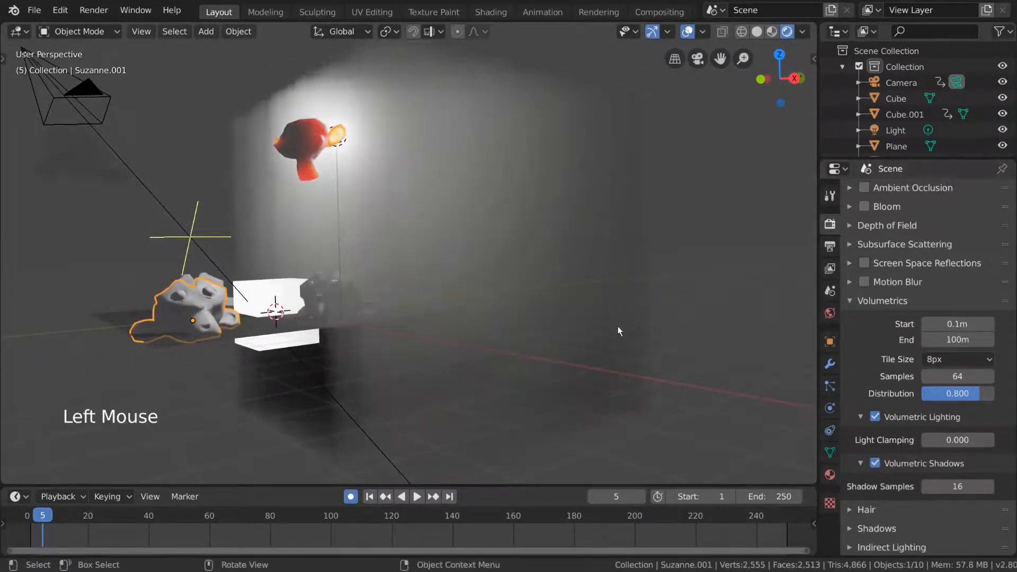
middle_drag(618, 326, 448, 324)
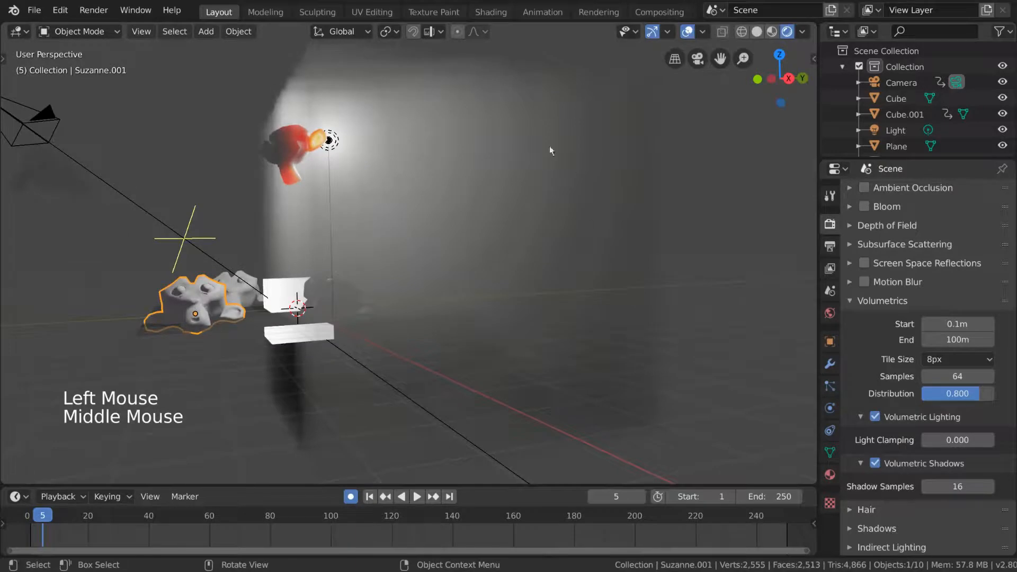
click(874, 464)
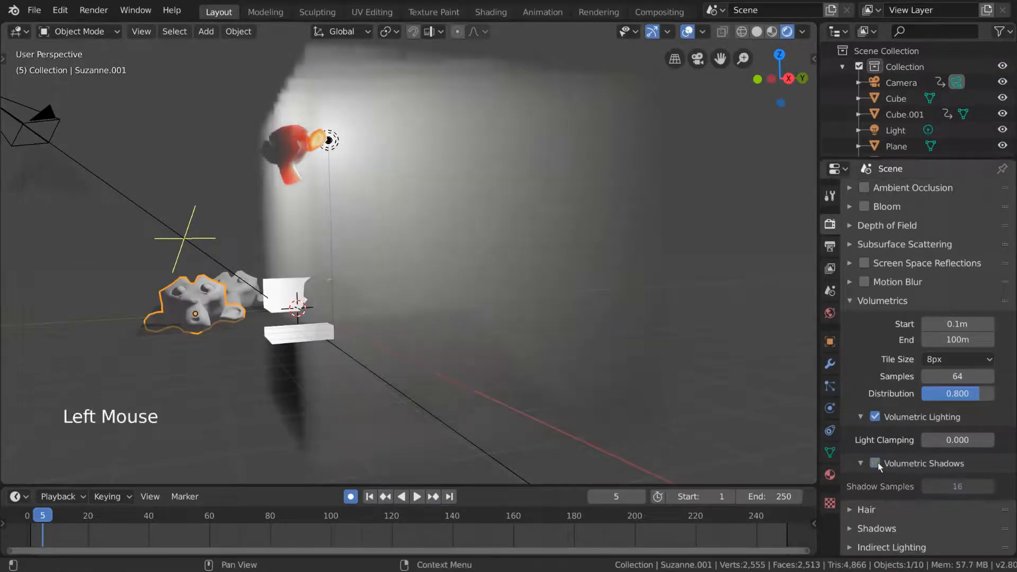
click(875, 463)
middle_drag(715, 339, 689, 336)
scroll(598, 286, down, 2)
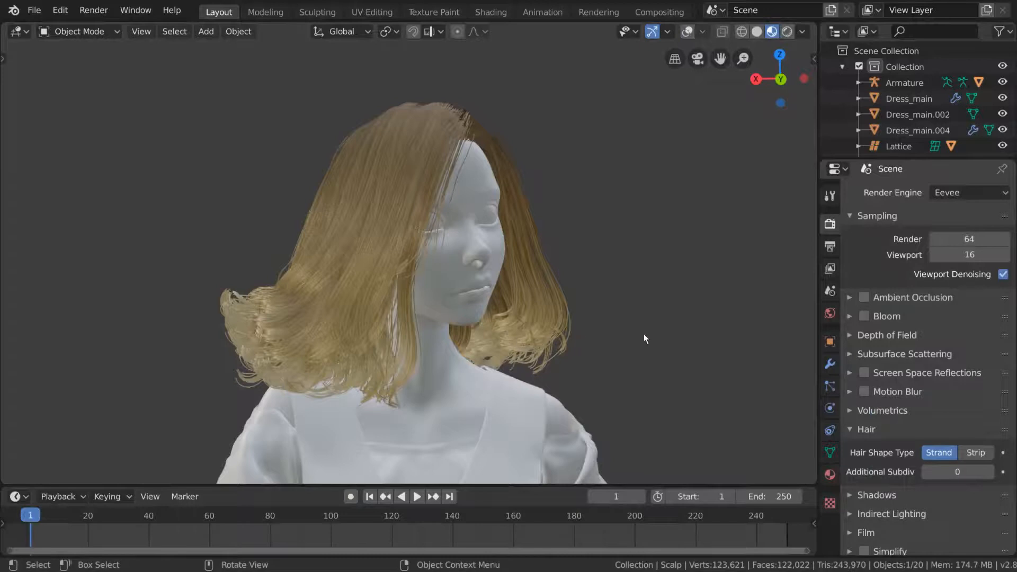
Step: Compare the Strand and Strip hair shapes on the character's head, leaving Hair Shape Type on Strip
mouse_move(643, 334)
middle_down()
mouse_move(668, 335)
mouse_move(659, 338)
middle_up()
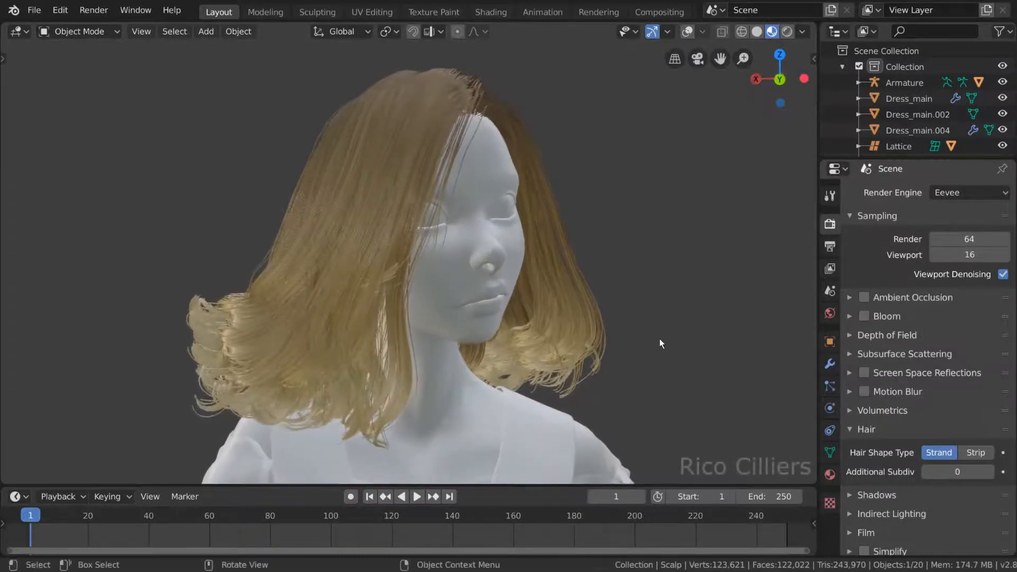
click(968, 452)
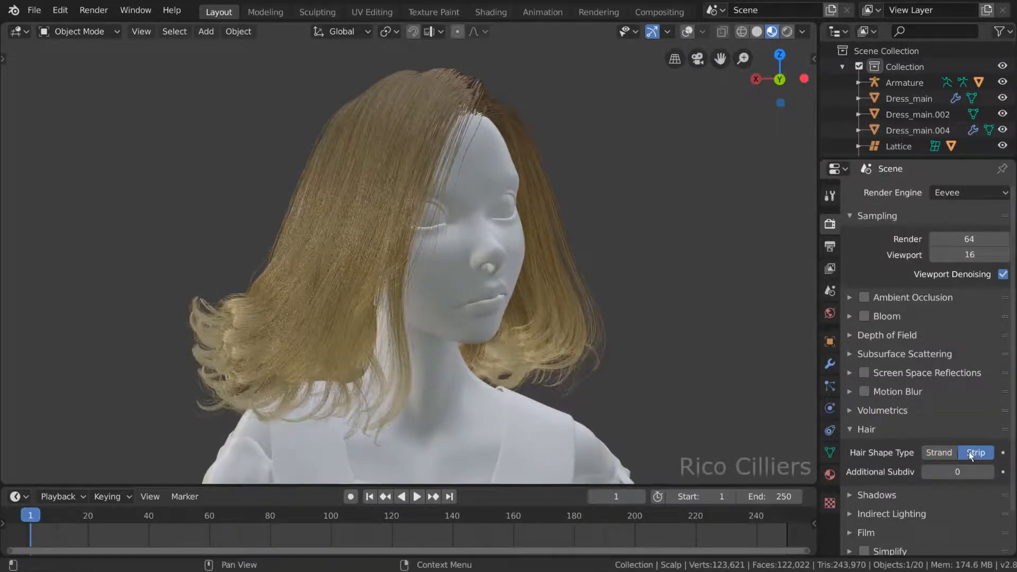
click(946, 453)
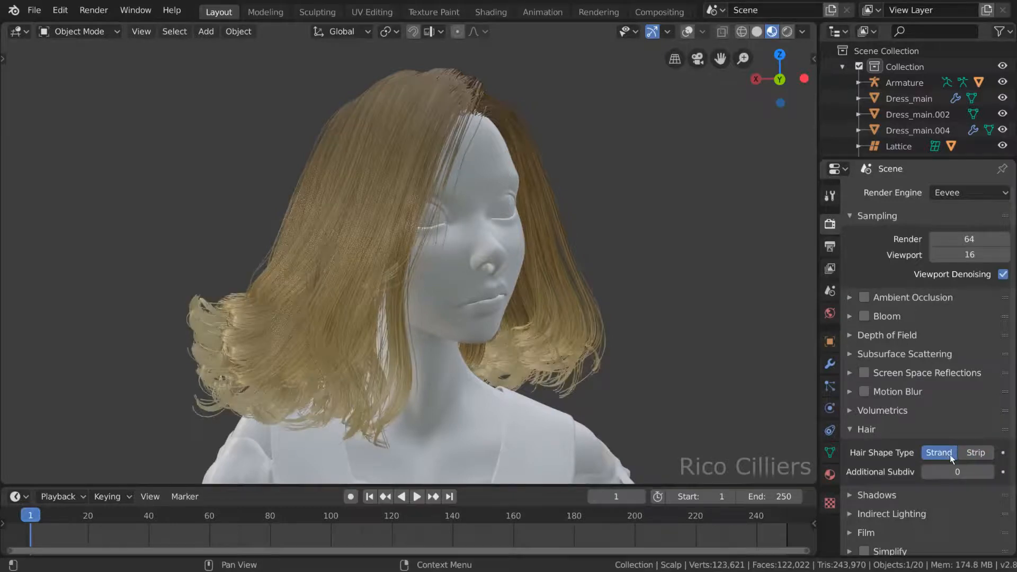
click(972, 454)
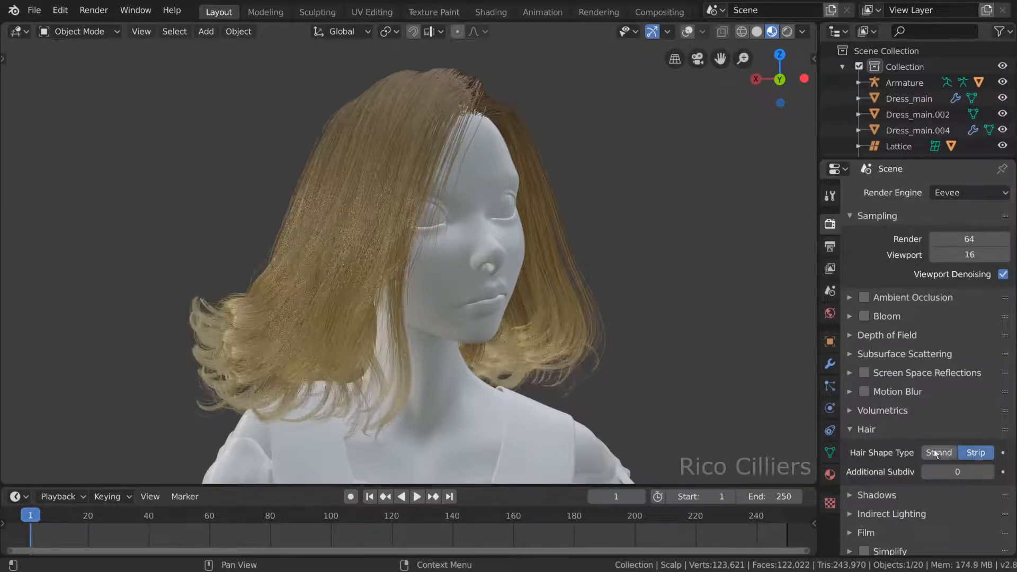
Step: Set the hair's Additional Subdiv to 3
click(946, 471)
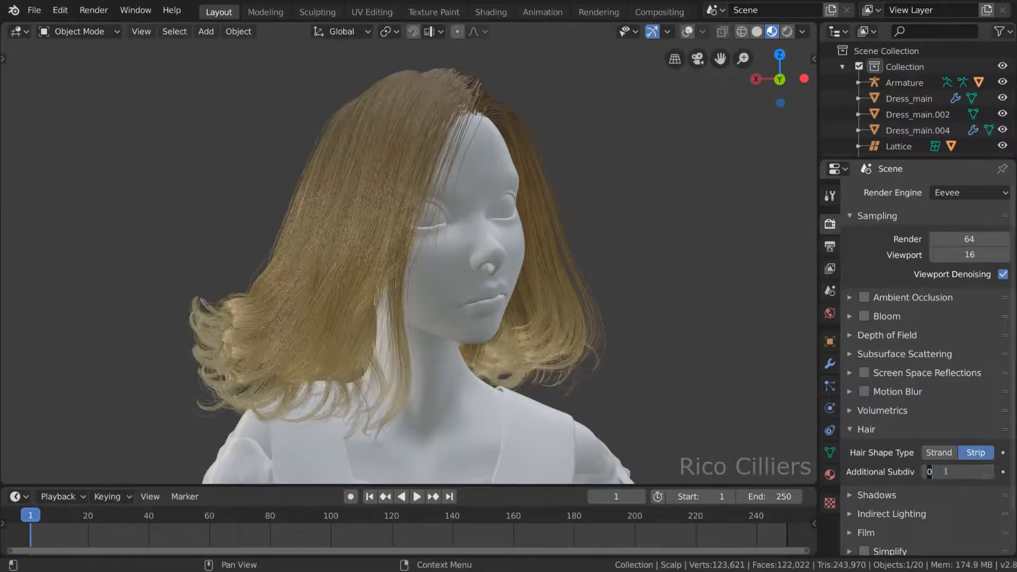
text(3)
key(Return)
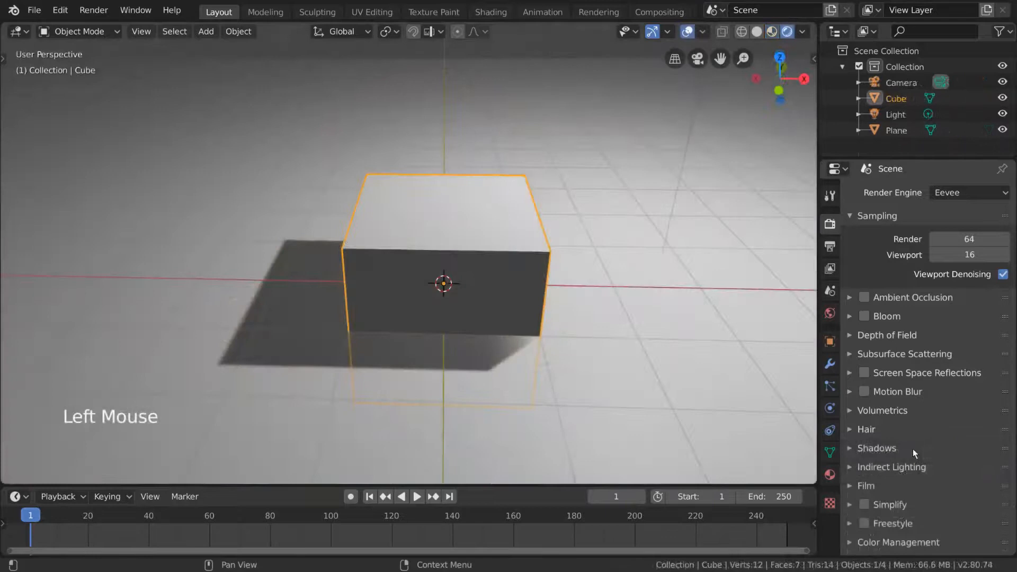
Step: Show the Shadows settings and compare the VSM and ESM methods on the cube's shadow, leaving Method on ESM
click(913, 449)
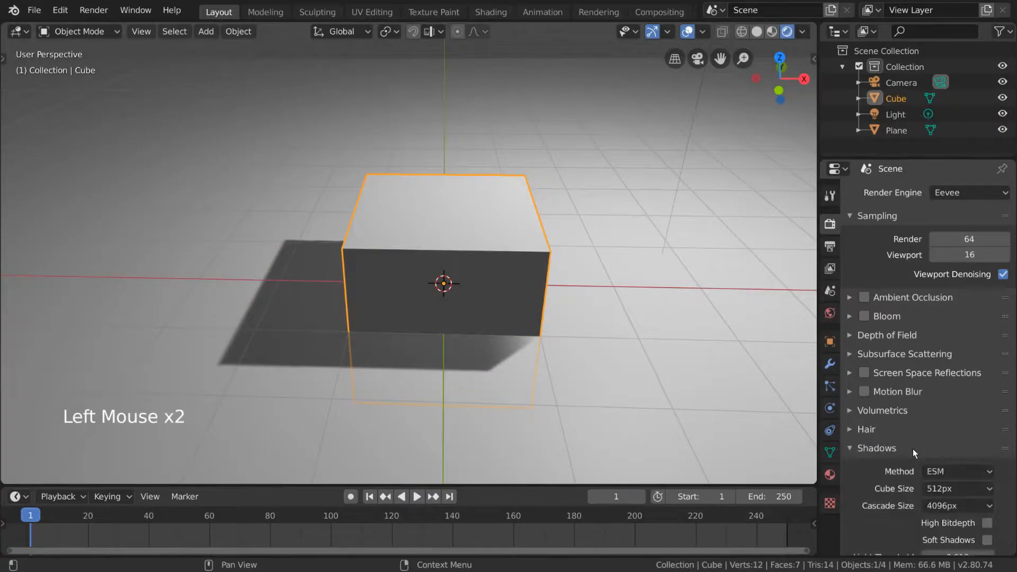
scroll(915, 412, down, 9)
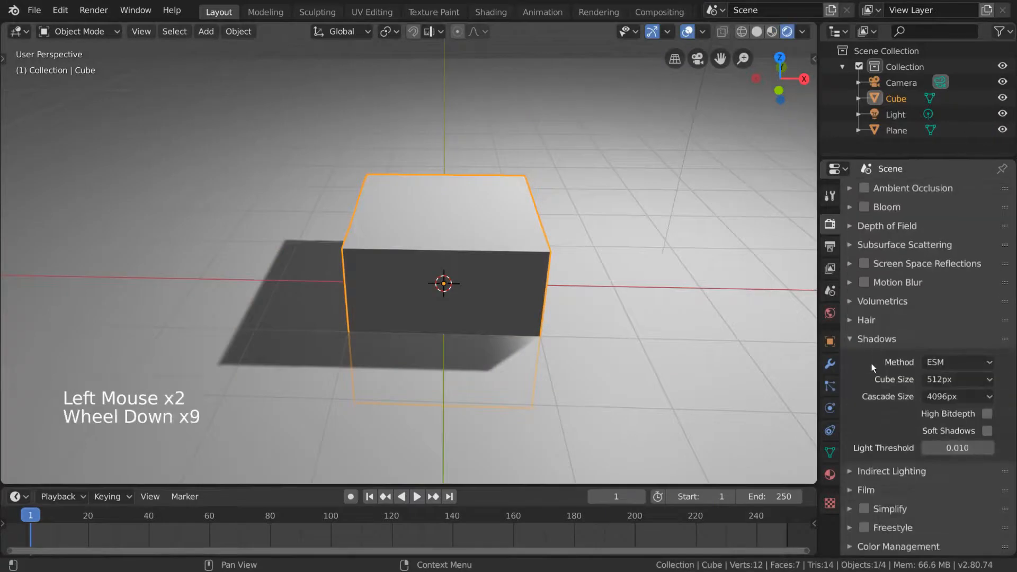
click(980, 362)
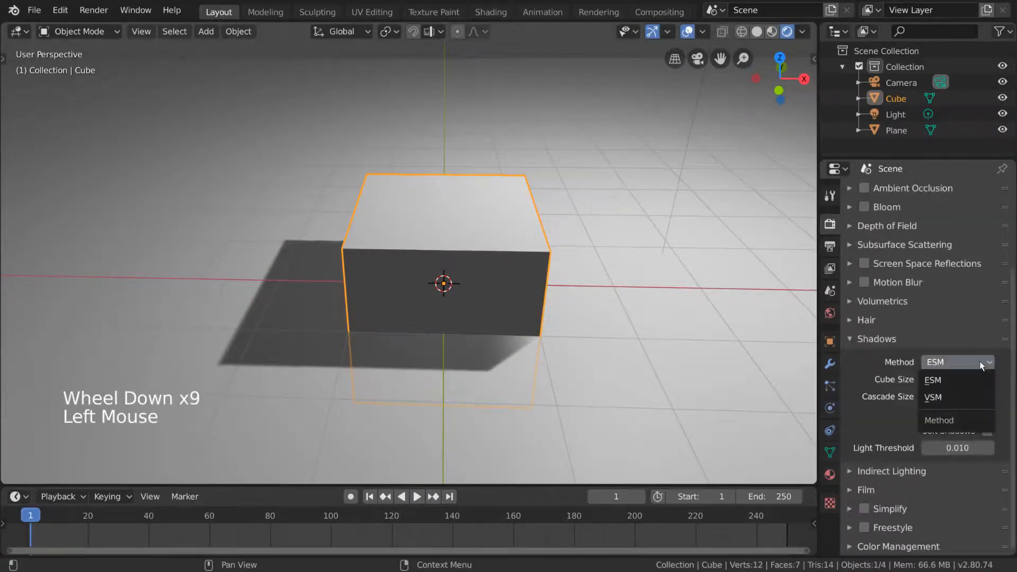
click(976, 399)
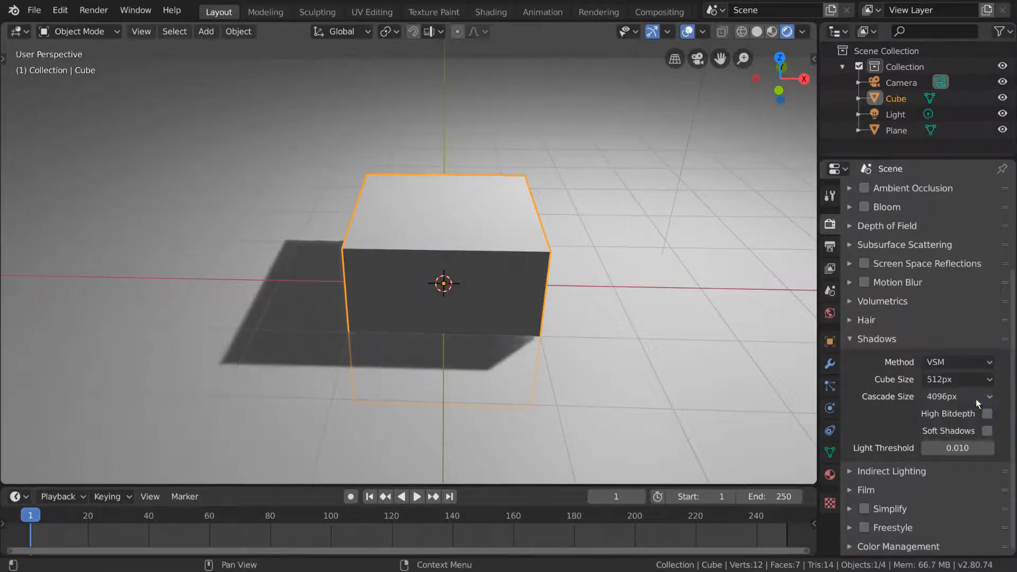
click(980, 365)
click(977, 377)
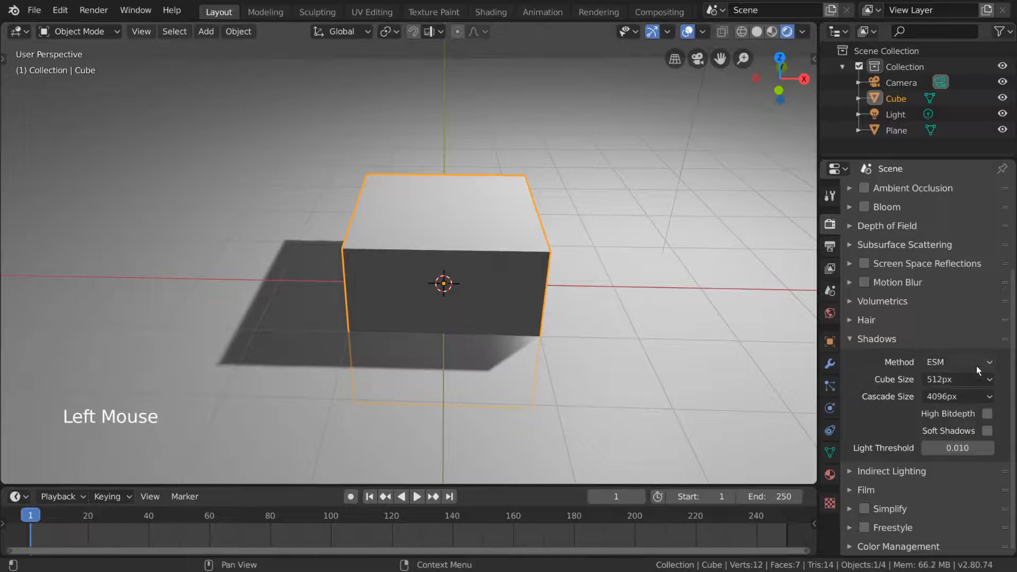
click(976, 365)
click(970, 396)
click(974, 365)
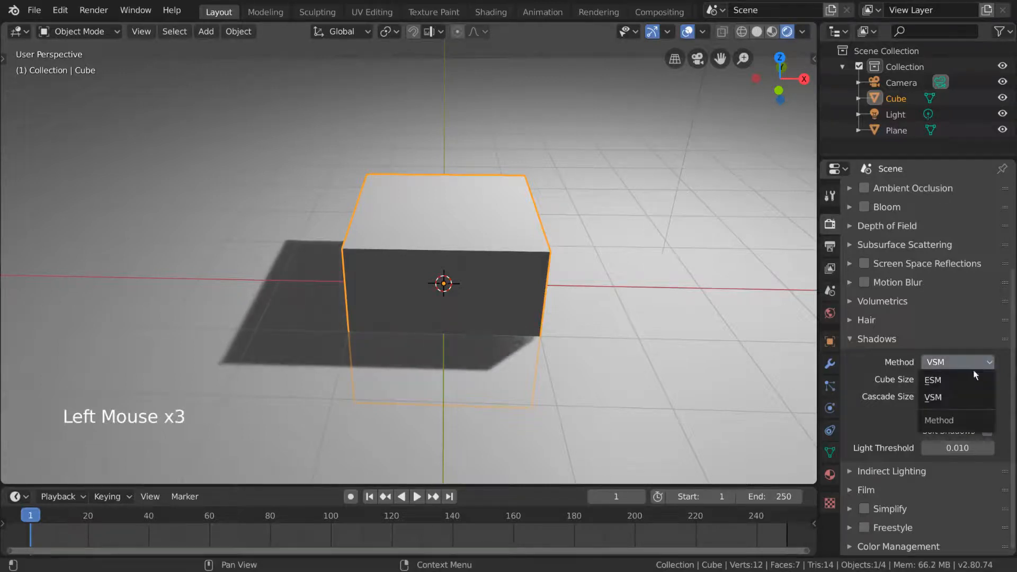
click(971, 377)
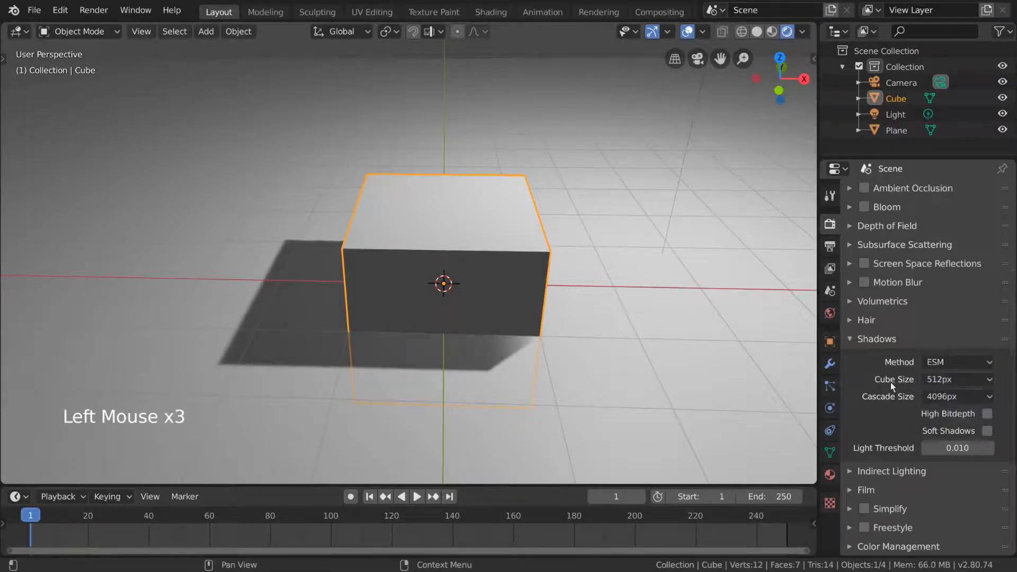
Step: Try shadow Cube Sizes of 1024px, 4096px and 64px, and return the Cube Size to 512px
click(965, 378)
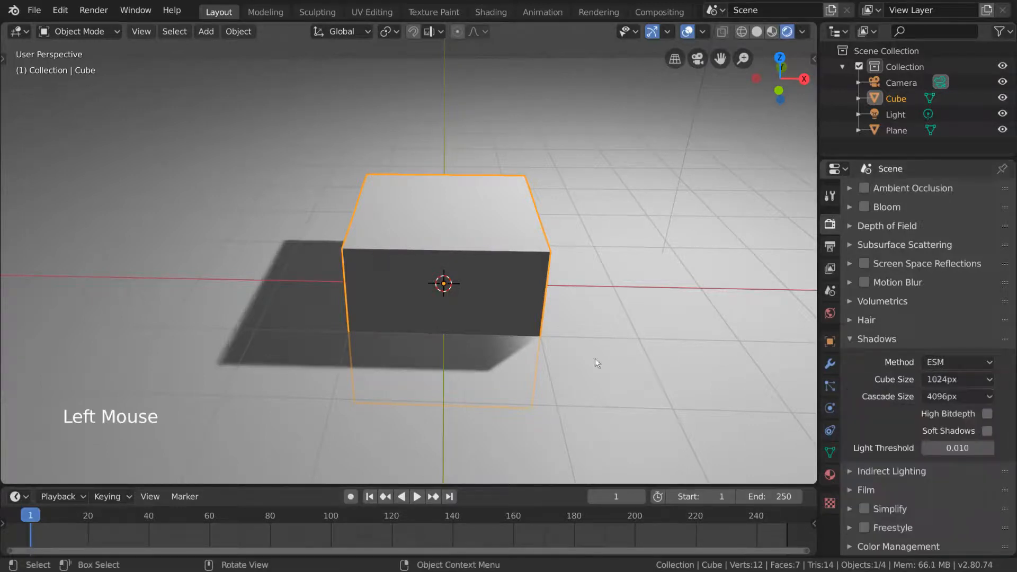
click(942, 379)
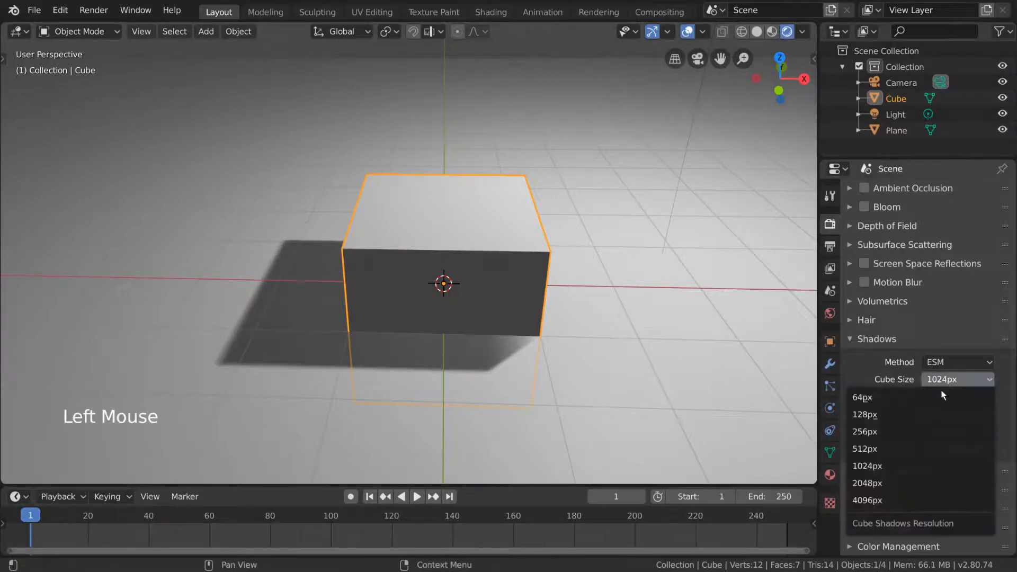
click(879, 500)
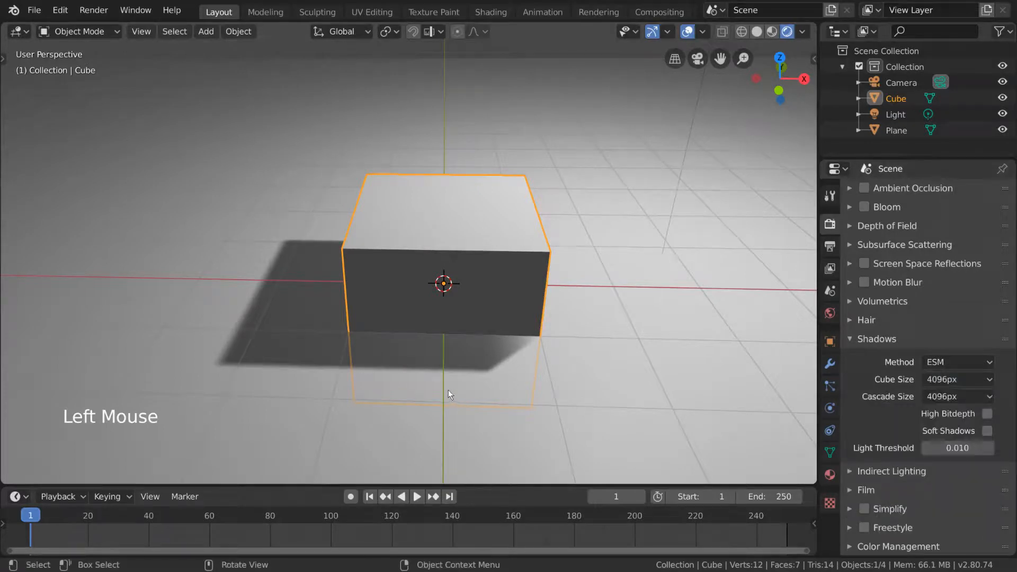
click(955, 379)
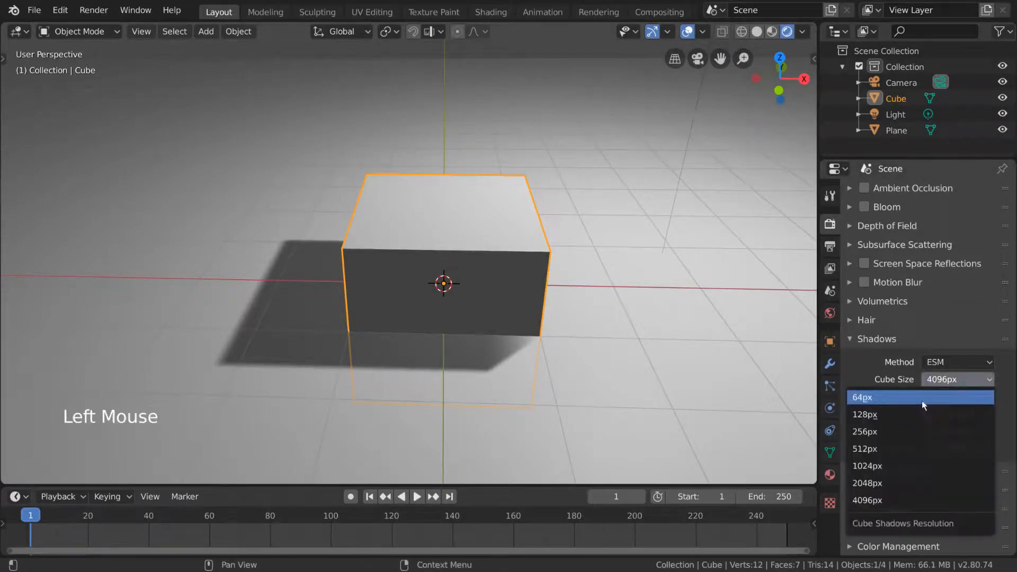
click(921, 400)
drag(955, 379, 932, 449)
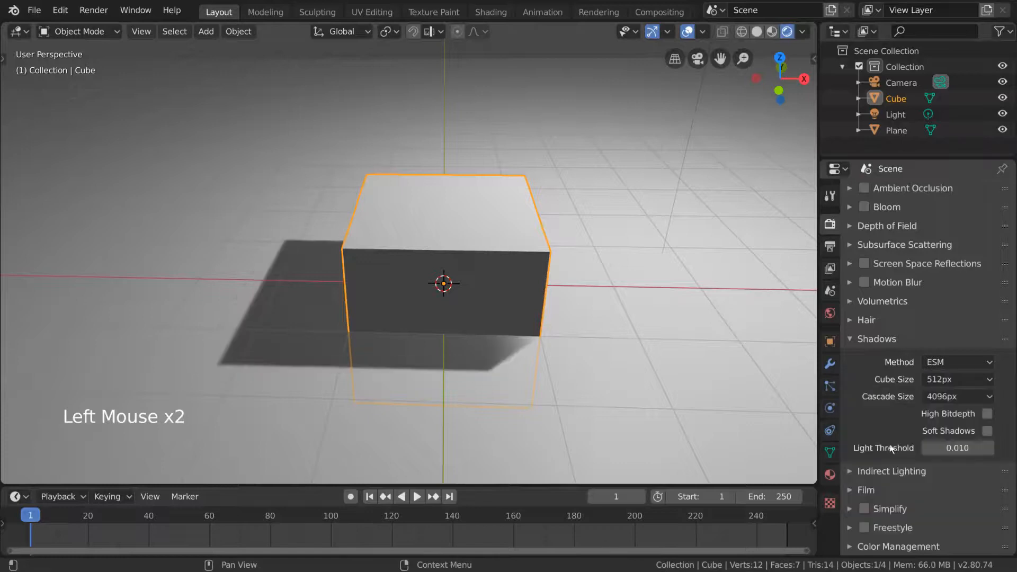
Step: Set the shadow Cascade Size to 1024px and change the scene's point light to a Sun light
click(948, 396)
click(862, 483)
scroll(576, 139, down, 3)
click(894, 114)
click(928, 114)
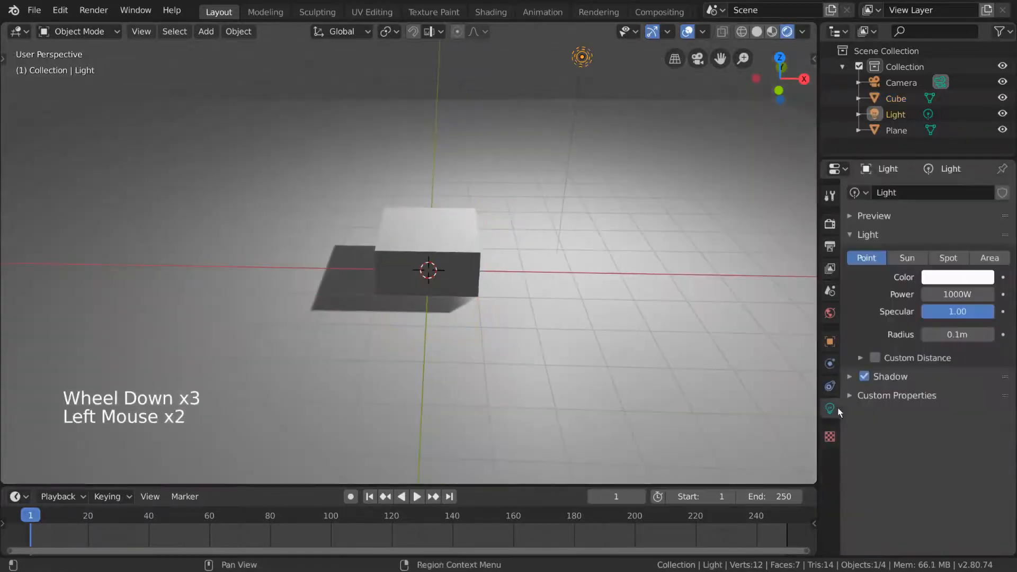
click(903, 256)
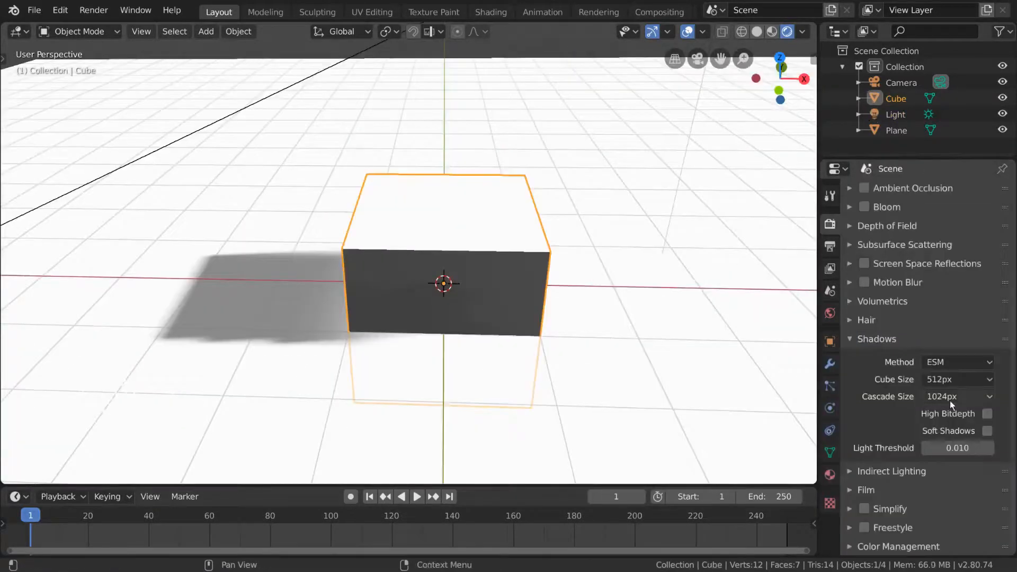
Step: Try a shadow Cascade Size of 64px and return the Cascade Size to 1024px
click(949, 397)
click(842, 414)
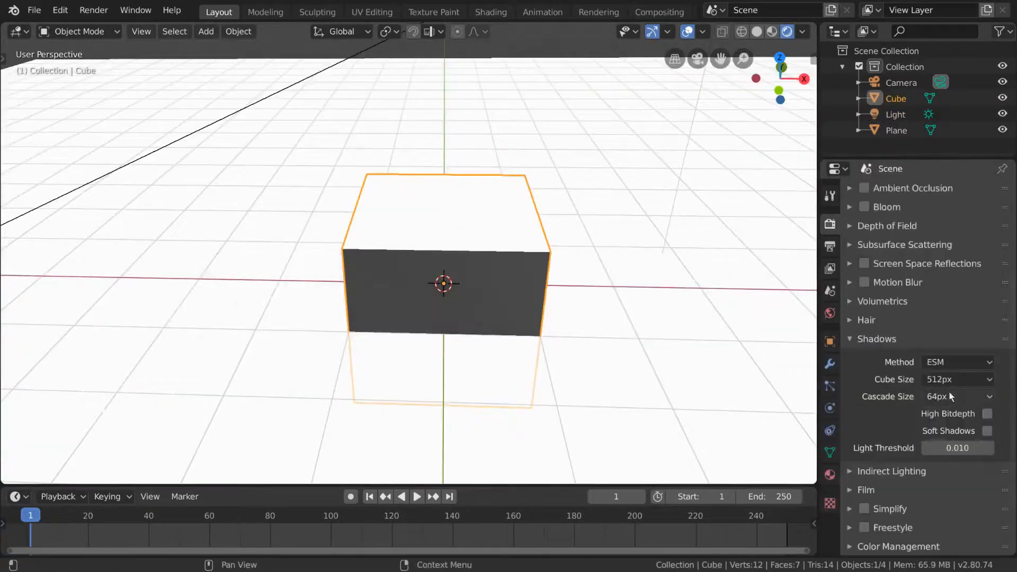
click(949, 394)
click(873, 500)
click(966, 396)
click(846, 518)
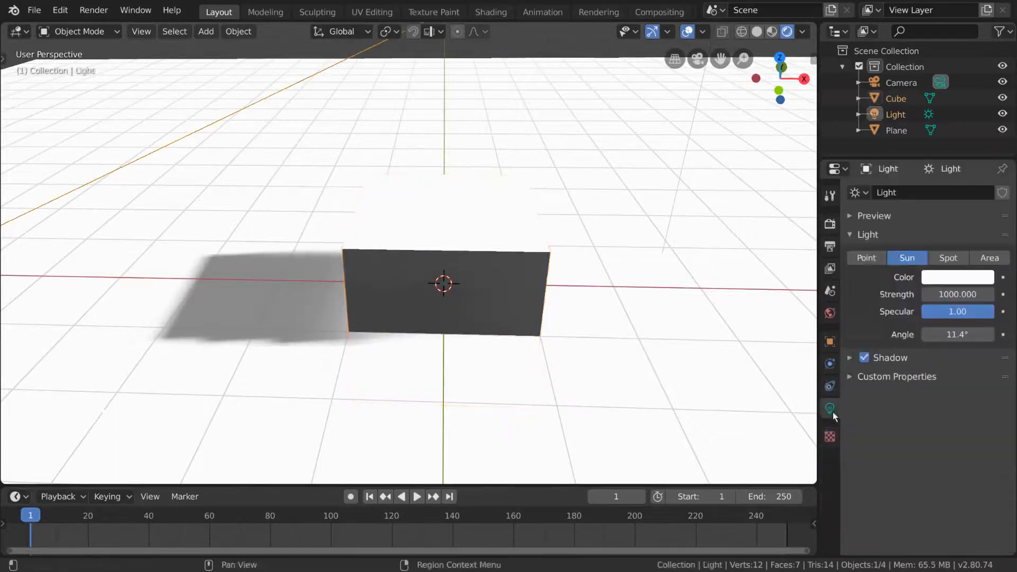
Step: Change the light back to a Point light and try High Bitdepth for the shadows
click(867, 257)
click(830, 224)
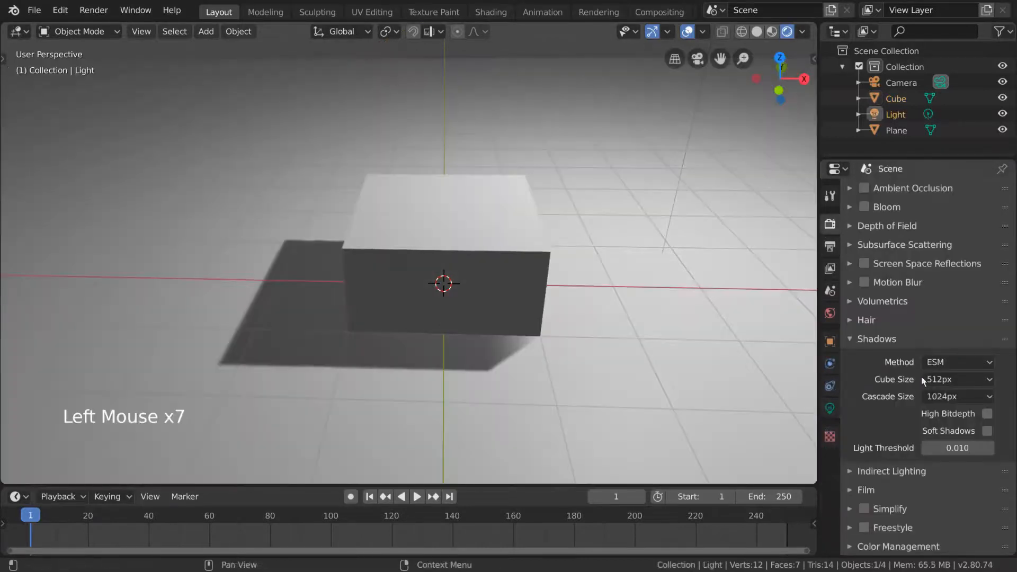
click(986, 415)
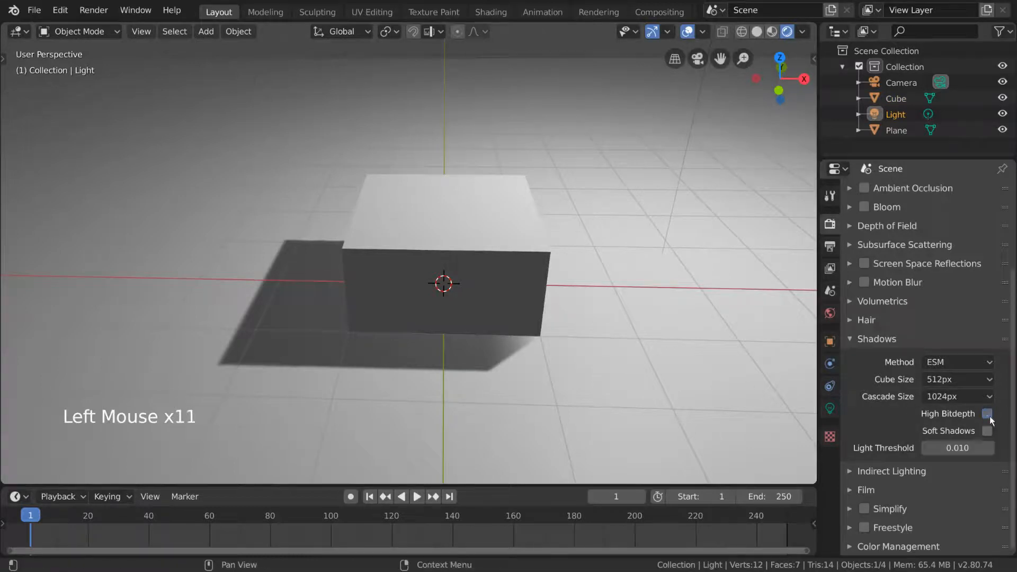
Step: Compare the cube's shadow with Soft Shadows on and off, leaving Soft Shadows disabled
click(987, 430)
scroll(551, 421, up, 3)
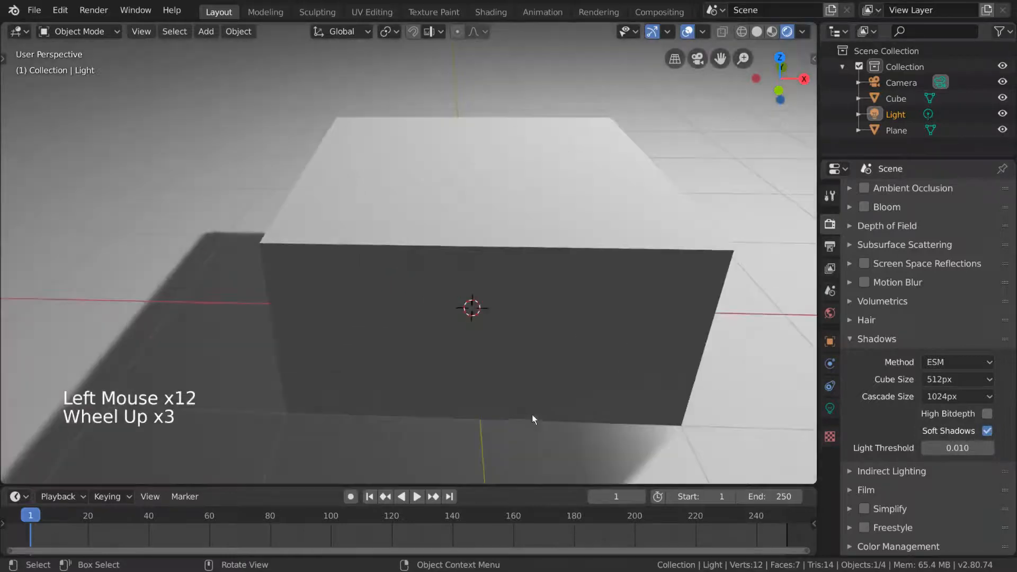
shift+middle_drag(531, 414, 577, 297)
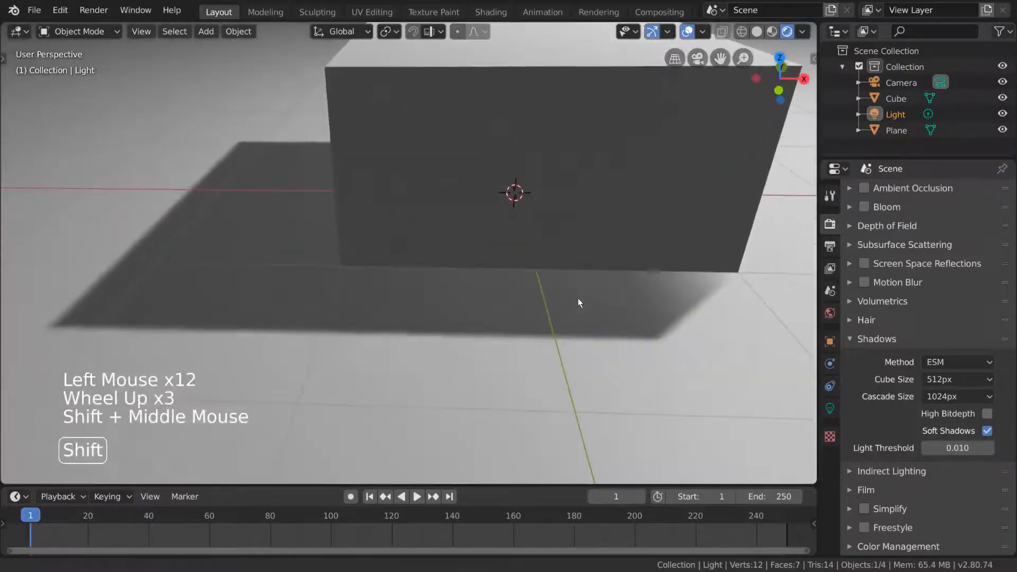
click(987, 430)
click(987, 431)
click(987, 430)
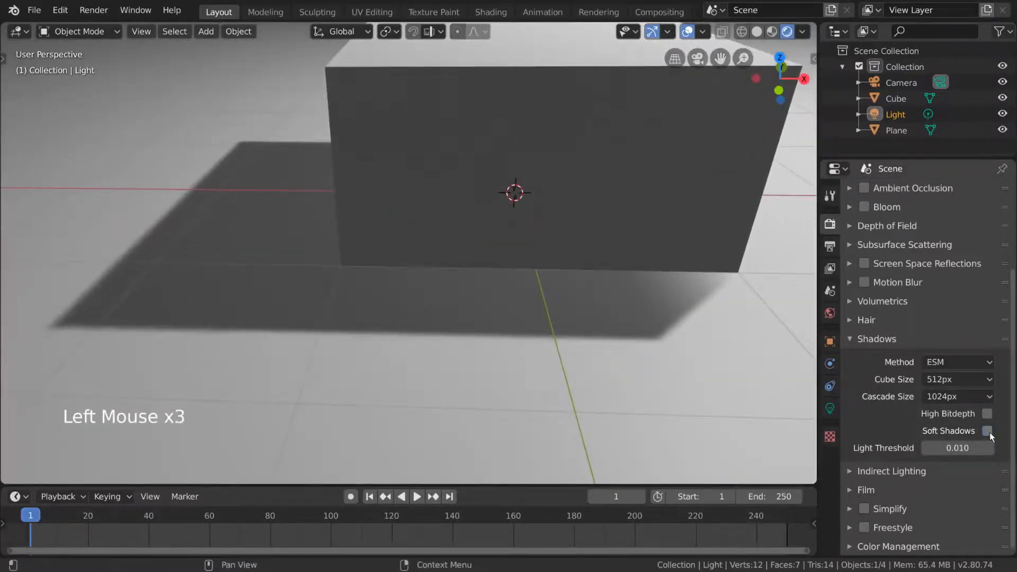
Step: Try a shadow Light Threshold of 0.119 and set the Light Threshold to 1
scroll(436, 341, down, 5)
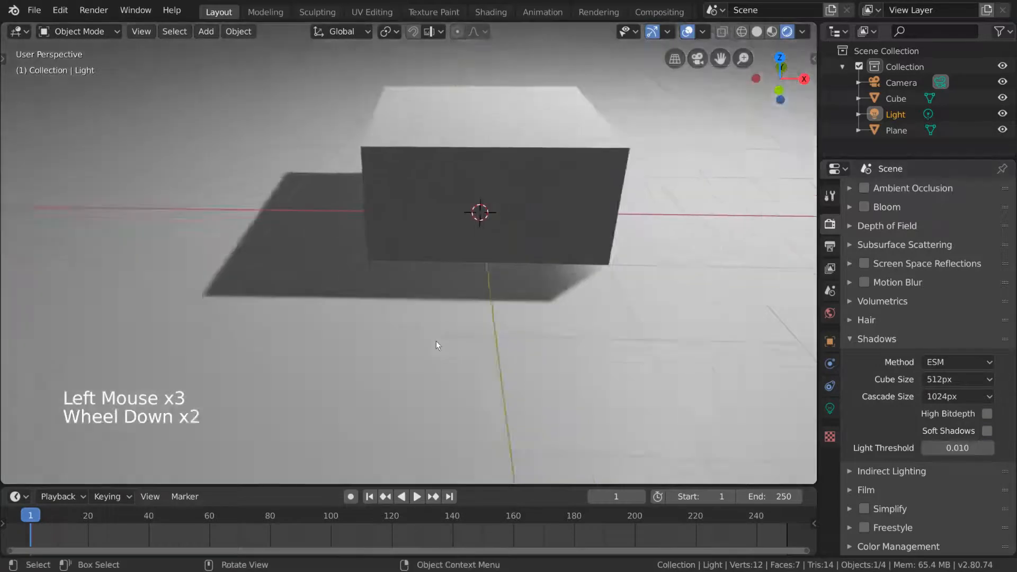
mouse_move(960, 448)
mouse_down()
mouse_move(1008, 448)
mouse_move(977, 448)
mouse_up()
click(959, 447)
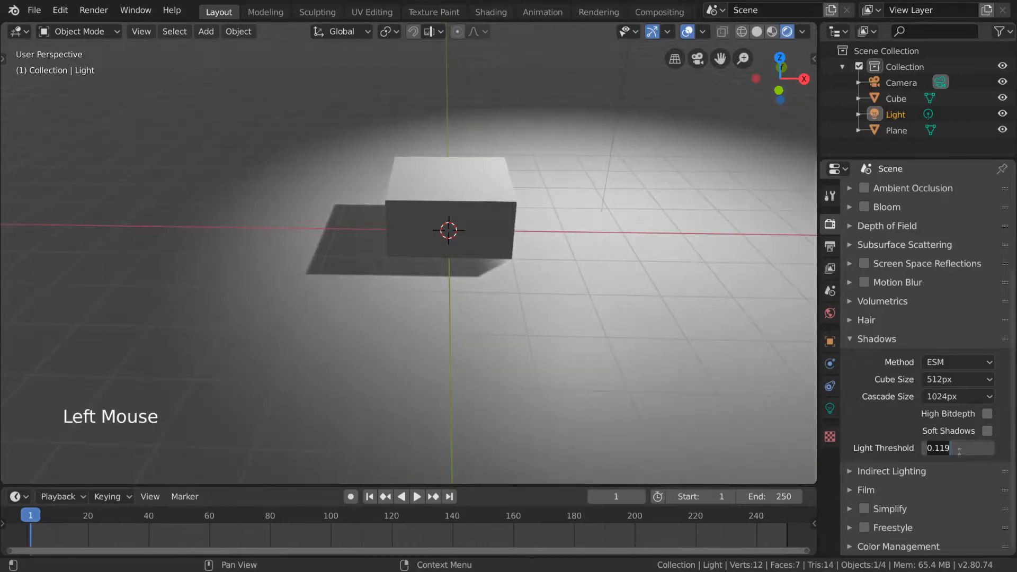
text(1)
key(Return)
Step: Lower the point light along the global Z axis toward the plane
scroll(602, 109, down, 3)
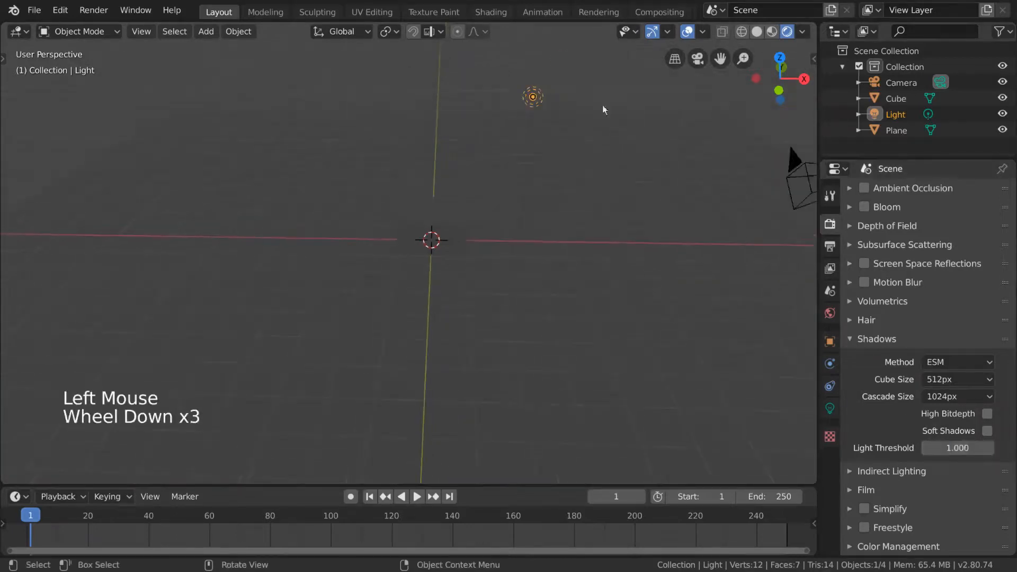
key(g)
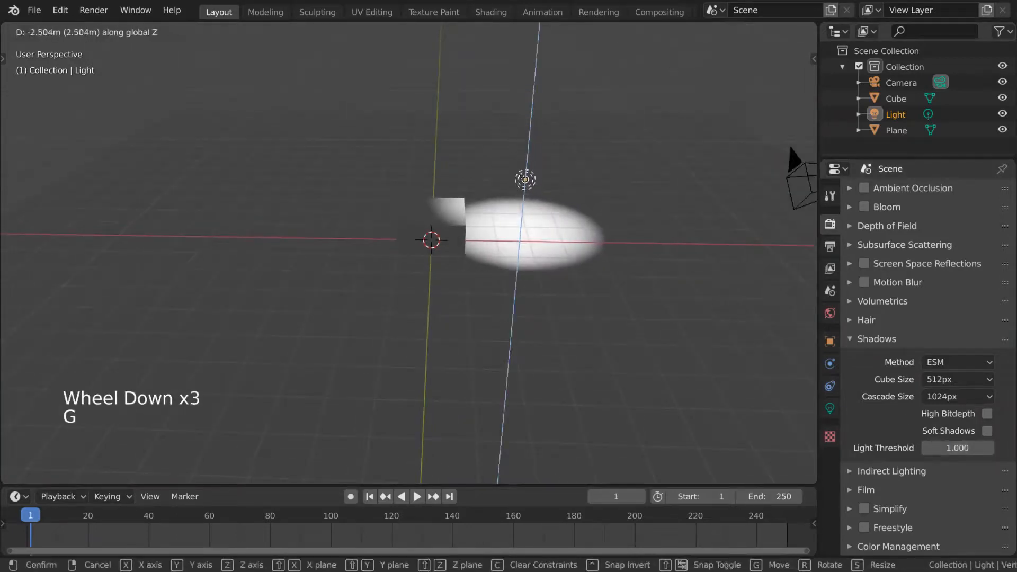
click(523, 168)
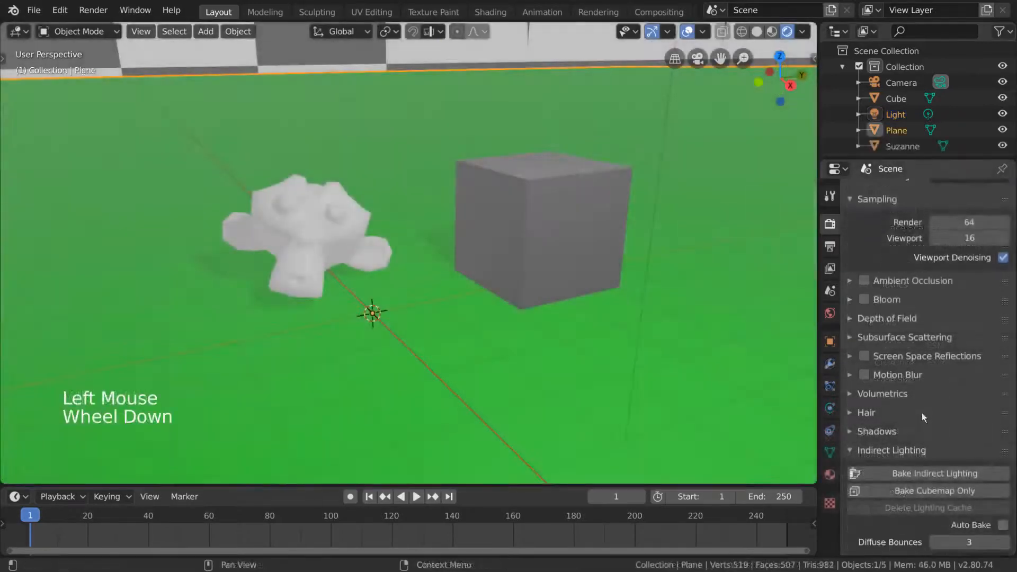
Step: Show the Indirect Lighting settings and the Light Probe types that can be added to the scene
scroll(922, 412, down, 5)
scroll(930, 370, down, 5)
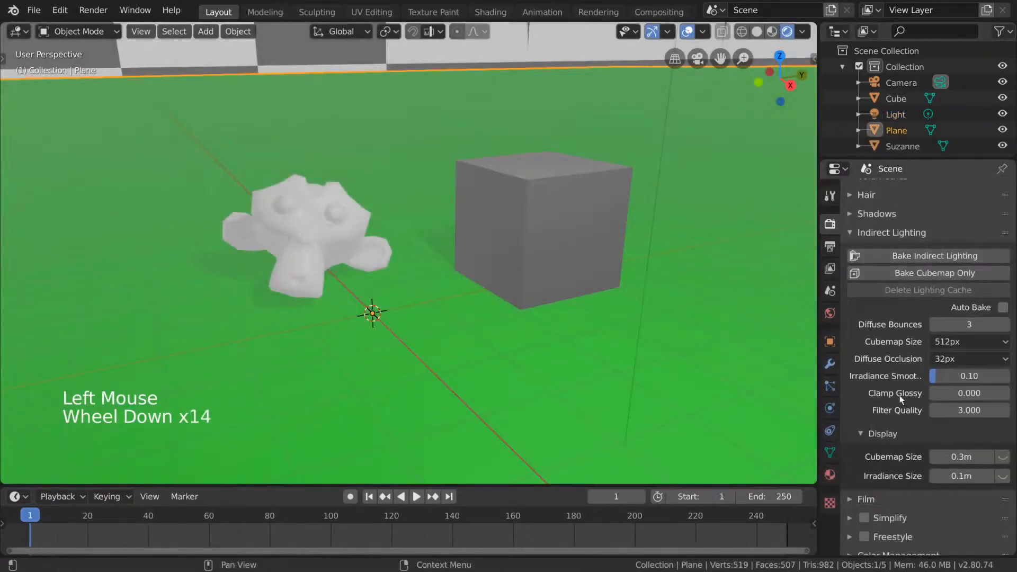
click(206, 35)
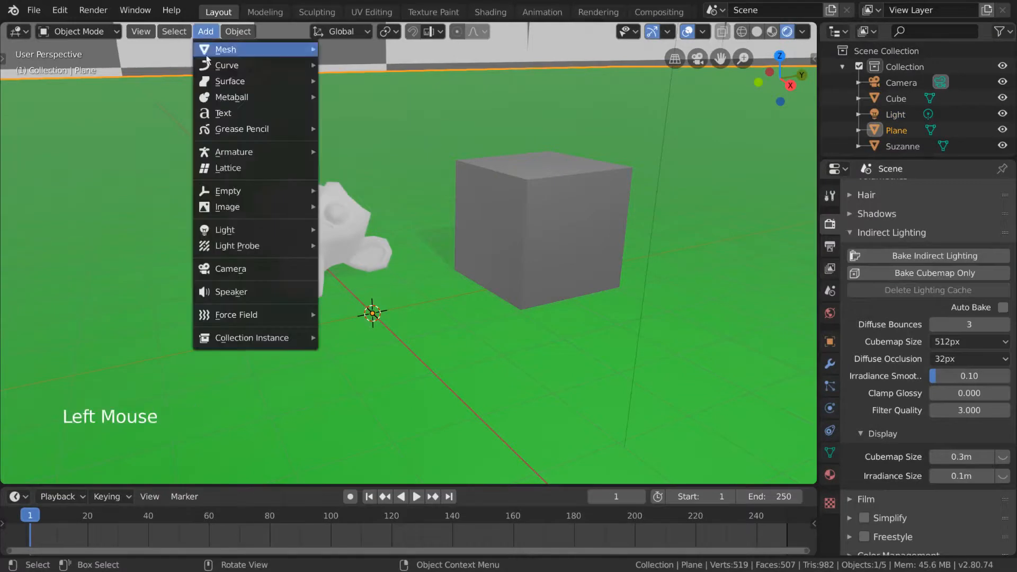
mouse_move(270, 248)
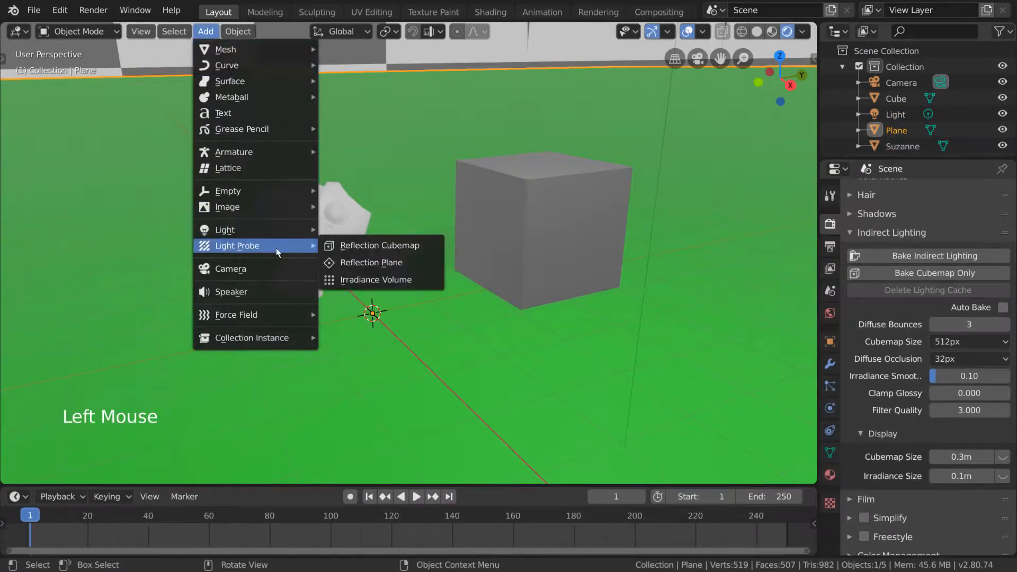
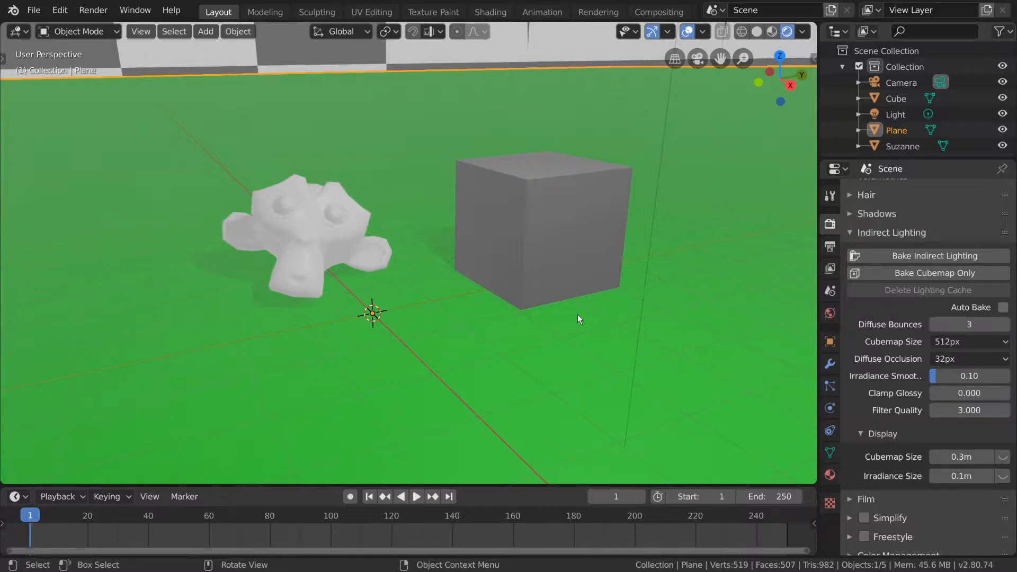
Step: Add a level 2 subdivision surface to the cube and shade it smooth
click(546, 199)
key(ctrl+2)
right_click(675, 236)
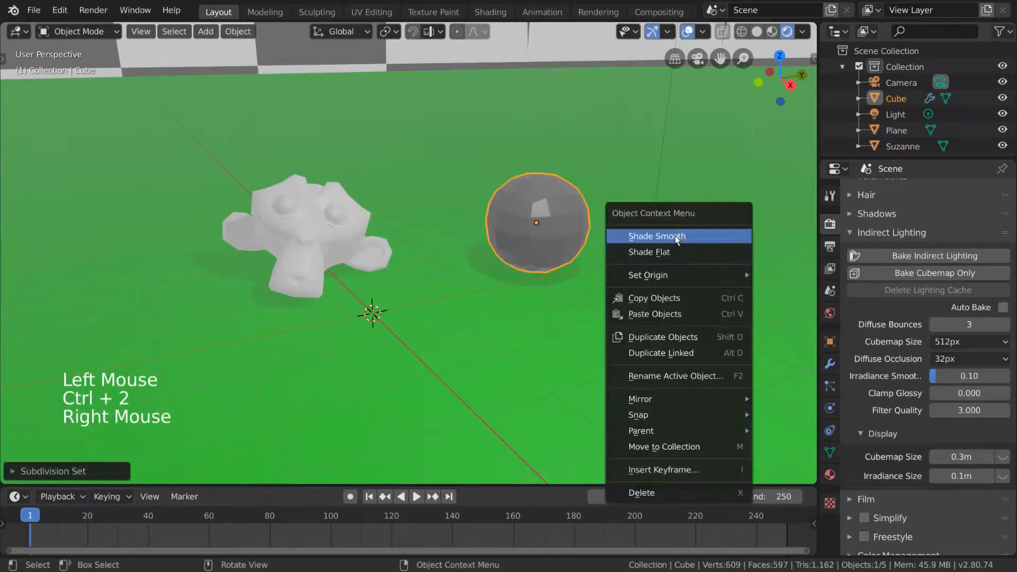
click(675, 236)
Step: Set the Roughness of the subdivided cube's material to 0
click(830, 474)
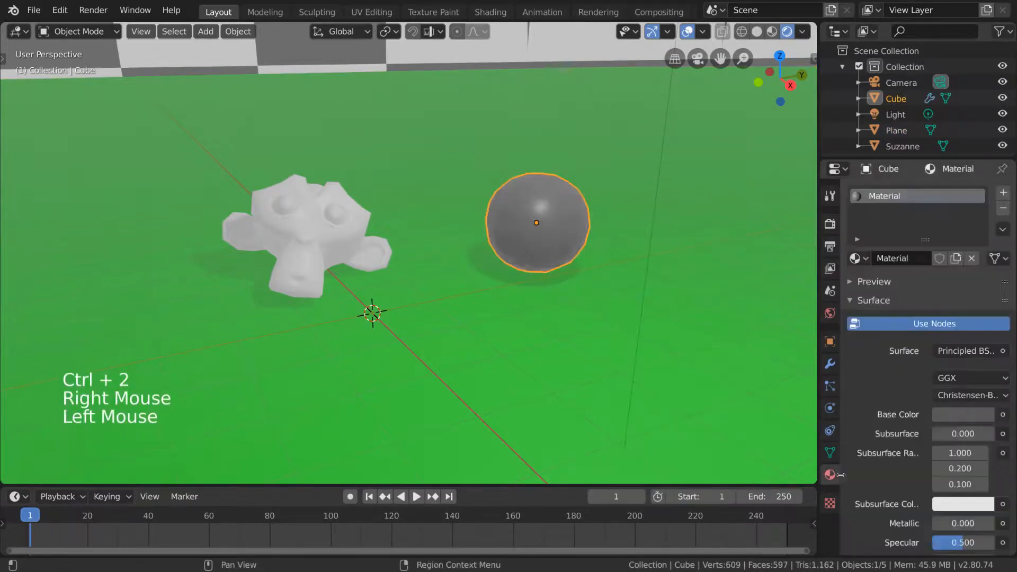
scroll(907, 466, down, 8)
drag(951, 457, 890, 456)
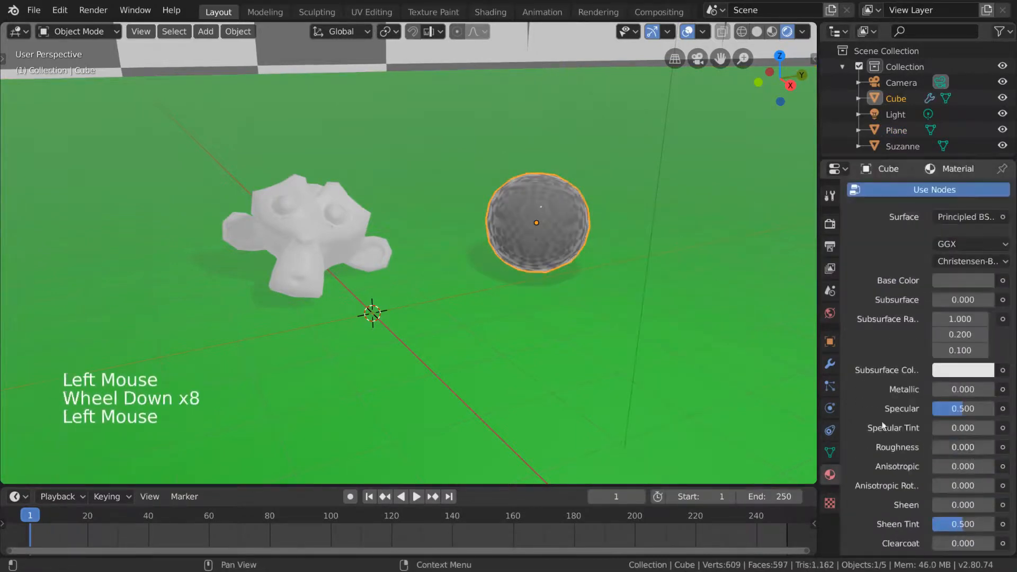
Step: Add a Reflection Cubemap light probe to the scene with the Indirect Lighting settings showing
click(830, 224)
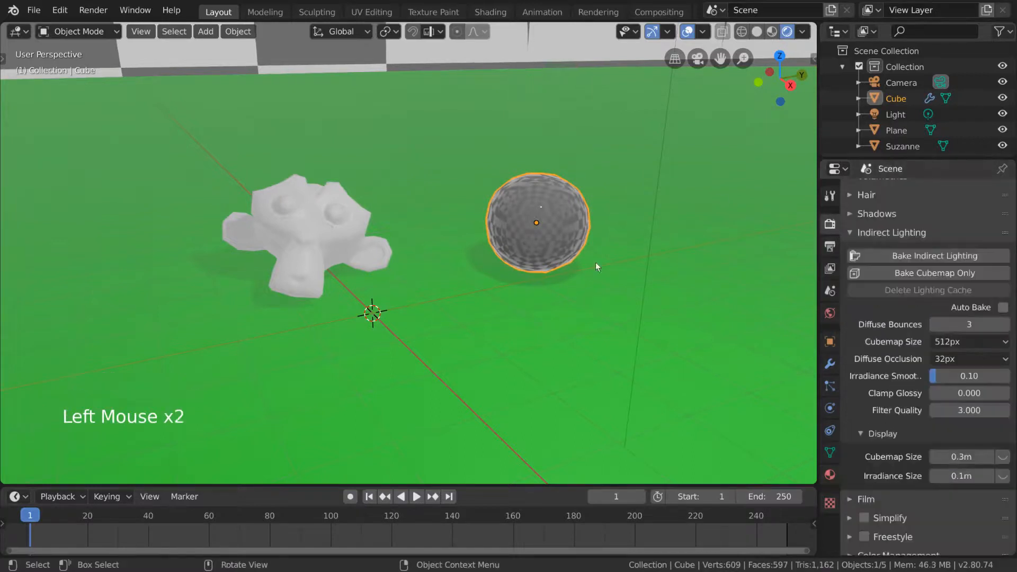
middle_drag(498, 246, 501, 225)
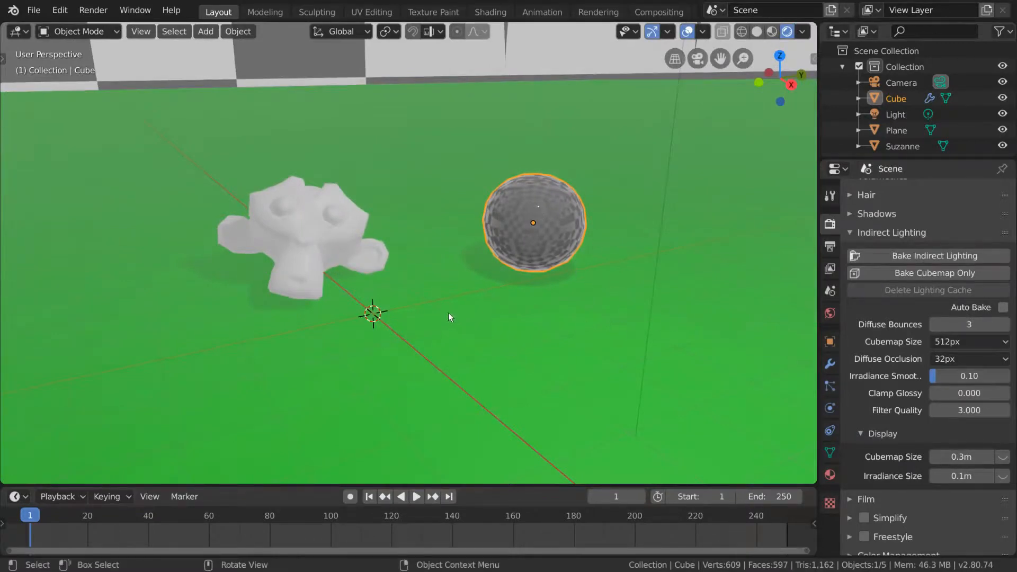
key(shift+a)
mouse_move(431, 463)
click(589, 466)
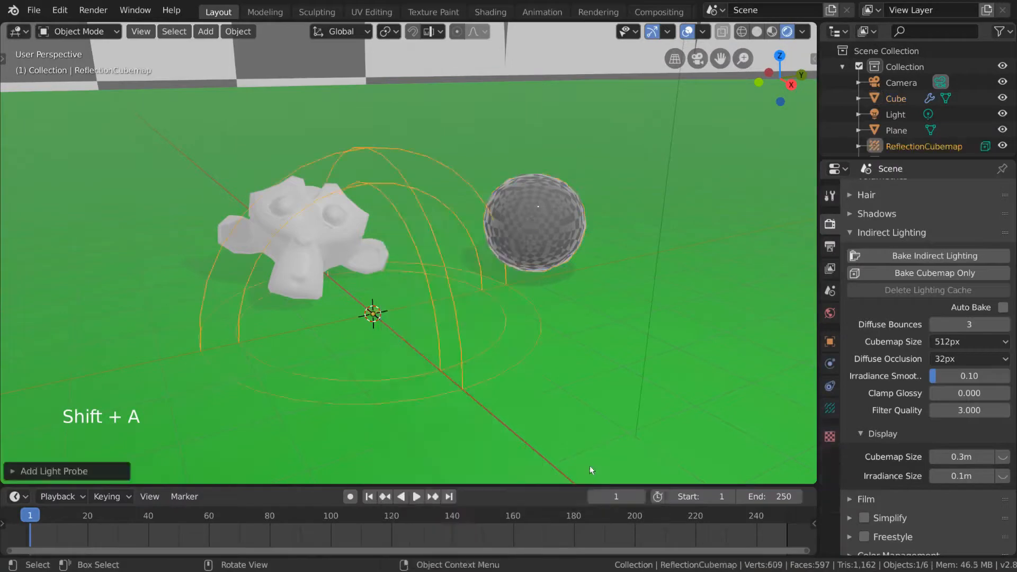
Step: Move the reflection cubemap over to the sphere and scale it down
middle_drag(534, 324, 504, 321)
key(g)
click(678, 264)
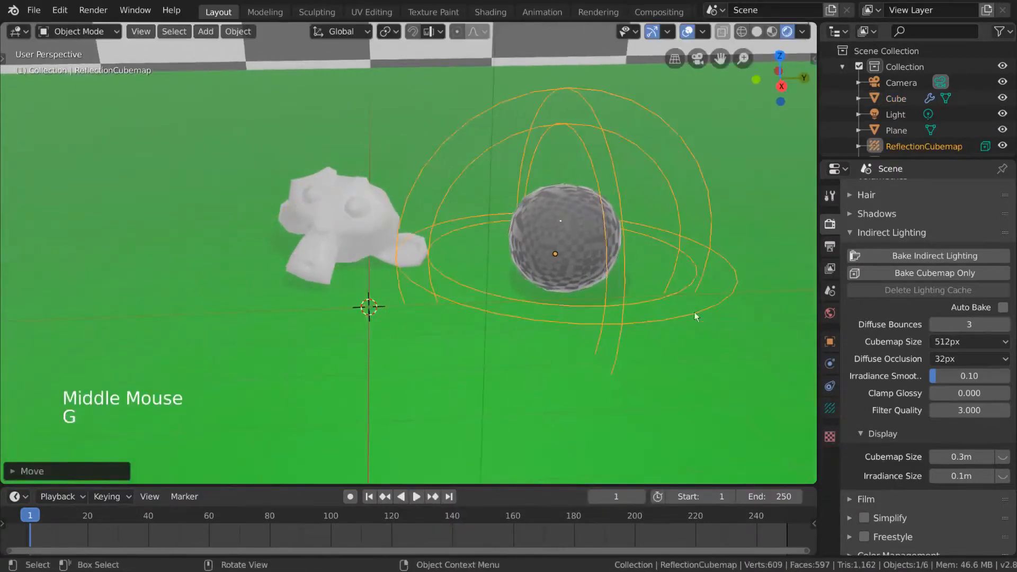
key(s)
key(g)
click(620, 278)
Step: Center the reflection cubemap on the sphere and adjust its scale so it closely surrounds the sphere
middle_drag(621, 279, 510, 272)
key(g)
click(363, 236)
middle_drag(363, 236, 527, 163)
key(g)
click(536, 244)
middle_drag(591, 259, 631, 272)
key(s)
key(g)
click(597, 257)
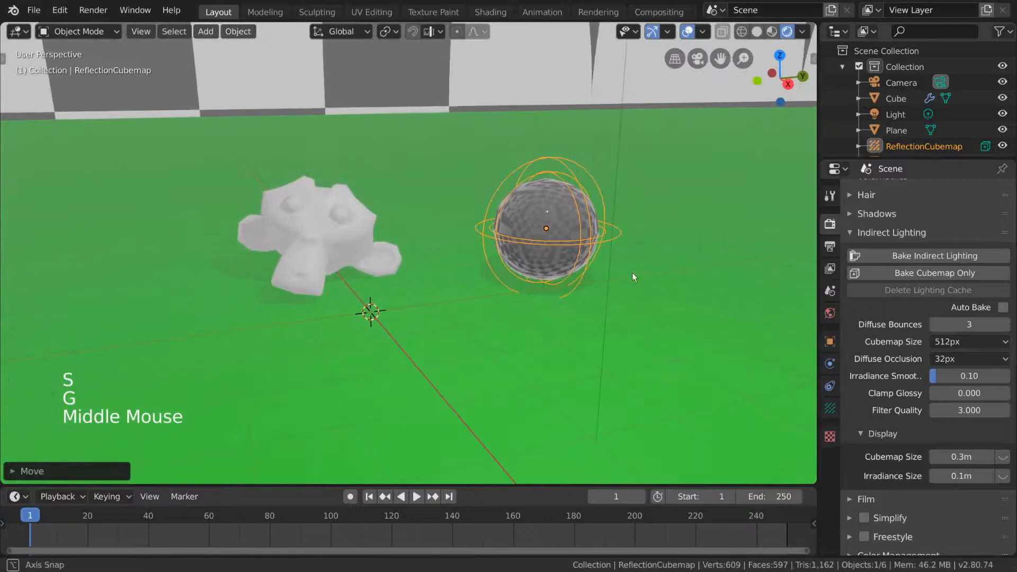
Step: Bake the indirect lighting and inspect the sphere's reflections up close and from several sides
click(920, 258)
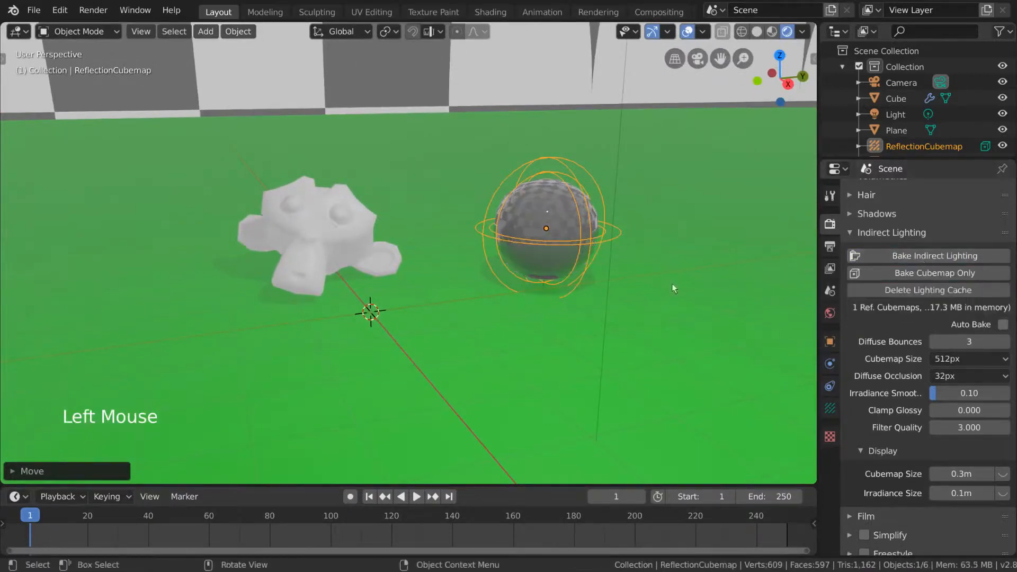
middle_drag(671, 284, 579, 285)
scroll(534, 261, up, 9)
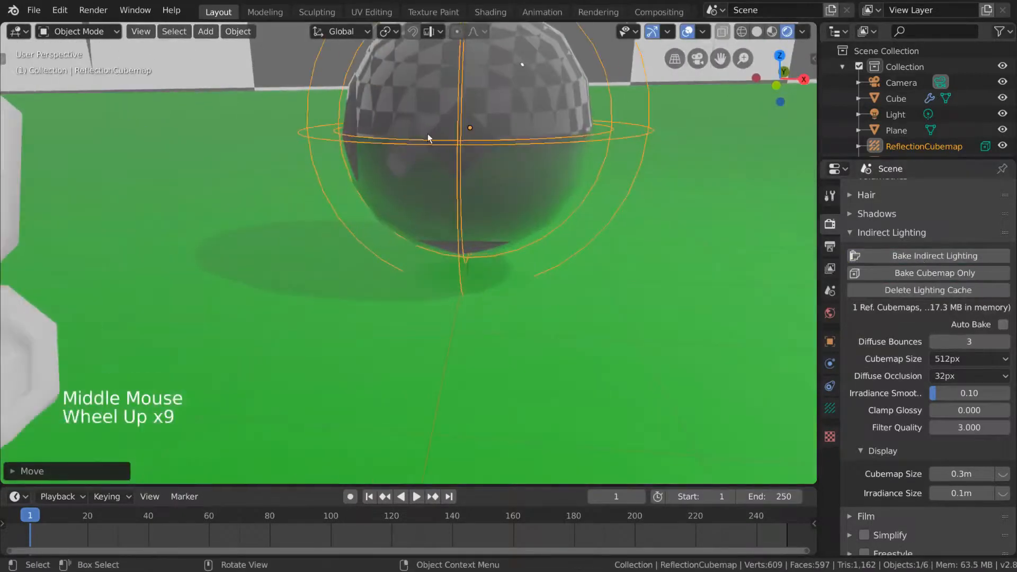
shift+middle_drag(386, 135, 498, 257)
scroll(512, 253, up, 2)
scroll(499, 257, down, 4)
scroll(612, 271, down, 4)
middle_drag(612, 272, 427, 250)
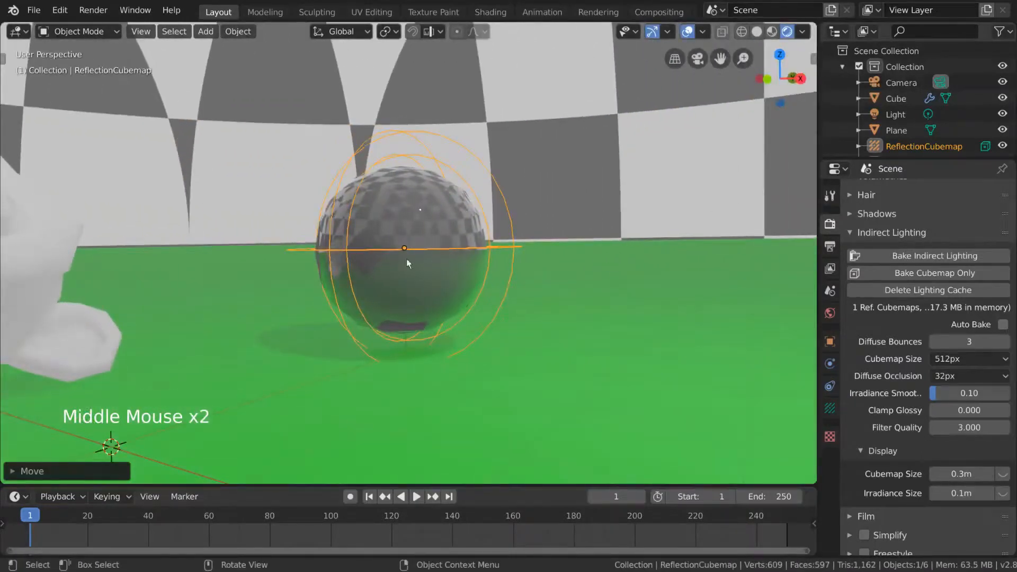
scroll(406, 262, down, 2)
middle_drag(506, 249, 508, 286)
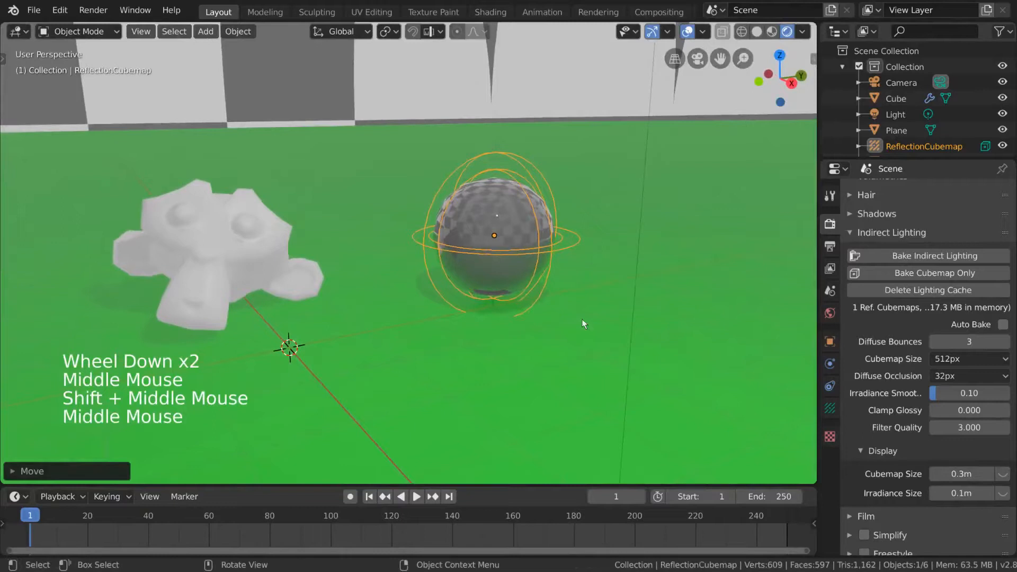
Step: Turn on the Clipping display for the reflection cubemap in its Viewport Display options
click(829, 411)
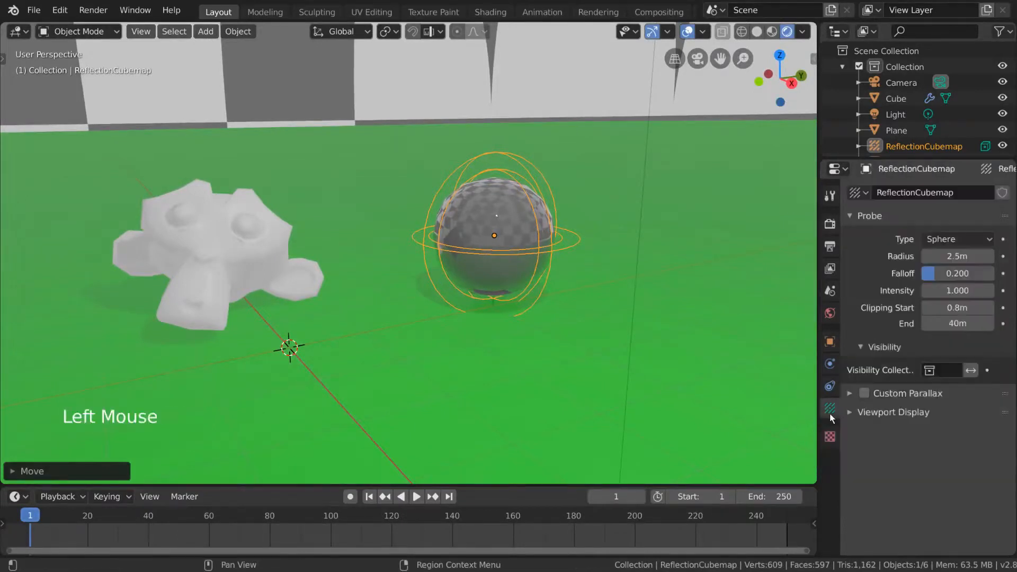
click(925, 411)
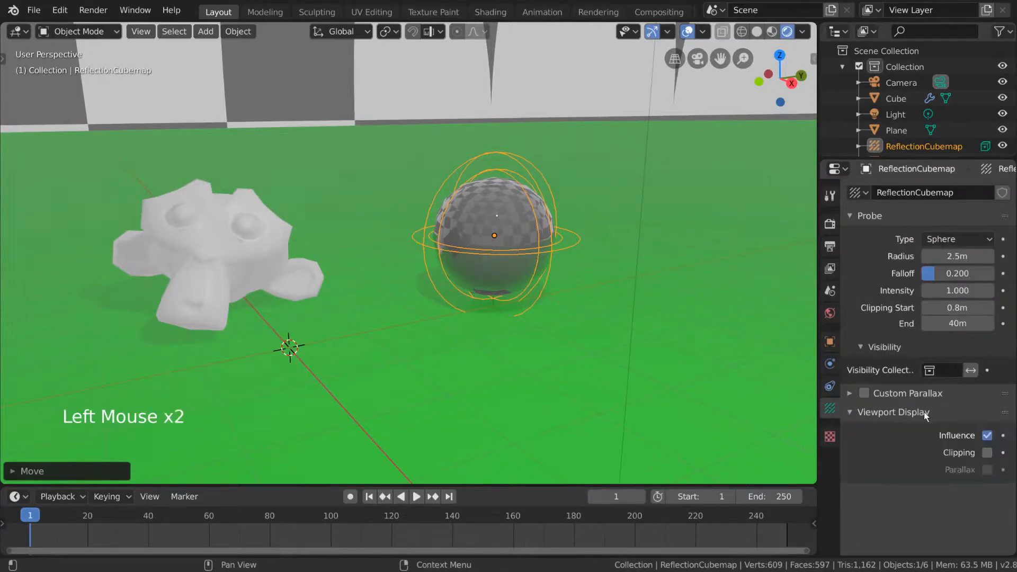
click(987, 453)
Step: Switch the viewport to Wireframe shading and set the cubemap's Clipping Start to 0.89m
key(z)
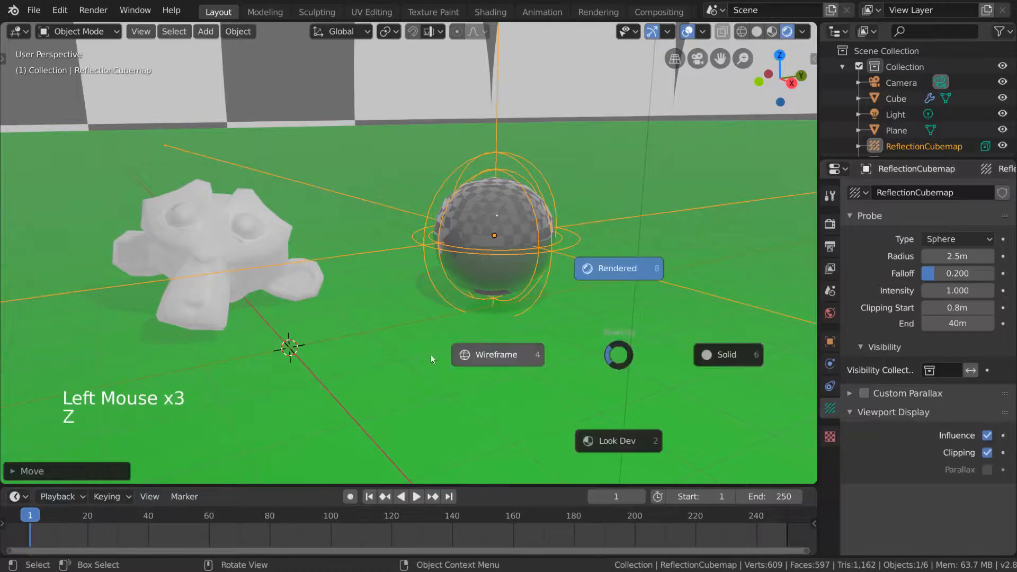
mouse_move(523, 338)
middle_down()
mouse_move(573, 276)
mouse_move(570, 319)
mouse_move(666, 246)
middle_up()
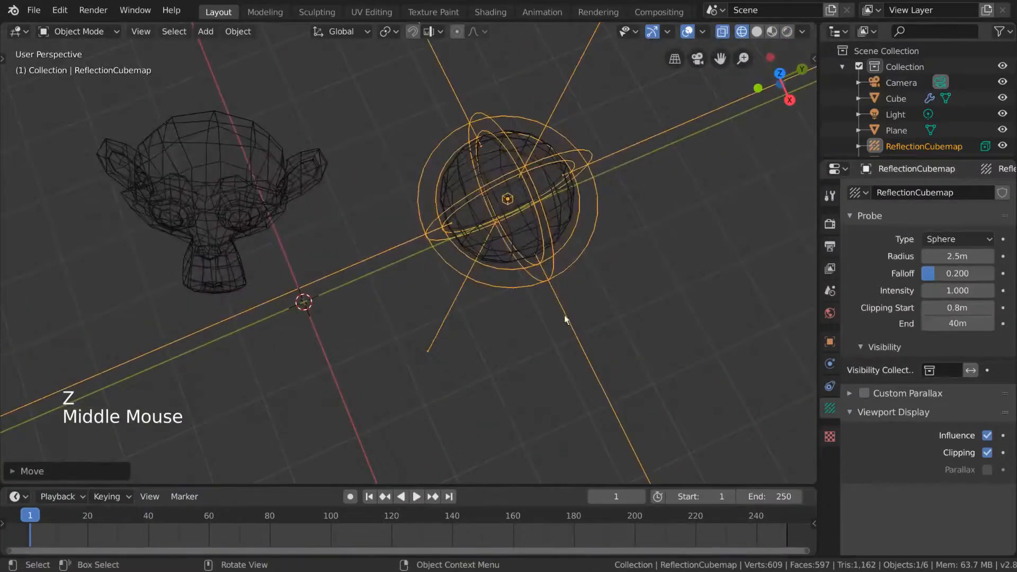
scroll(665, 247, up, 4)
scroll(495, 185, down, 1)
mouse_move(549, 259)
middle_down()
mouse_move(585, 291)
mouse_move(570, 248)
mouse_move(562, 253)
middle_up()
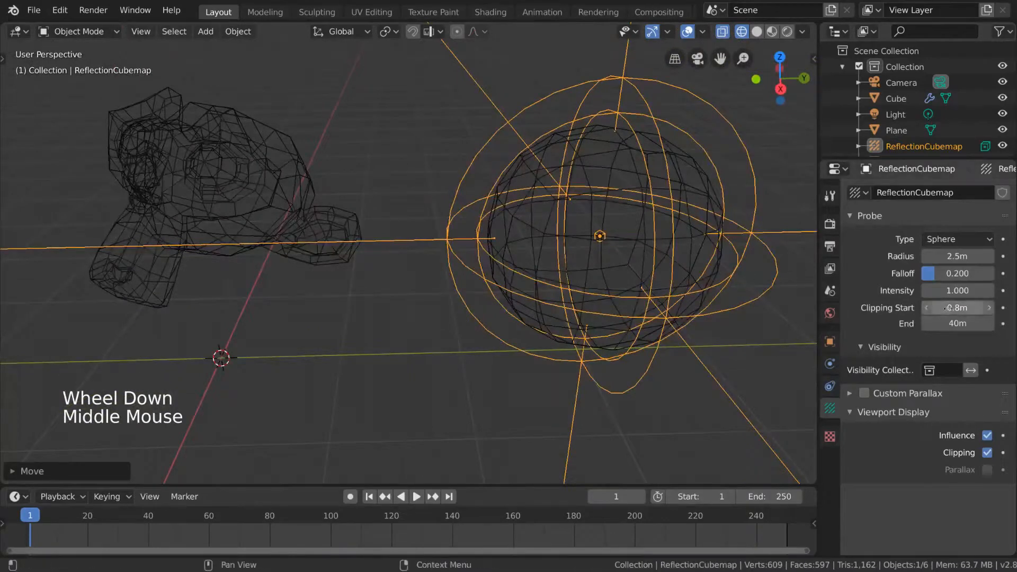
drag(957, 308, 965, 308)
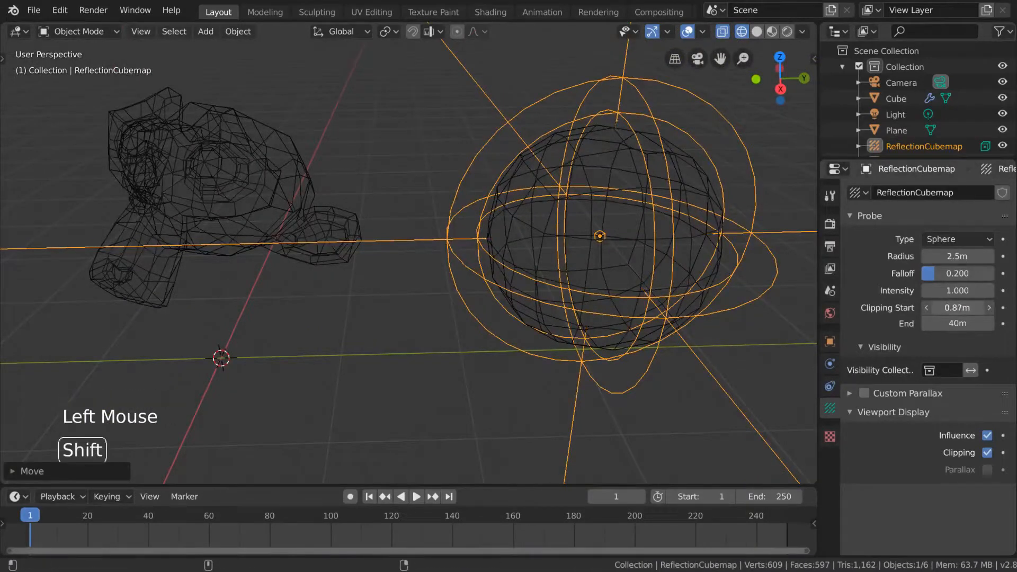
middle_drag(625, 286, 645, 298)
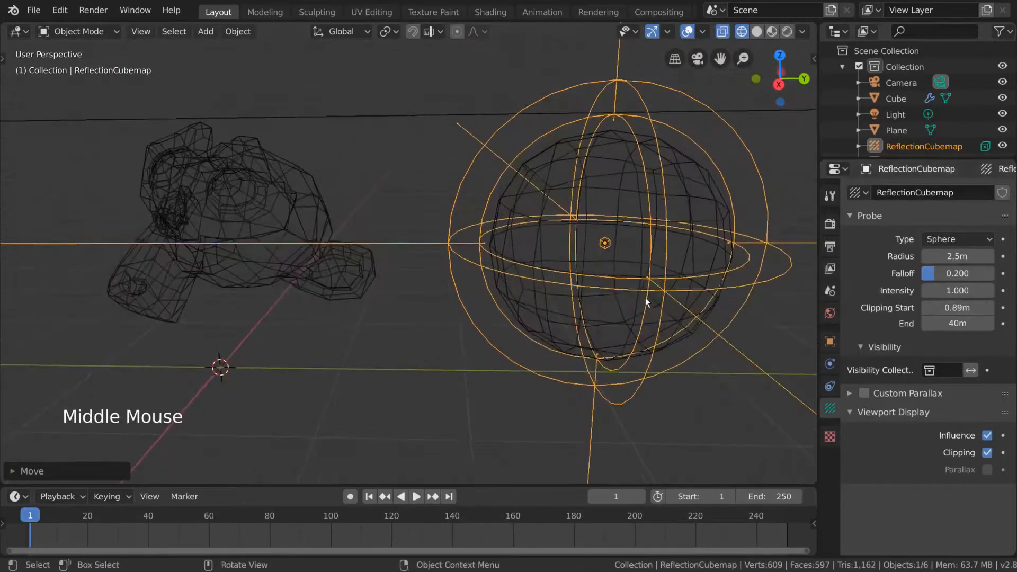
Step: Switch the viewport to Rendered shading and bake the indirect lighting again with the adjusted cubemap clipping
middle_drag(486, 268, 540, 327)
key(z)
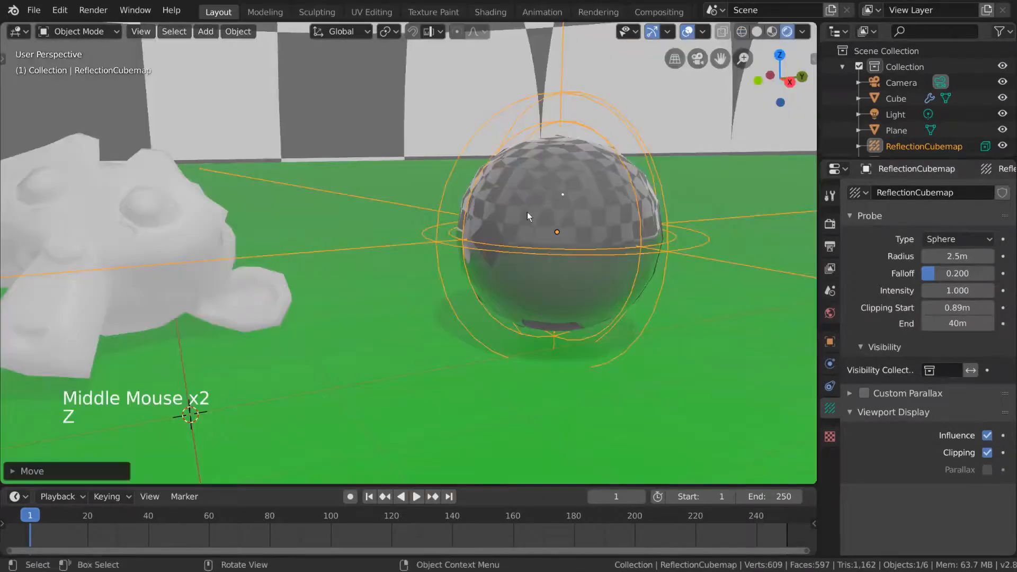
scroll(527, 212, down, 2)
middle_drag(547, 271, 704, 249)
click(830, 224)
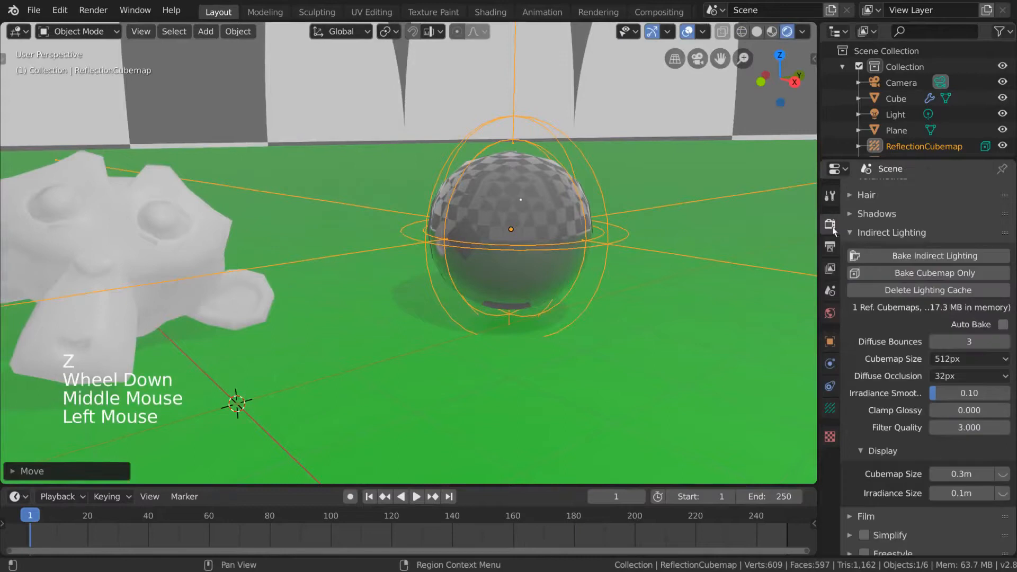
click(926, 256)
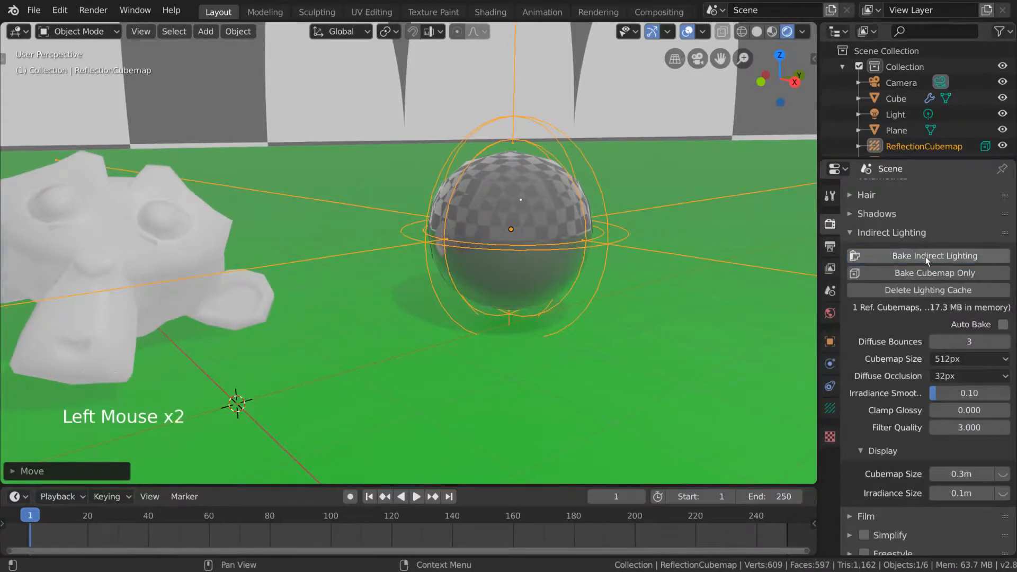
middle_drag(370, 221, 457, 252)
scroll(487, 243, down, 2)
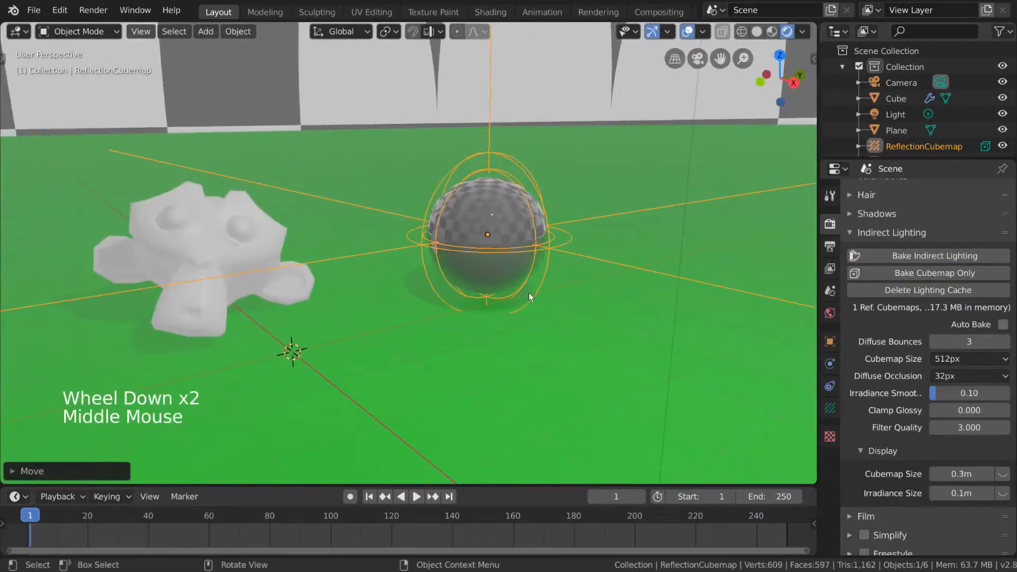
Step: Turn on Auto Bake for the indirect lighting and try moving the reflection cubemap
click(1003, 324)
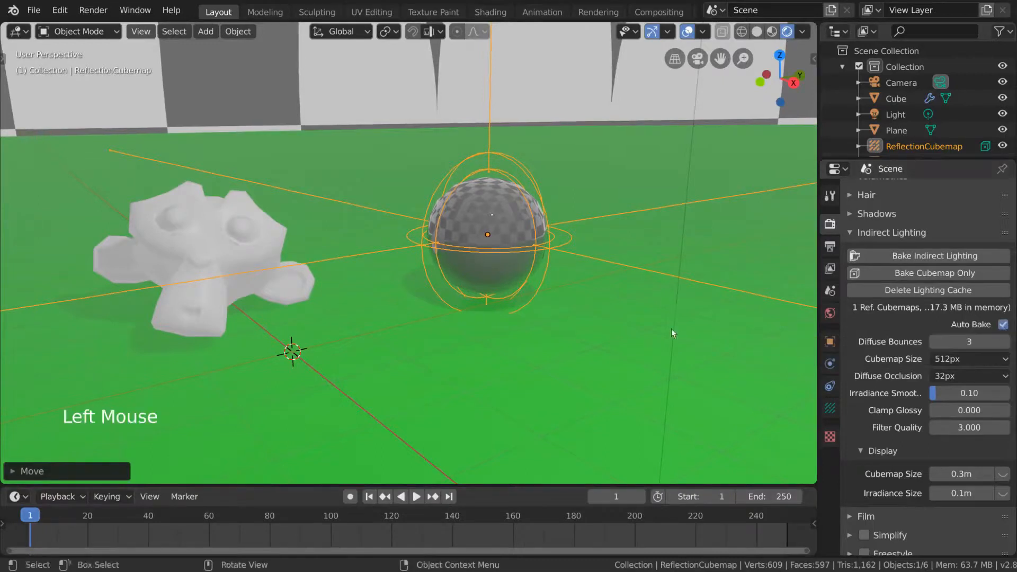
middle_drag(672, 329, 592, 333)
key(g)
click(655, 318)
key(g)
click(581, 331)
Step: Try moving the monkey head beside the sphere to test how the baked lighting reacts
click(212, 236)
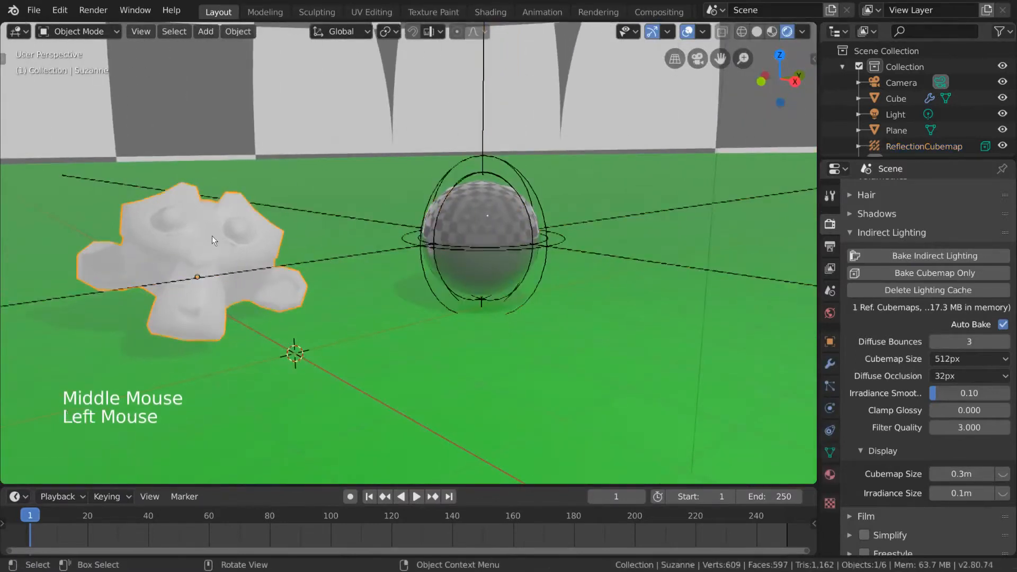
middle_drag(212, 236, 472, 285)
key(g)
click(515, 305)
middle_drag(528, 268, 529, 282)
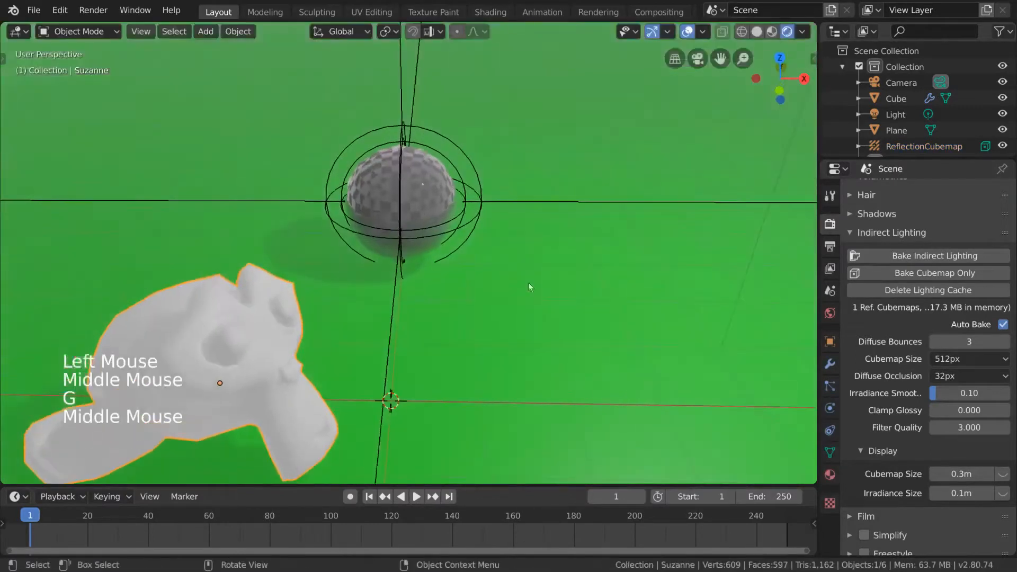
key(g)
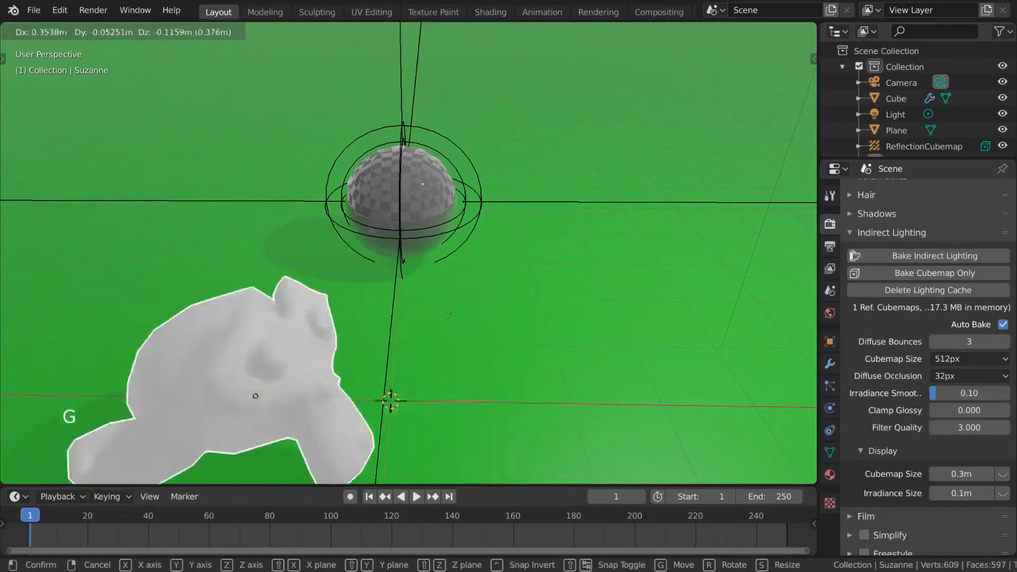
click(480, 253)
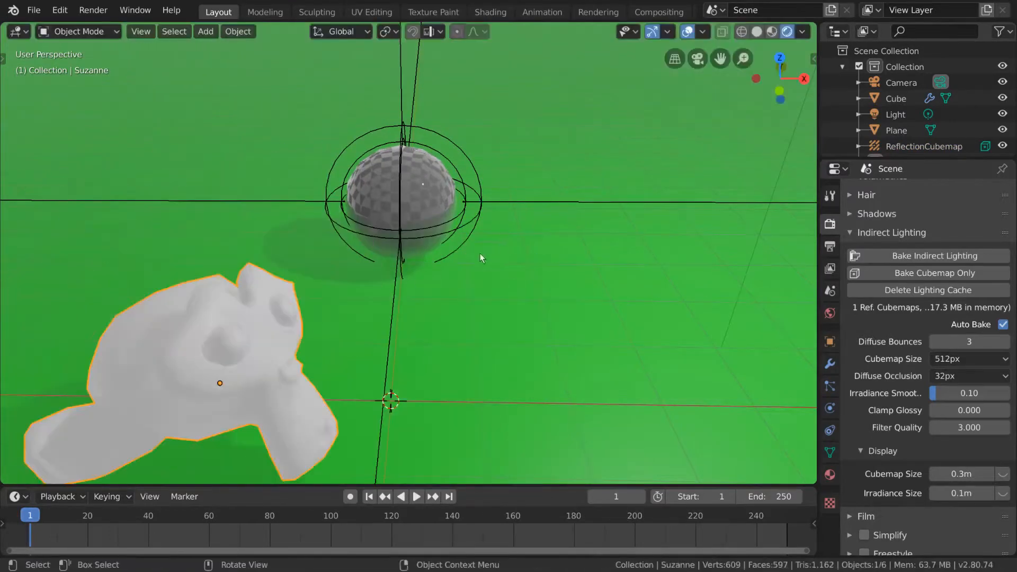
Step: Set the Roughness of the green floor plane's material to 0
scroll(421, 239, down, 3)
shift+middle_drag(421, 239, 443, 241)
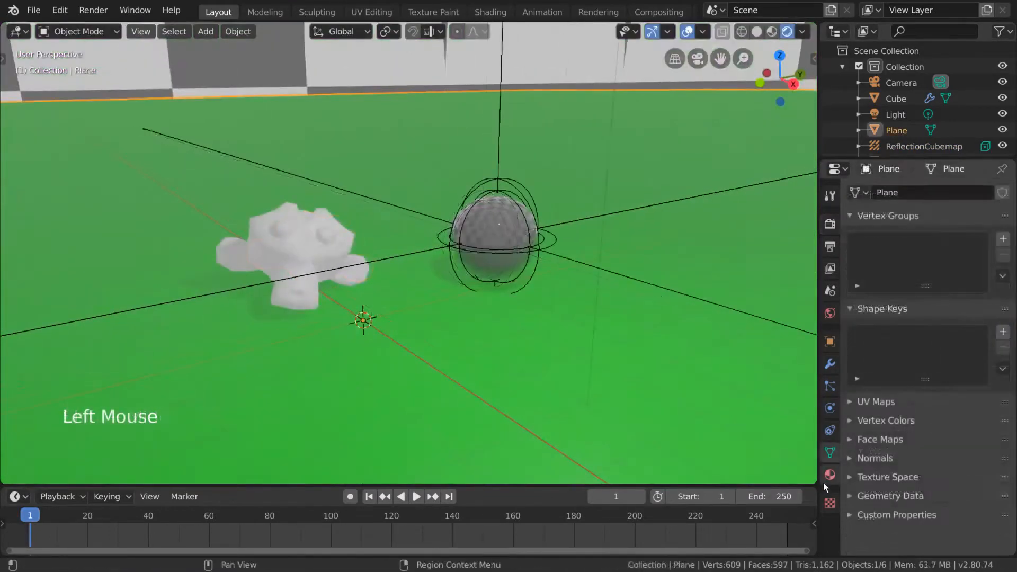
click(828, 478)
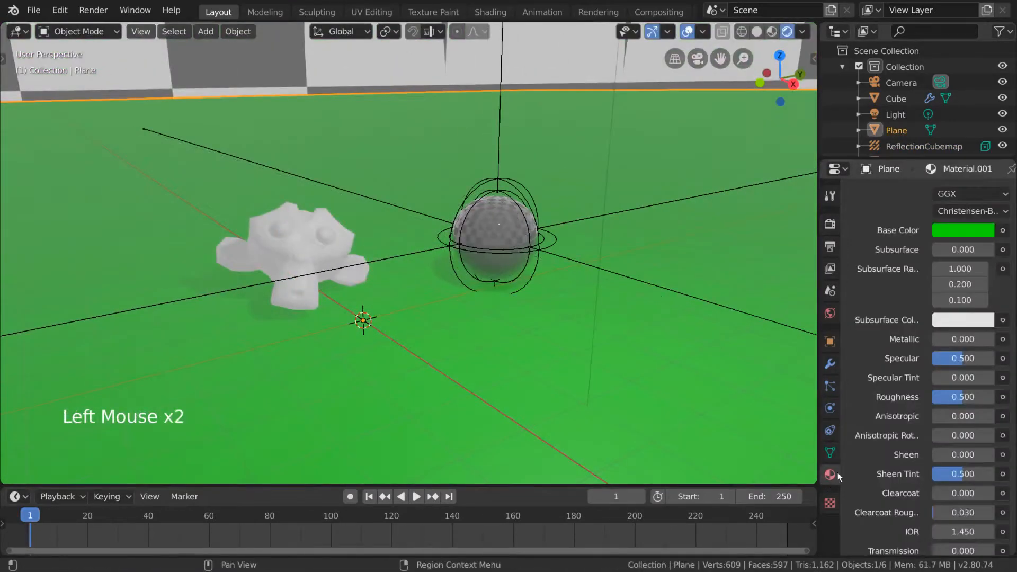
drag(964, 399, 930, 400)
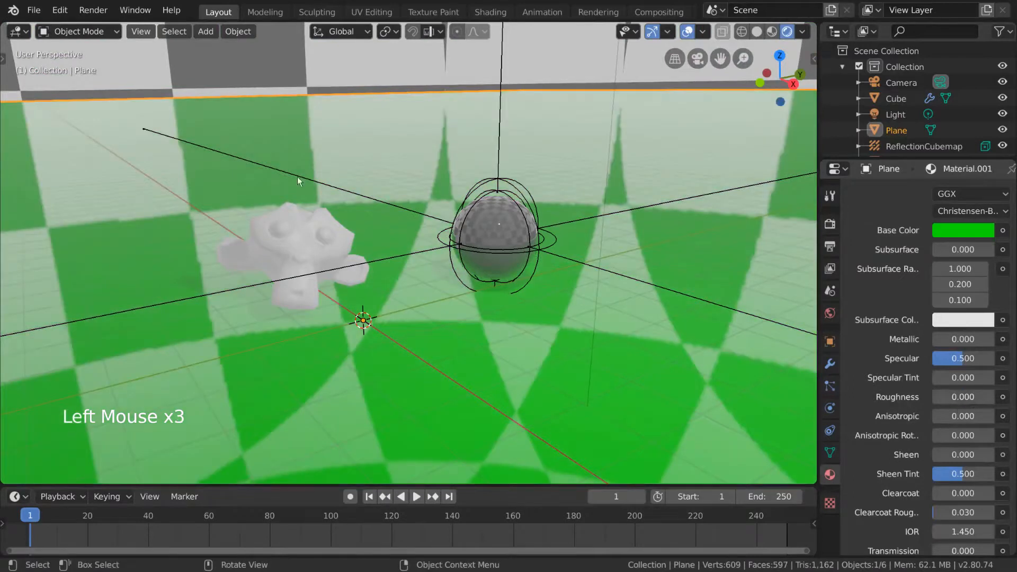
Step: Add a Reflection Plane light probe, scale it up across the floor and move it to line up with the floor
key(shift+a)
mouse_move(278, 237)
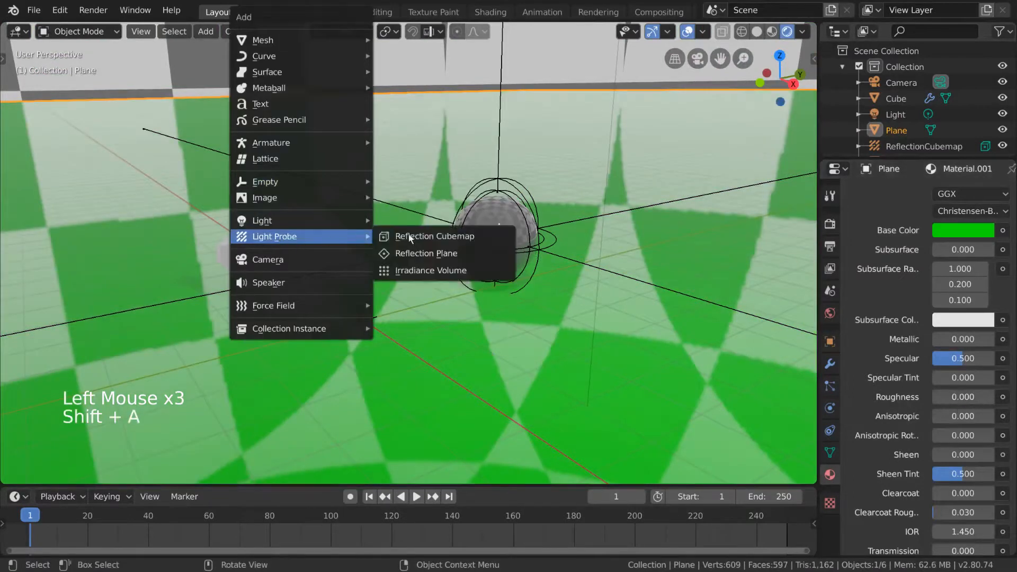
click(450, 254)
key(s)
click(547, 274)
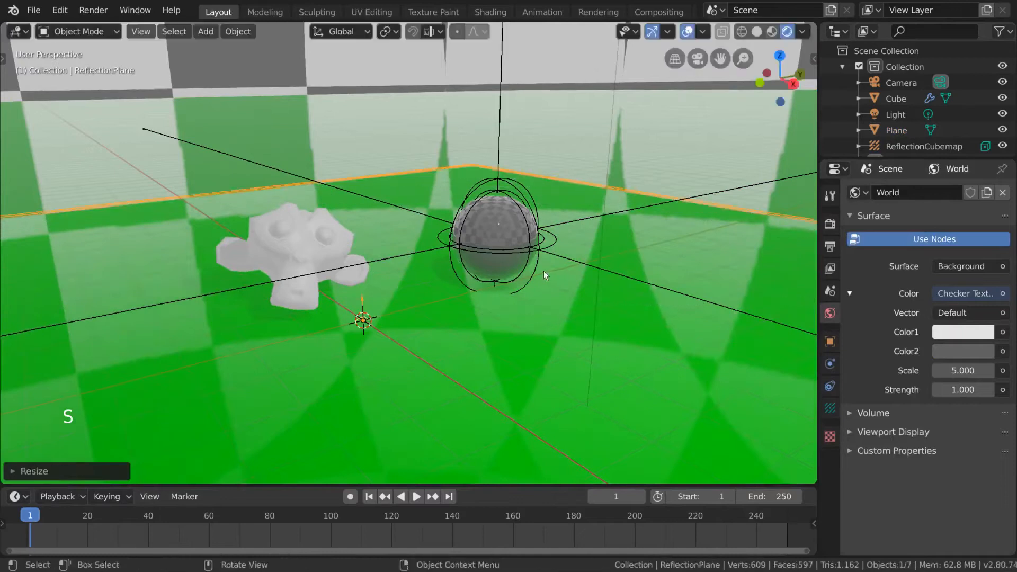
key(g)
click(545, 246)
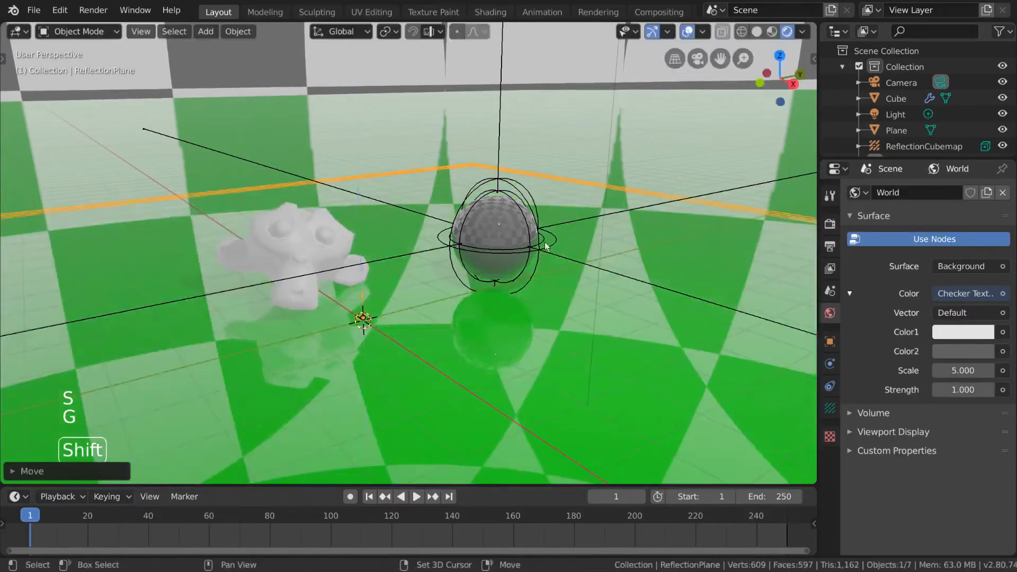
Step: Try lifting the monkey head above the floor to test its reflection
click(286, 243)
key(g)
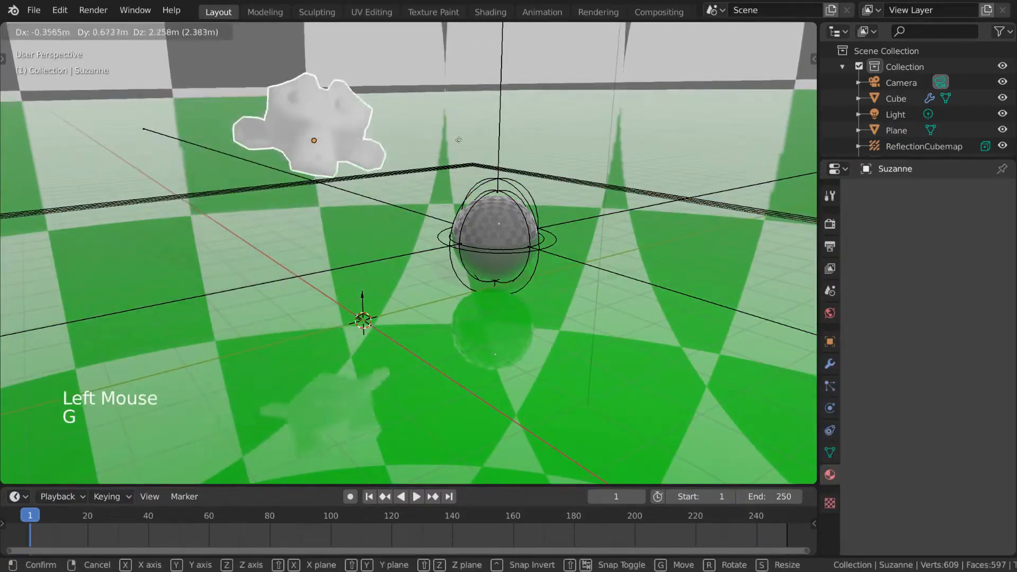
click(464, 249)
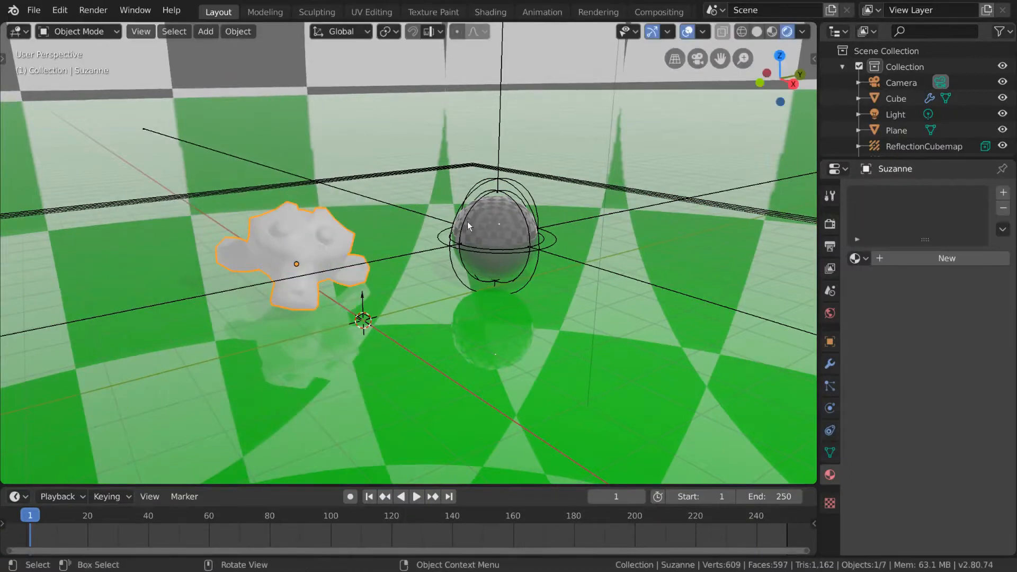
Step: Add an Irradiance Volume light probe and scale it up around the monkey head and sphere
middle_drag(405, 210, 386, 230)
key(shift+a)
mouse_move(387, 234)
click(535, 270)
key(s)
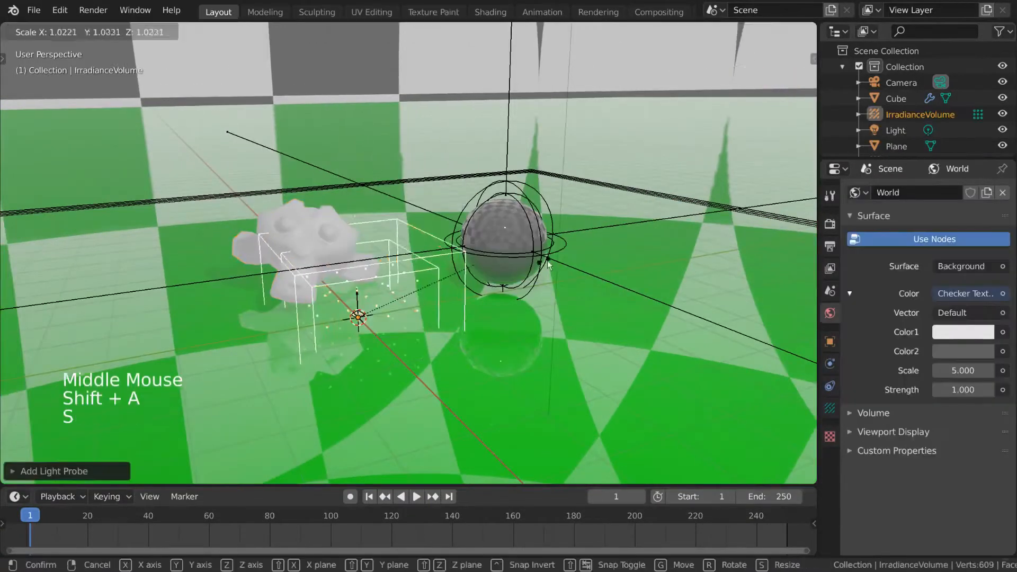
click(649, 336)
Step: Raise the irradiance volume along Z and adjust its height so it encloses both objects
key(g)
key(z)
click(614, 209)
scroll(613, 209, down, 2)
middle_drag(609, 217, 529, 275)
key(s)
key(z)
click(511, 292)
scroll(397, 300, up, 3)
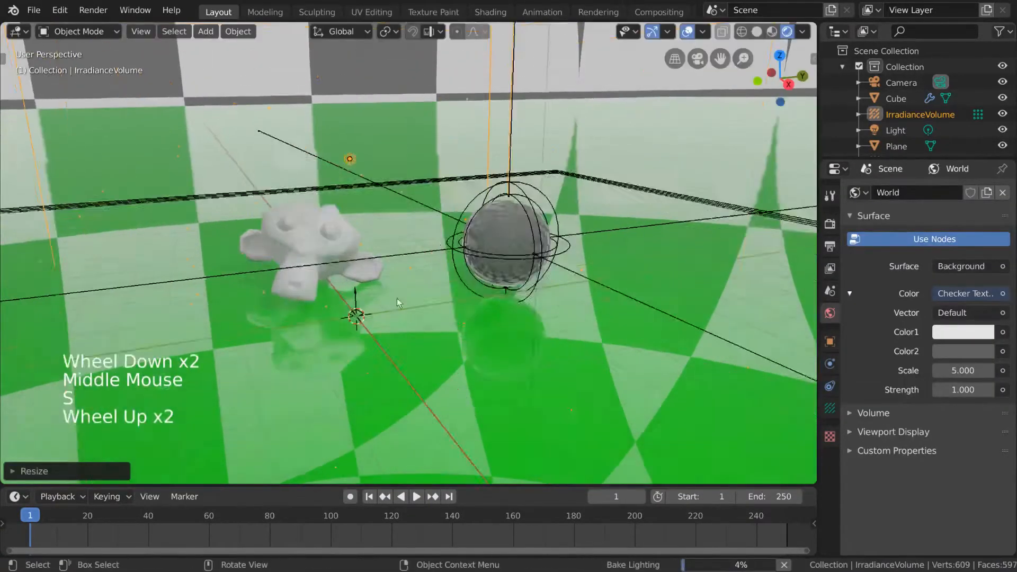
Step: Bake the indirect lighting with the irradiance volume in place
middle_drag(397, 300, 317, 294)
click(833, 226)
click(925, 257)
scroll(312, 292, up, 1)
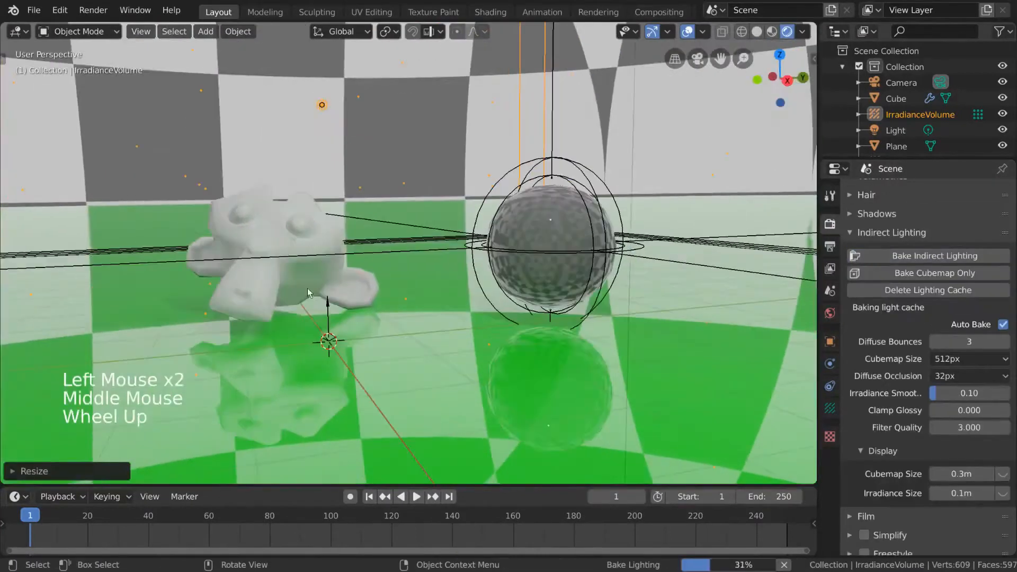
Step: Try moving the monkey head inside the irradiance volume and view its bounced light from the side
click(316, 265)
key(g)
right_click(377, 192)
middle_drag(392, 281, 332, 286)
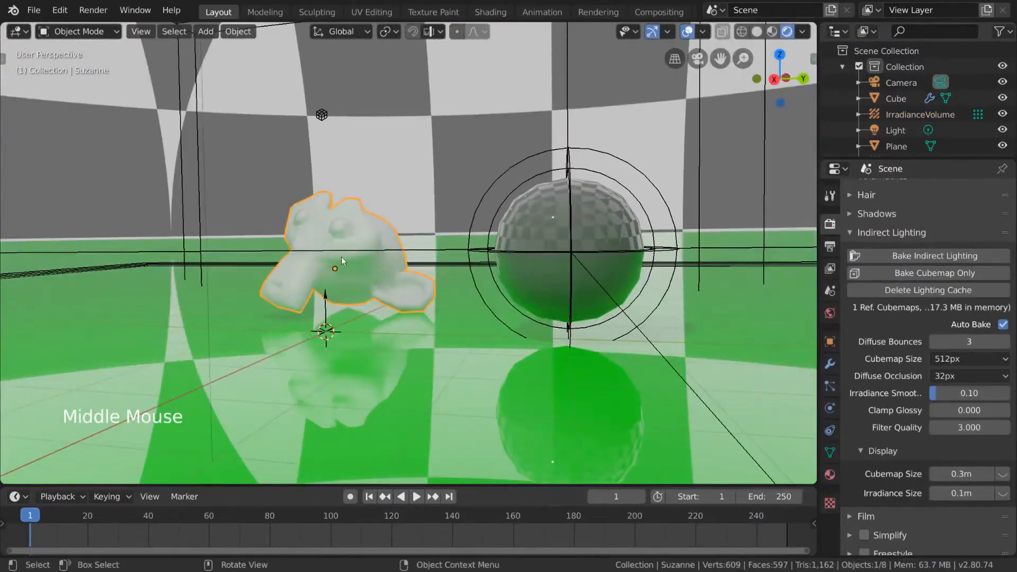
Step: Add a cube to the scene and move it up above the monkey head
middle_drag(430, 304, 413, 289)
mouse_move(413, 289)
shift+middle_down()
mouse_move(390, 272)
mouse_move(431, 268)
shift+middle_up()
scroll(389, 272, down, 1)
key(shift+a)
mouse_move(370, 42)
click(422, 57)
key(g)
click(416, 260)
Step: Round the new cube with a level 2 subdivision, shade it smooth and reposition it above the monkey head
key(ctrl+2)
right_click(439, 276)
key(g)
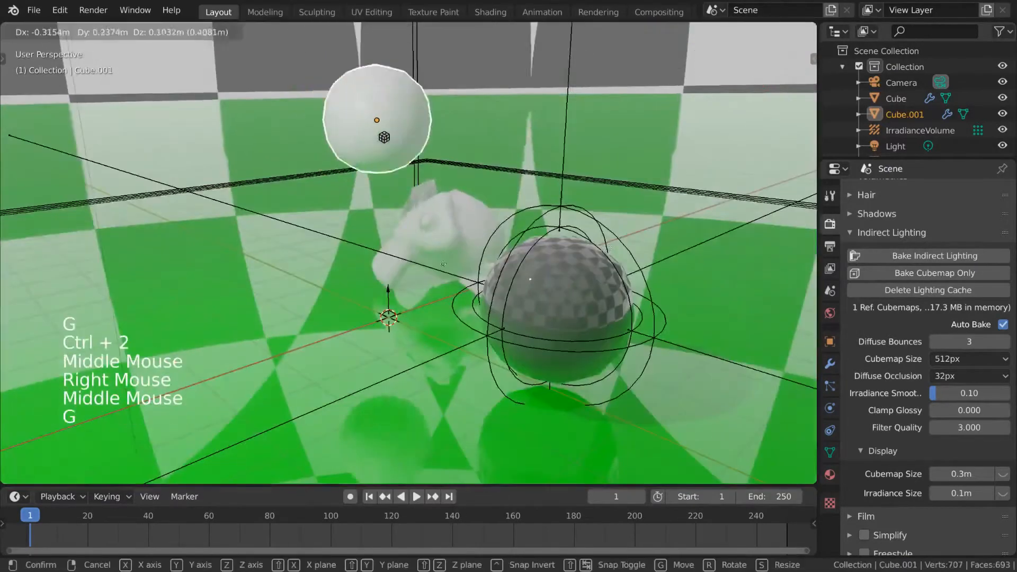
middle_drag(609, 289, 570, 269)
key(g)
Step: Give the new sphere an Emission material in cyan, hue about 0.49 and saturation about 0.68, and increase its strength
click(829, 474)
click(939, 257)
click(971, 351)
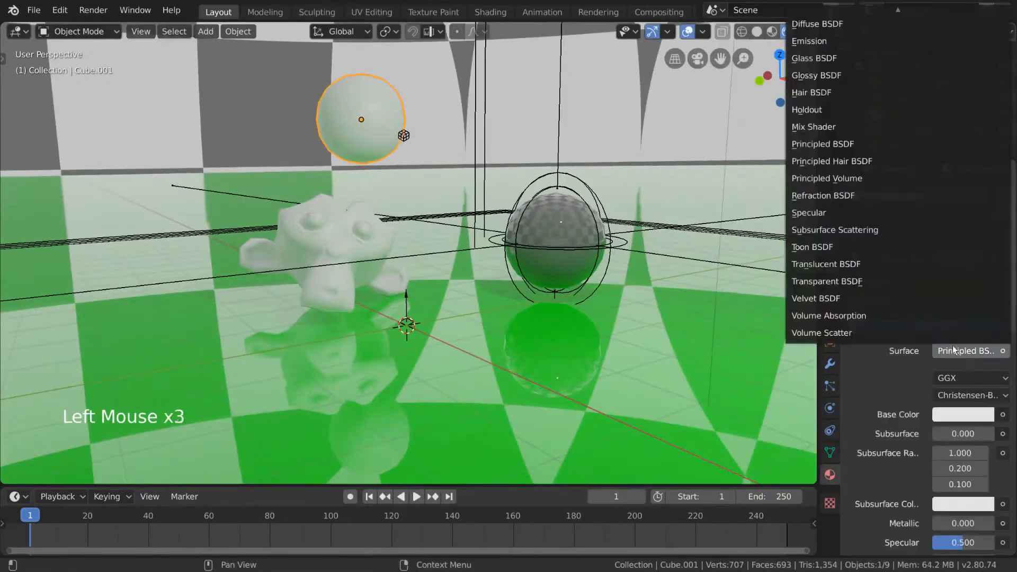
click(808, 42)
click(962, 378)
click(913, 218)
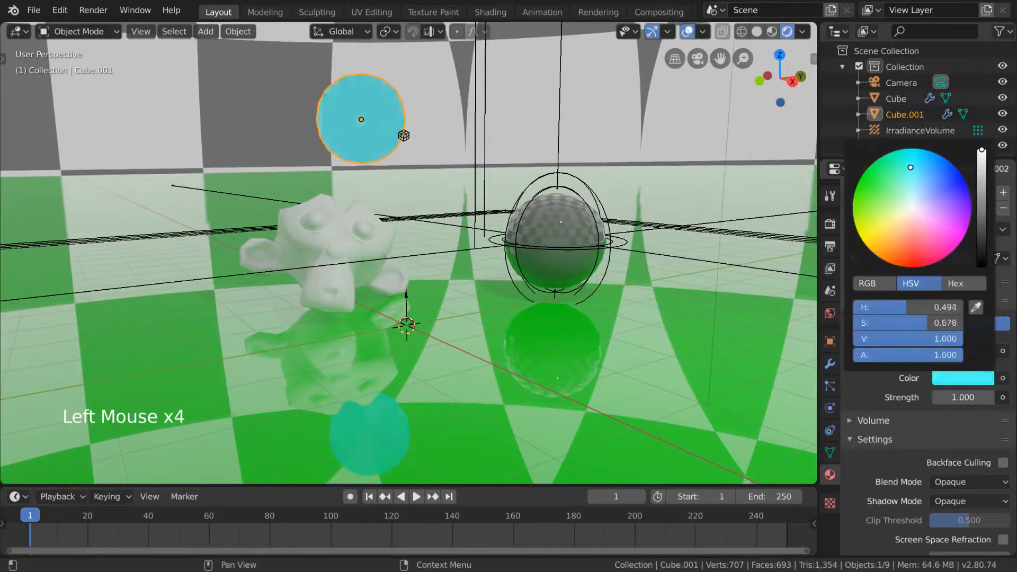
click(950, 397)
key(Return)
Step: Bake the indirect lighting with the glowing sphere and hide the viewport overlays to view the scene
click(830, 223)
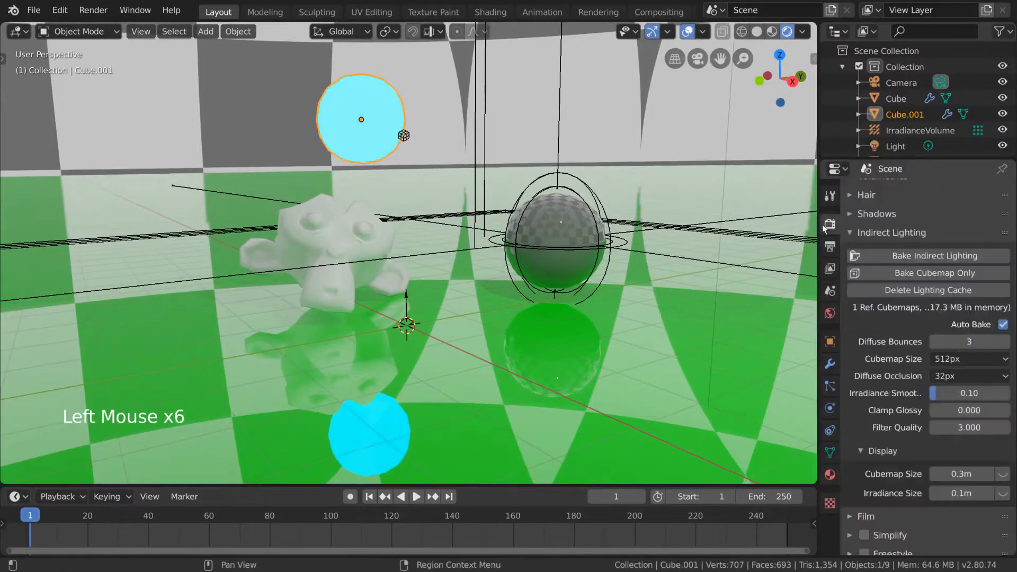
click(935, 256)
middle_drag(354, 251, 682, 46)
click(686, 32)
middle_drag(667, 133, 669, 221)
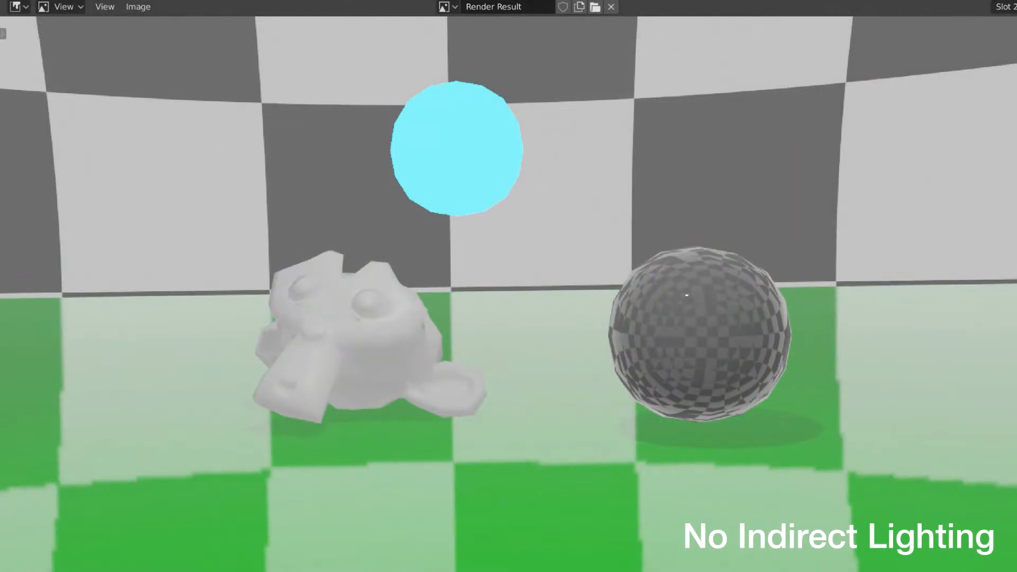
Step: Compare the render slots with and without indirect lighting
key(j)
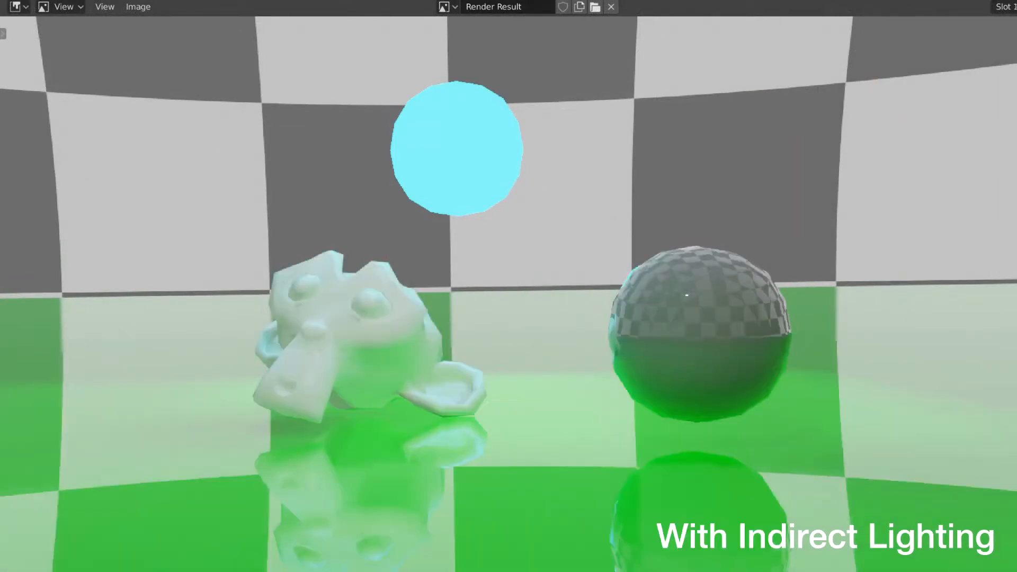
key(j)
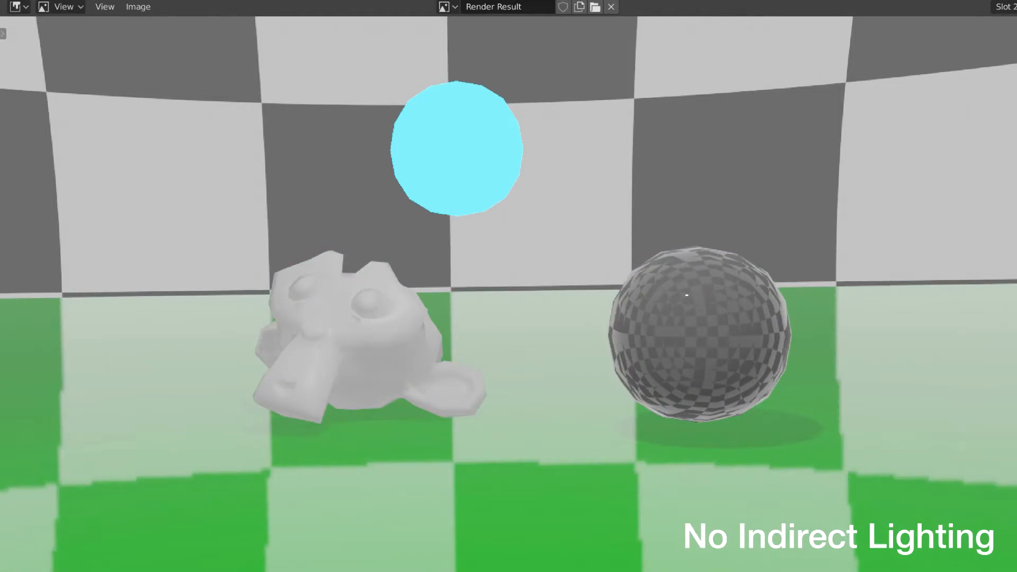
key(j)
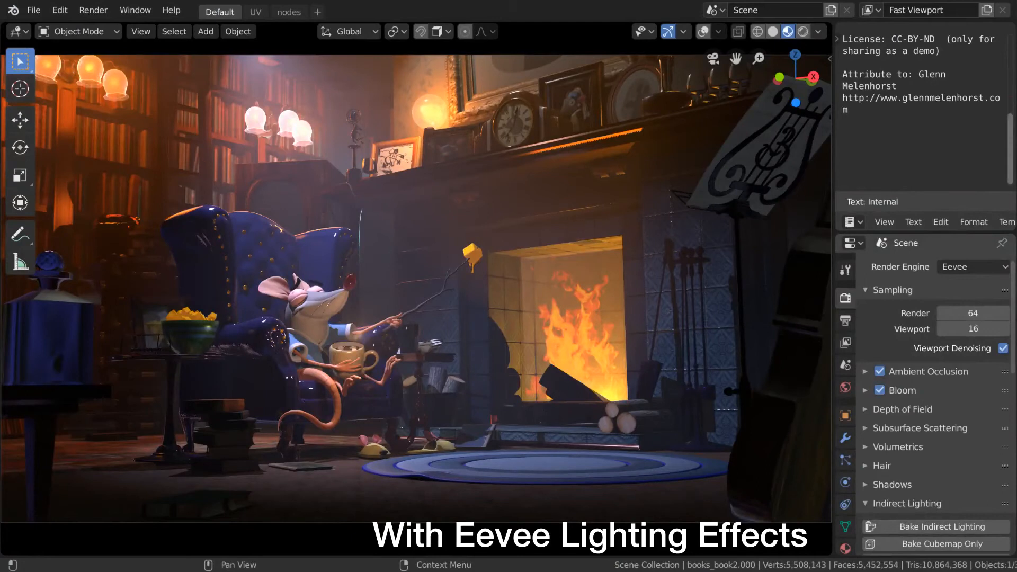
Step: Examine Eevee's lighting effects in the demo scene of the mouse by the fireplace
middle_drag(701, 298, 634, 338)
scroll(490, 379, up, 5)
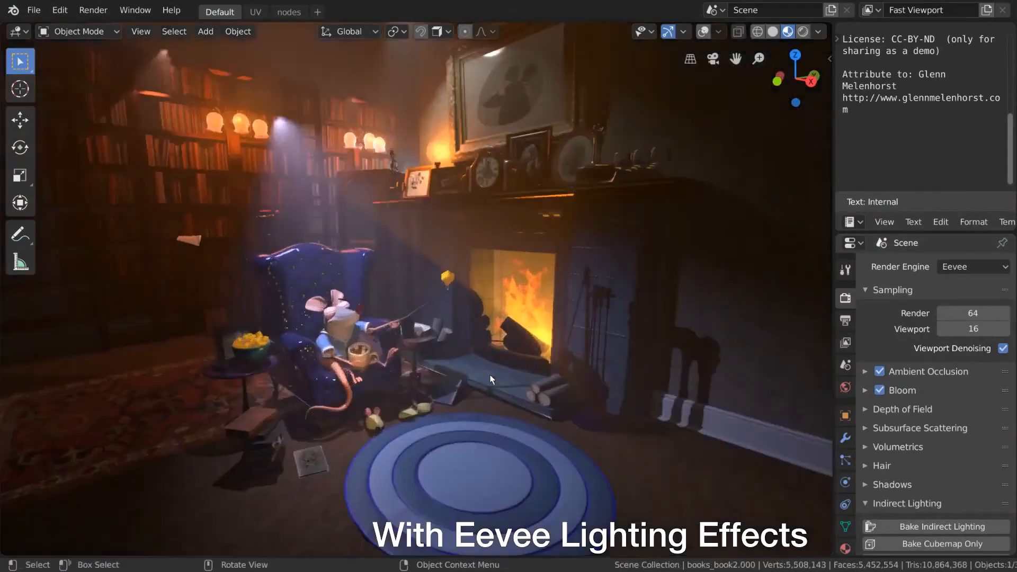